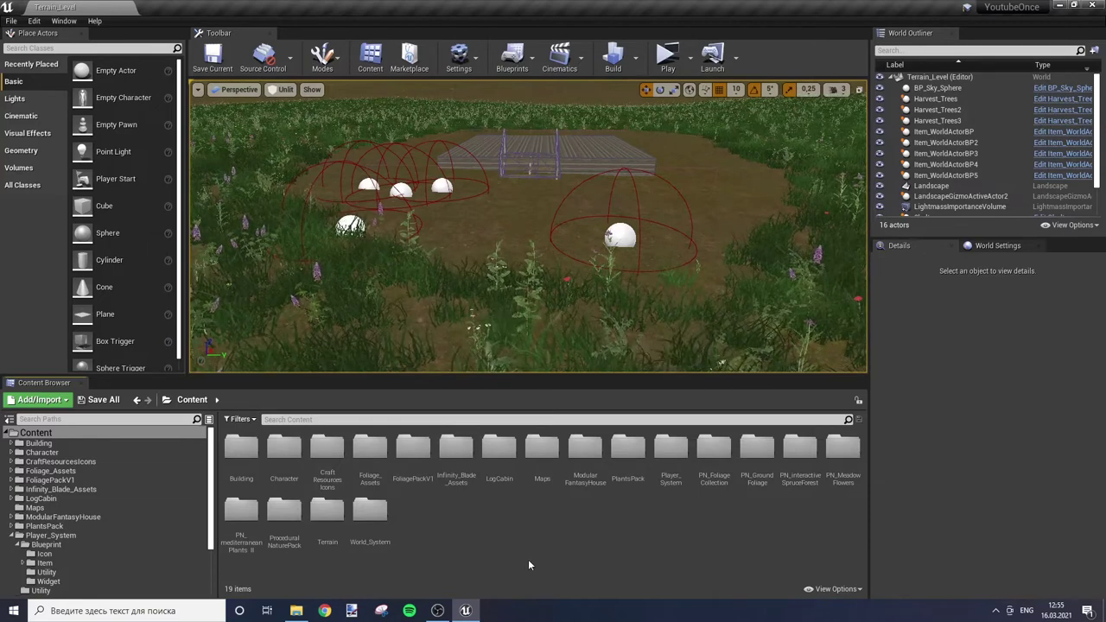
# Step: Open the Player_Char_BP blueprint from the Character/Player/Blueprint folder
pyautogui.doubleClick(285, 447)
pyautogui.doubleClick(241, 447)
pyautogui.doubleClick(285, 447)
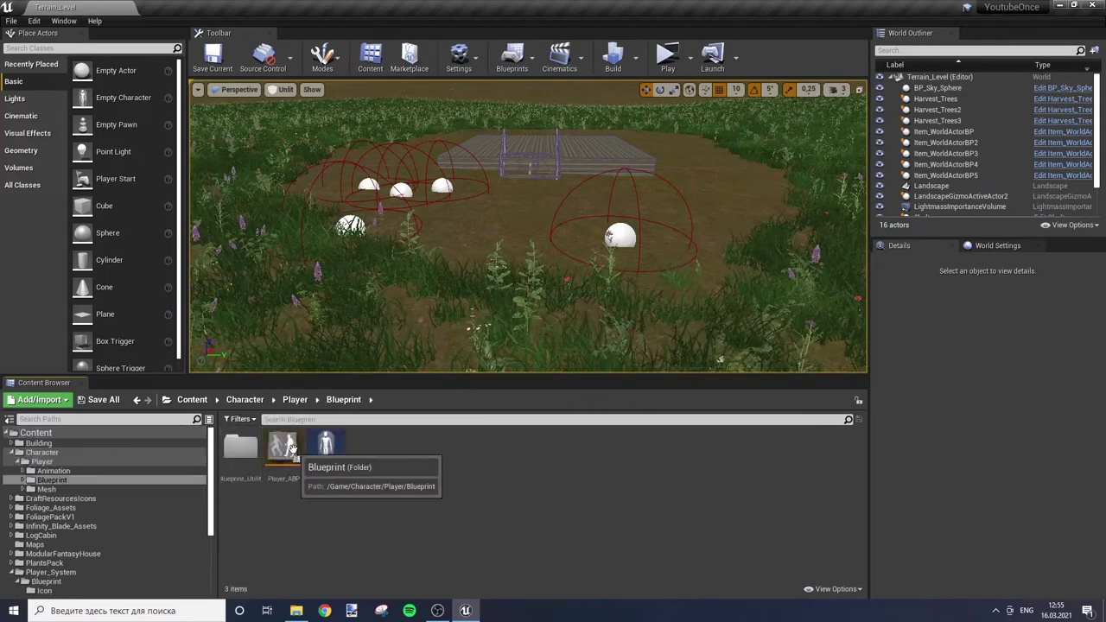
pyautogui.click(328, 446)
pyautogui.doubleClick(336, 446)
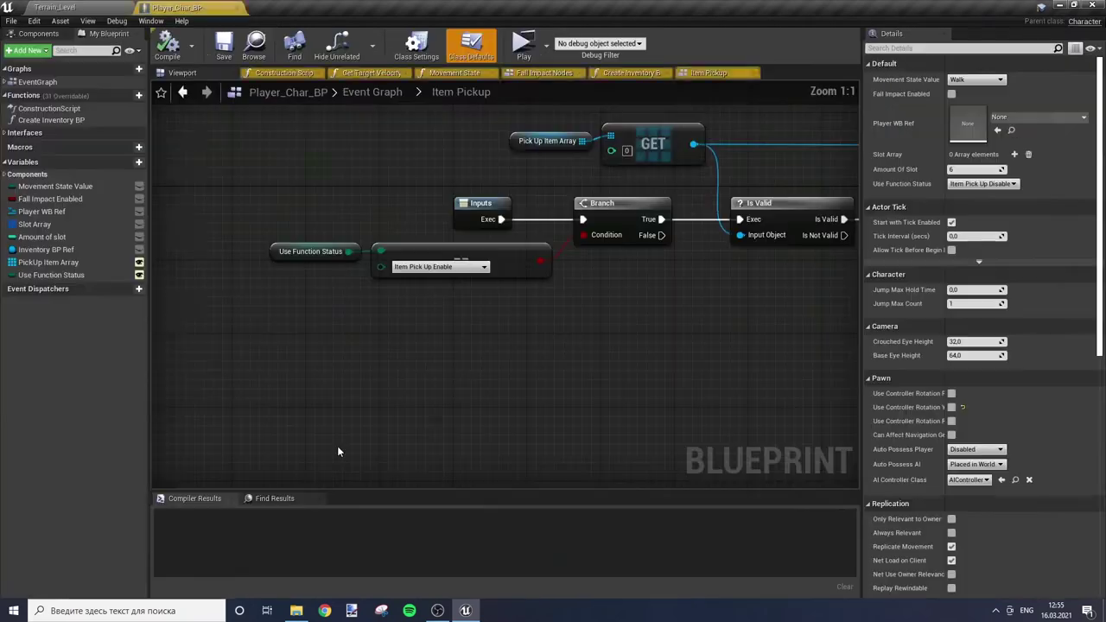
pyautogui.scroll(-1, 571, 389)
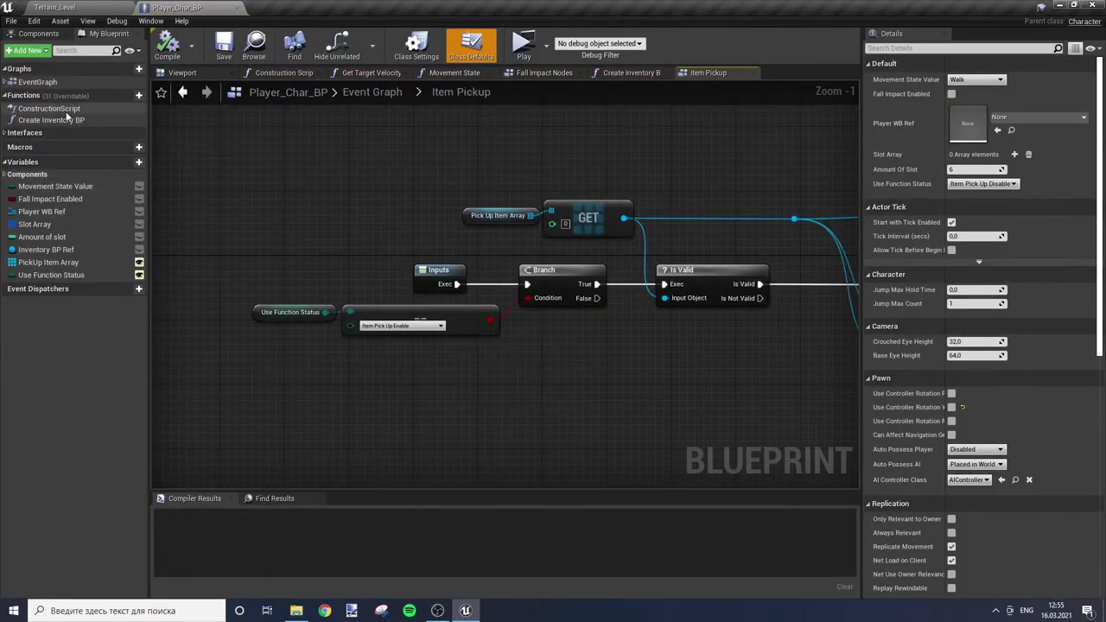
# Step: Review the CapsuleComponent's collision settings in the Details panel
pyautogui.click(38, 33)
pyautogui.click(78, 80)
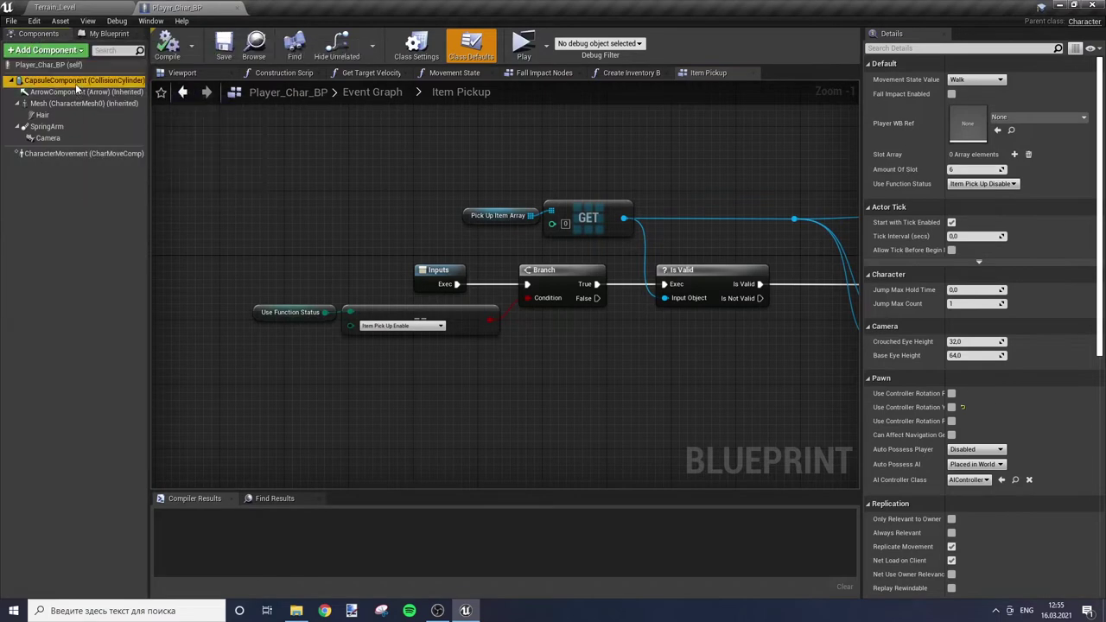
pyautogui.scroll(-5, 1000, 437)
pyautogui.scroll(-3, 999, 437)
pyautogui.scroll(-3, 1000, 437)
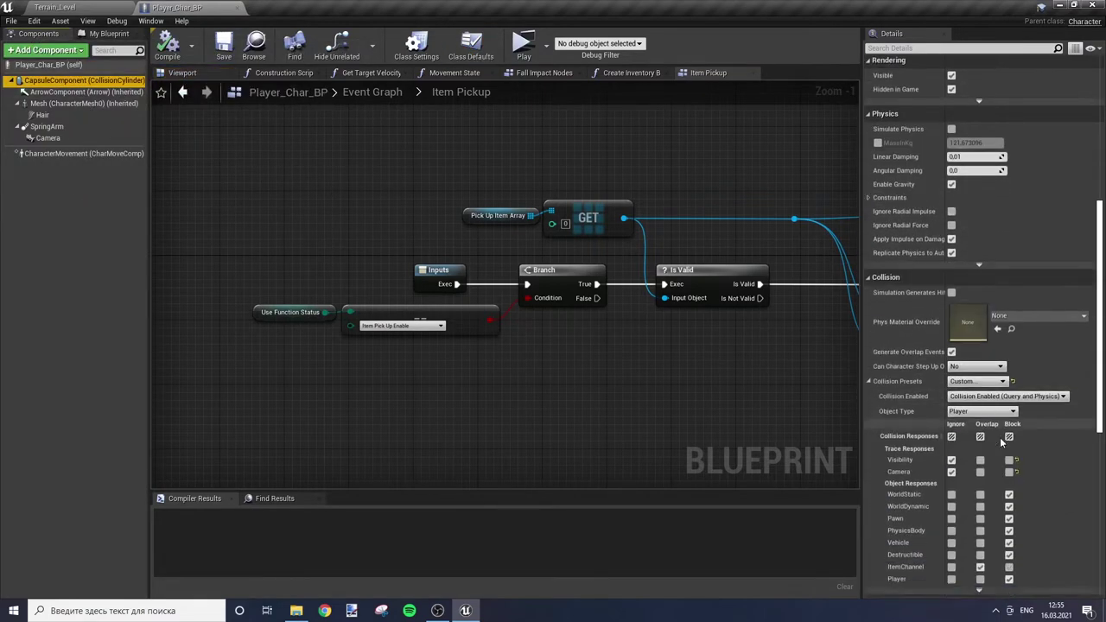
pyautogui.scroll(-2, 1000, 437)
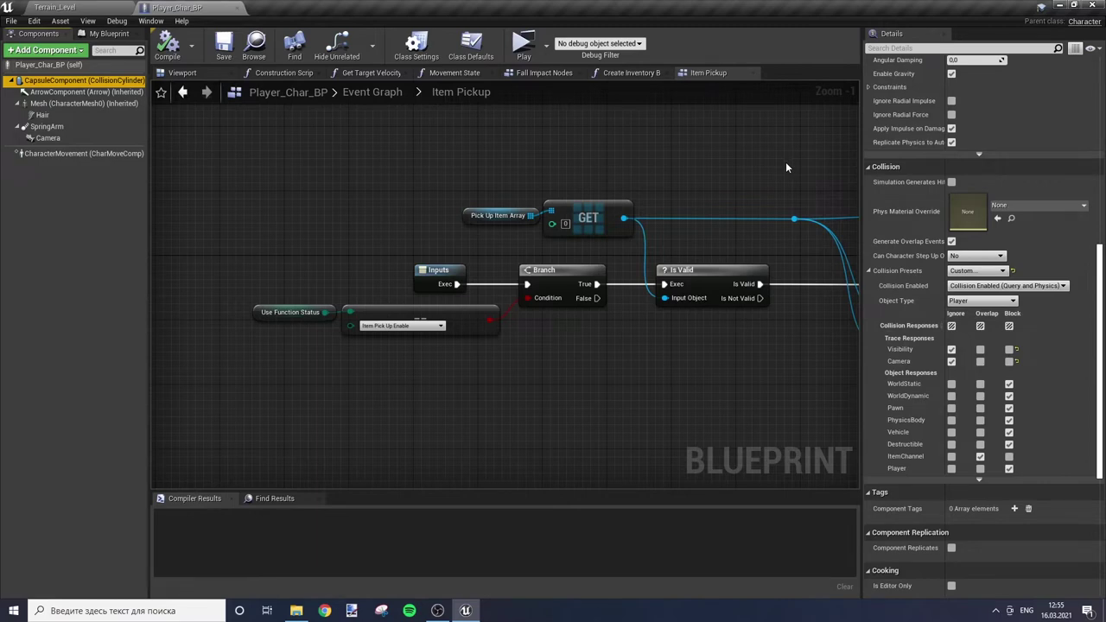
# Step: Check the character Mesh's collision settings and return to the level editor
pyautogui.click(73, 103)
pyautogui.scroll(-5, 789, 381)
pyautogui.scroll(2, 789, 381)
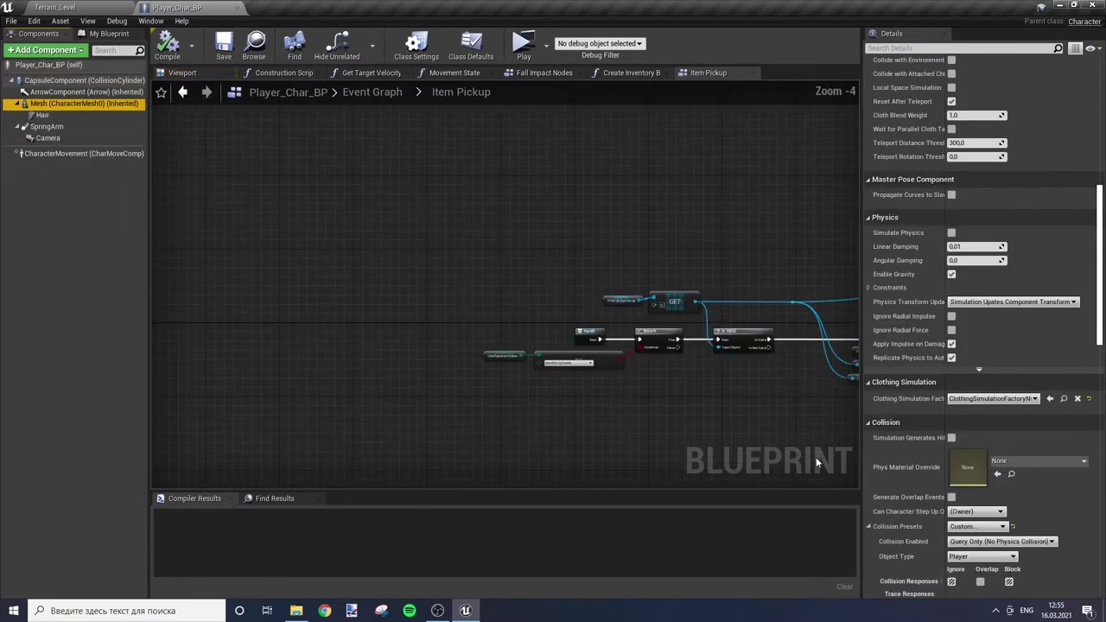
pyautogui.scroll(-2, 1030, 467)
pyautogui.scroll(-3, 1030, 467)
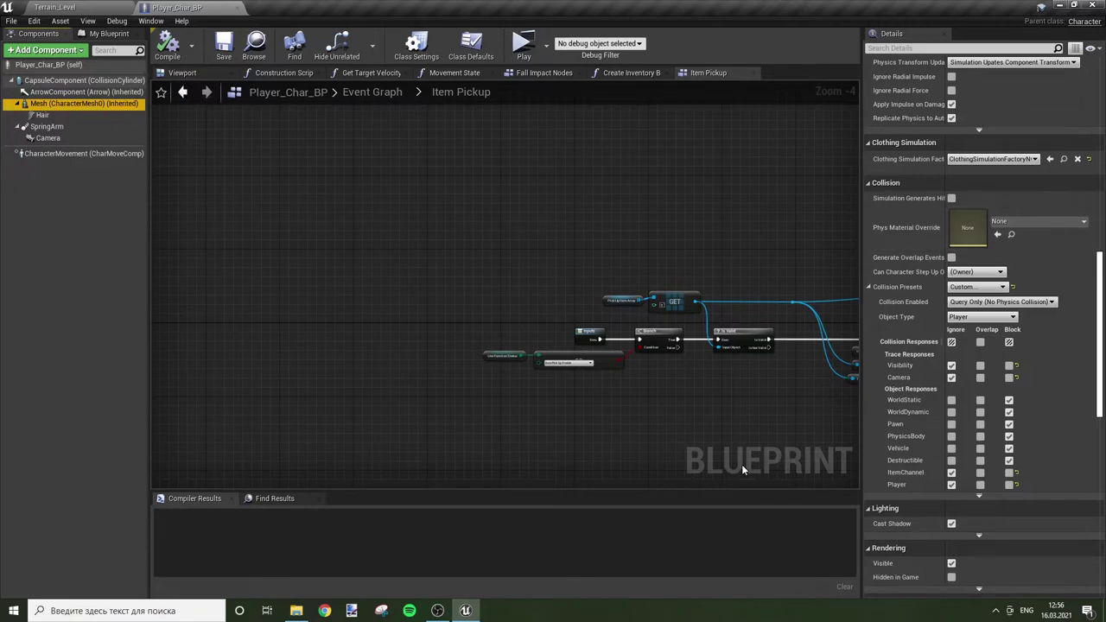
pyautogui.click(59, 7)
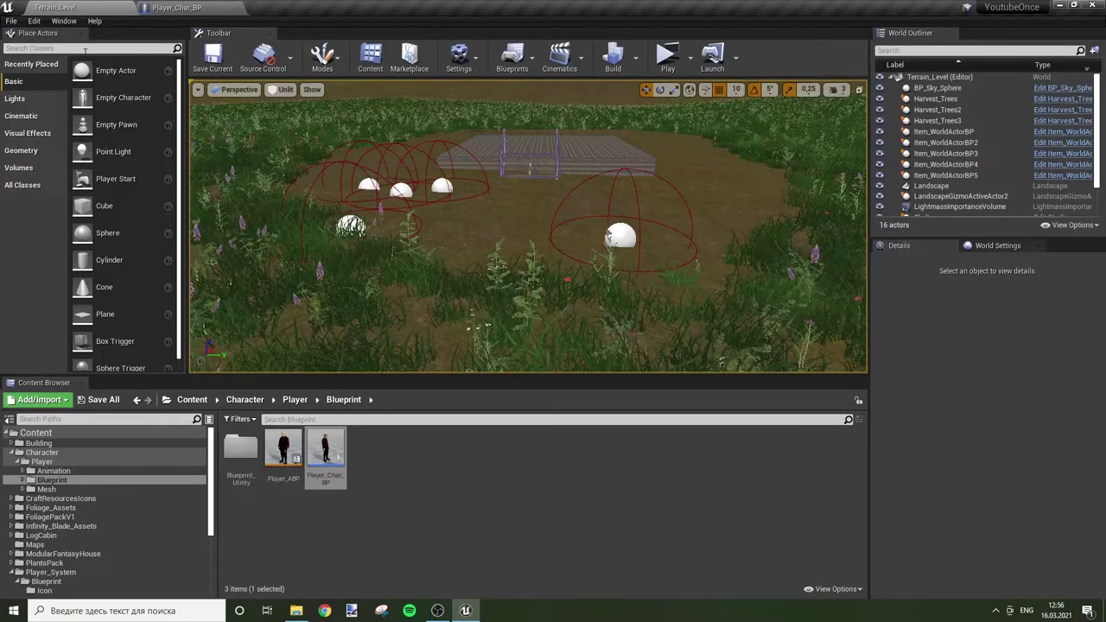
# Step: Open Item_WorldActorBP for editing from the Item_WorldActorBP5 actor in the level
pyautogui.click(192, 399)
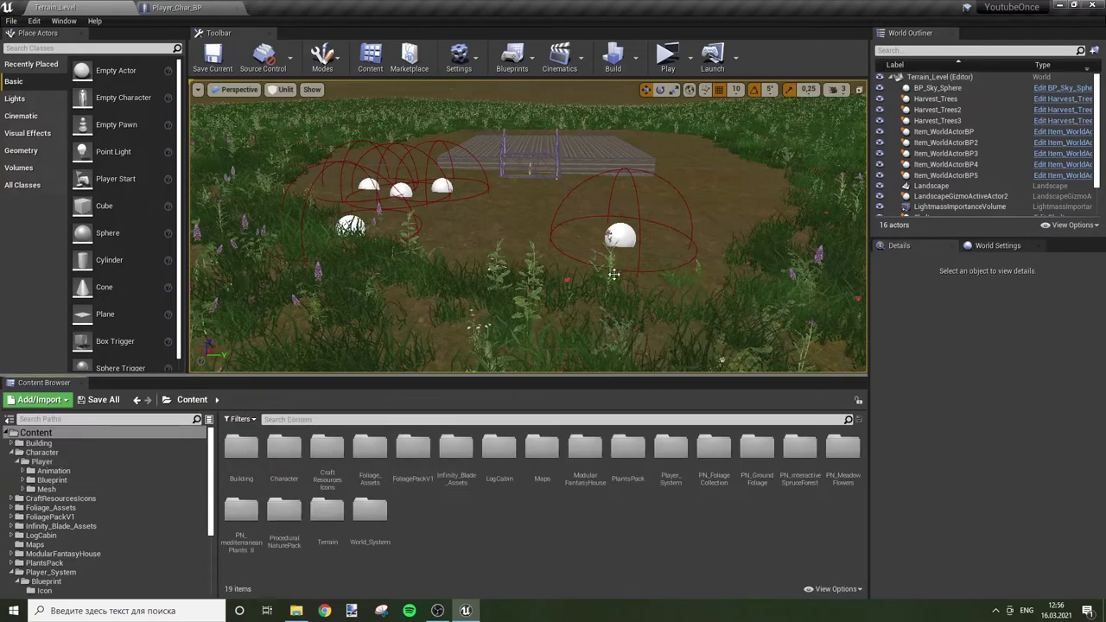
pyautogui.click(950, 174)
pyautogui.click(1056, 174)
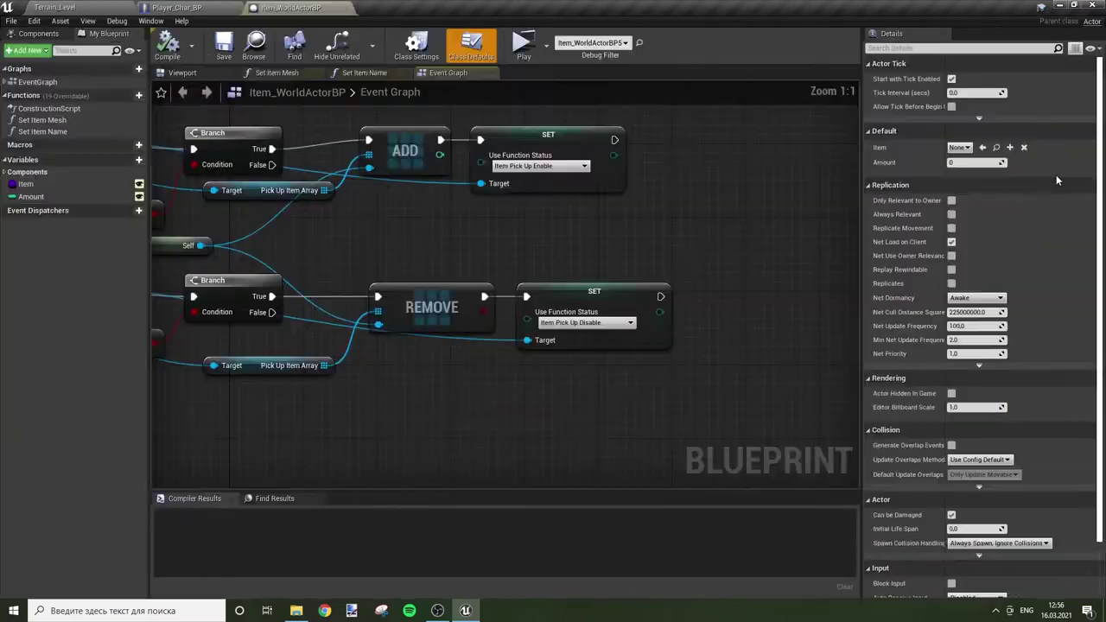
pyautogui.click(38, 33)
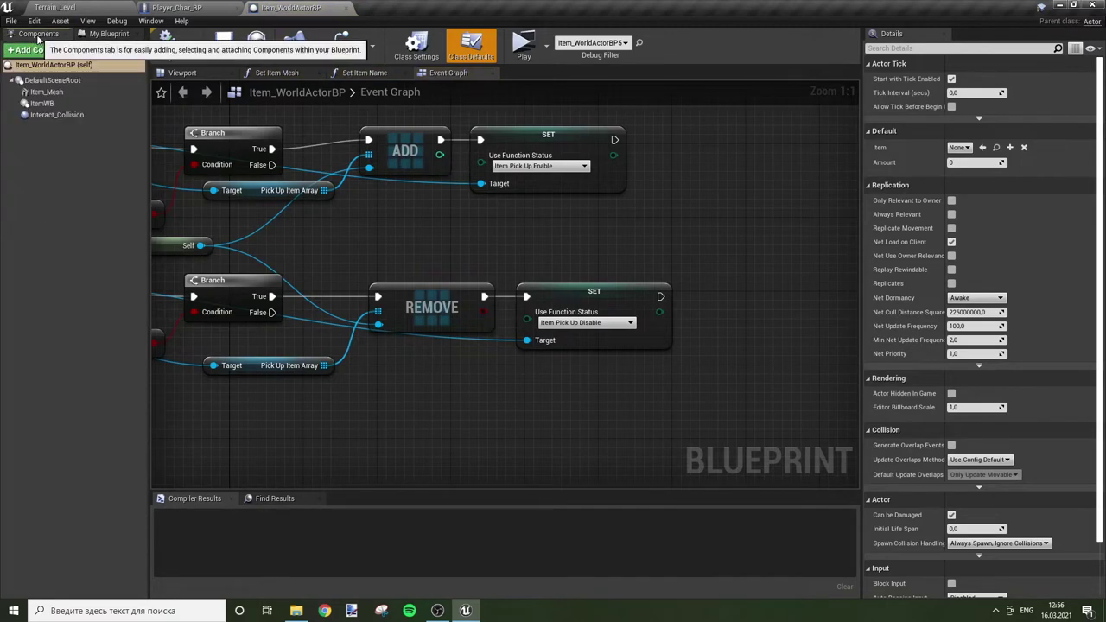
# Step: Review the collision settings of the Item_Mesh and ItemWB widget components
pyautogui.click(54, 92)
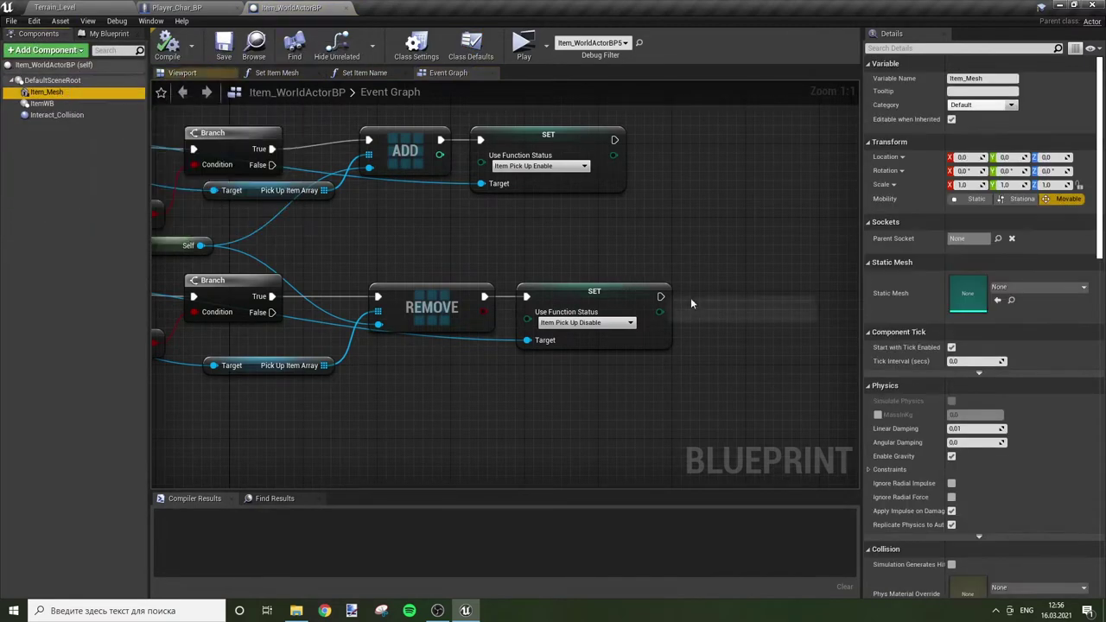
pyautogui.scroll(-3, 1058, 384)
pyautogui.scroll(-3, 1063, 398)
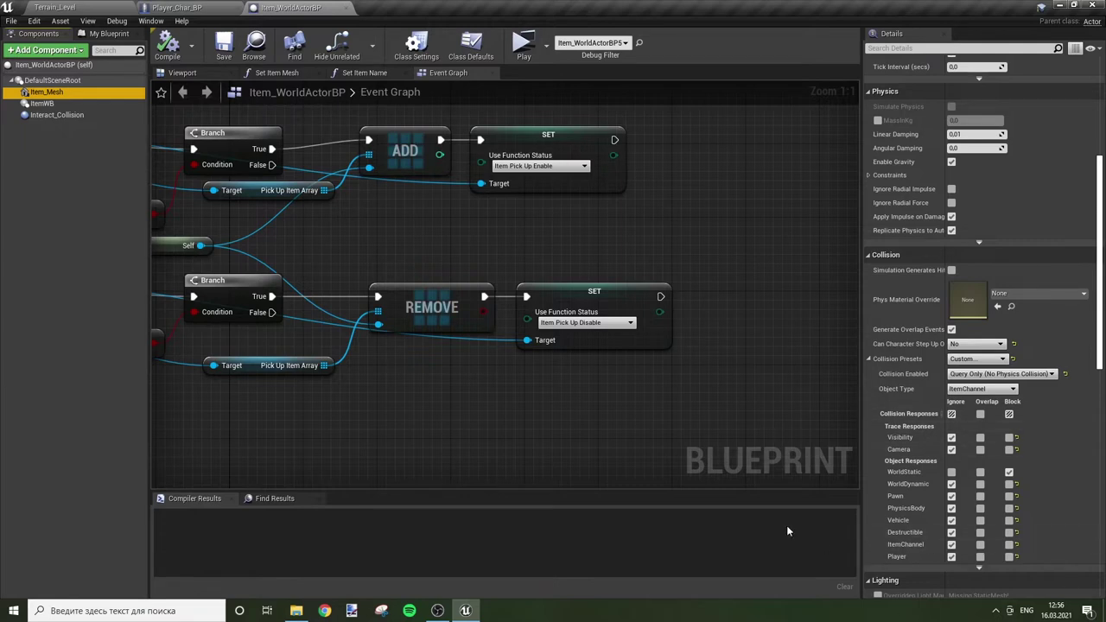
pyautogui.click(41, 102)
pyautogui.scroll(-3, 962, 499)
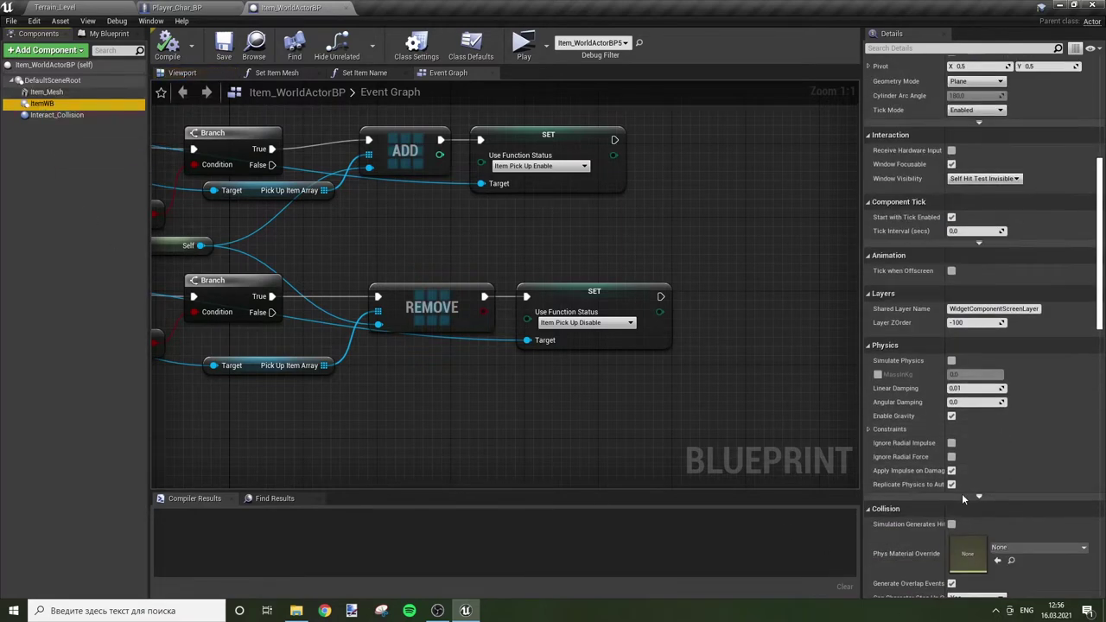
pyautogui.scroll(-5, 961, 493)
pyautogui.scroll(-3, 961, 493)
pyautogui.scroll(-3, 979, 472)
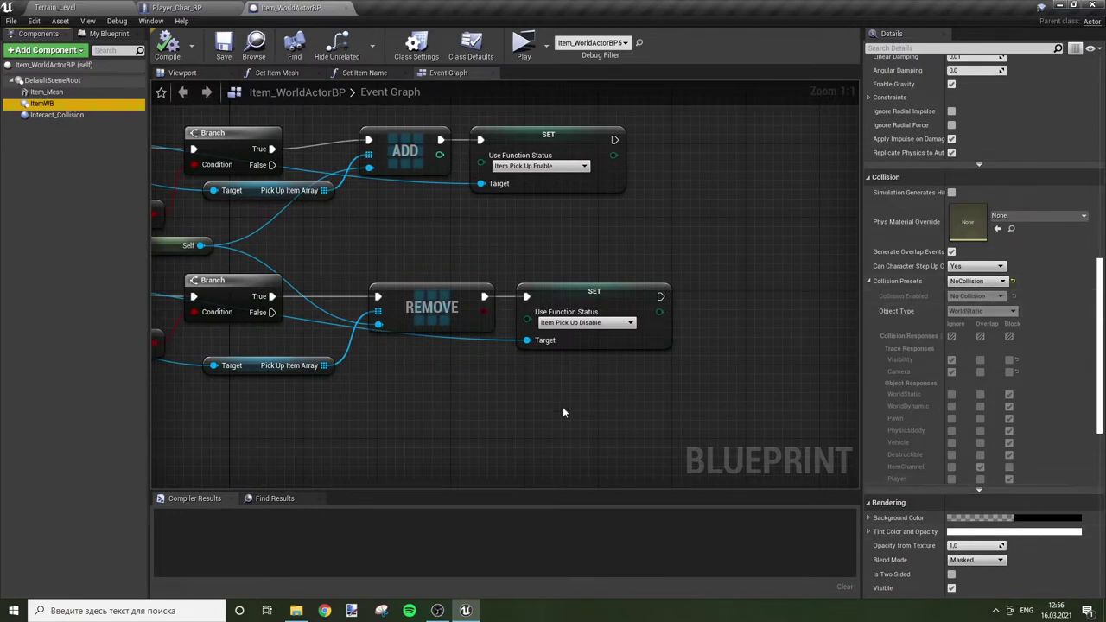
# Step: Check the Interact_Collision sphere's collision, then close both blueprint editors
pyautogui.click(72, 120)
pyautogui.scroll(3, 980, 107)
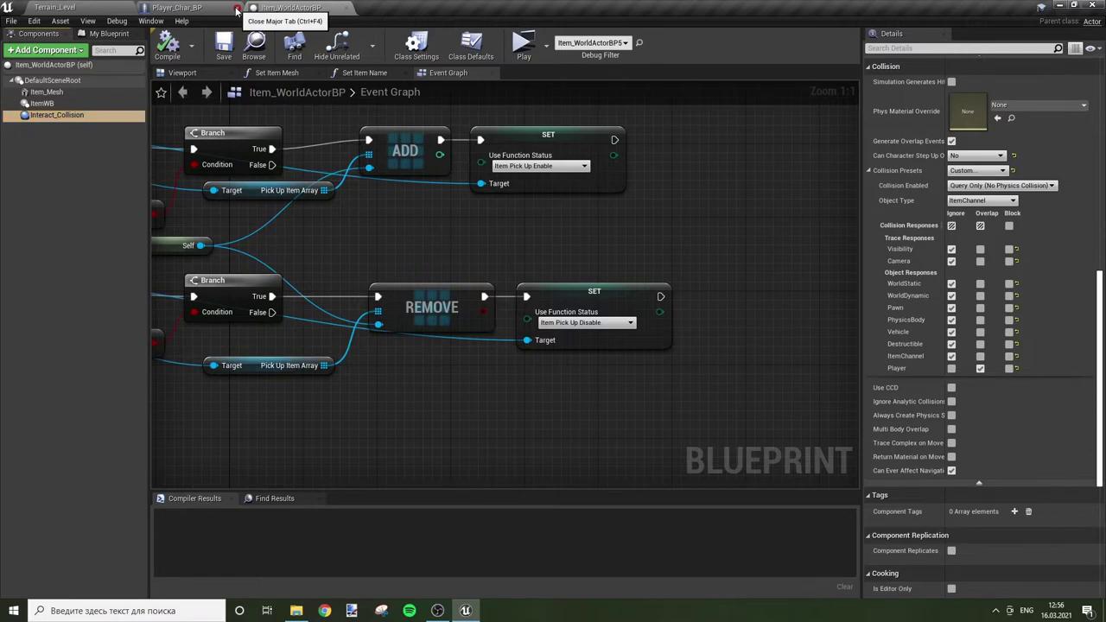
pyautogui.click(236, 10)
pyautogui.click(236, 9)
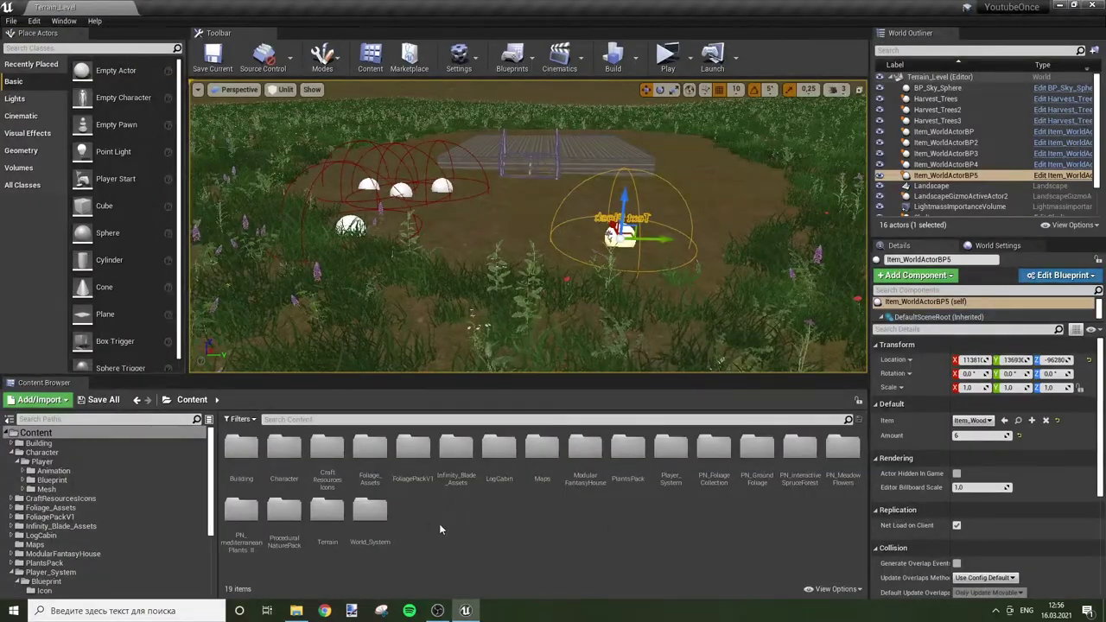
# Step: Browse to the Player_System/Blueprint/Widget folder in the Content Browser
pyautogui.doubleClick(670, 449)
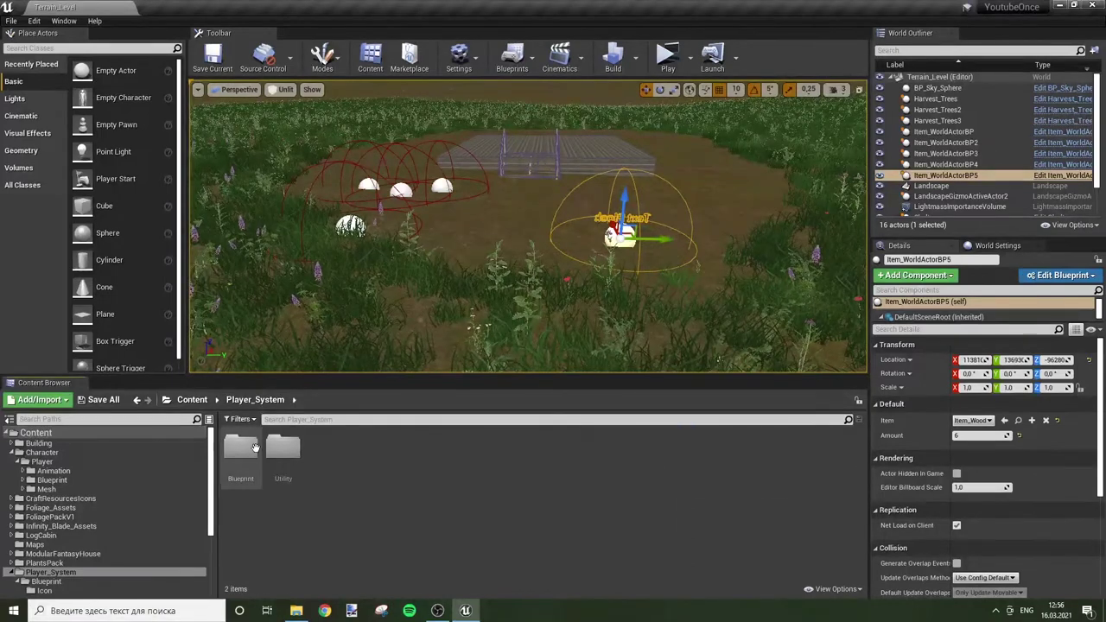
pyautogui.doubleClick(244, 447)
pyautogui.doubleClick(368, 446)
# Step: Create a Widget Blueprint named Desc_WB there and open it
pyautogui.rightClick(519, 486)
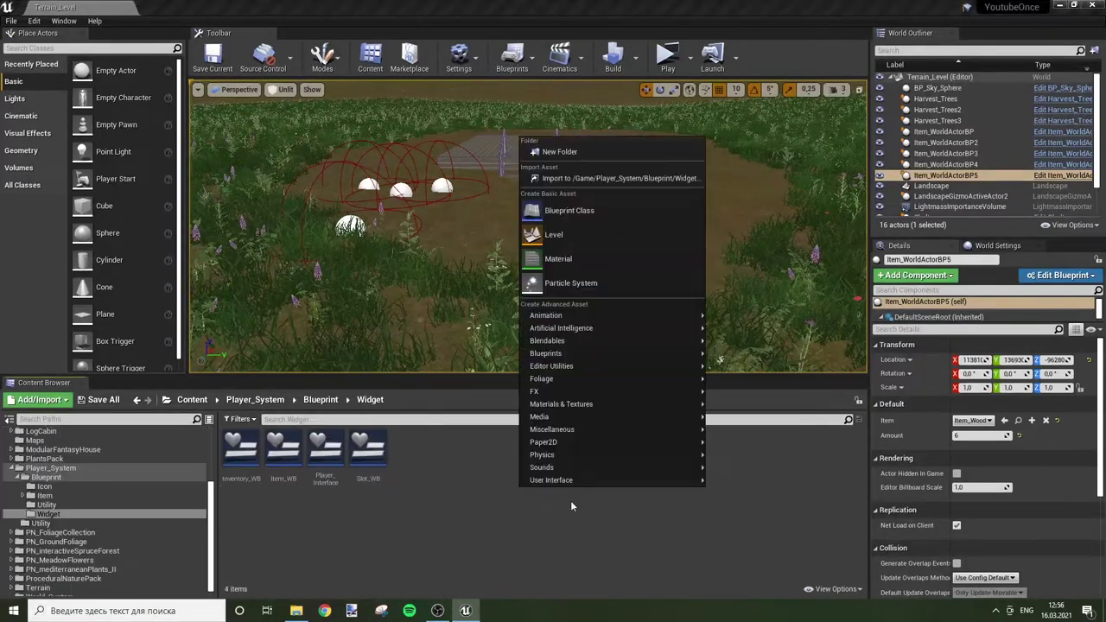
pyautogui.moveTo(579, 482)
pyautogui.click(729, 558)
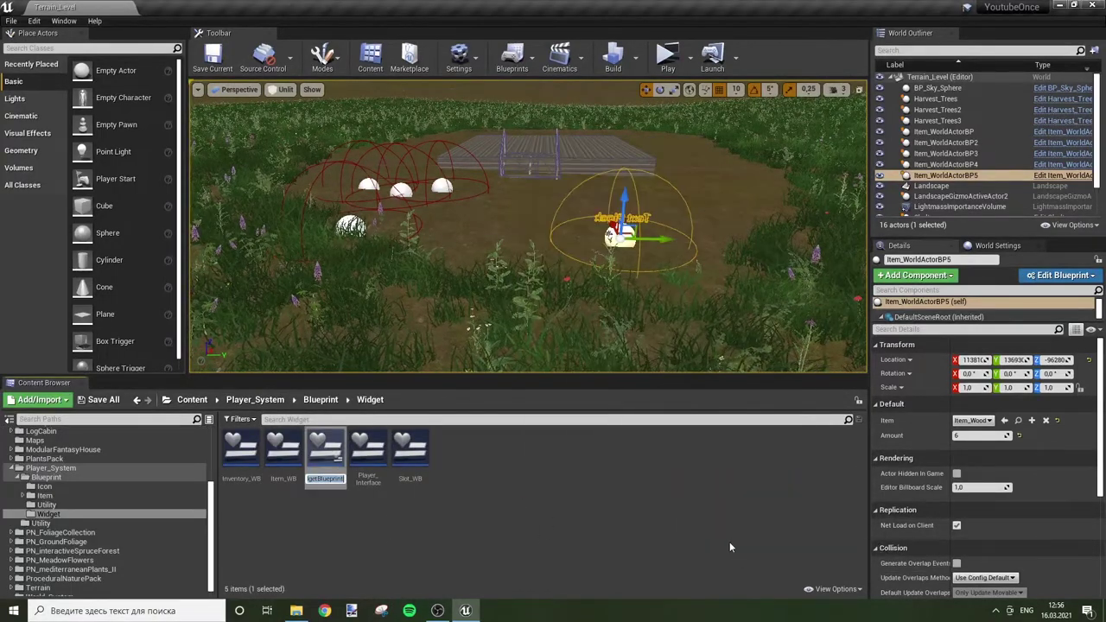
pyautogui.write('Desc')
pyautogui.write('_WB')
pyautogui.press('Return')
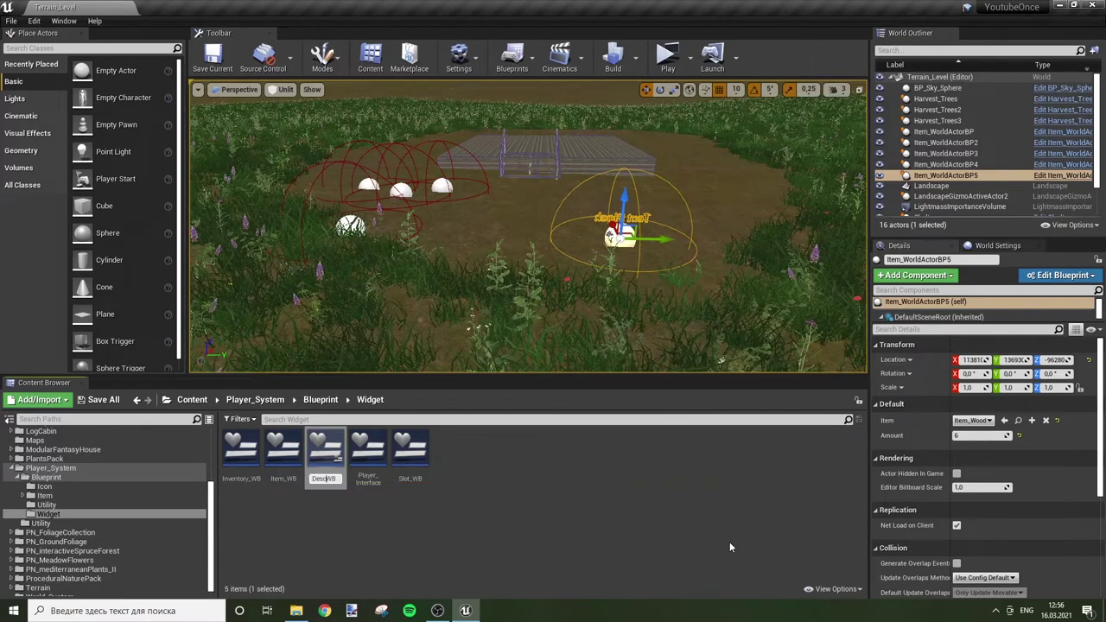
pyautogui.press('Return')
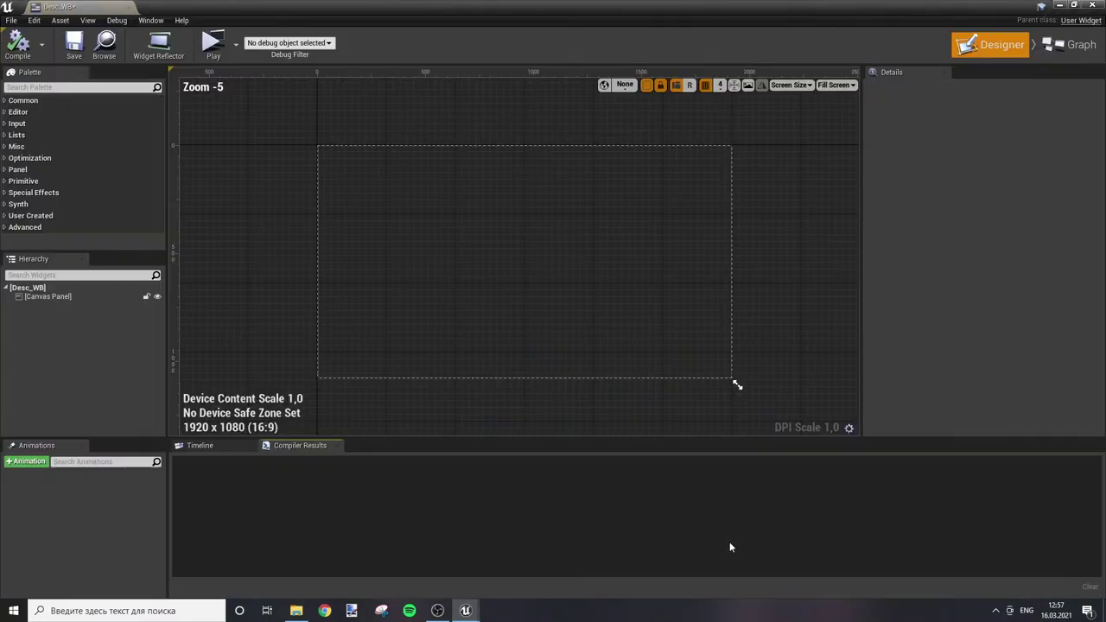
# Step: Replace the default Canvas Panel with a Size Box as the widget's root
pyautogui.click(69, 299)
pyautogui.press('Delete')
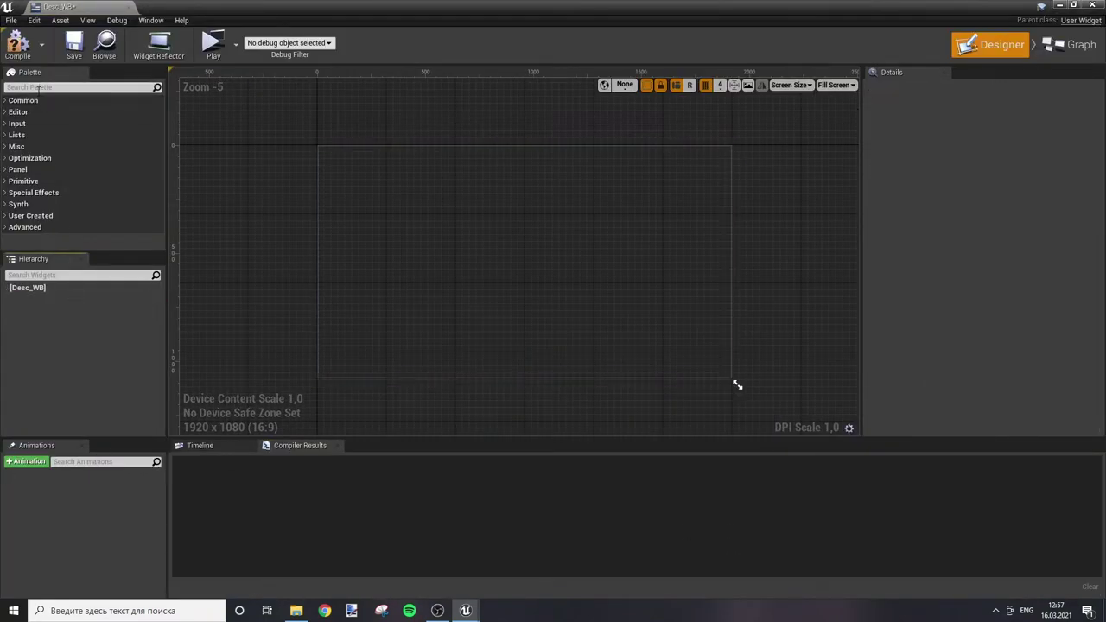
pyautogui.click(38, 88)
pyautogui.write('size')
pyautogui.moveTo(45, 112)
pyautogui.mouseDown()
pyautogui.moveTo(108, 268)
pyautogui.moveTo(39, 285)
pyautogui.mouseUp()
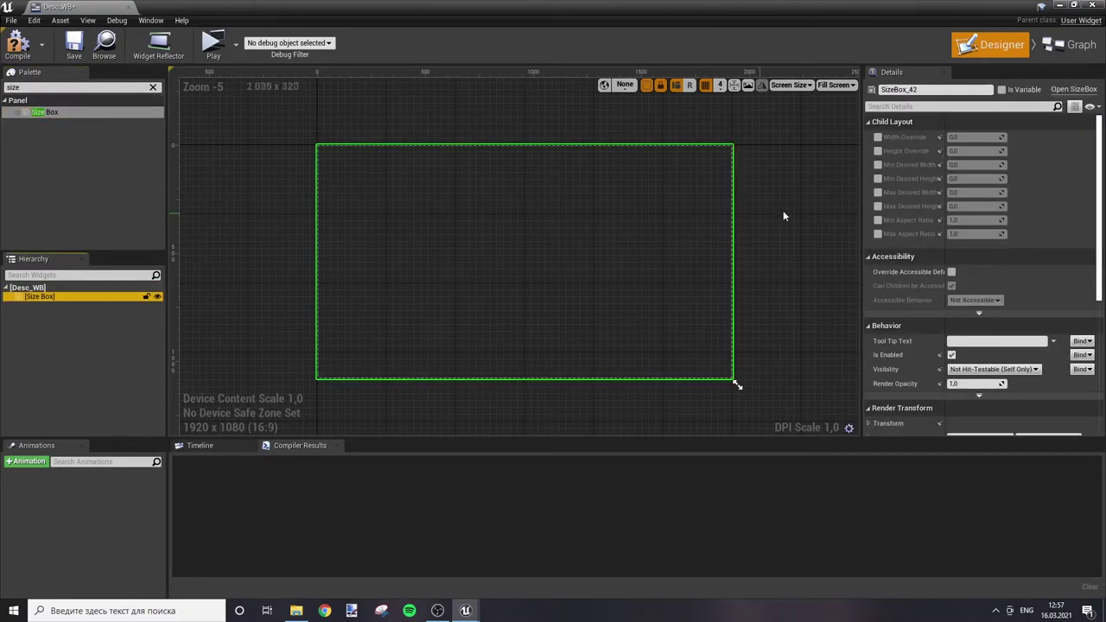
# Step: Set the designer preview to a custom size of 280 by 200
pyautogui.click(835, 85)
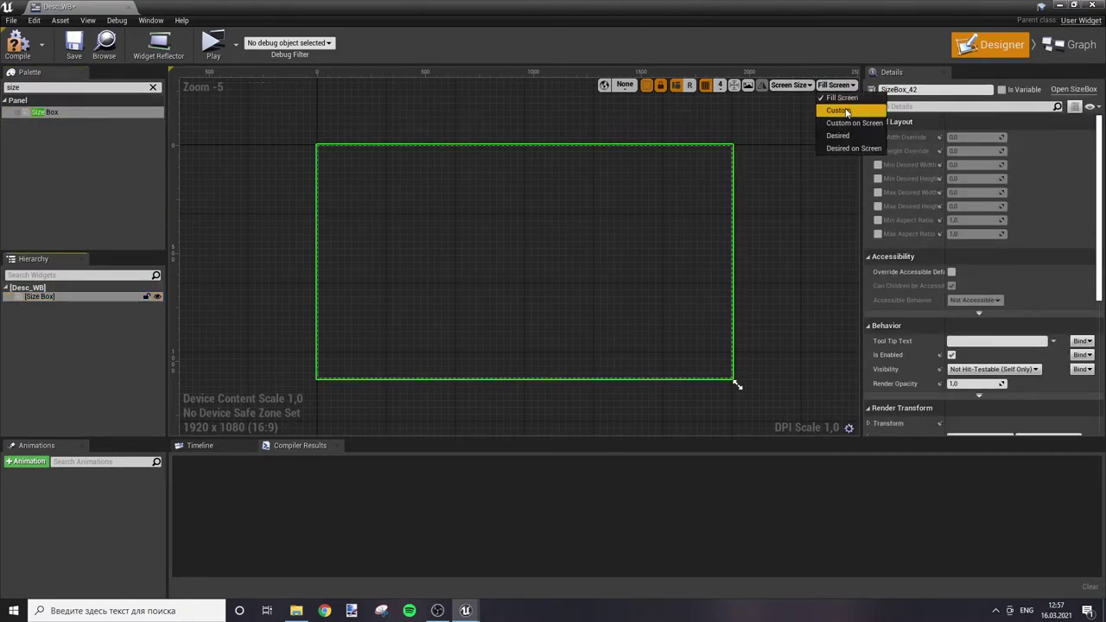
pyautogui.click(848, 111)
pyautogui.click(773, 85)
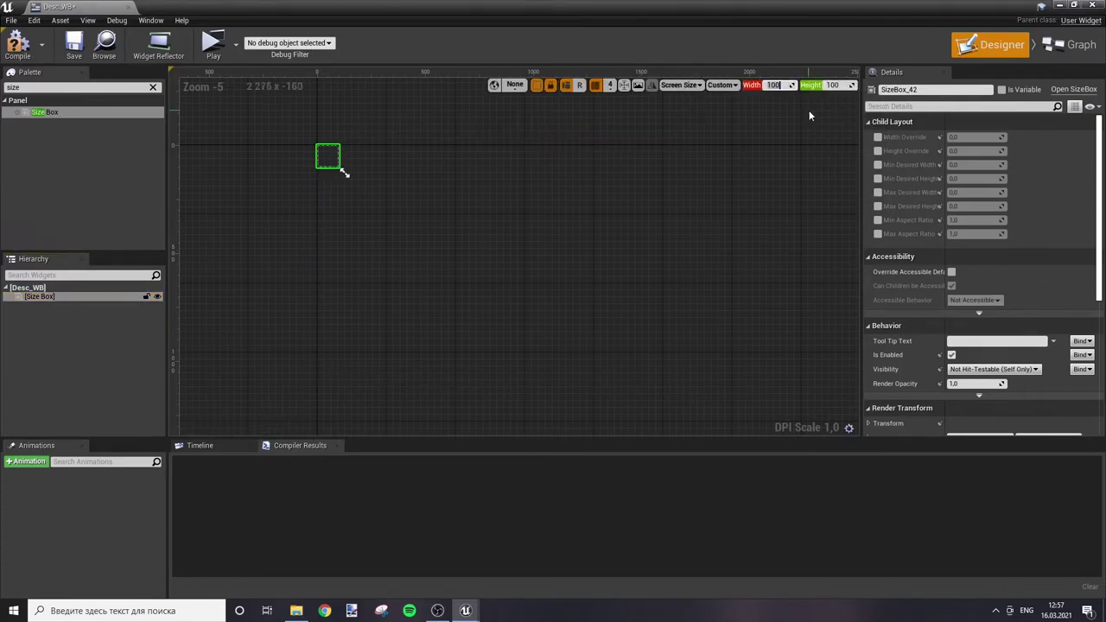
pyautogui.write('280')
pyautogui.press('Tab')
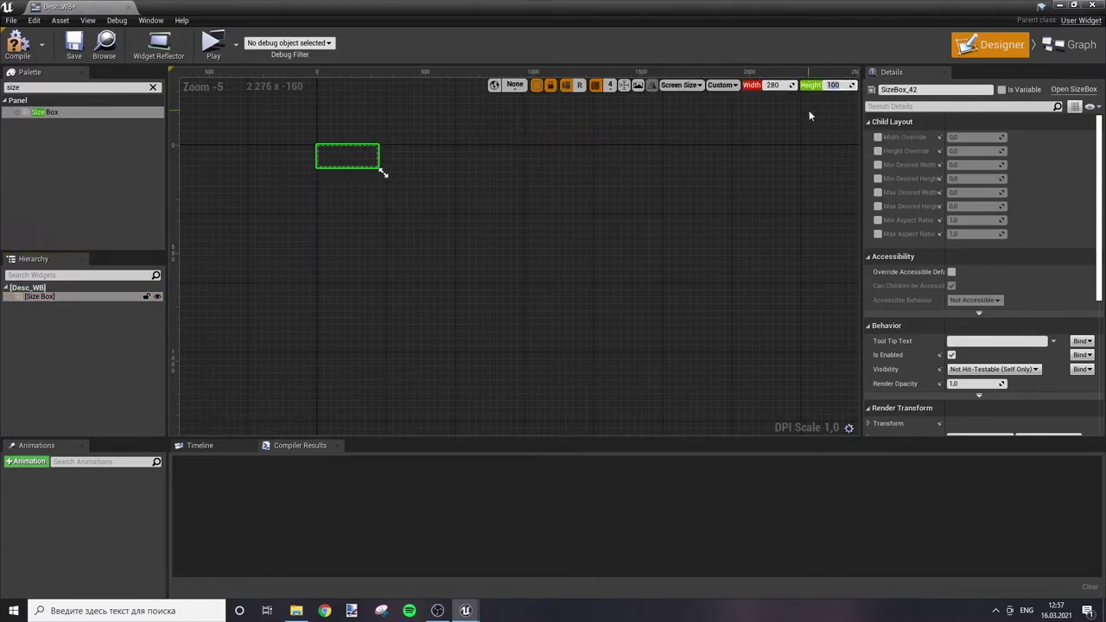
pyautogui.write('00')
pyautogui.press('Return')
# Step: Enable the Size Box's Width and Height Overrides at 280 and 200, centered in view
pyautogui.click(878, 139)
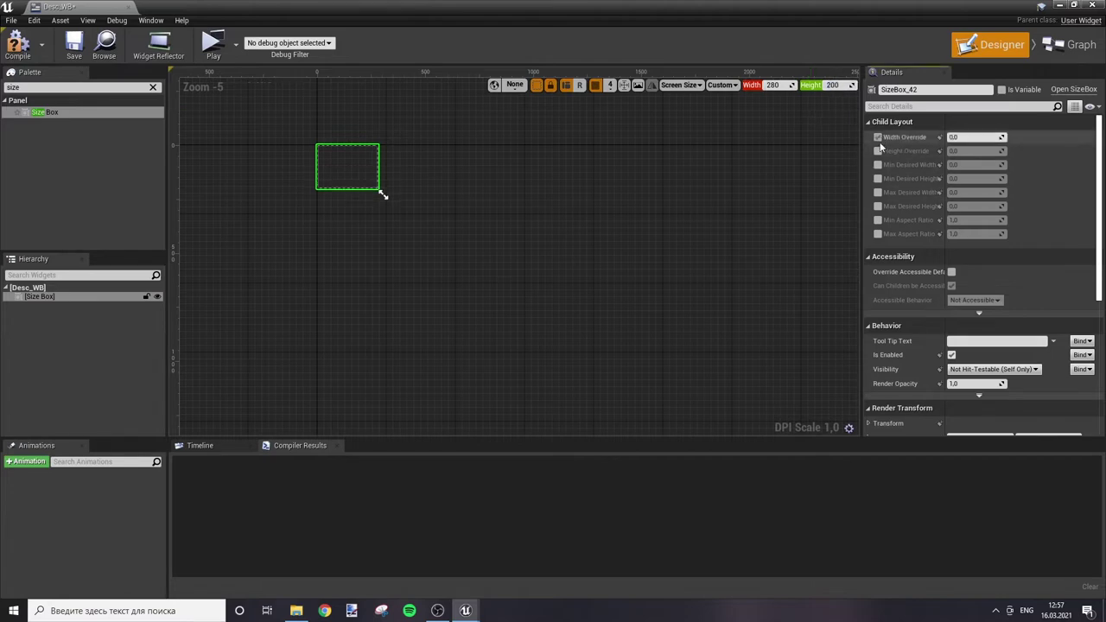
pyautogui.click(877, 151)
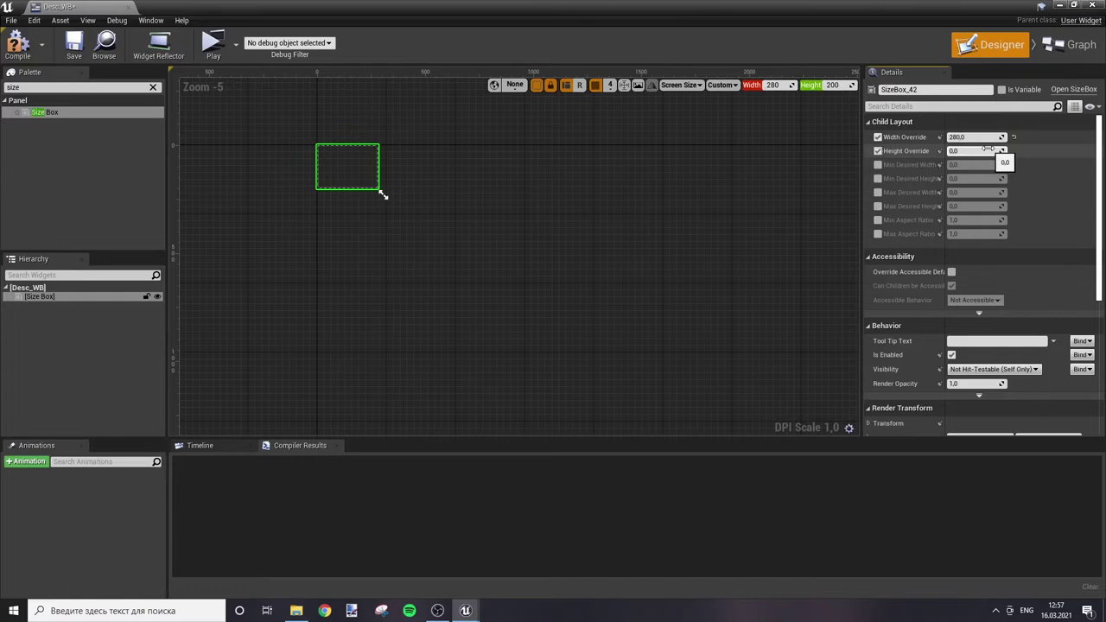
pyautogui.write('200')
pyautogui.scroll(3, 346, 141)
pyautogui.scroll(3, 346, 140)
pyautogui.moveTo(642, 190); pyautogui.dragTo(755, 245, button='right')
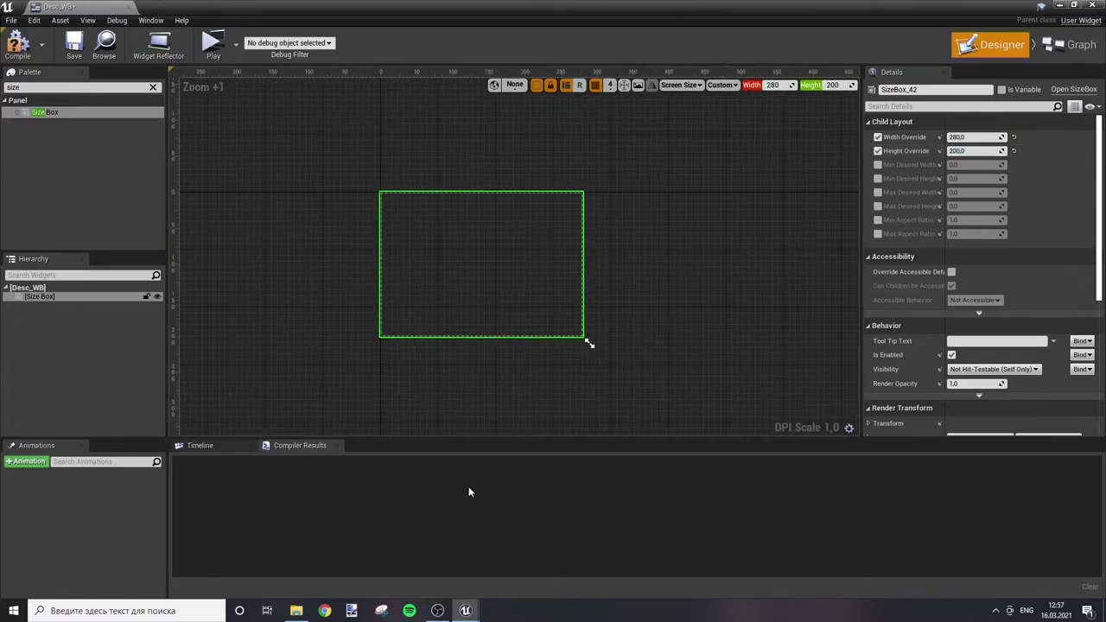
# Step: Add a Canvas Panel inside the Size Box and an Image inside the panel
pyautogui.write('canva')
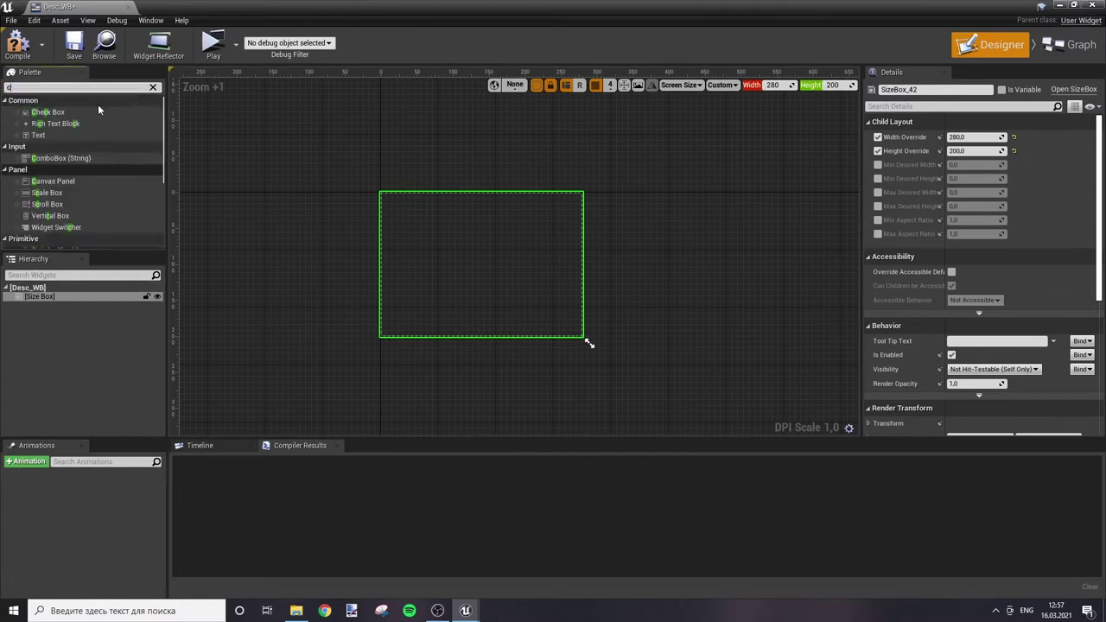
pyautogui.moveTo(106, 108); pyautogui.dragTo(57, 298)
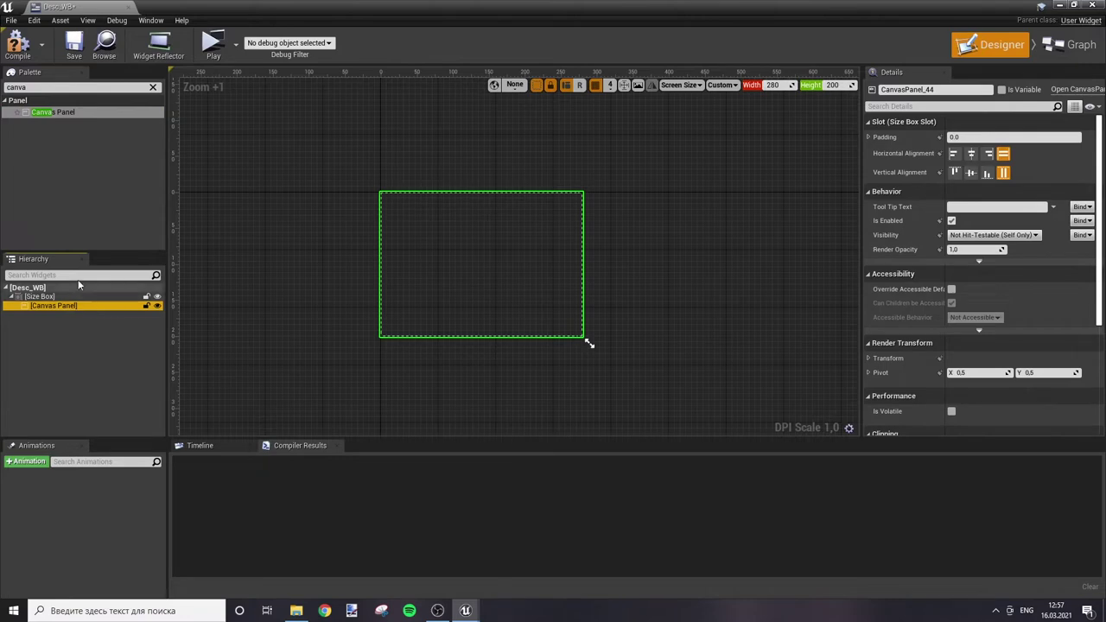
pyautogui.click(36, 86)
pyautogui.press('BackSpace')
pyautogui.press('BackSpace')
pyautogui.press('BackSpace')
pyautogui.write('imag')
pyautogui.press('BackSpace')
pyautogui.press('BackSpace')
pyautogui.press('BackSpace')
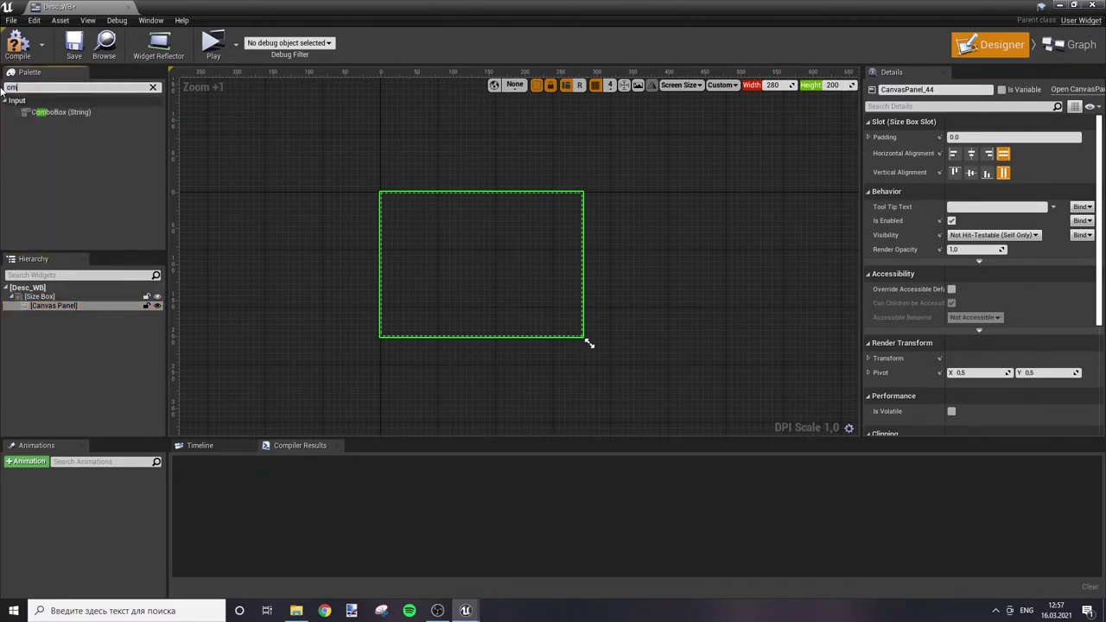
pyautogui.write('image')
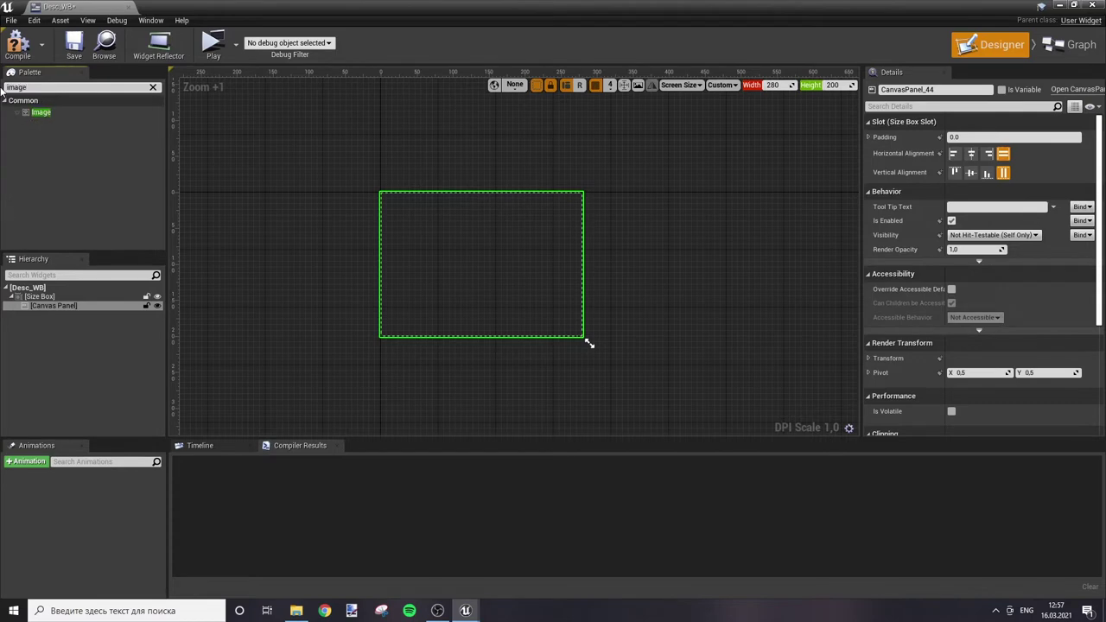
pyautogui.click(55, 113)
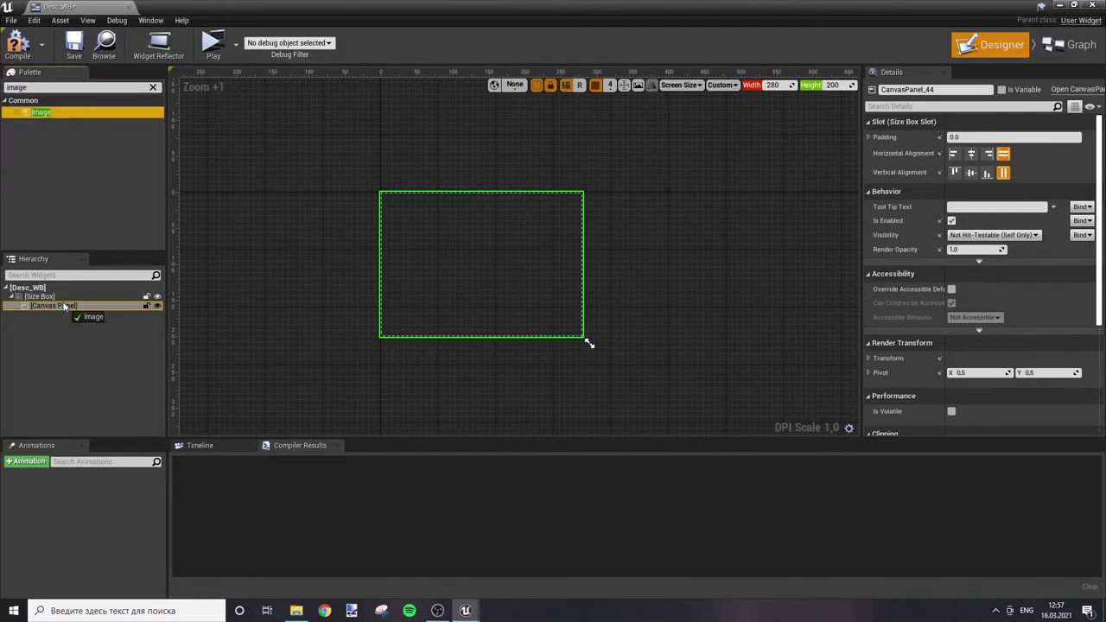
pyautogui.moveTo(63, 337); pyautogui.dragTo(62, 304)
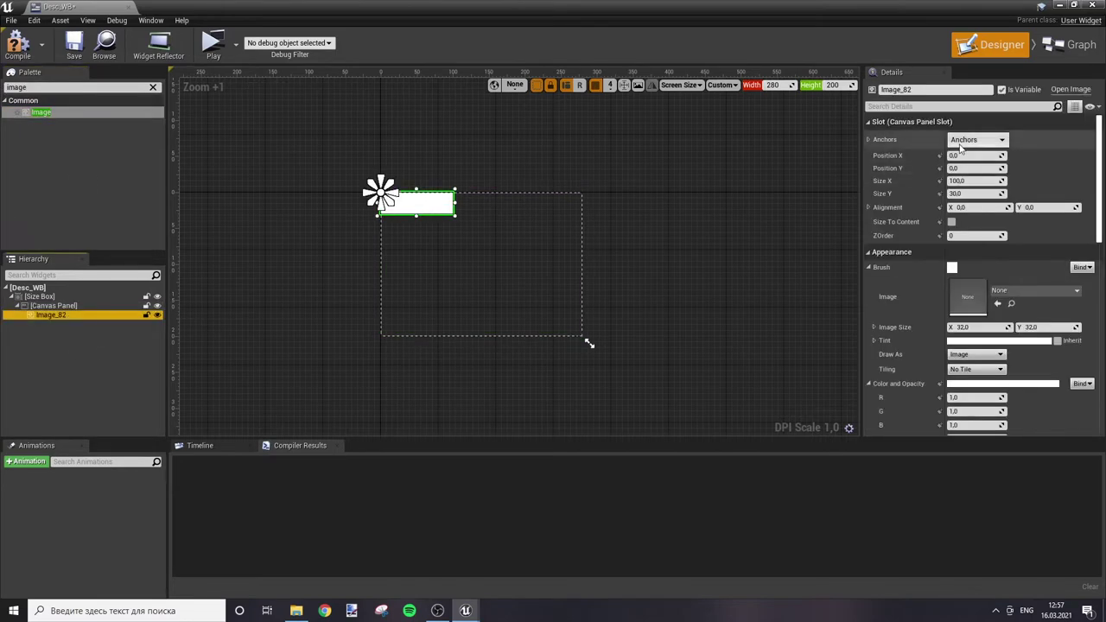
# Step: Anchor the image to full stretch with all offsets 0 so it fills the card
pyautogui.click(977, 139)
pyautogui.click(1076, 285)
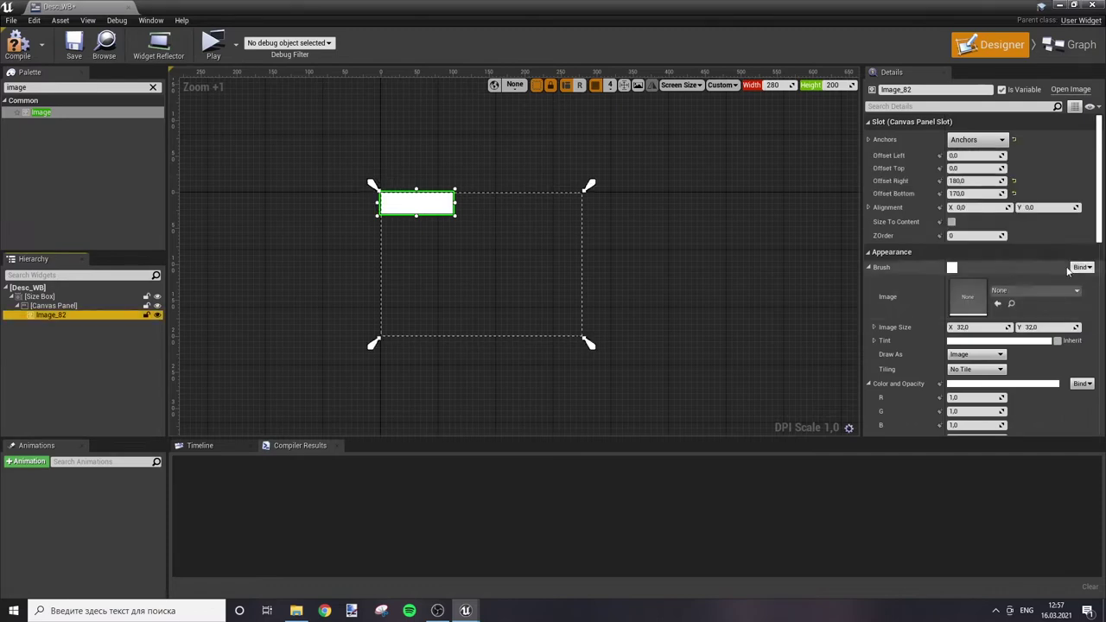
pyautogui.click(967, 155)
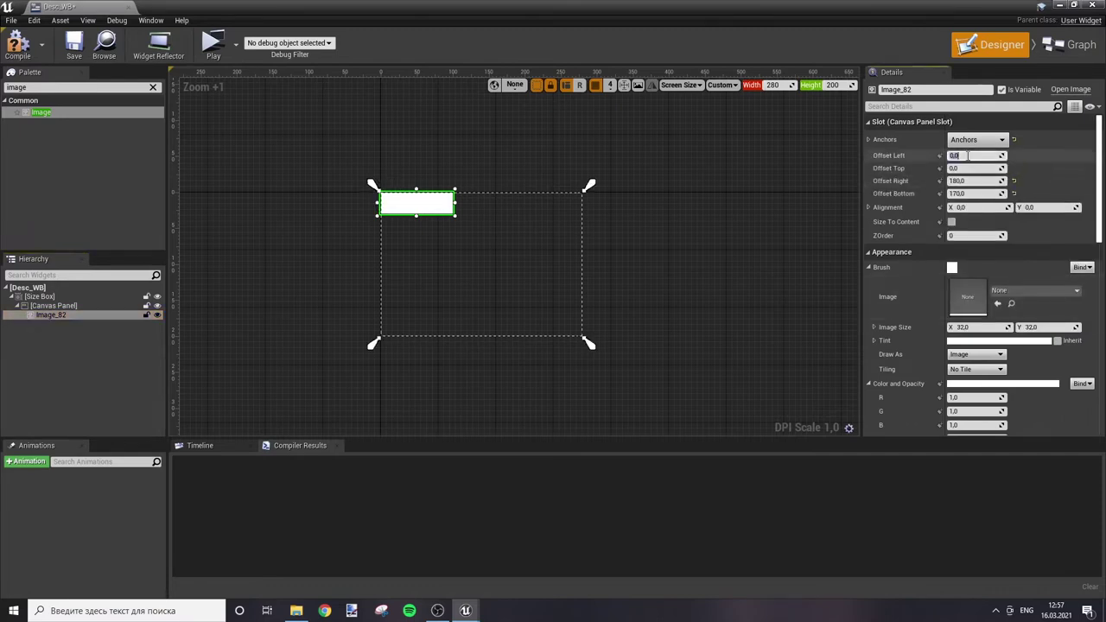
pyautogui.click(977, 180)
pyautogui.write('0')
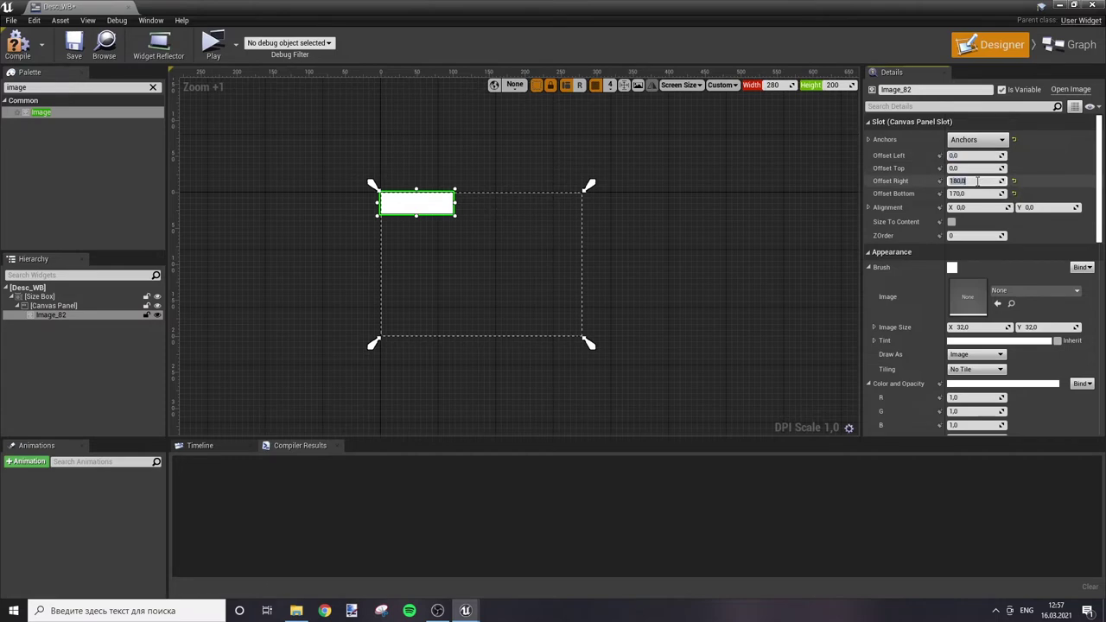
pyautogui.press('Tab')
pyautogui.write('0')
pyautogui.press('Return')
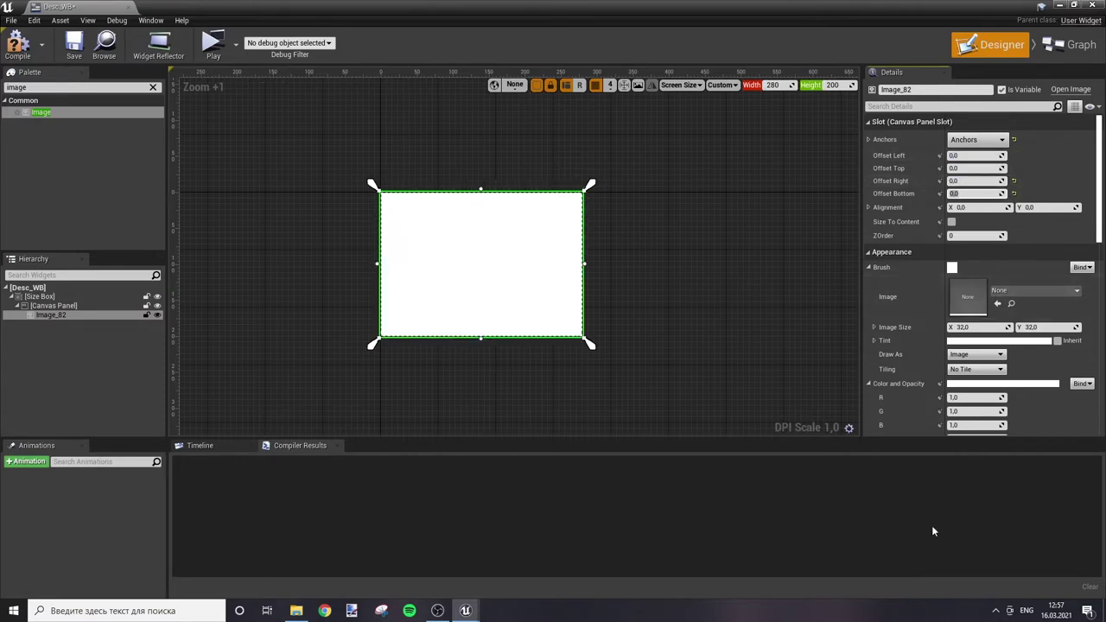
pyautogui.click(967, 235)
pyautogui.write('-5')
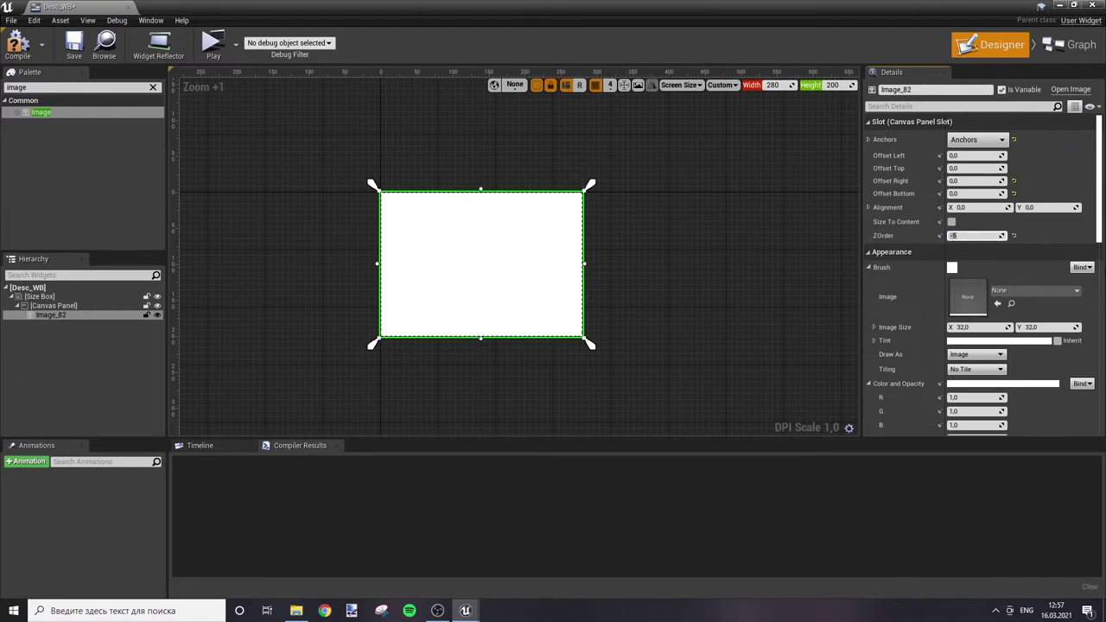
pyautogui.scroll(-1, 974, 352)
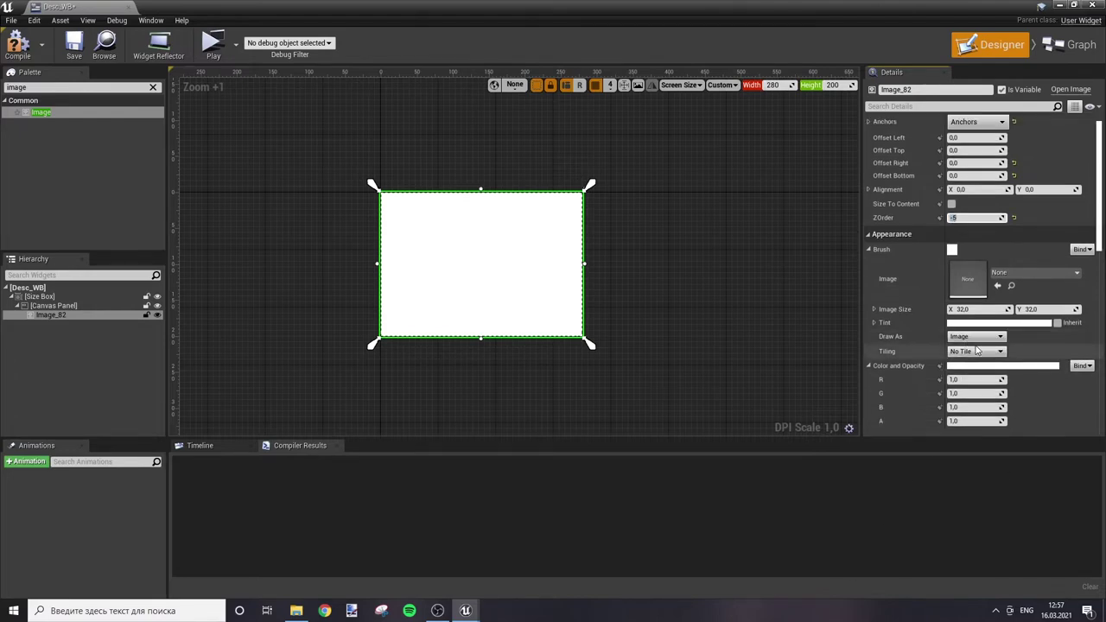
pyautogui.scroll(-2, 977, 350)
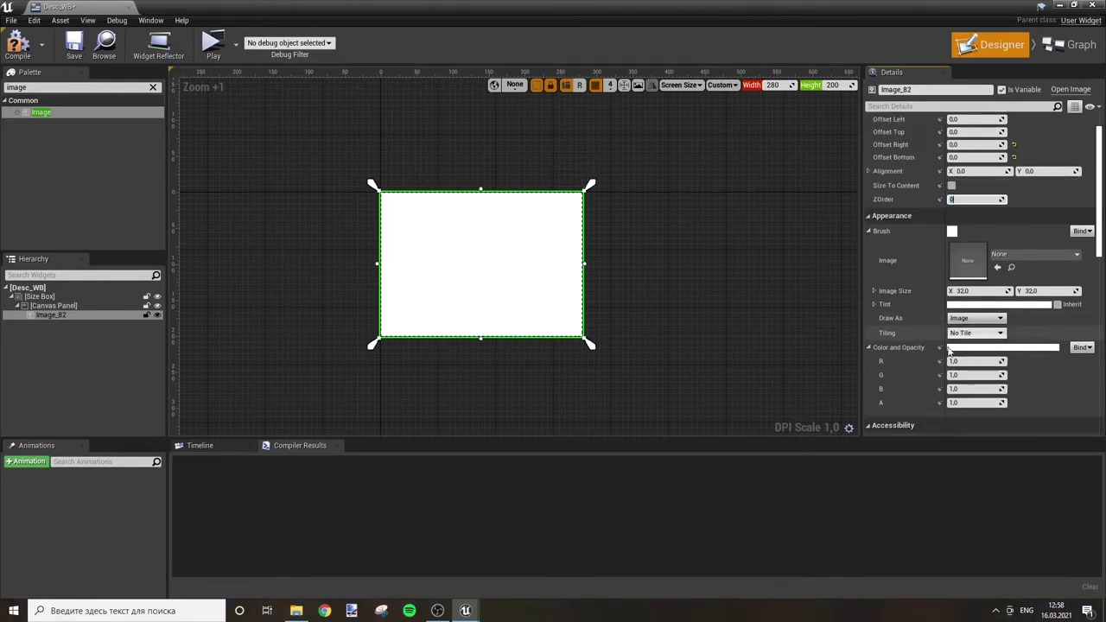
pyautogui.click(975, 285)
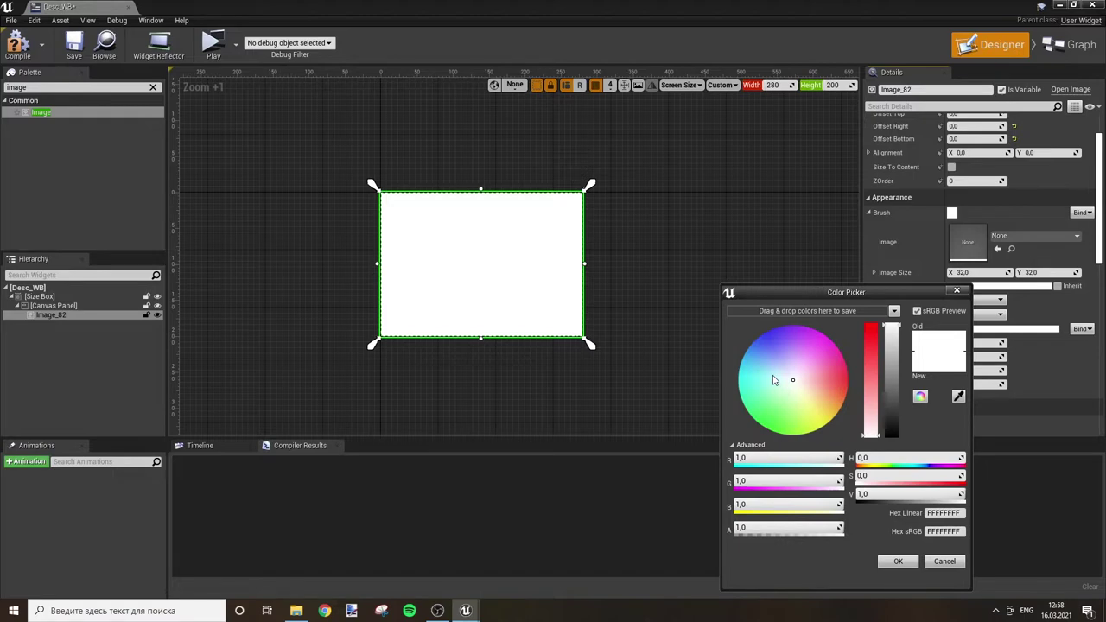
# Step: Pick a light cyan tint (6DDBFFFF) for the image in the Color Picker and accept it
pyautogui.moveTo(794, 381)
pyautogui.mouseDown()
pyautogui.moveTo(736, 374)
pyautogui.moveTo(750, 368)
pyautogui.mouseUp()
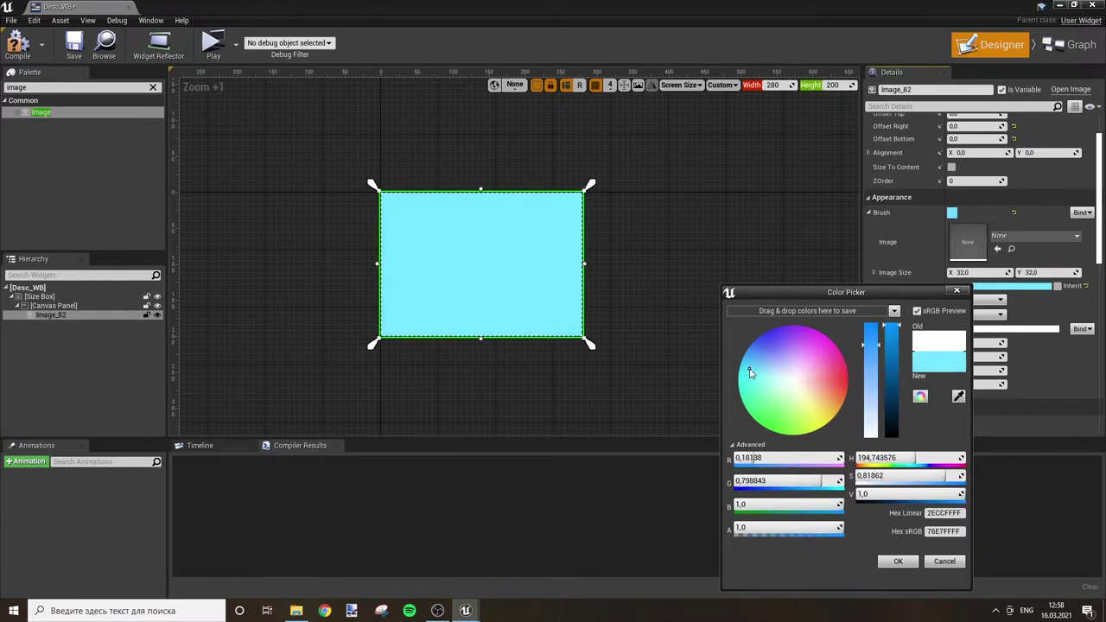
pyautogui.press('Tab')
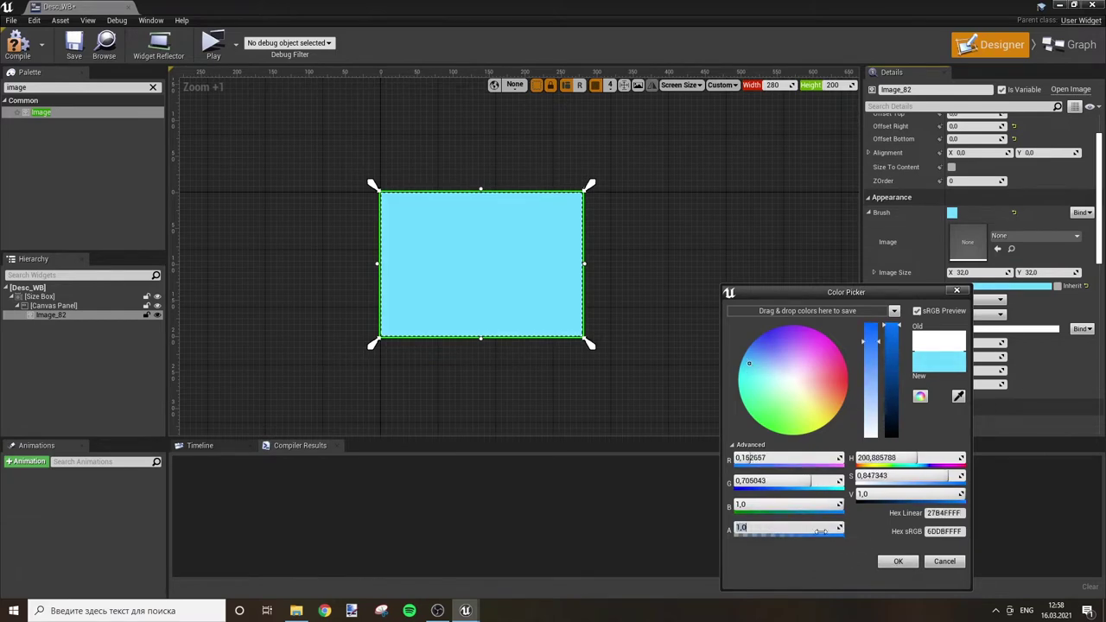
pyautogui.click(896, 562)
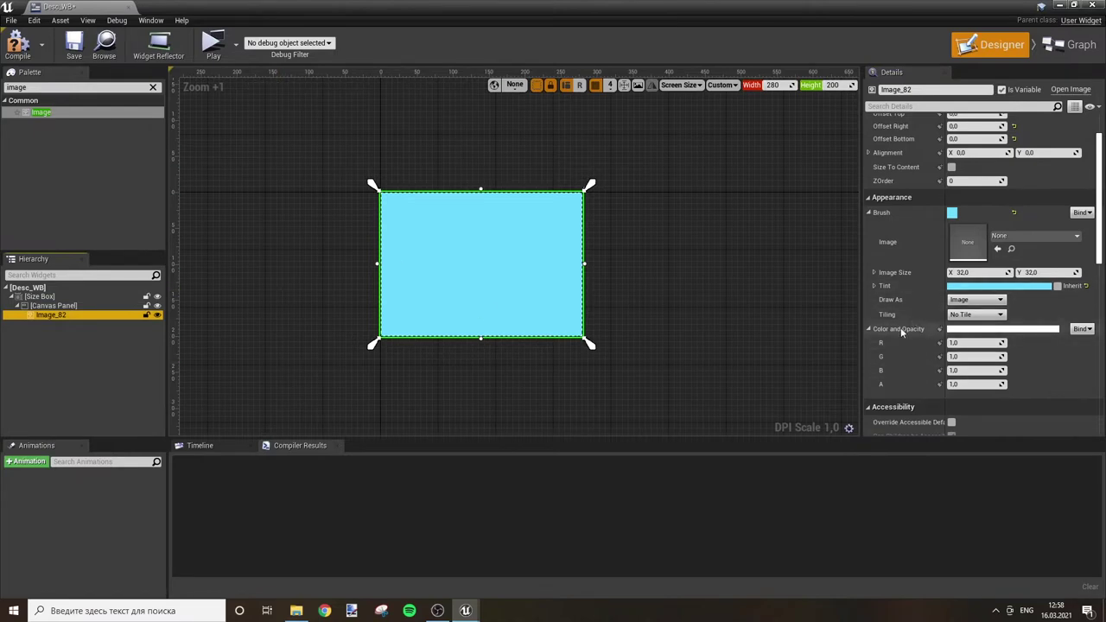
# Step: Set the cyan image's opacity to 0.7 and add a second image to the Canvas Panel
pyautogui.click(969, 386)
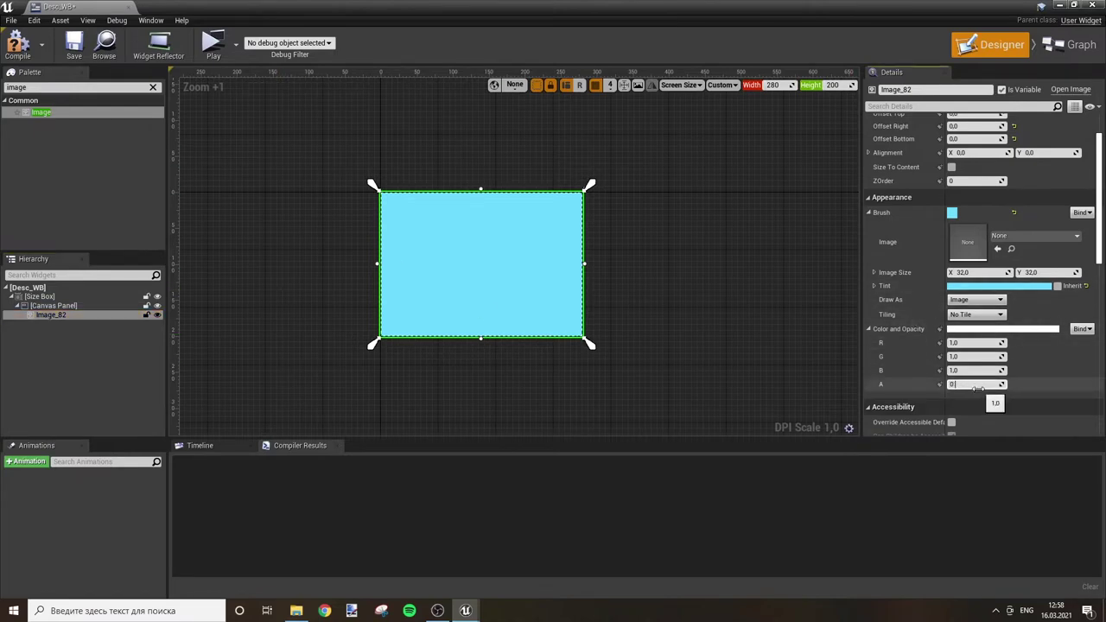
pyautogui.write(',7')
pyautogui.press('Return')
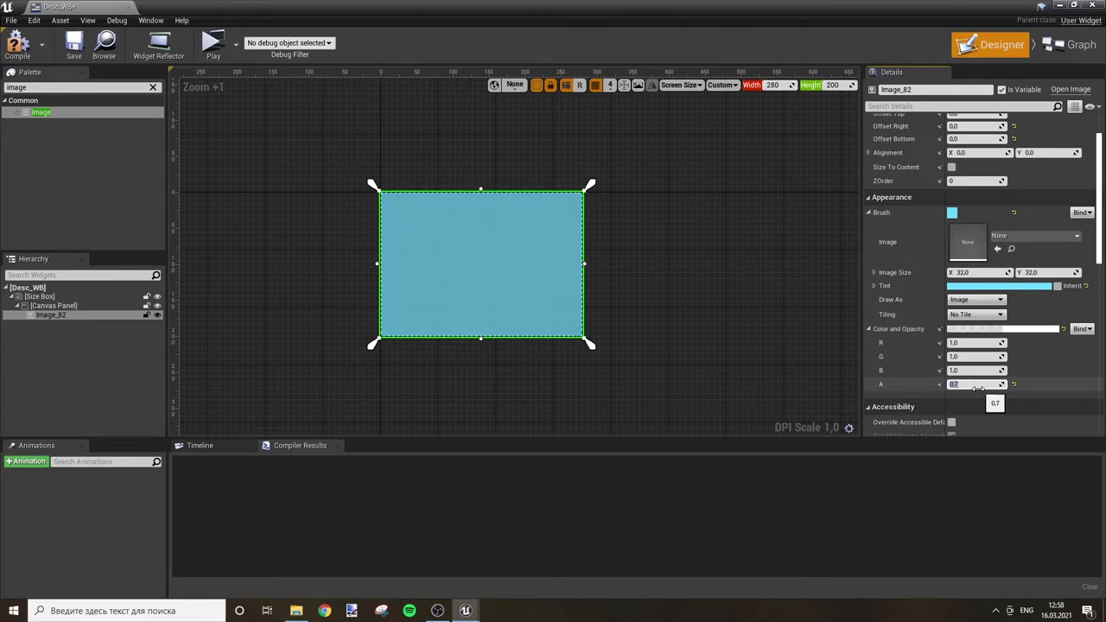
pyautogui.write('0,6')
pyautogui.press('Return')
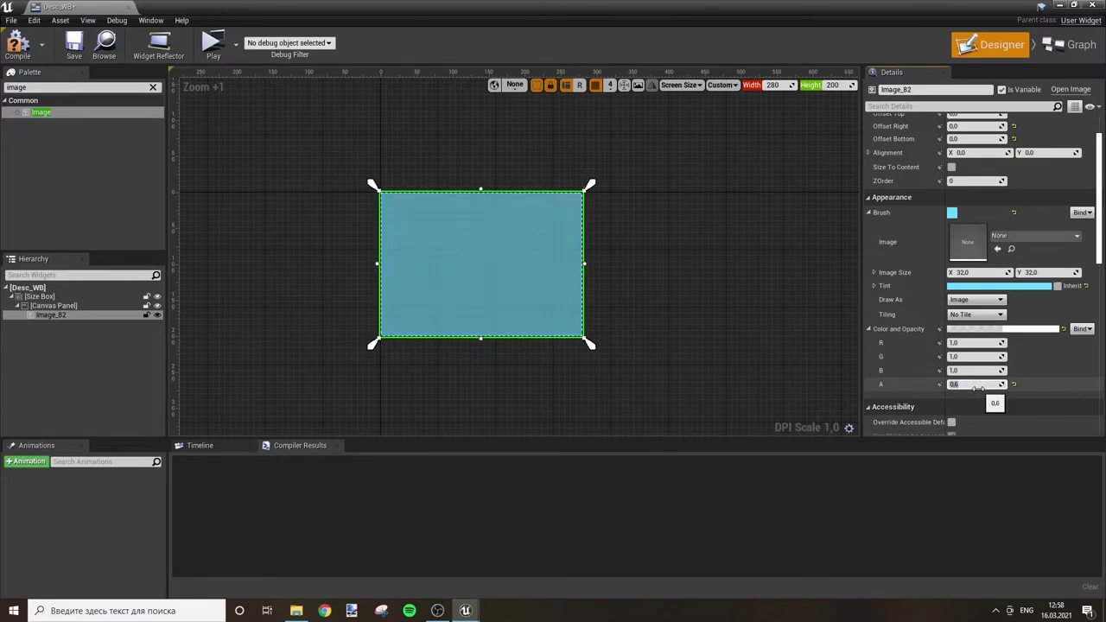
pyautogui.write('07')
pyautogui.press('Return')
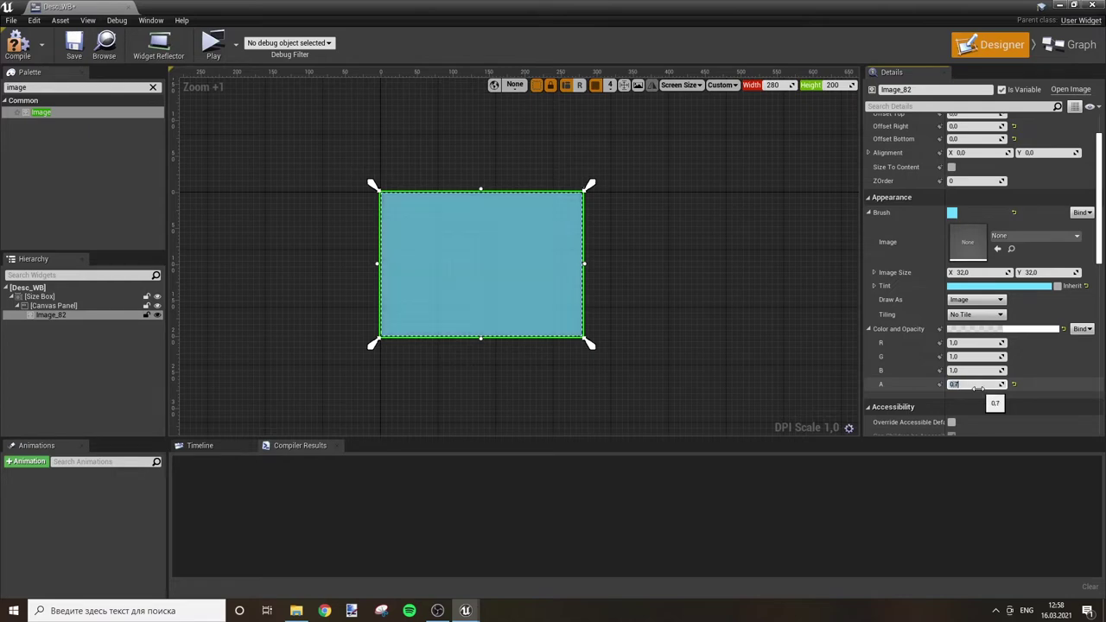
pyautogui.moveTo(41, 112); pyautogui.dragTo(69, 316)
pyautogui.click(73, 323)
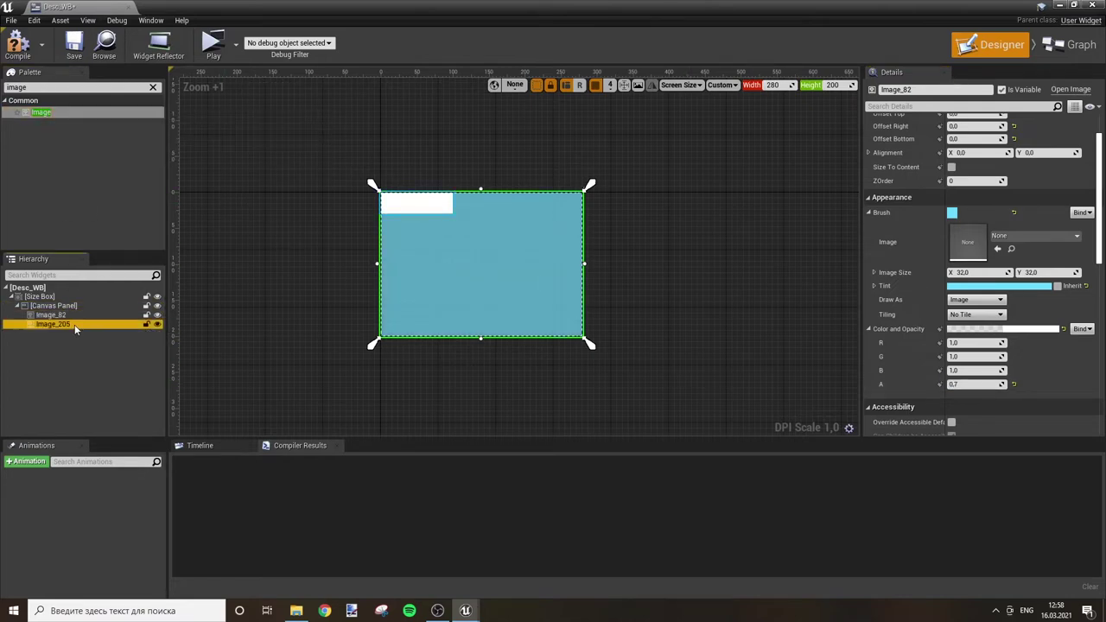
# Step: Rename the first image to Border and the second to Background
pyautogui.click(52, 314)
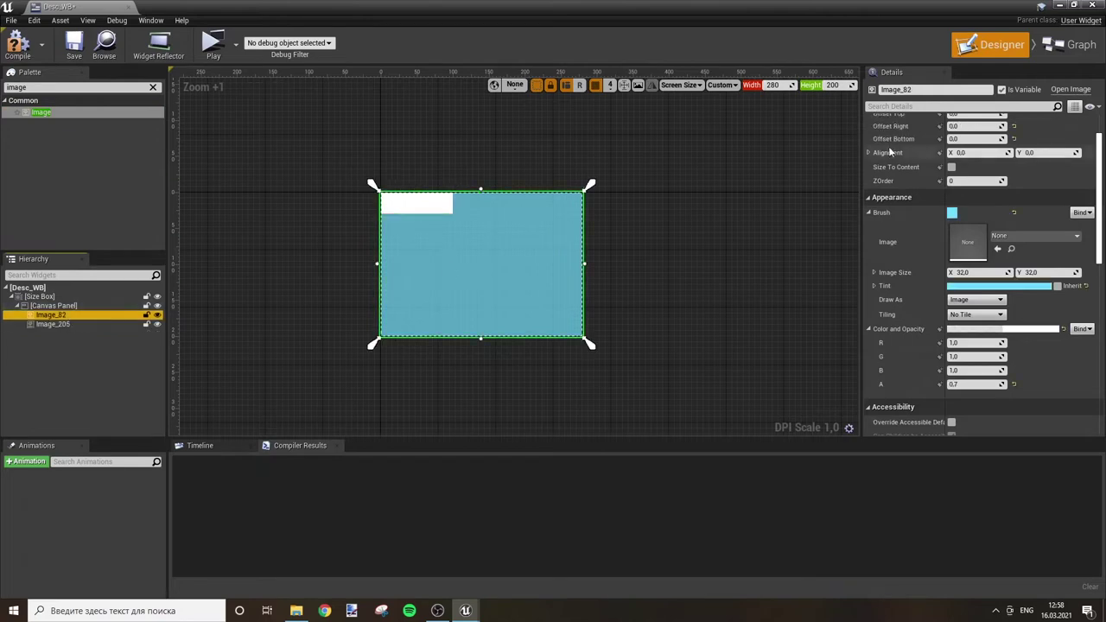
pyautogui.click(948, 90)
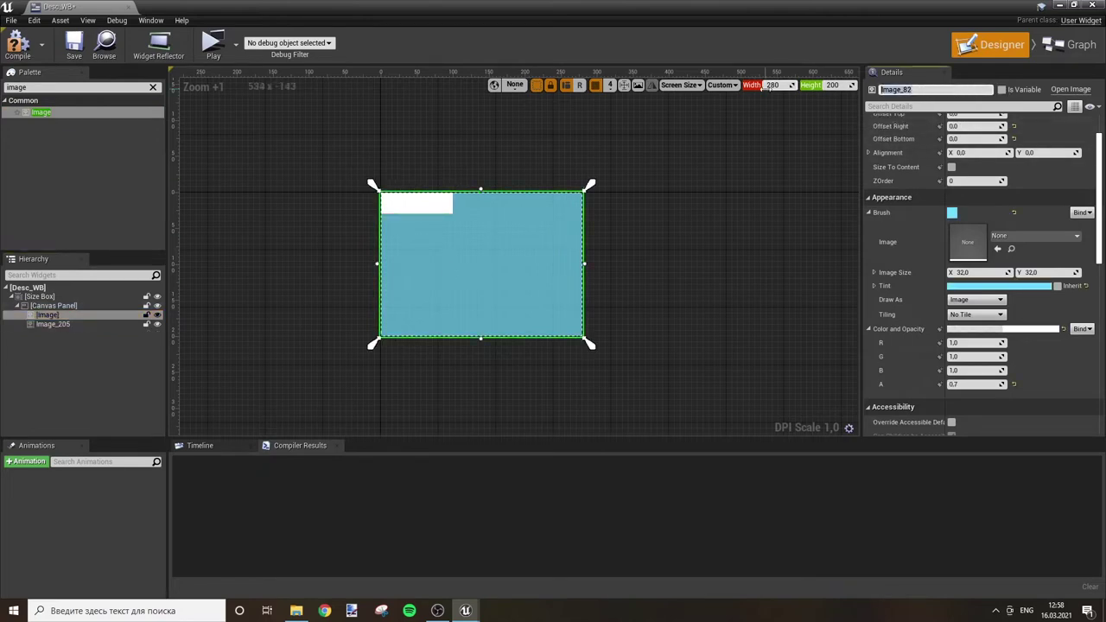
pyautogui.press('BackSpace')
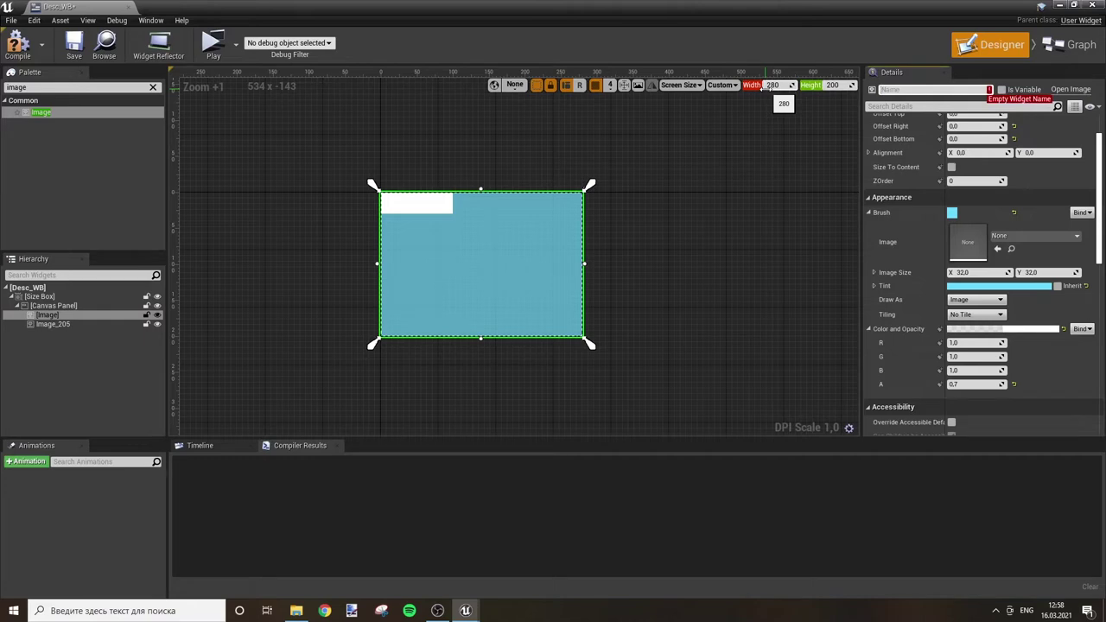
pyautogui.write('Border')
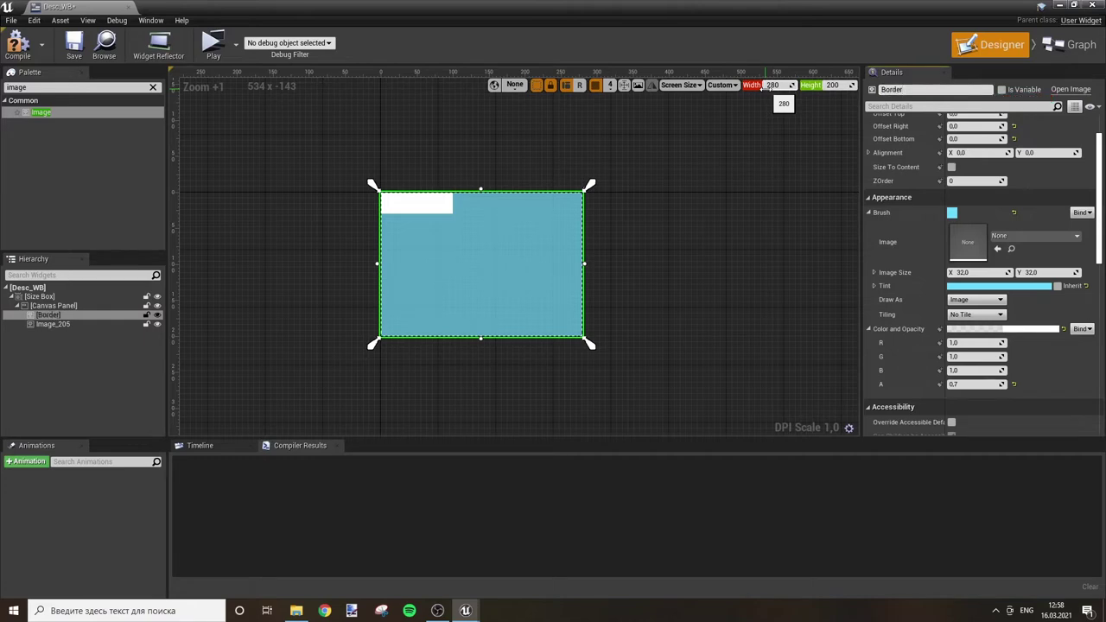
pyautogui.click(84, 323)
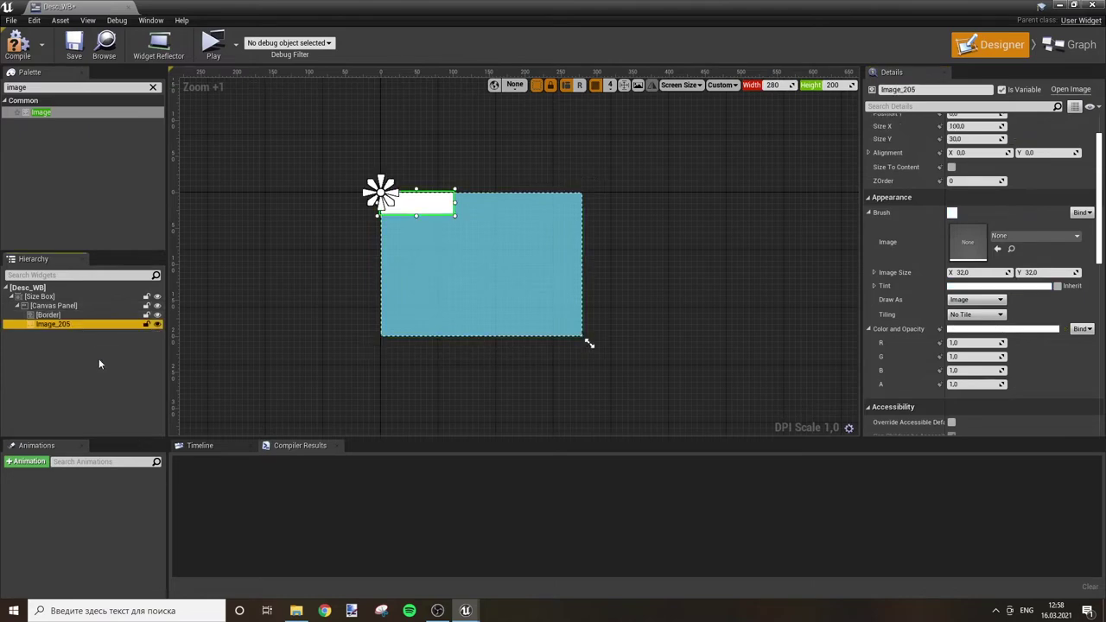
pyautogui.click(1001, 90)
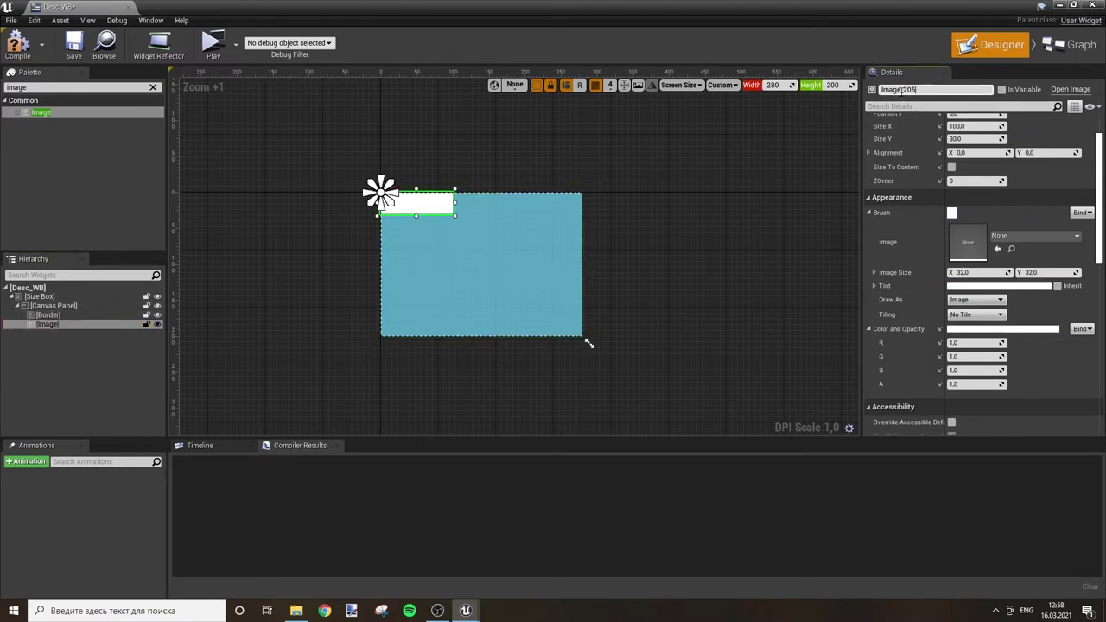
pyautogui.write('Background')
pyautogui.press('Return')
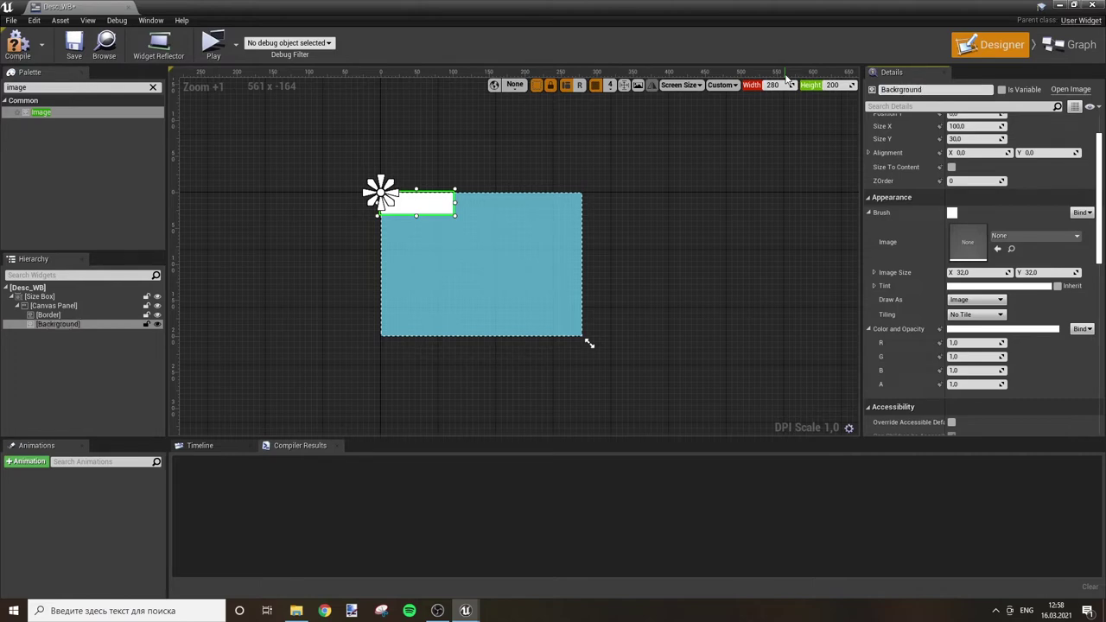
pyautogui.scroll(2, 976, 216)
# Step: Anchor Background to full stretch and set its edge offsets to 15
pyautogui.click(984, 140)
pyautogui.click(1080, 299)
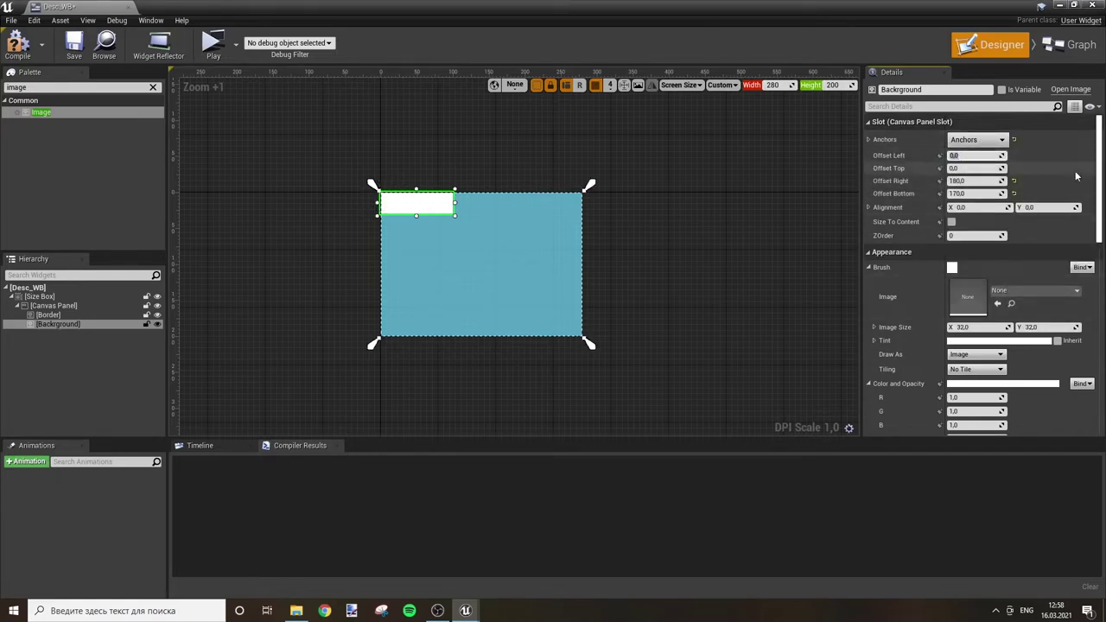
pyautogui.press('Tab')
pyautogui.write('15')
pyautogui.press('Tab')
pyautogui.write('15')
pyautogui.press('Tab')
pyautogui.write('15')
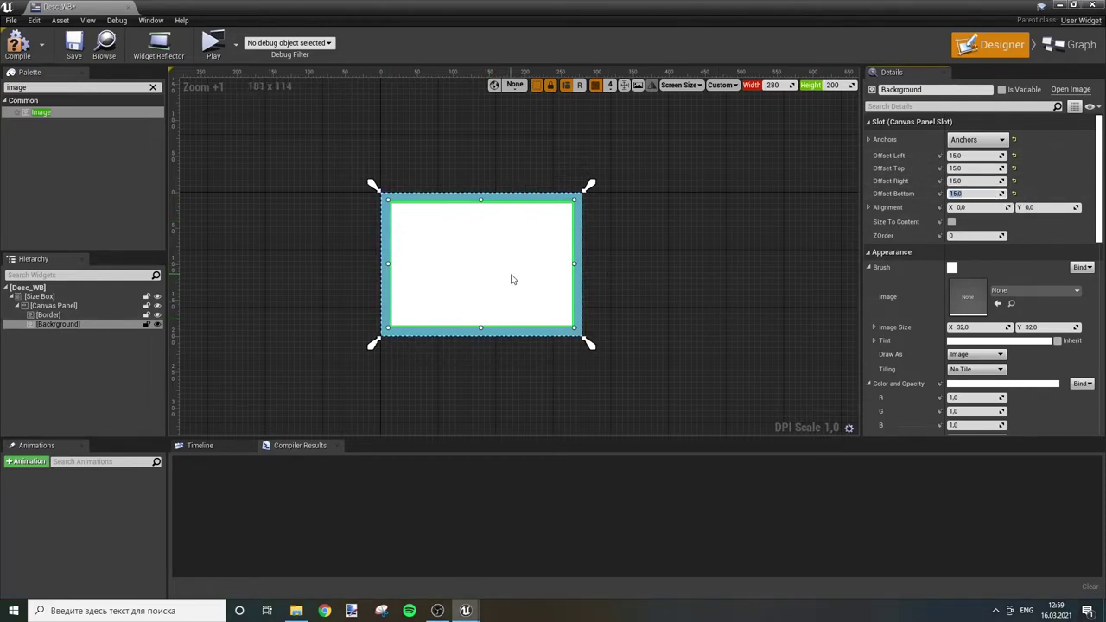
# Step: Correct Background's top offset to 15 and set its ZOrder to 1
pyautogui.scroll(2, 511, 277)
pyautogui.click(976, 167)
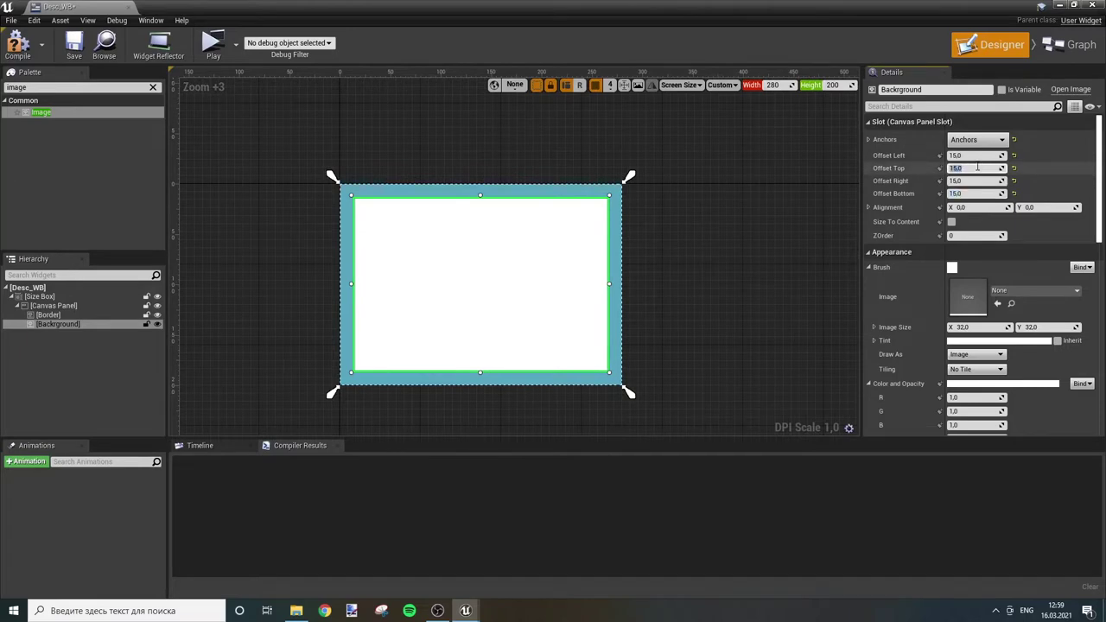
pyautogui.write('50')
pyautogui.press('Return')
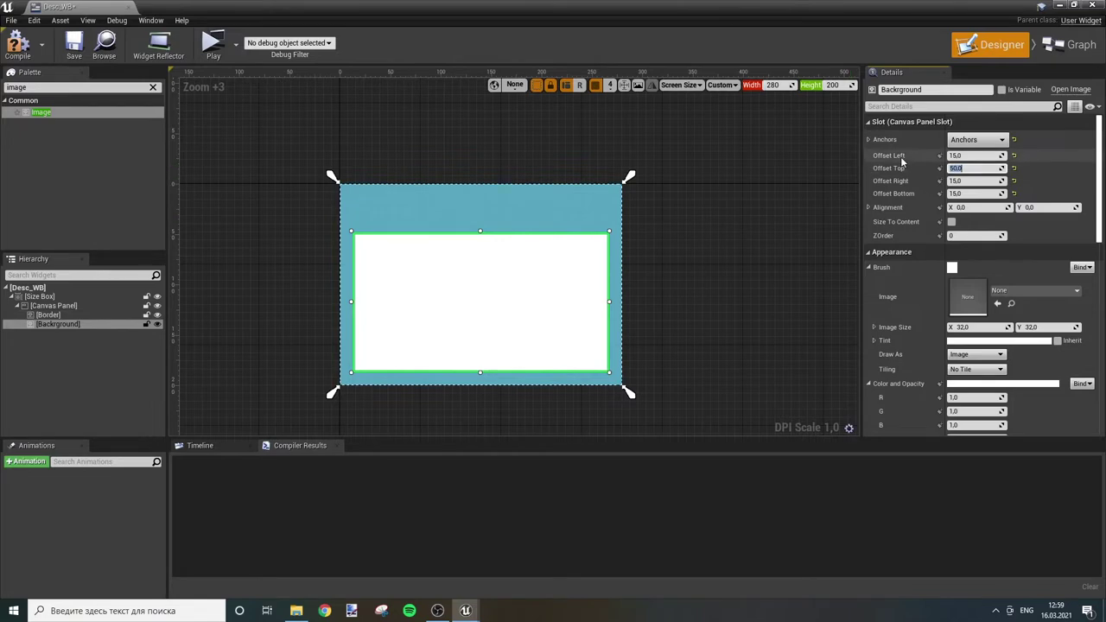
pyautogui.write('5')
pyautogui.press('Return')
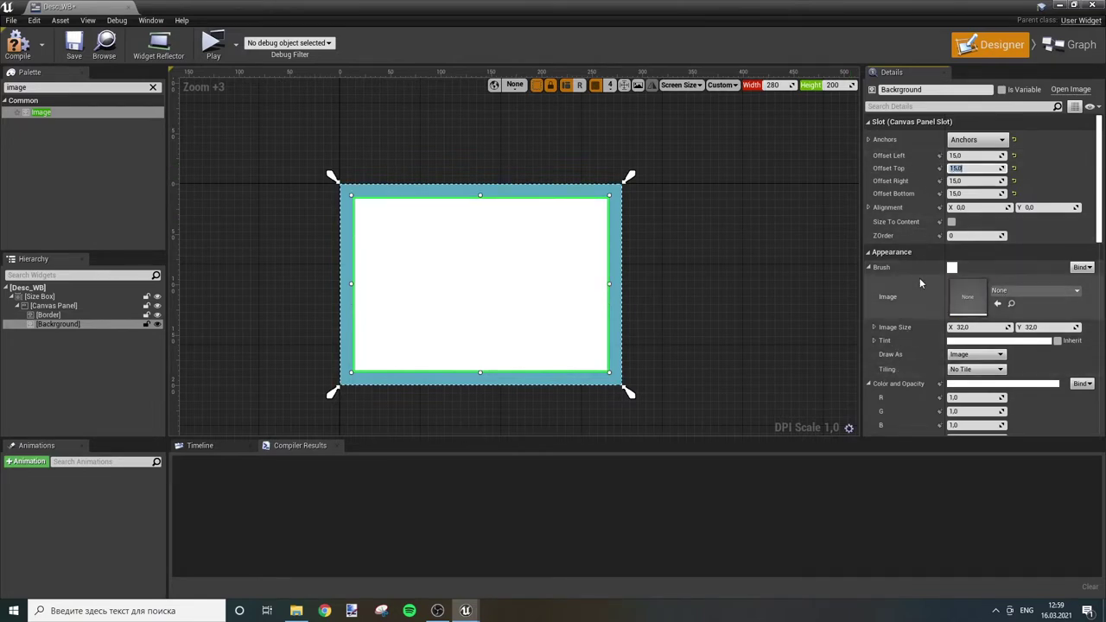
pyautogui.click(972, 236)
pyautogui.write('1')
pyautogui.press('Return')
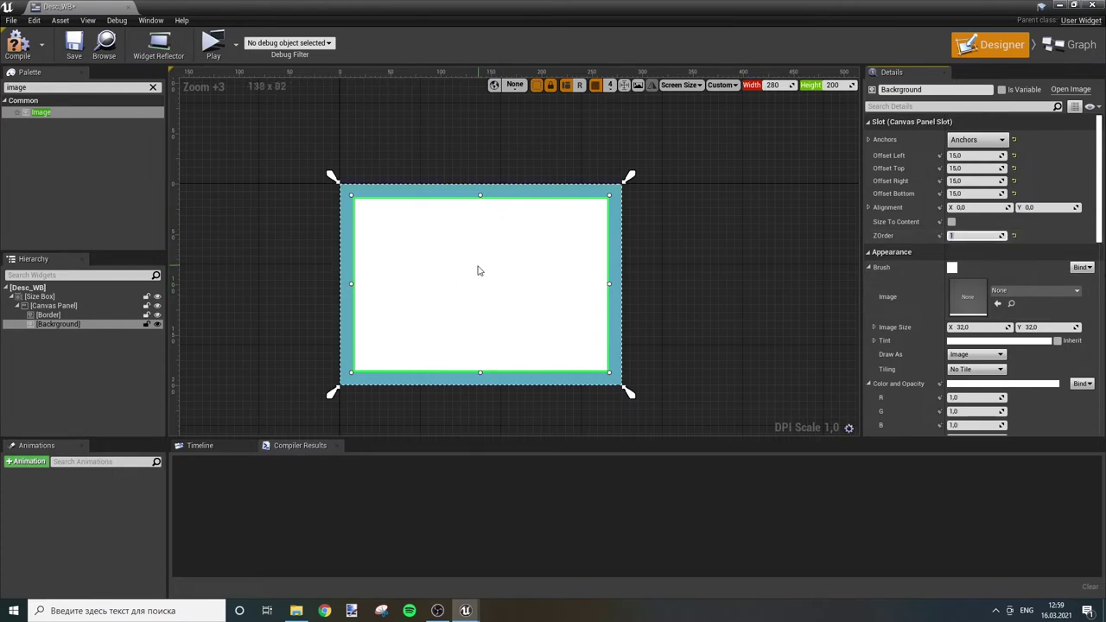
pyautogui.click(993, 342)
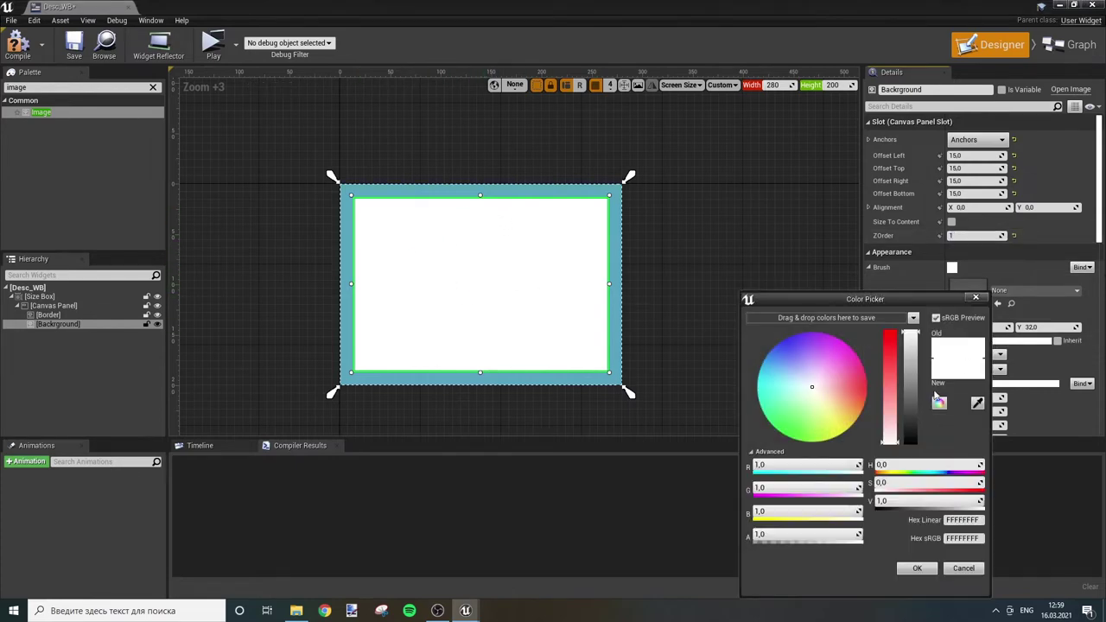
# Step: Tint Background a pale aqua (7BFFE6FF) in the Color Picker
pyautogui.click(771, 395)
pyautogui.moveTo(772, 395); pyautogui.dragTo(772, 404)
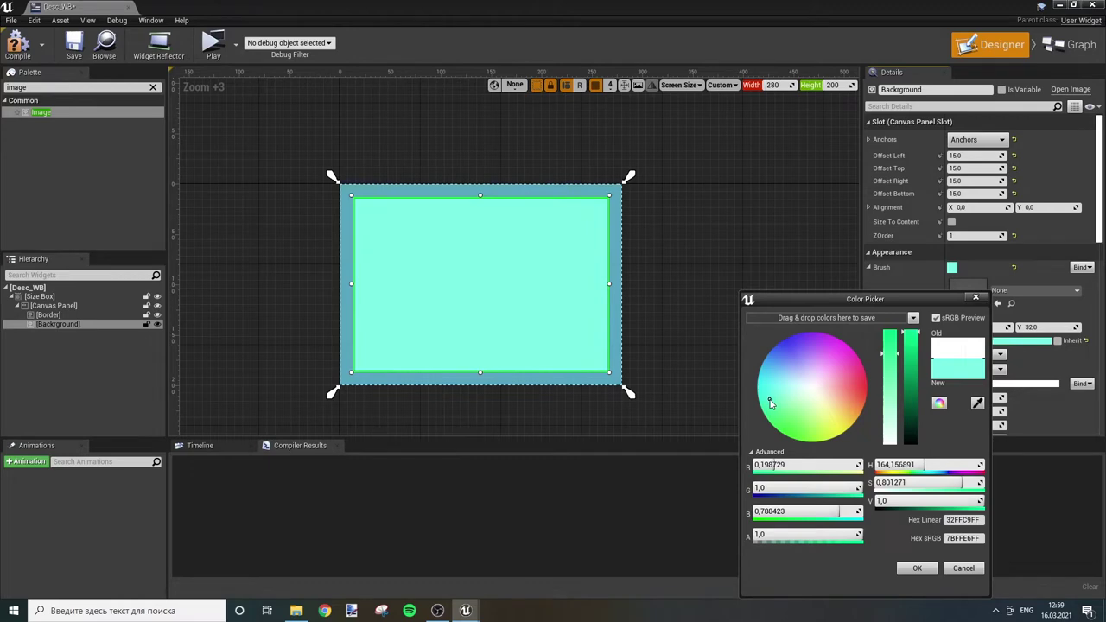
pyautogui.click(917, 568)
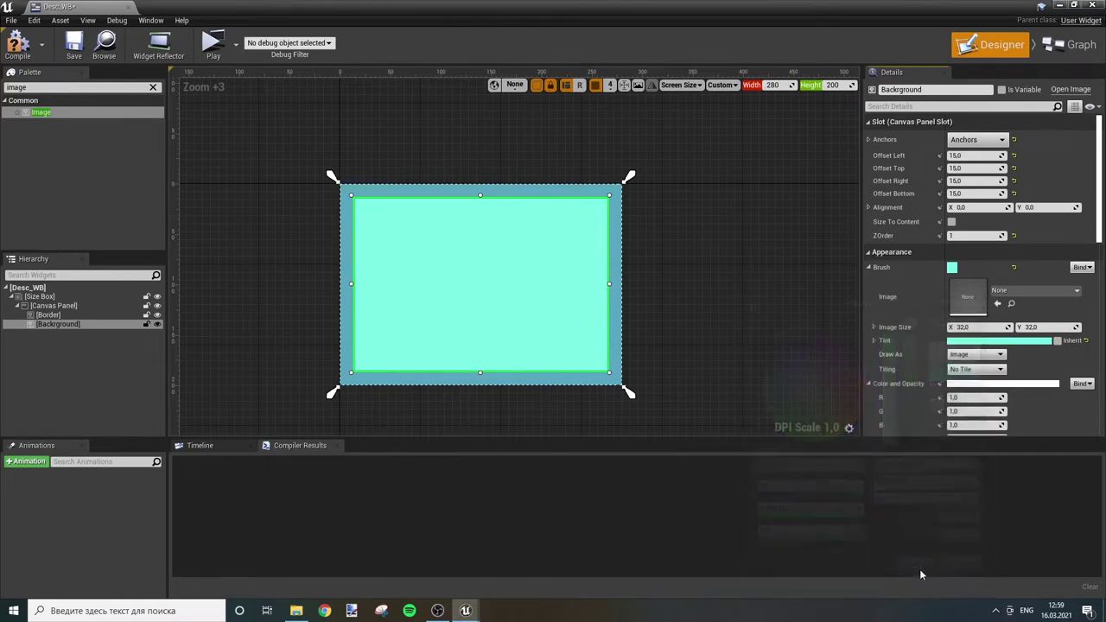
# Step: Set Background's opacity to 0.7 and preview the finished card
pyautogui.scroll(-3, 966, 390)
pyautogui.click(968, 347)
pyautogui.write('0.7')
pyautogui.press('Return')
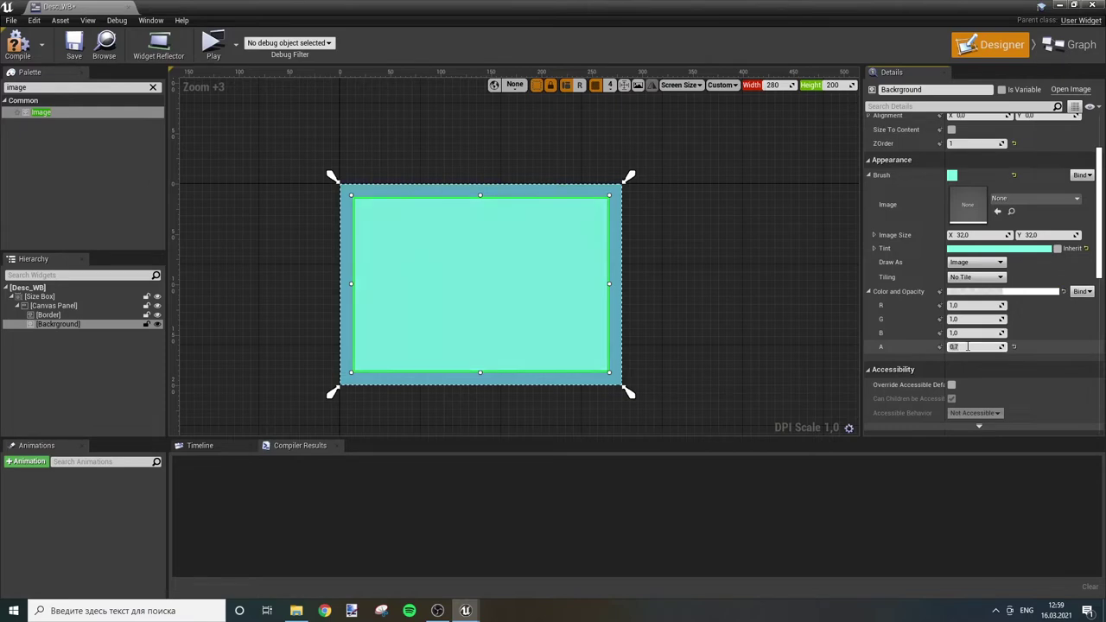
pyautogui.click(790, 268)
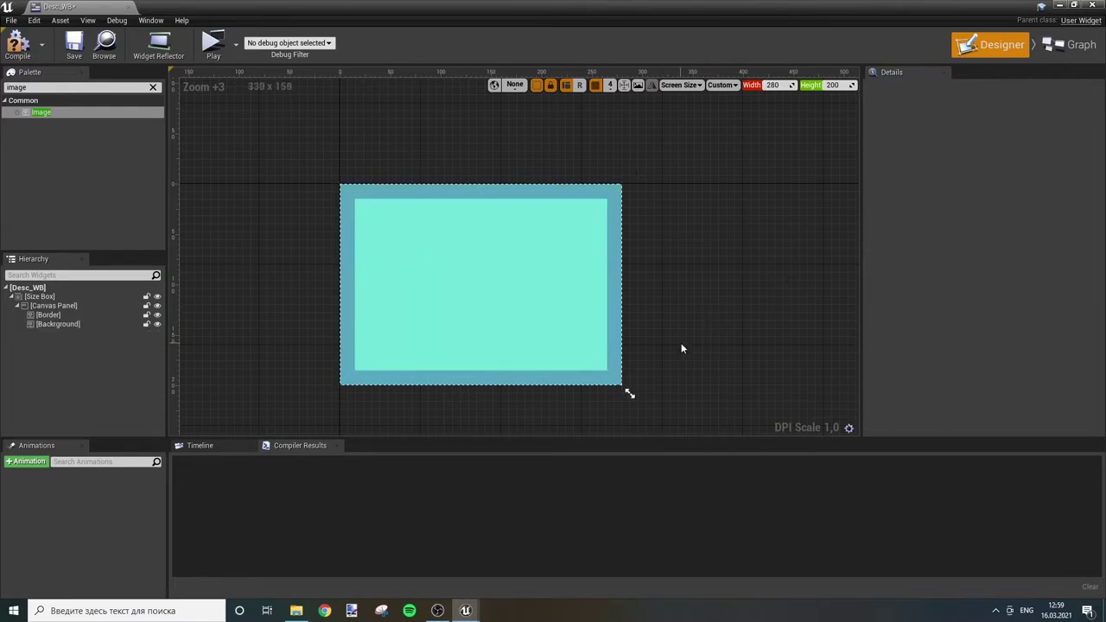
pyautogui.click(55, 324)
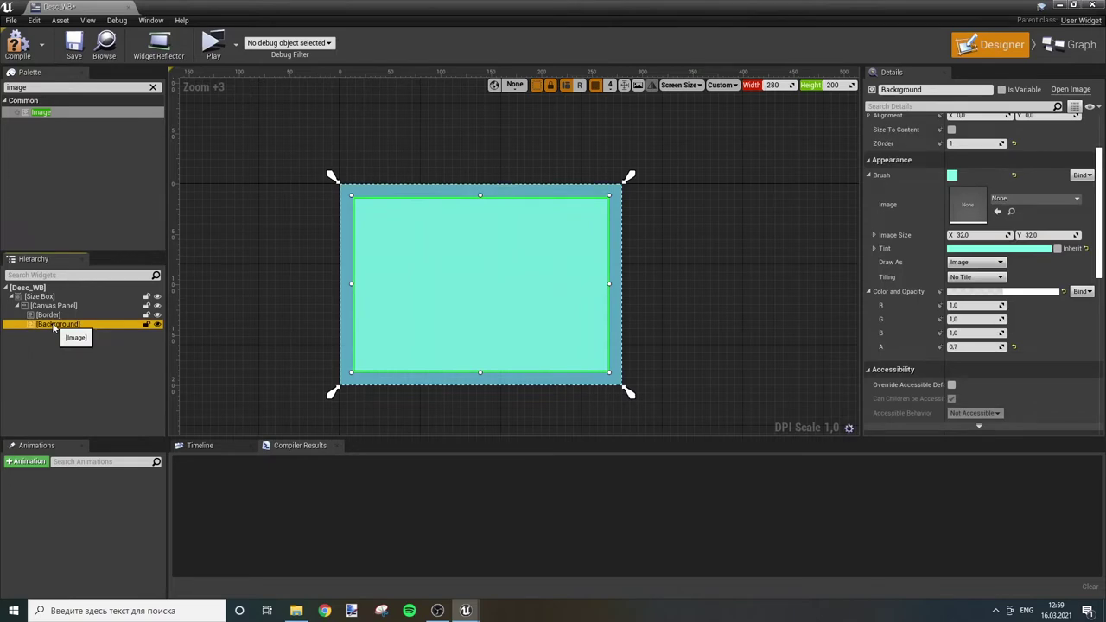
pyautogui.click(245, 248)
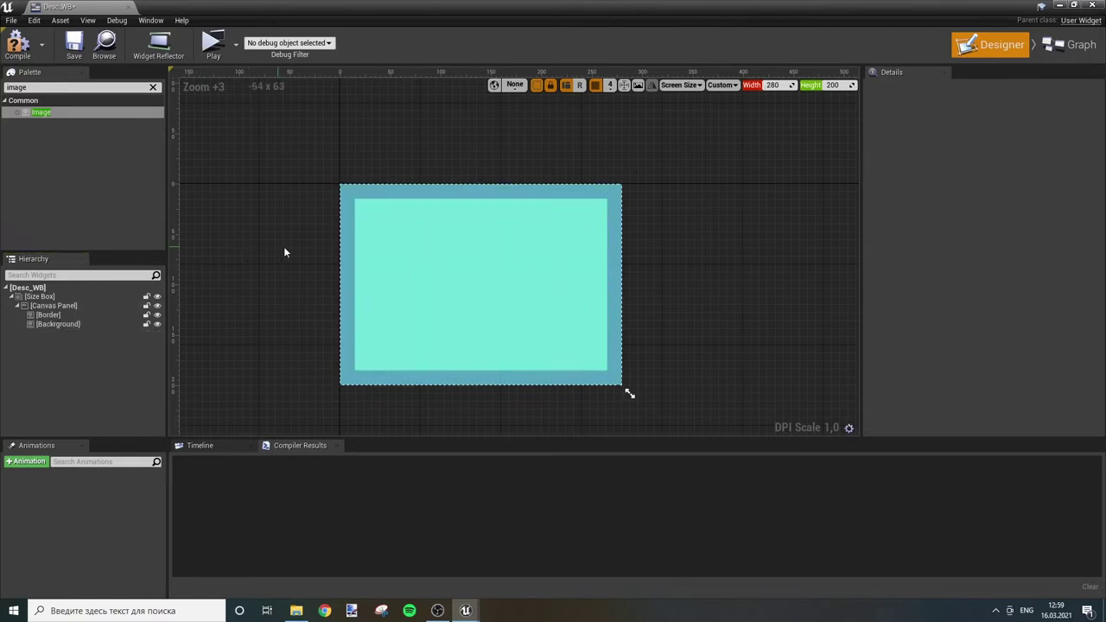
# Step: Drop a Size Box from the Palette onto the card's top-left, undoing accidental background moves
pyautogui.hotkey('ctrl', 'a')
pyautogui.write('size')
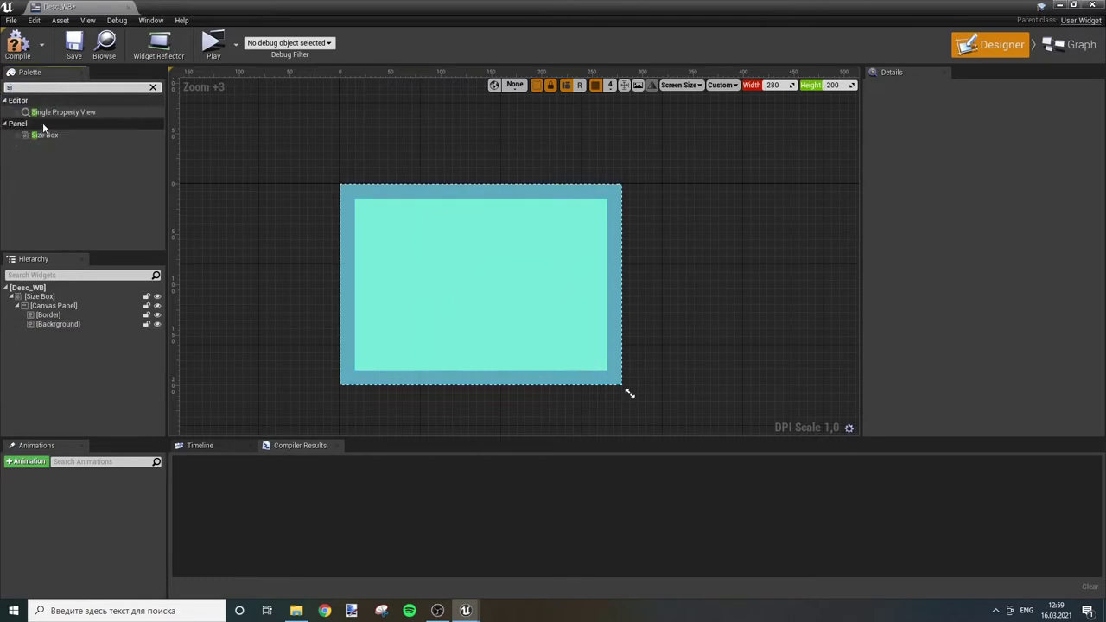
pyautogui.moveTo(56, 111); pyautogui.dragTo(44, 328)
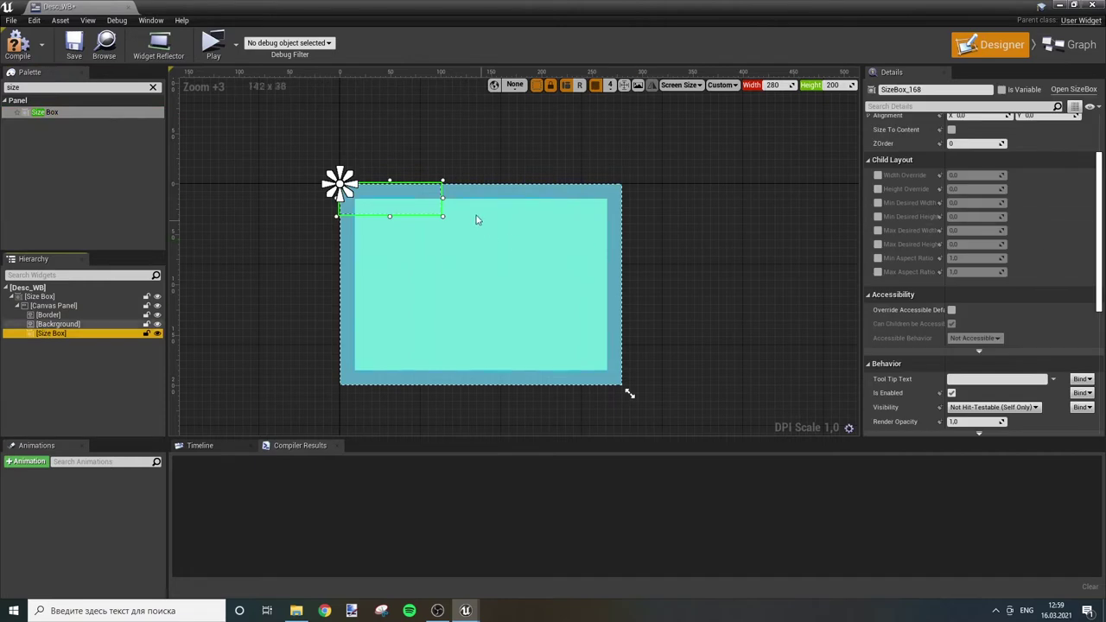
pyautogui.moveTo(397, 215); pyautogui.dragTo(411, 234)
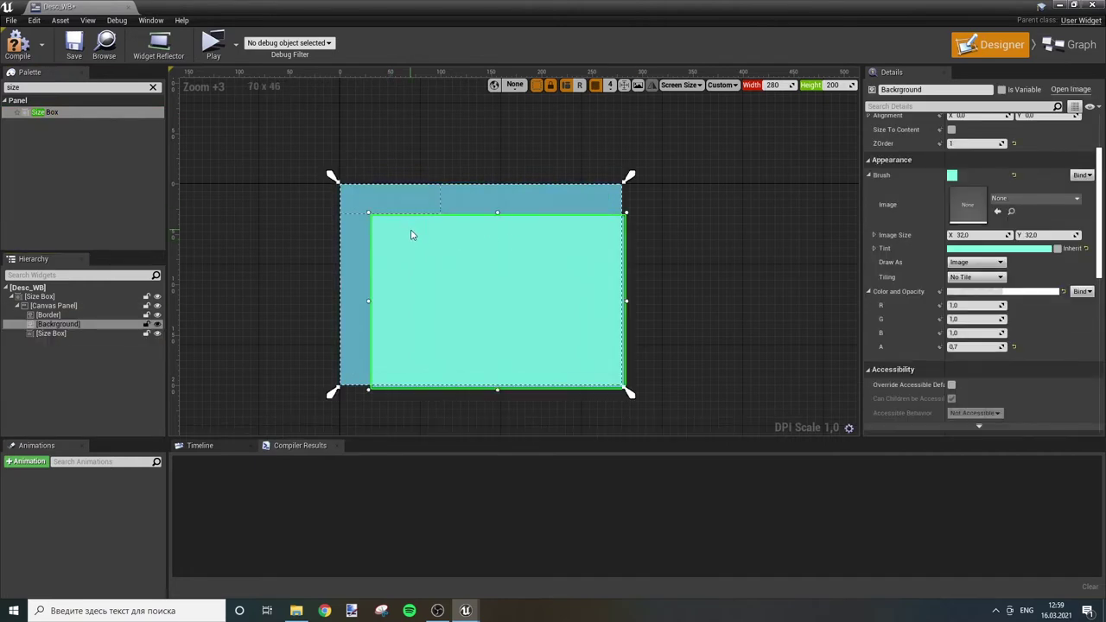
pyautogui.hotkey('ctrl', 'z')
pyautogui.click(384, 205)
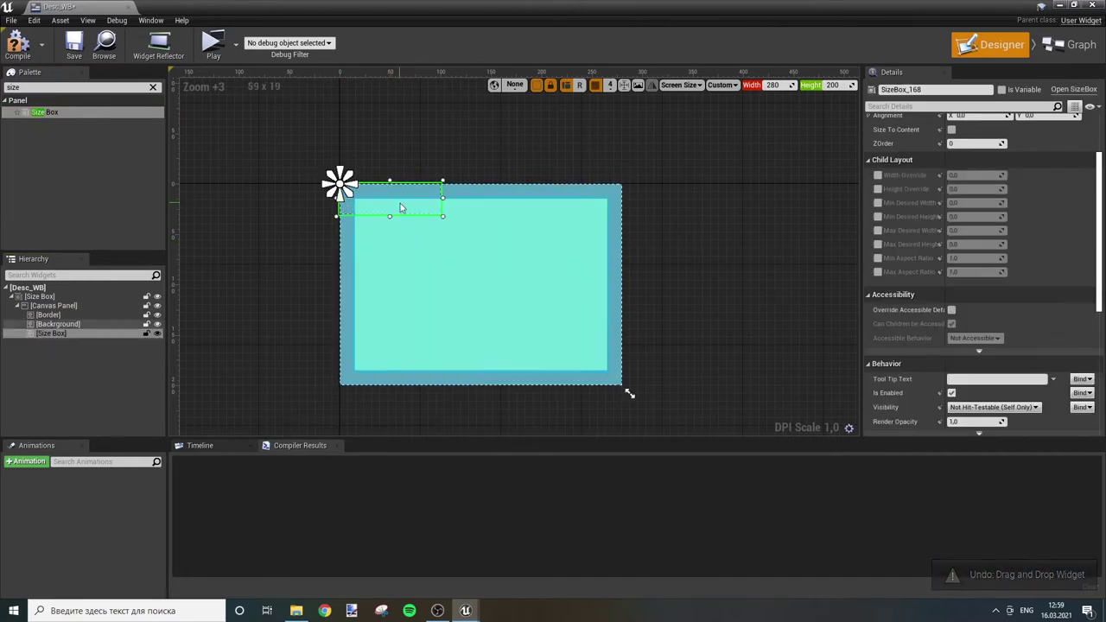
pyautogui.moveTo(400, 203)
pyautogui.mouseDown()
pyautogui.moveTo(451, 209)
pyautogui.moveTo(339, 183)
pyautogui.mouseUp()
pyautogui.hotkey('ctrl', 'z')
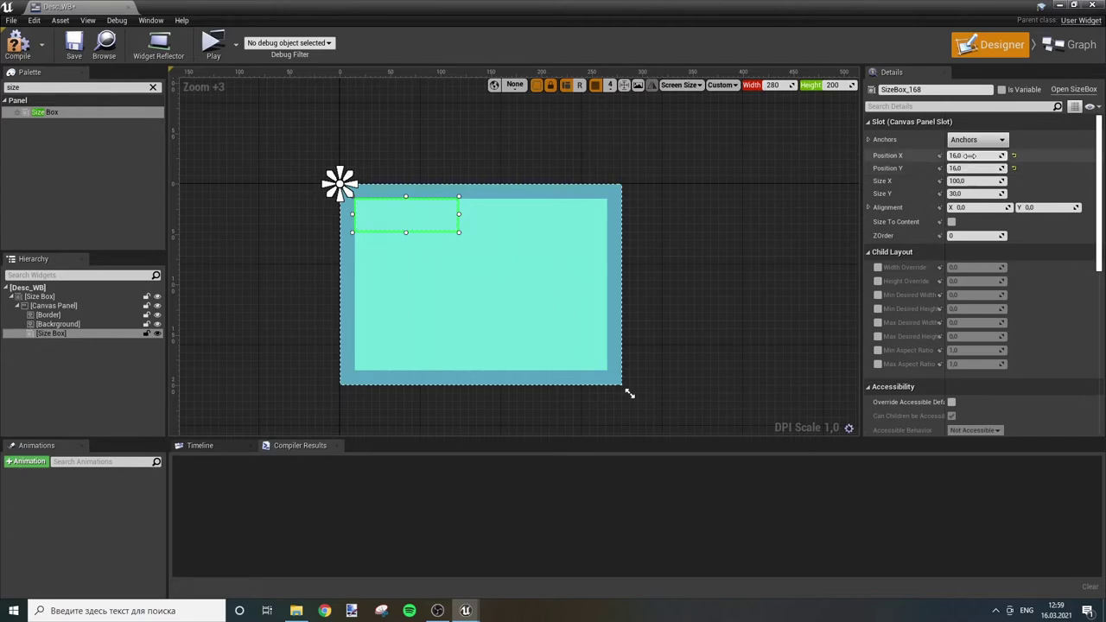
# Step: Size the Size Box 80×80 with ZOrder 2 and width/height overrides of 80
pyautogui.press('Tab')
pyautogui.press('Tab')
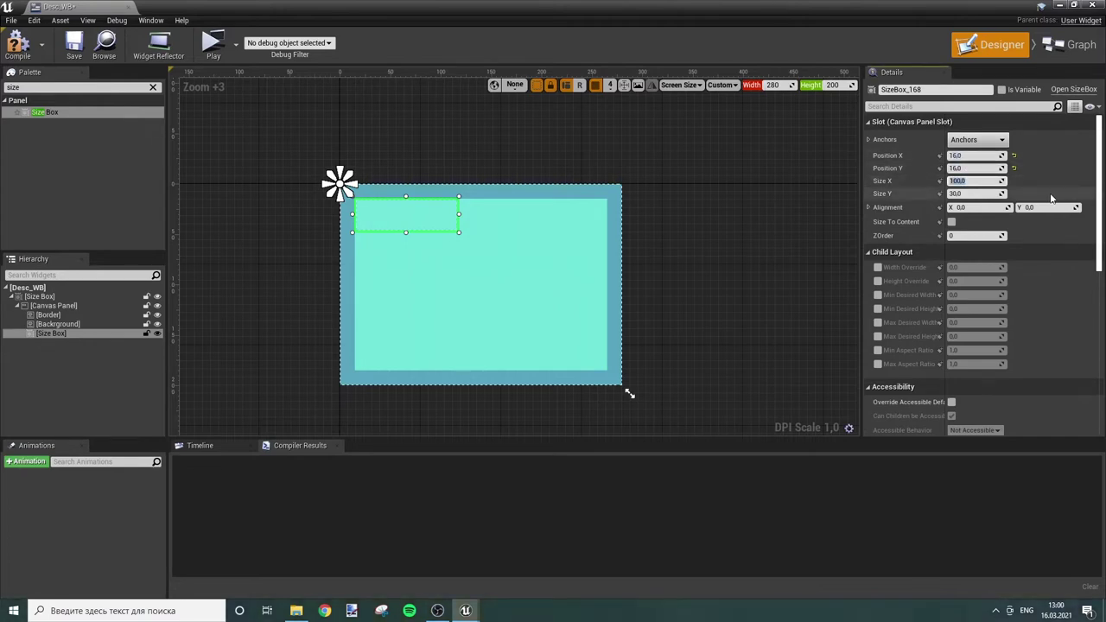
pyautogui.write('80')
pyautogui.press('Tab')
pyautogui.write('80')
pyautogui.press('Return')
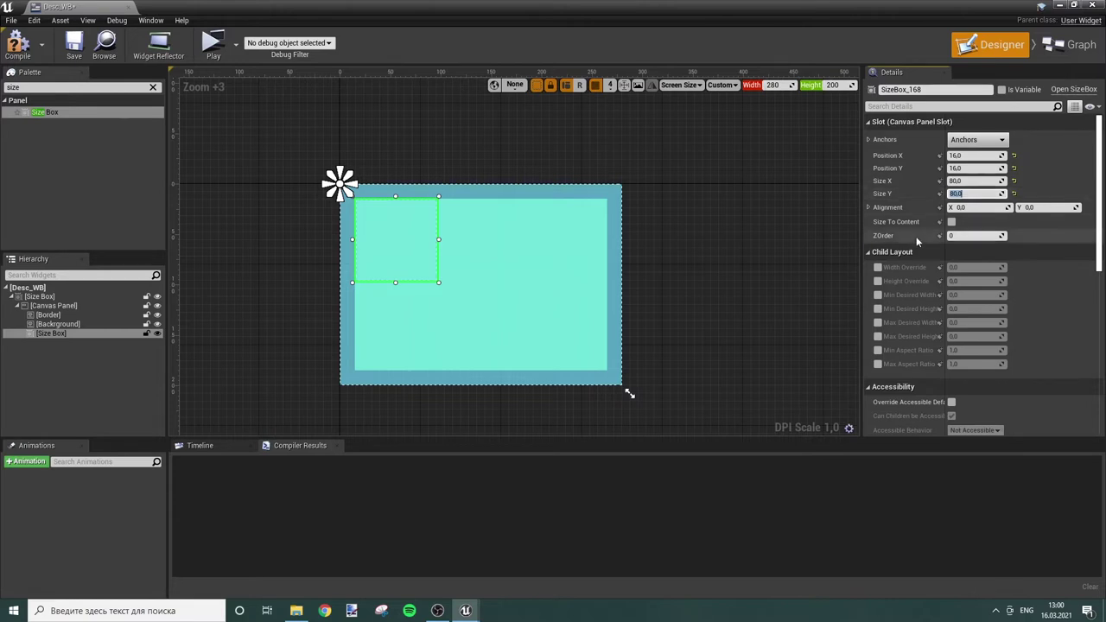
pyautogui.click(961, 236)
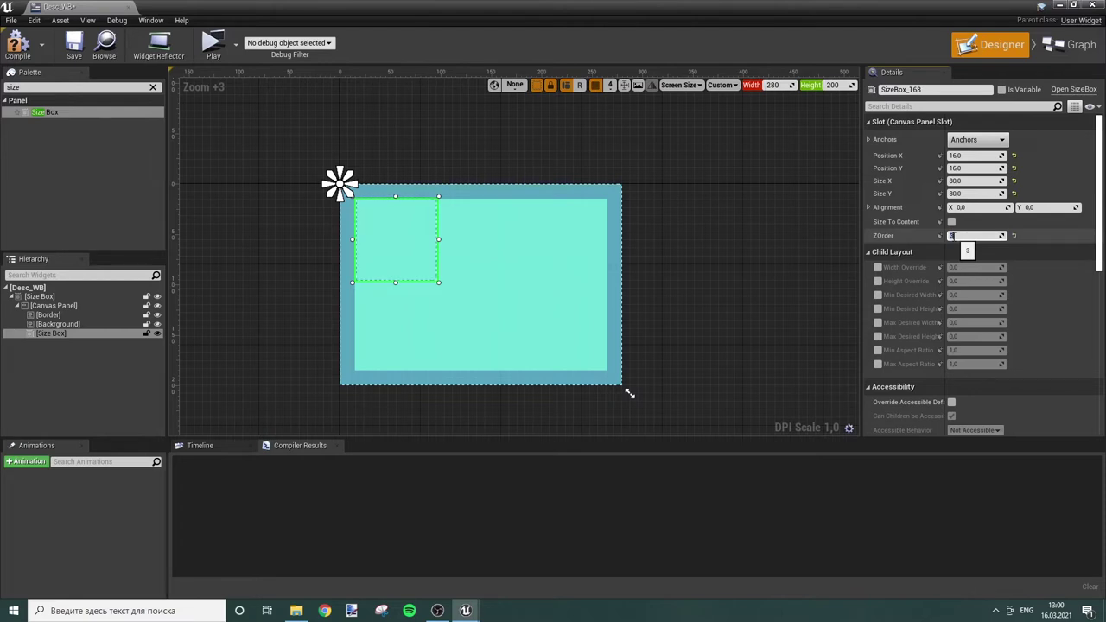
pyautogui.press('BackSpace')
pyautogui.write('2')
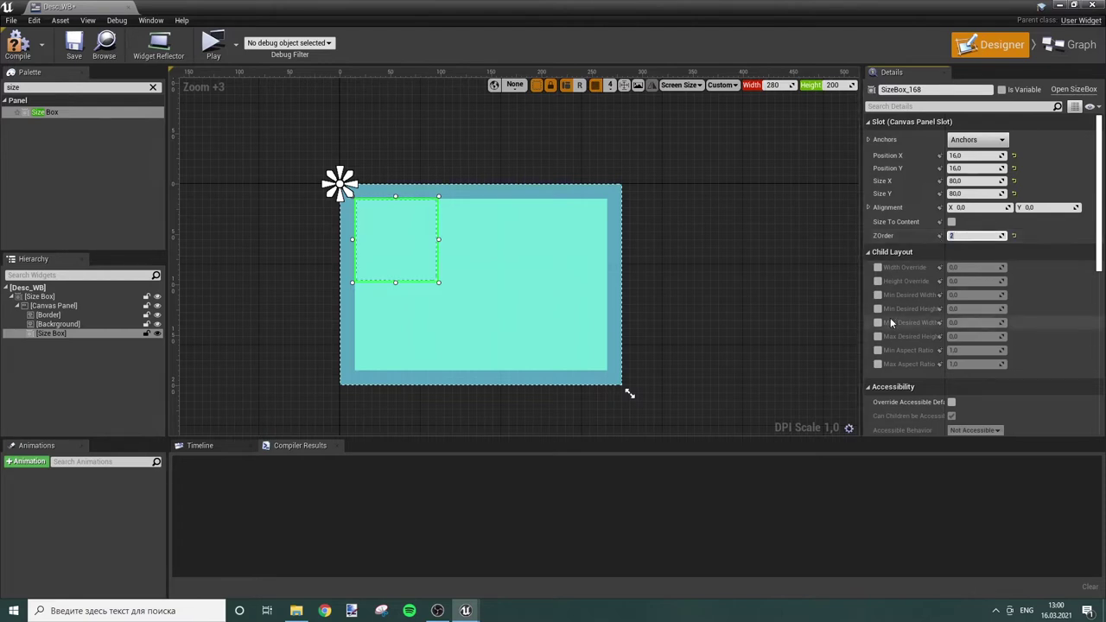
pyautogui.click(878, 267)
pyautogui.click(878, 280)
pyautogui.write('80')
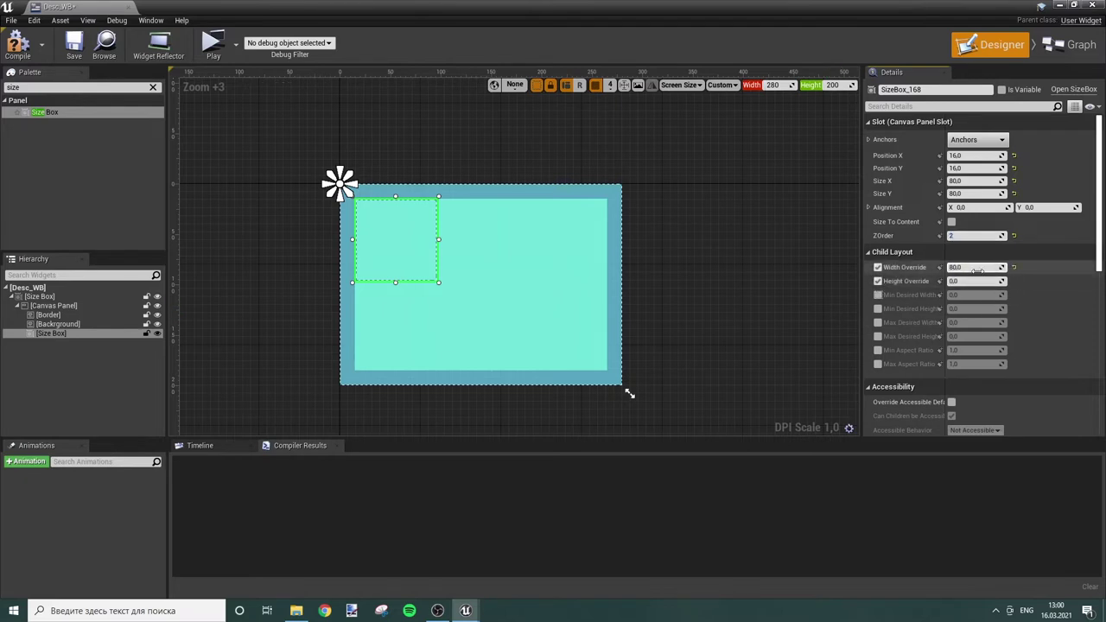
pyautogui.click(973, 281)
pyautogui.write('80')
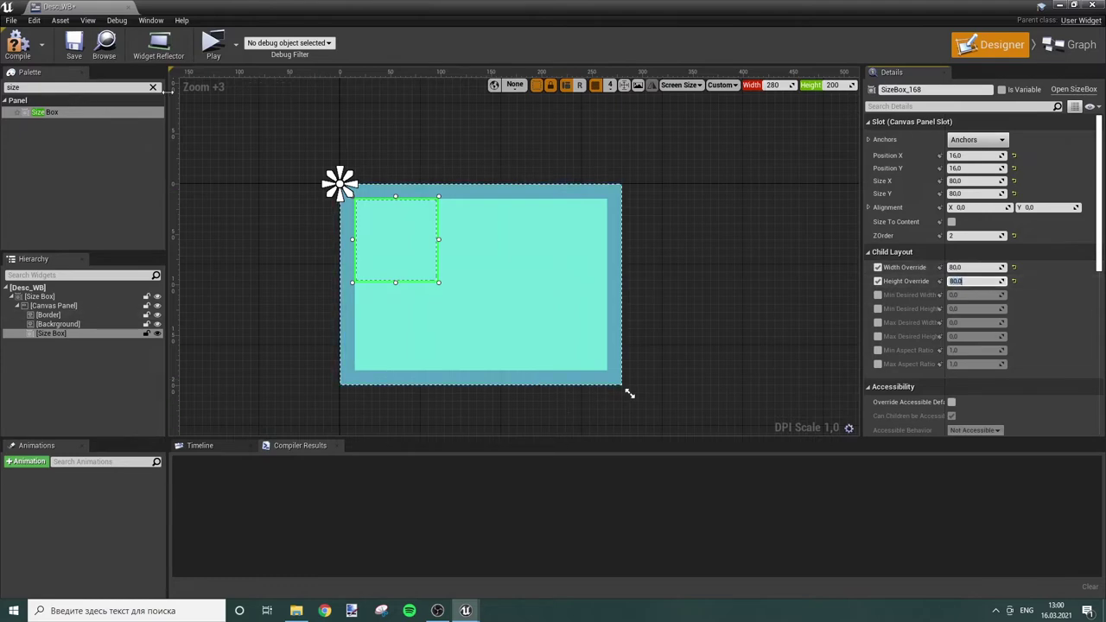
# Step: Put an Image inside the Size Box and name it Icon Background
pyautogui.doubleClick(38, 87)
pyautogui.write('img')
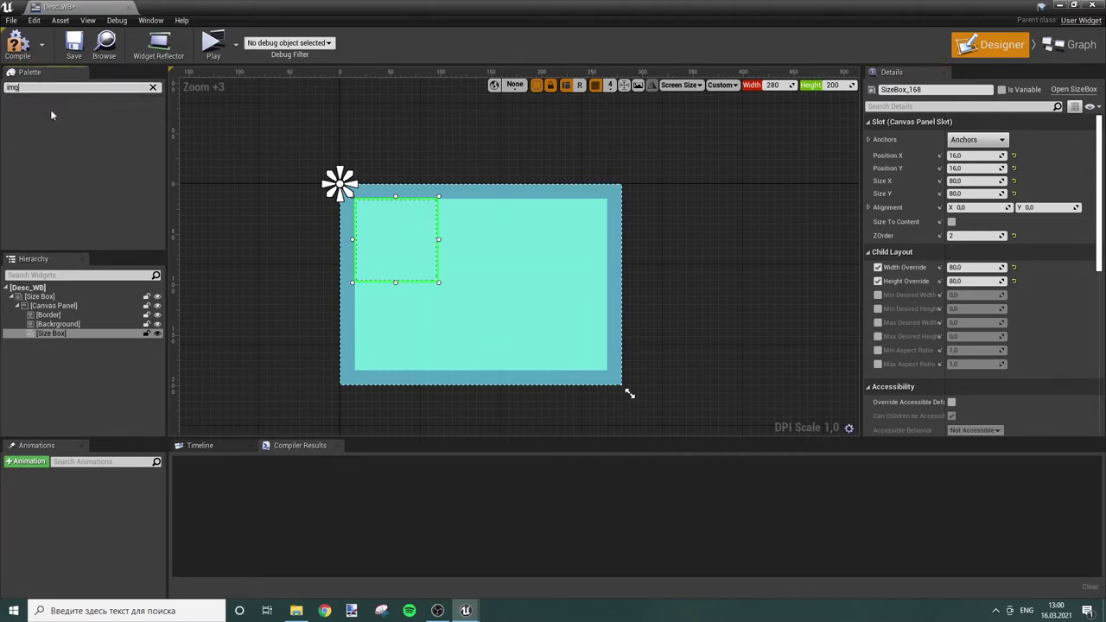
pyautogui.click(13, 87)
pyautogui.write('age')
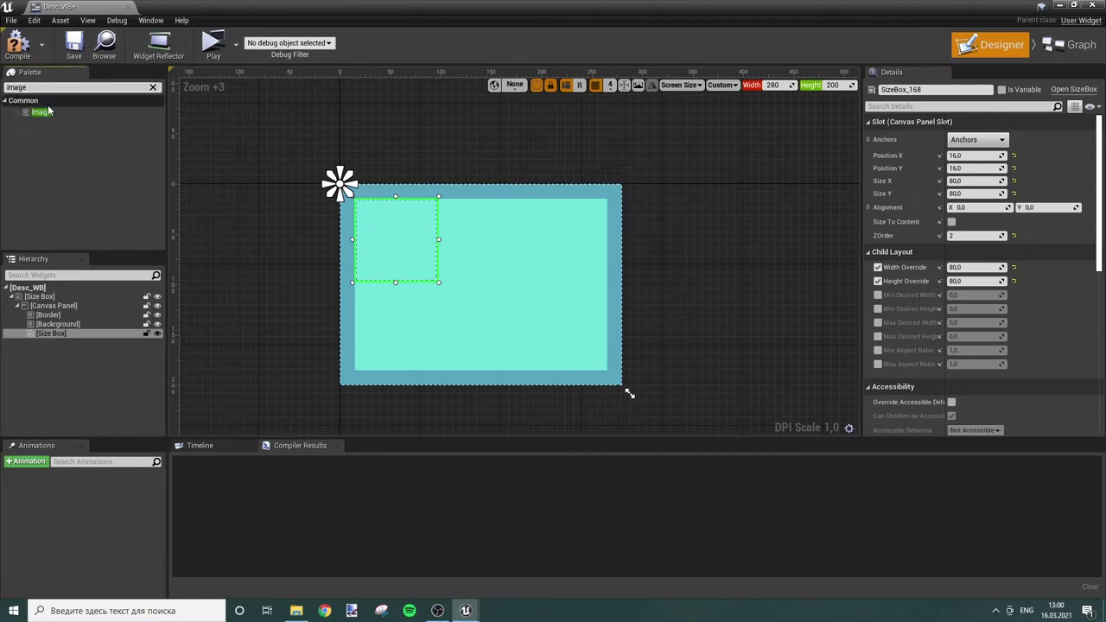
pyautogui.moveTo(41, 113); pyautogui.dragTo(62, 335)
pyautogui.click(76, 346)
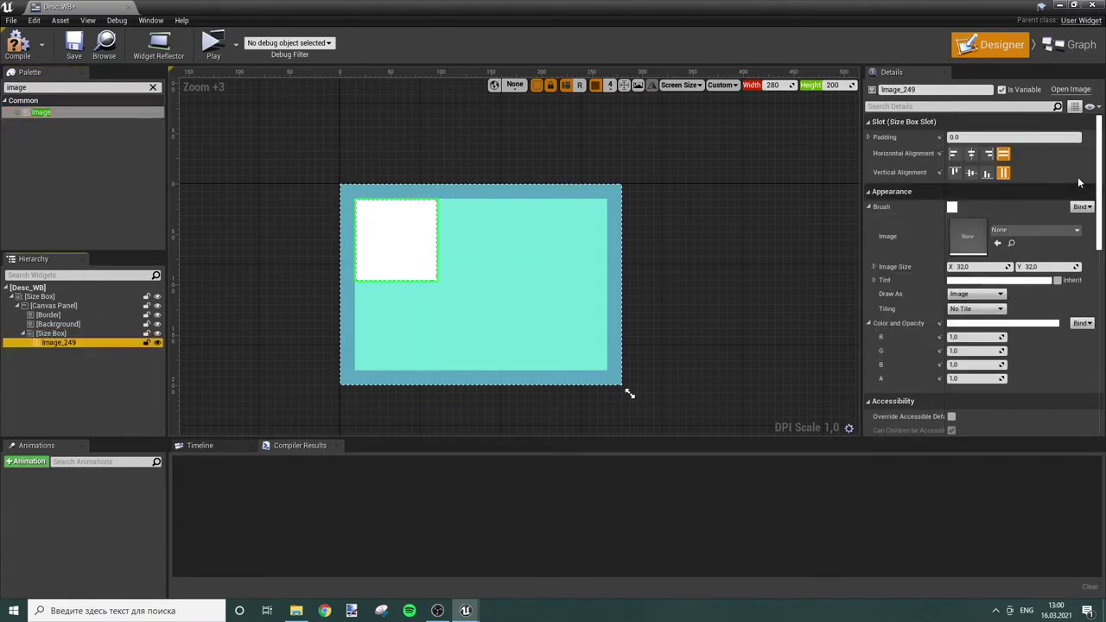
pyautogui.write('Ic')
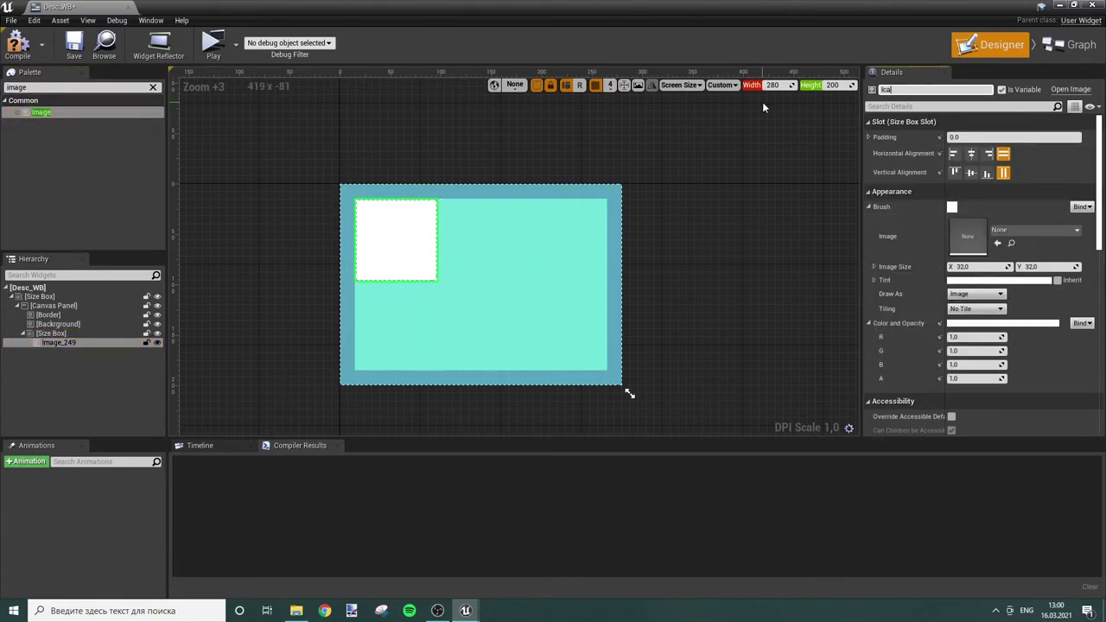
pyautogui.write('on Background')
pyautogui.press('Return')
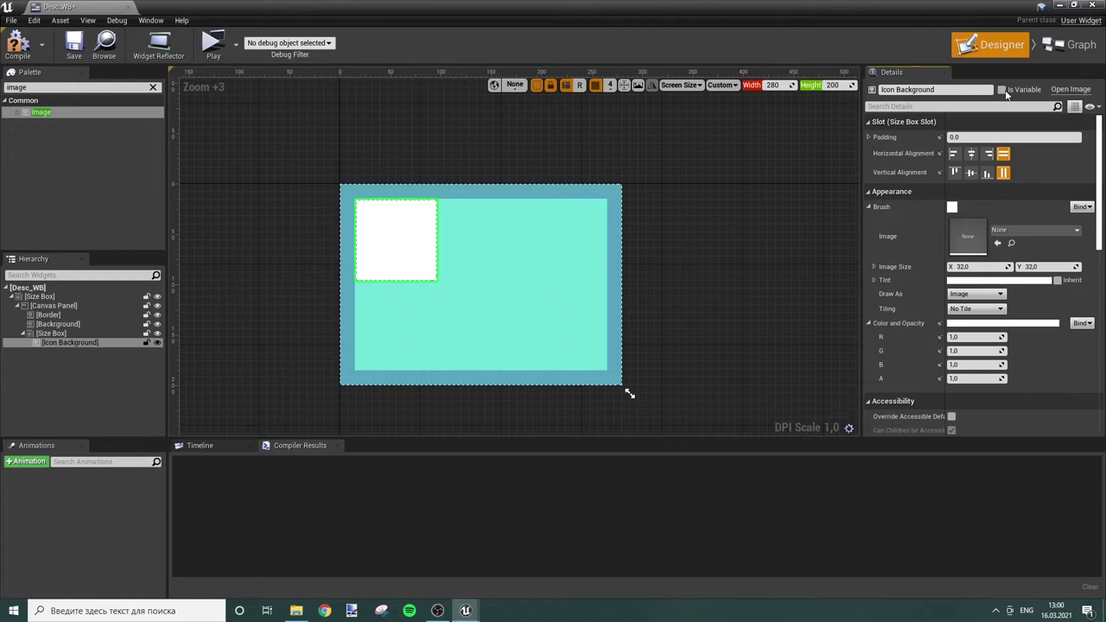
# Step: Tint Icon Background a saturated green-cyan with 0.6 opacity
pyautogui.click(987, 281)
pyautogui.moveTo(799, 414); pyautogui.dragTo(748, 407)
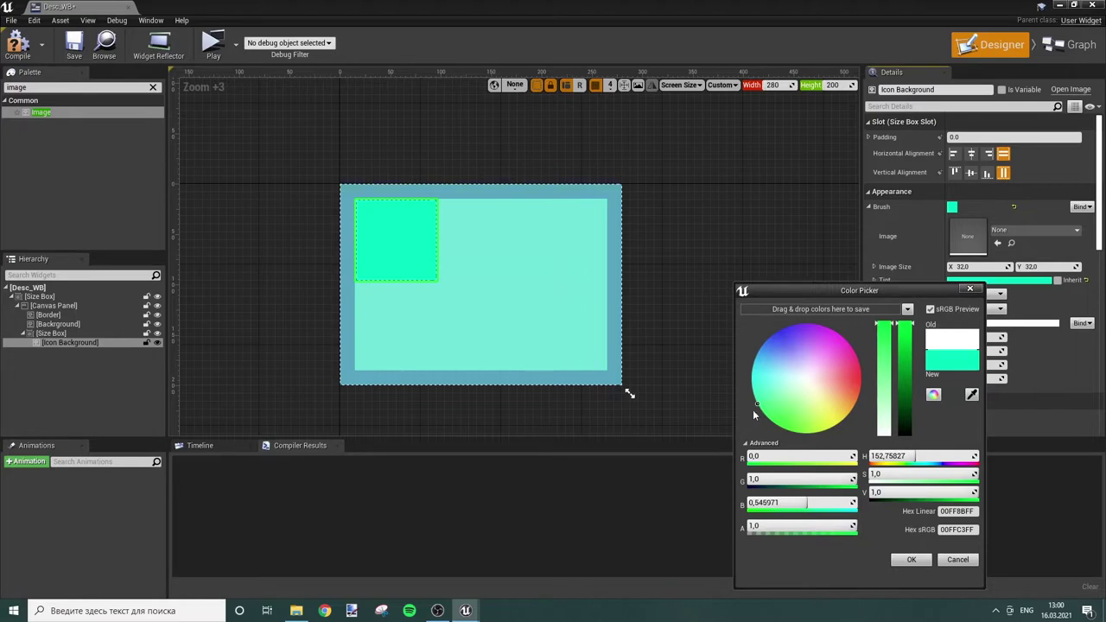
pyautogui.click(907, 560)
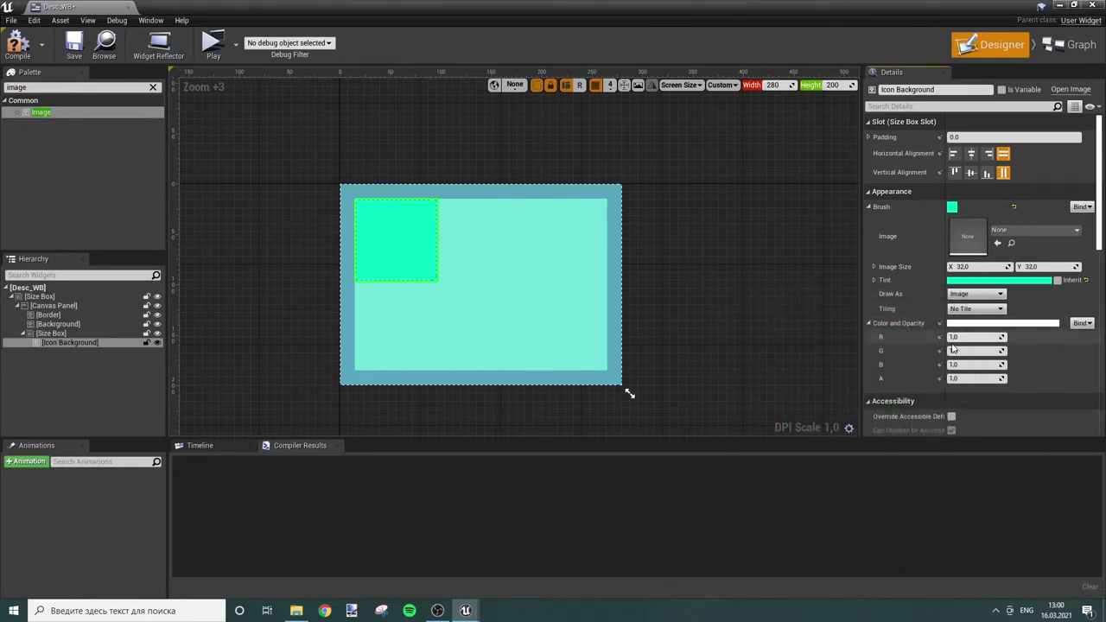
pyautogui.click(966, 380)
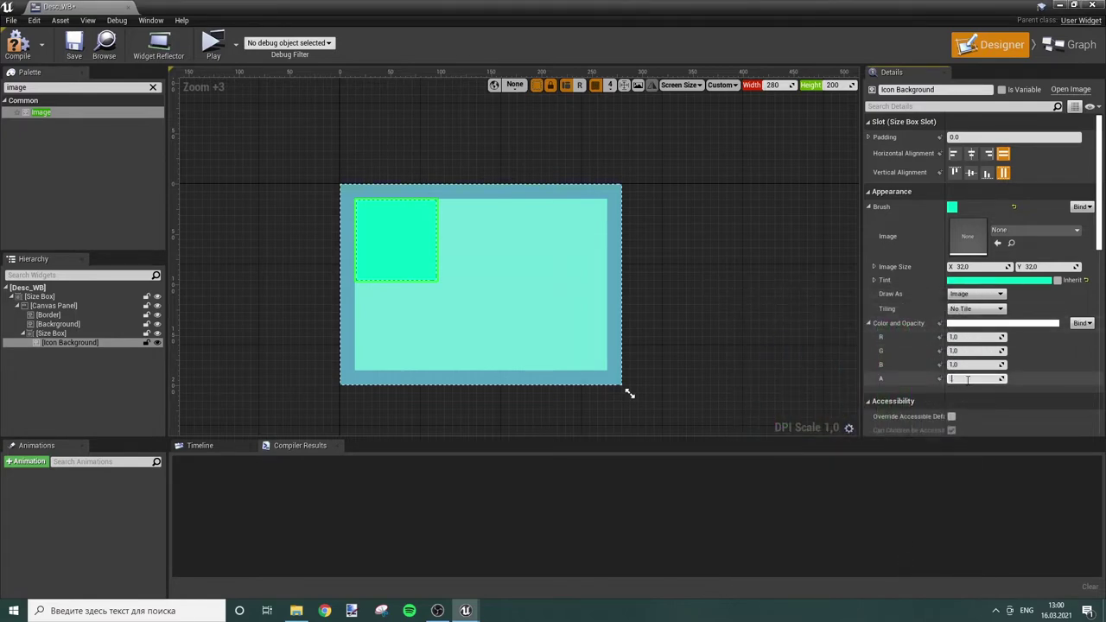
pyautogui.write('0,6')
pyautogui.press('Return')
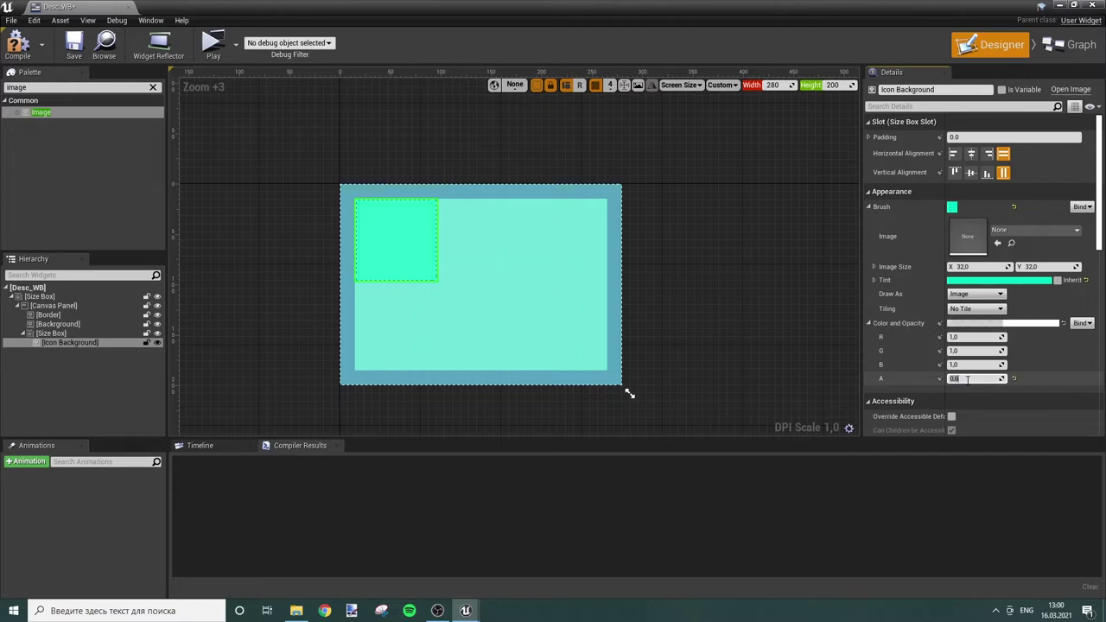
pyautogui.click(749, 341)
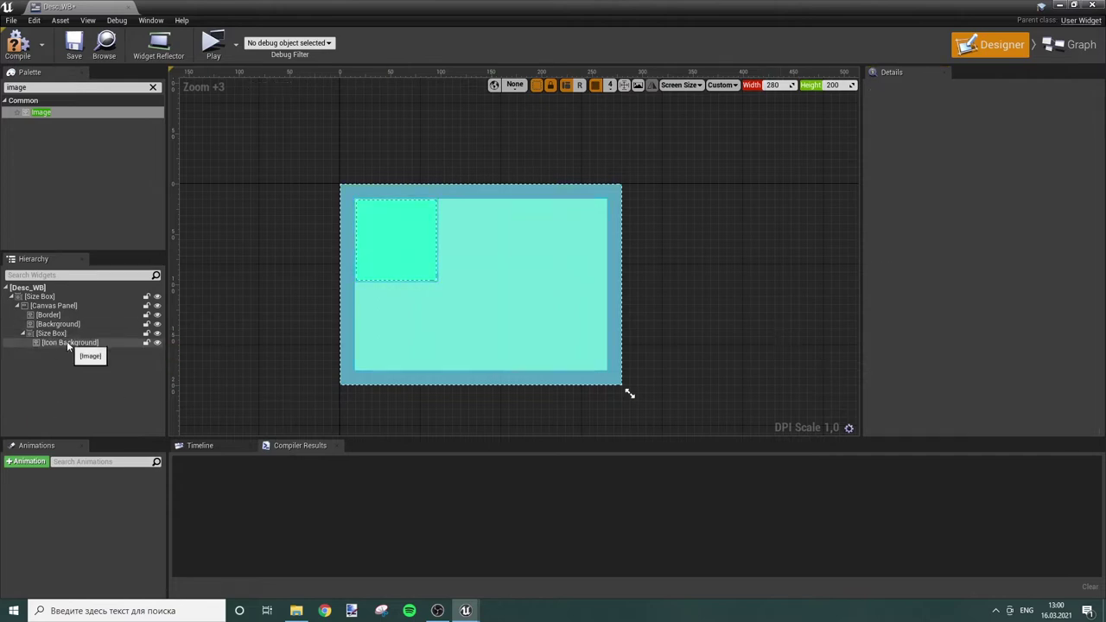
# Step: Add a second Size Box to the Canvas Panel
pyautogui.moveTo(60, 122); pyautogui.dragTo(62, 367)
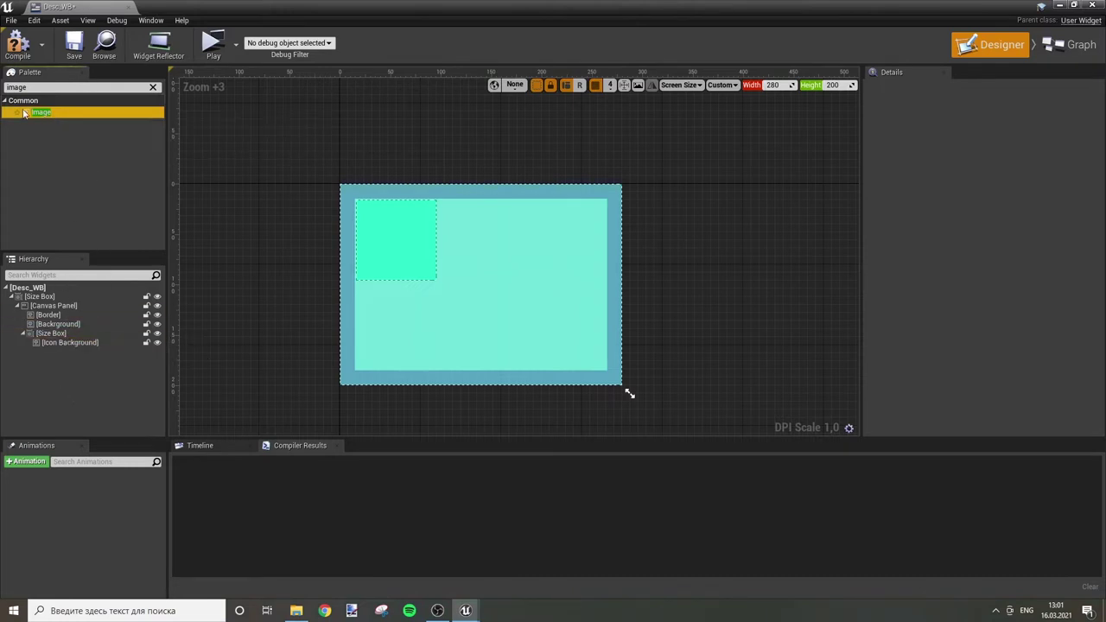
pyautogui.hotkey('ctrl', 'a')
pyautogui.write('siz')
pyautogui.moveTo(39, 113); pyautogui.dragTo(66, 308)
# Step: Roughly place the second Size Box around position 20 with a 70×70 size
pyautogui.click(57, 353)
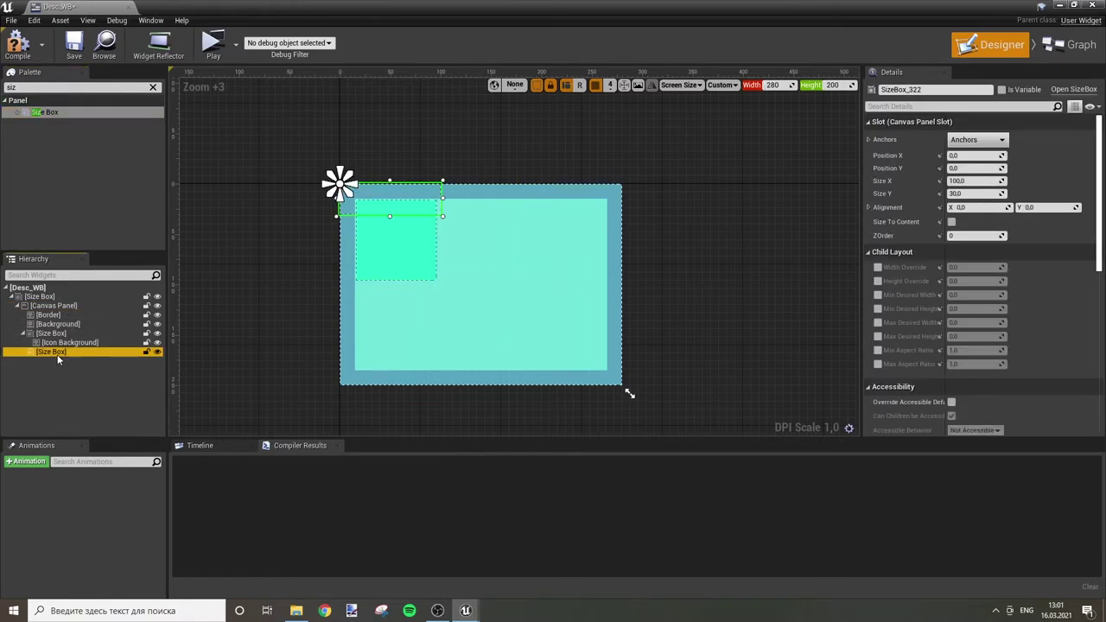
pyautogui.click(974, 155)
pyautogui.click(976, 156)
pyautogui.press('Tab')
pyautogui.write('16')
pyautogui.press('Return')
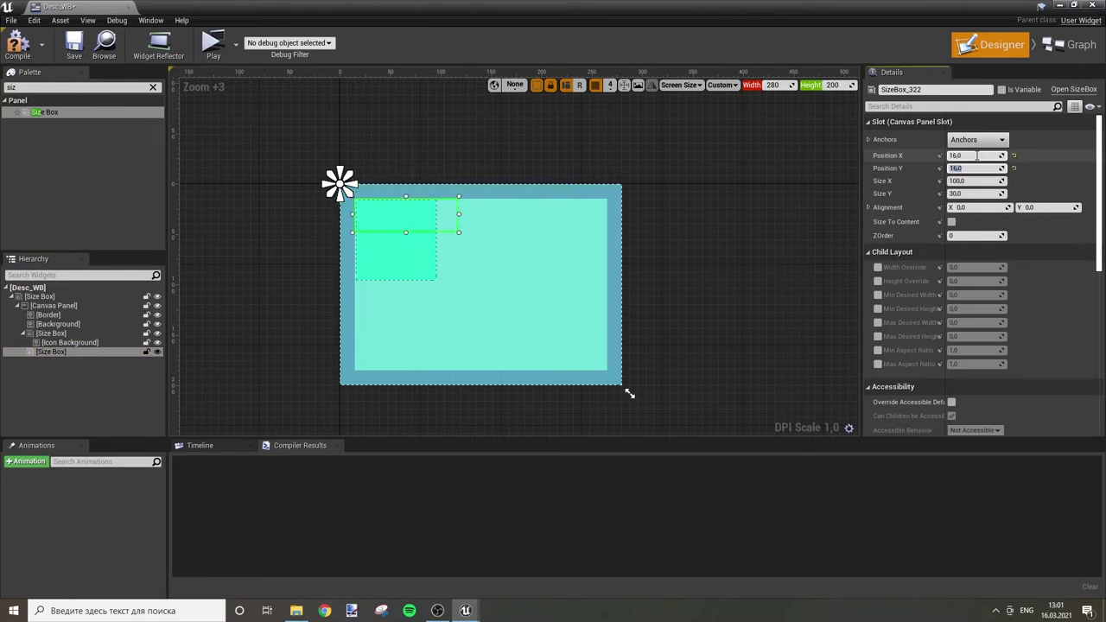
pyautogui.click(973, 181)
pyautogui.write('70')
pyautogui.press('Tab')
pyautogui.write('70')
pyautogui.press('Return')
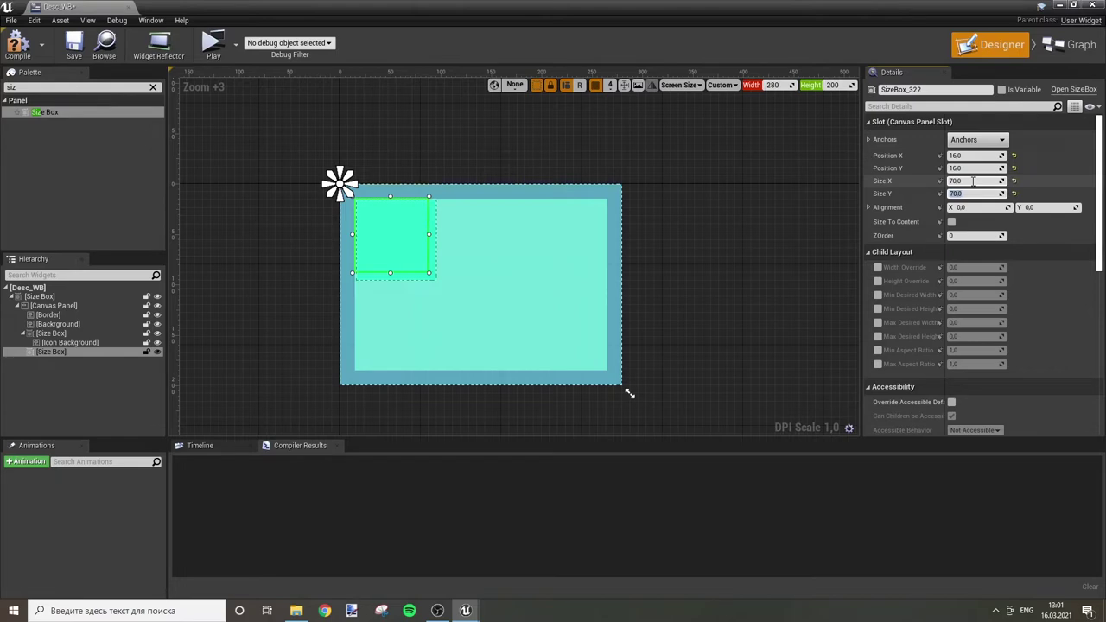
pyautogui.click(974, 155)
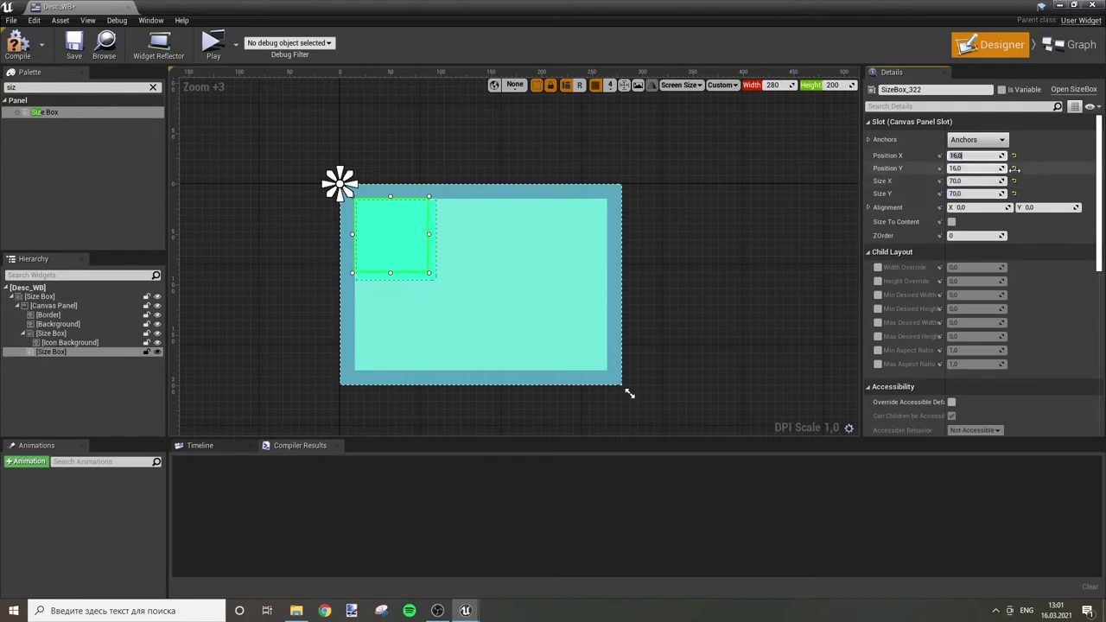
pyautogui.write('20')
pyautogui.press('Tab')
pyautogui.write('20')
pyautogui.press('Return')
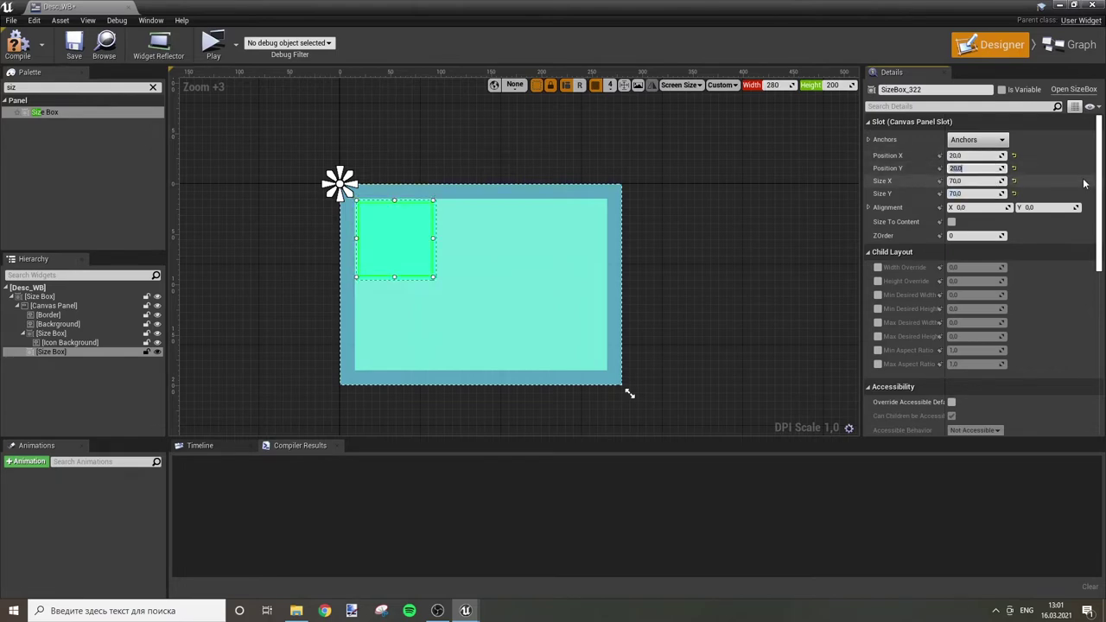
pyautogui.click(975, 156)
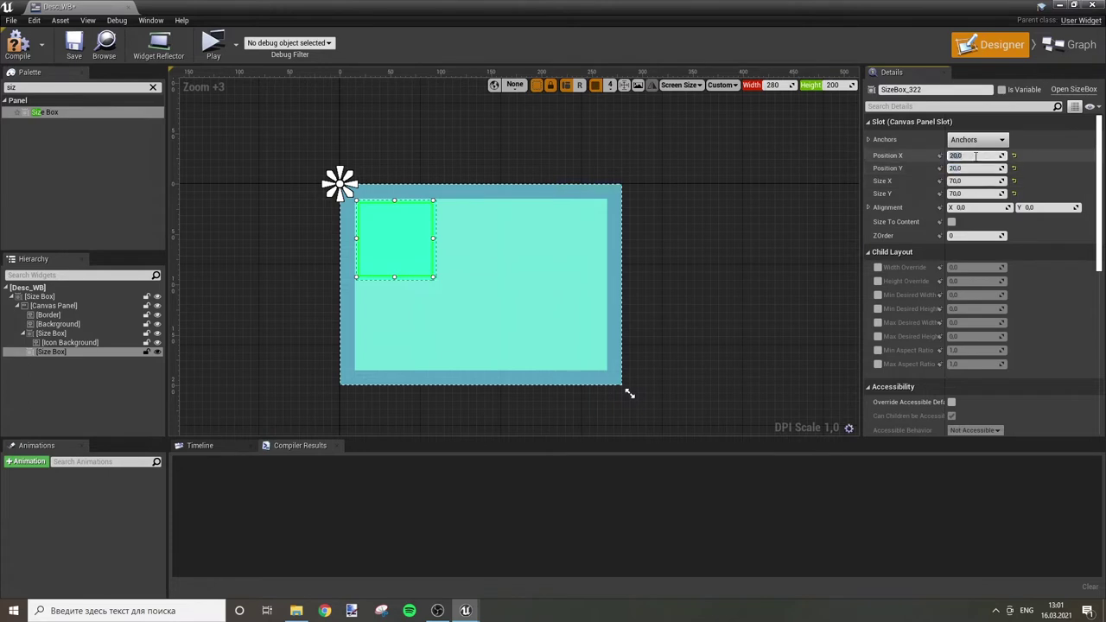
pyautogui.write('21')
pyautogui.press('Tab')
# Step: Resize the second Size Box to 68×68 and shift it to position 23,23
pyautogui.click(746, 234)
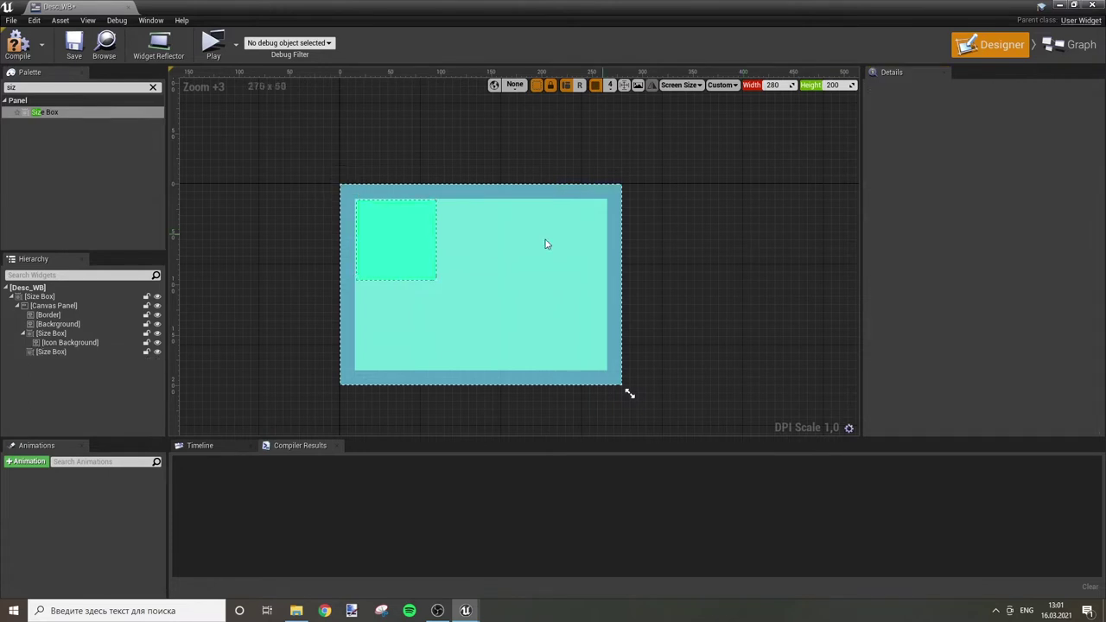
pyautogui.click(383, 240)
pyautogui.click(80, 350)
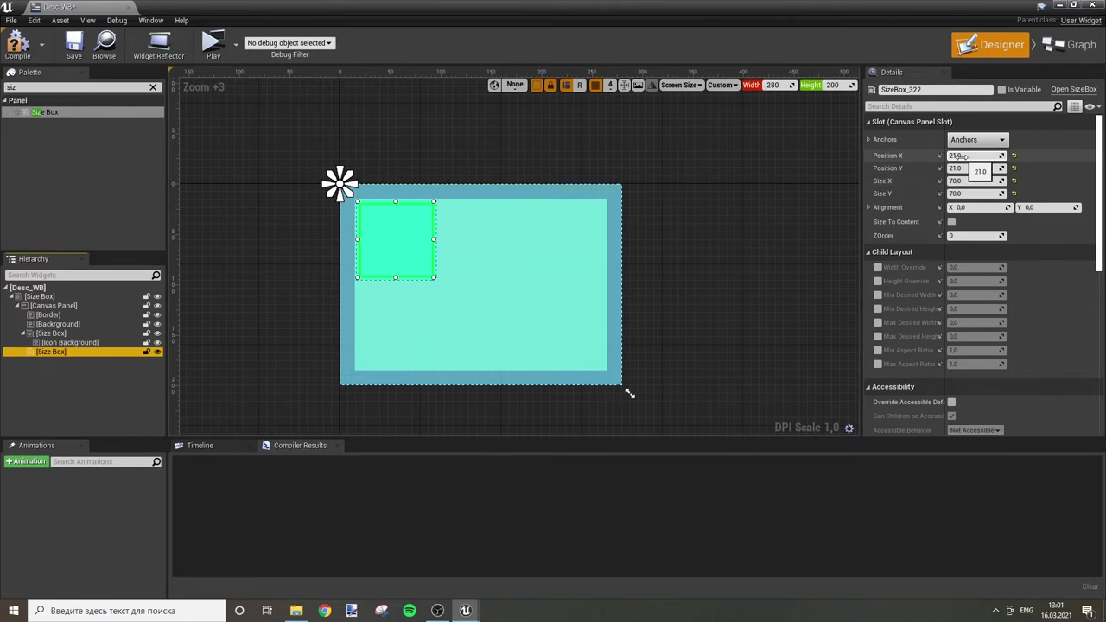
pyautogui.click(975, 181)
pyautogui.write('65')
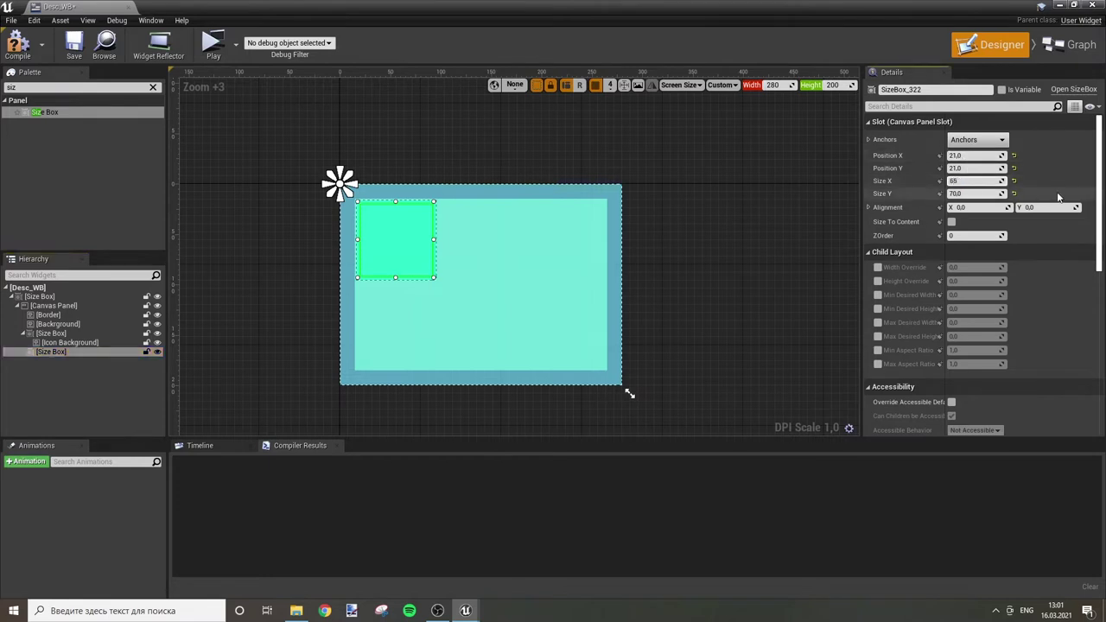
pyautogui.press('Tab')
pyautogui.write('65')
pyautogui.press('Return')
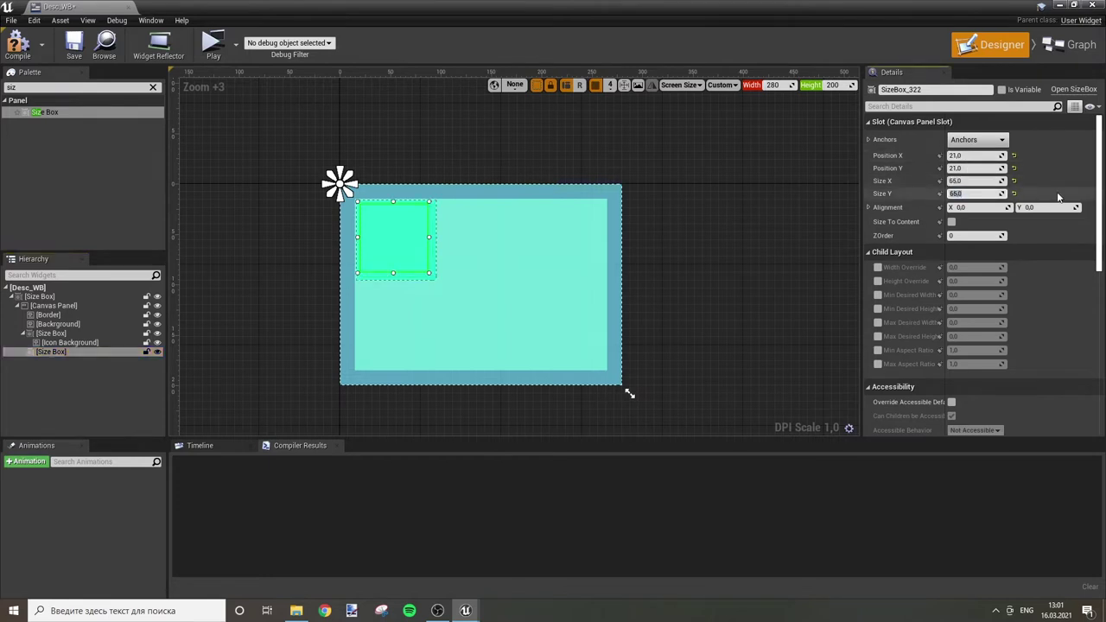
pyautogui.click(975, 156)
pyautogui.click(970, 182)
pyautogui.write('68')
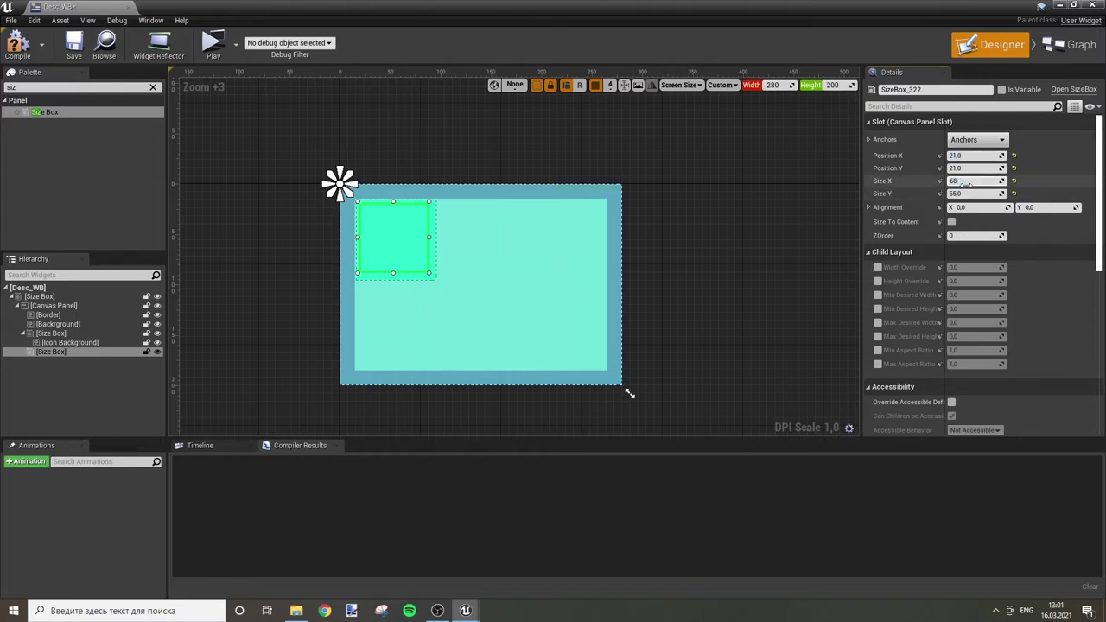
pyautogui.press('Tab')
pyautogui.write('68')
pyautogui.press('Return')
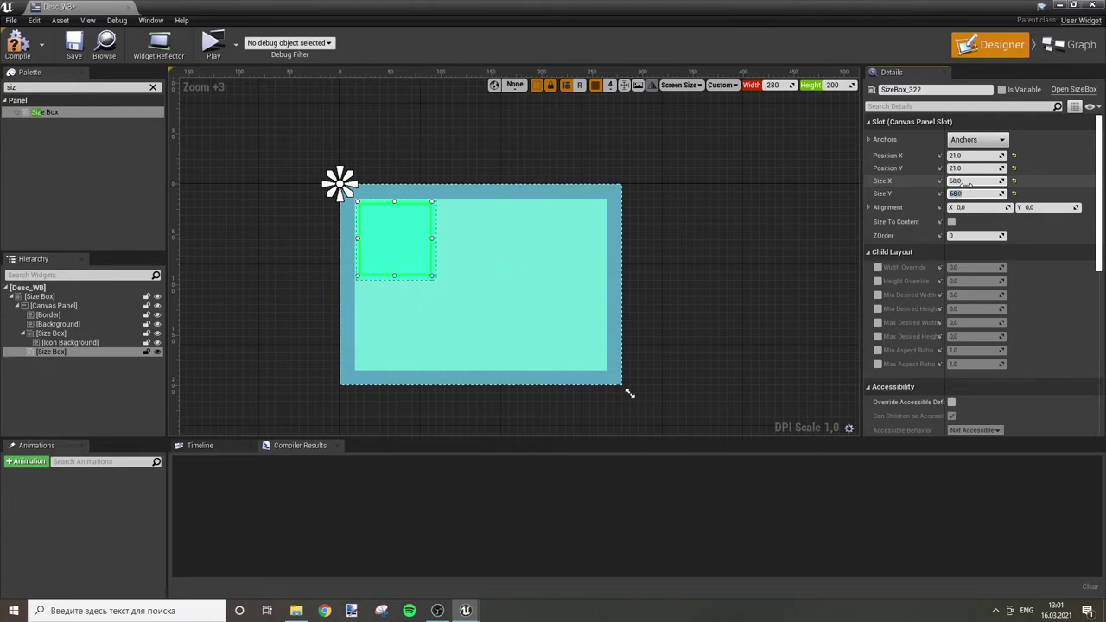
pyautogui.click(962, 156)
pyautogui.write('3')
pyautogui.press('Tab')
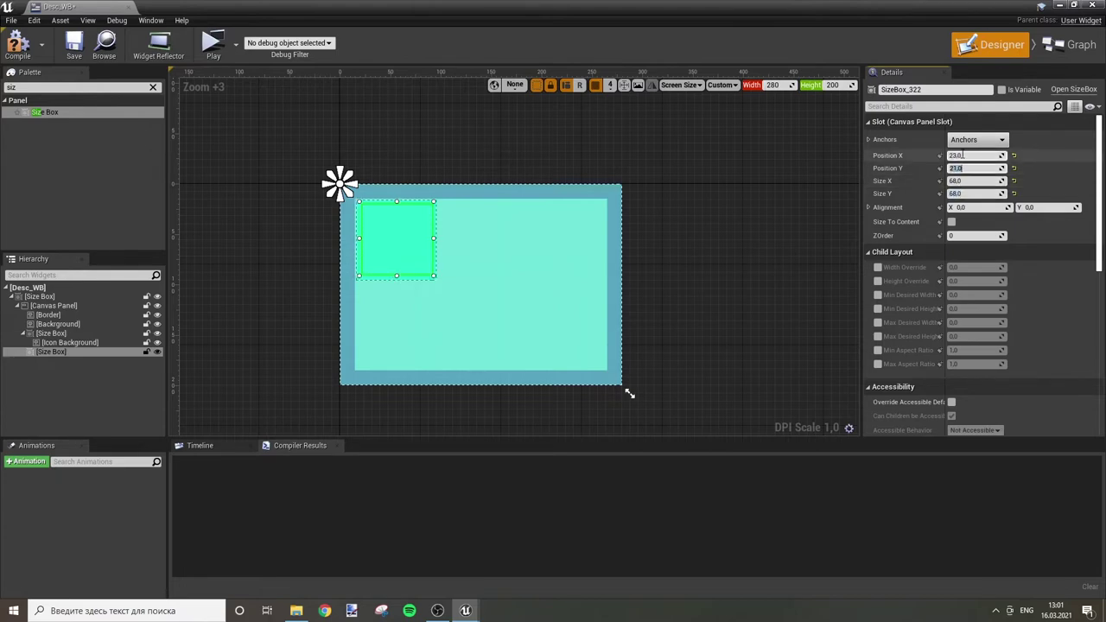
pyautogui.write('23')
pyautogui.press('Return')
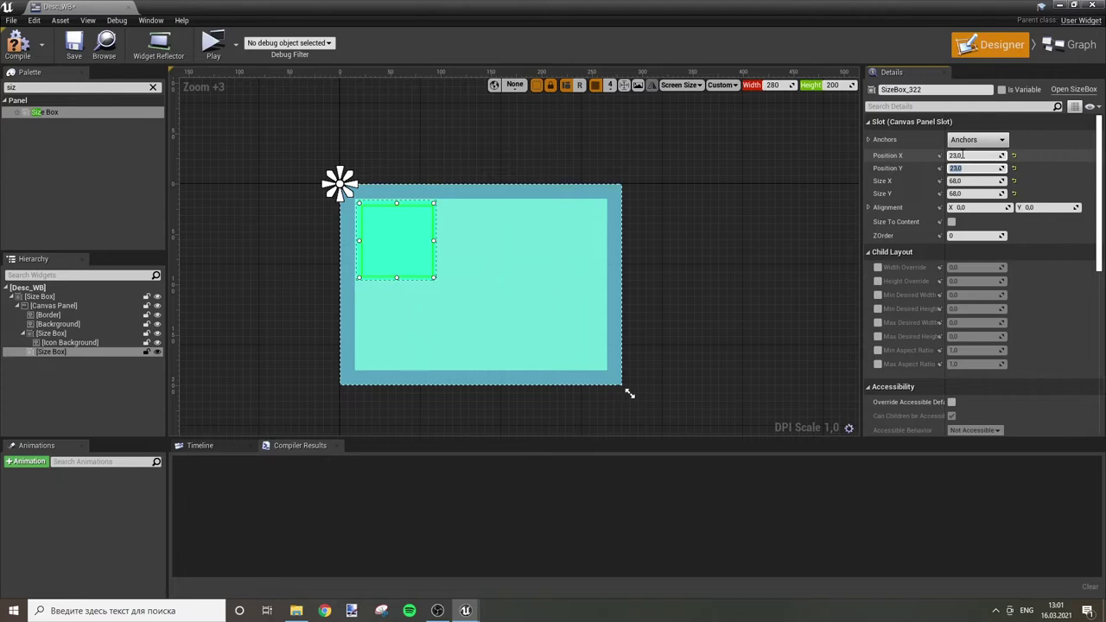
# Step: Compare it with the icon background and settle the position at 22,22
pyautogui.click(698, 186)
pyautogui.click(56, 342)
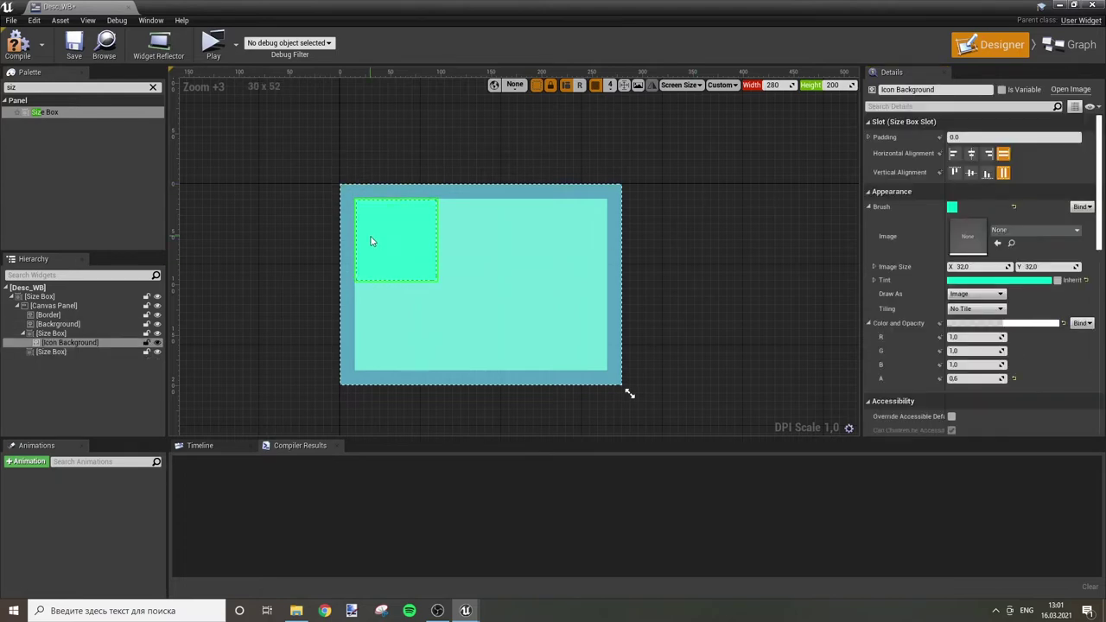
pyautogui.click(50, 352)
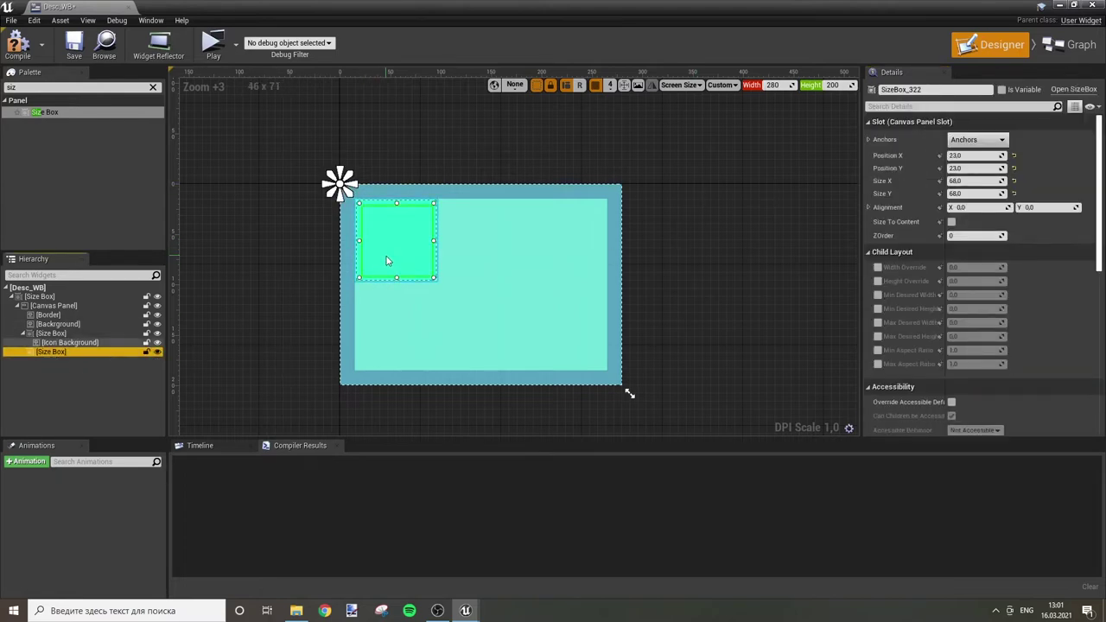
pyautogui.click(386, 261)
pyautogui.click(53, 349)
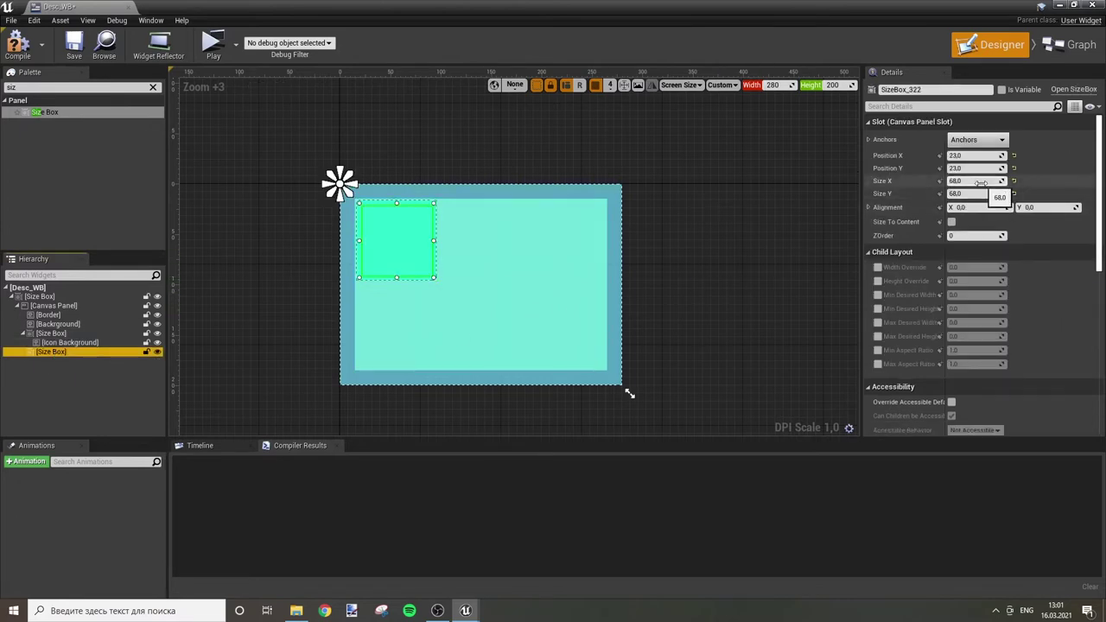
pyautogui.click(976, 155)
pyautogui.press('Tab')
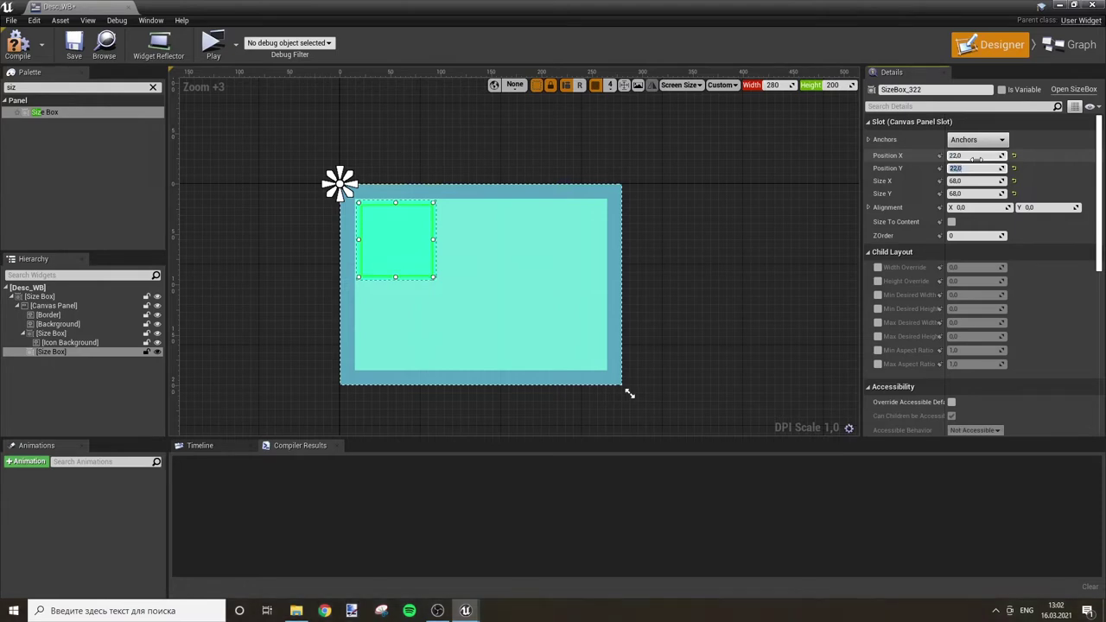
pyautogui.click(810, 207)
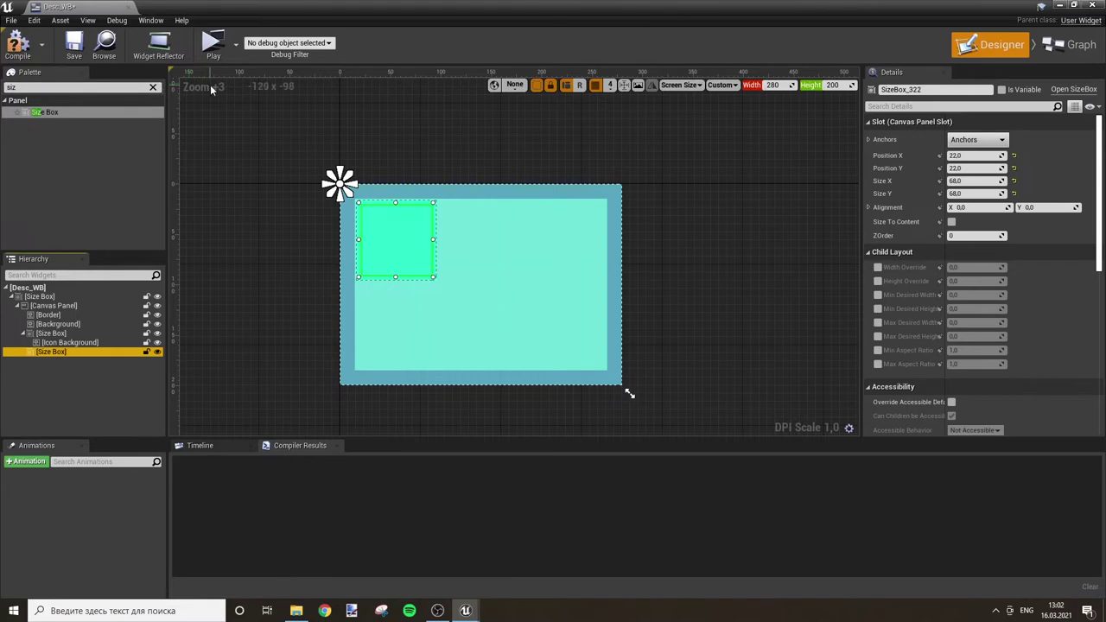
pyautogui.click(153, 88)
# Step: Place a new Image in the second Size Box and set that box's ZOrder to 1
pyautogui.write('mage')
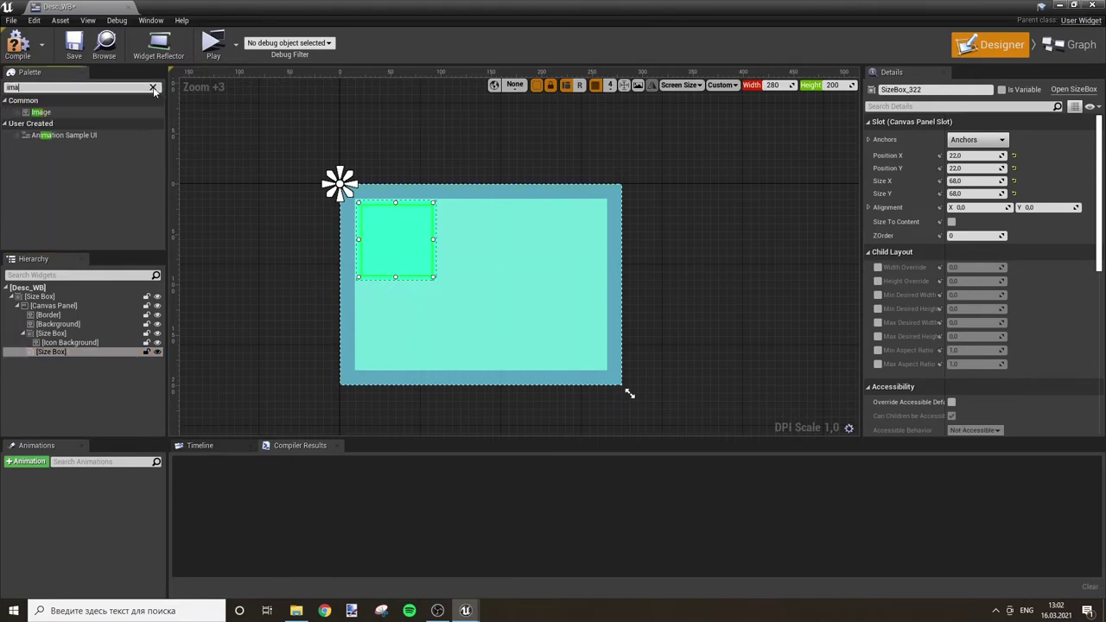
pyautogui.moveTo(46, 114)
pyautogui.mouseDown()
pyautogui.moveTo(59, 377)
pyautogui.moveTo(53, 353)
pyautogui.mouseUp()
pyautogui.click(69, 343)
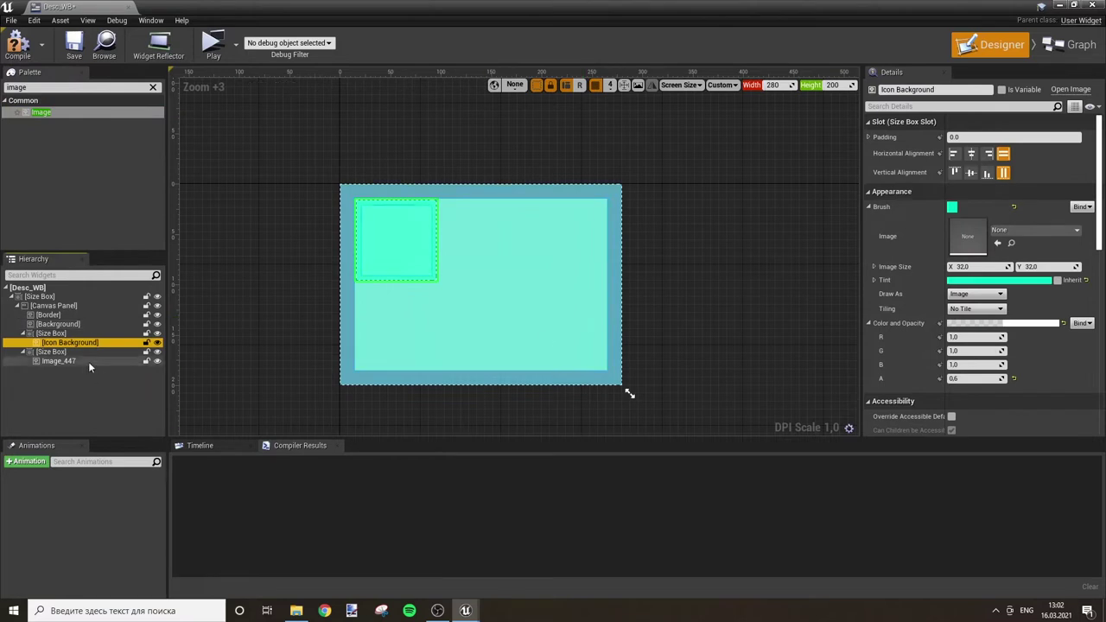
pyautogui.click(89, 361)
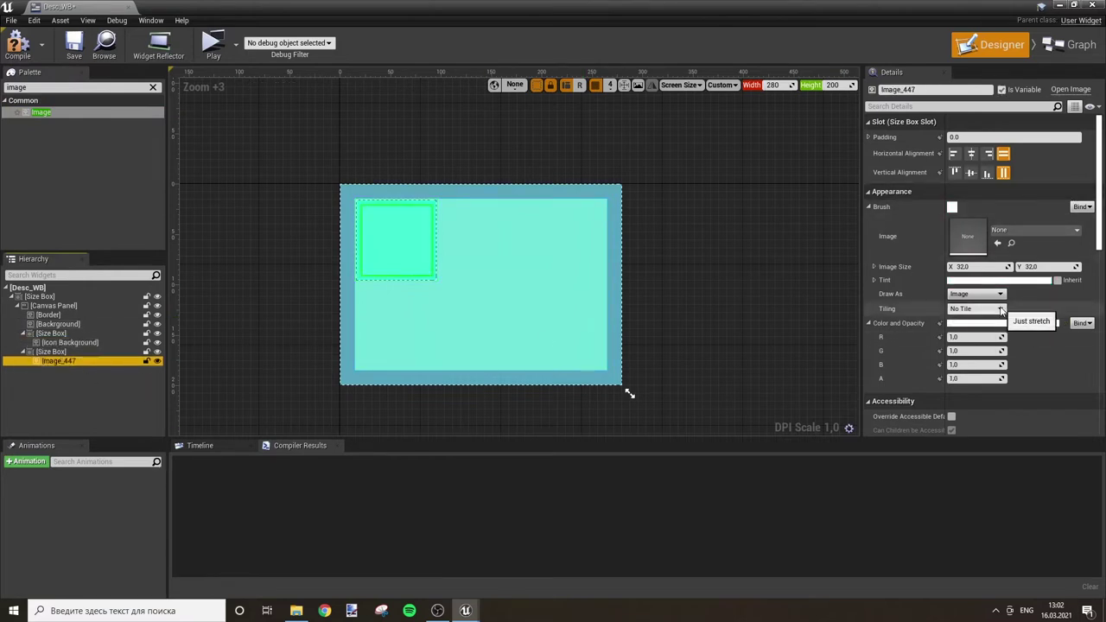
pyautogui.click(83, 351)
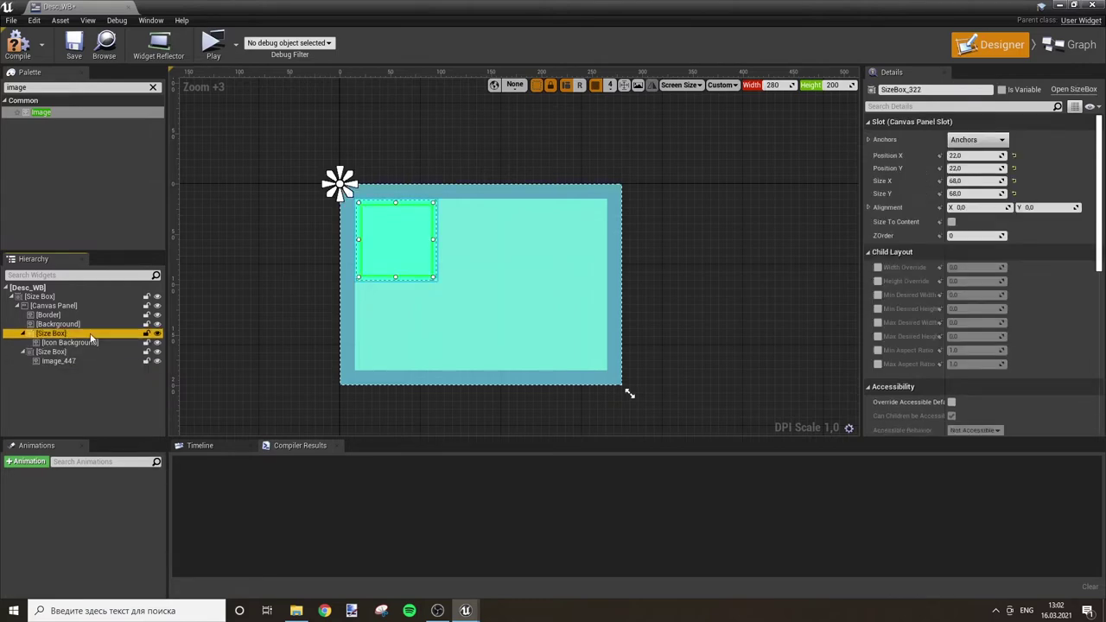
pyautogui.click(962, 238)
pyautogui.write('1')
pyautogui.press('Return')
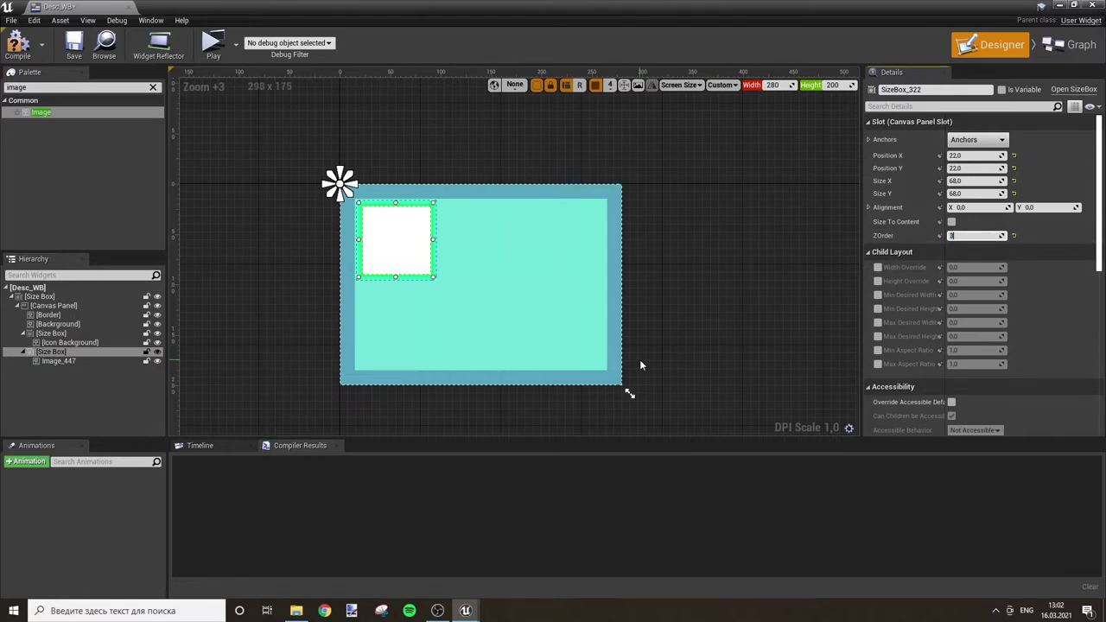
# Step: Rename the new image to Item Icon
pyautogui.click(74, 361)
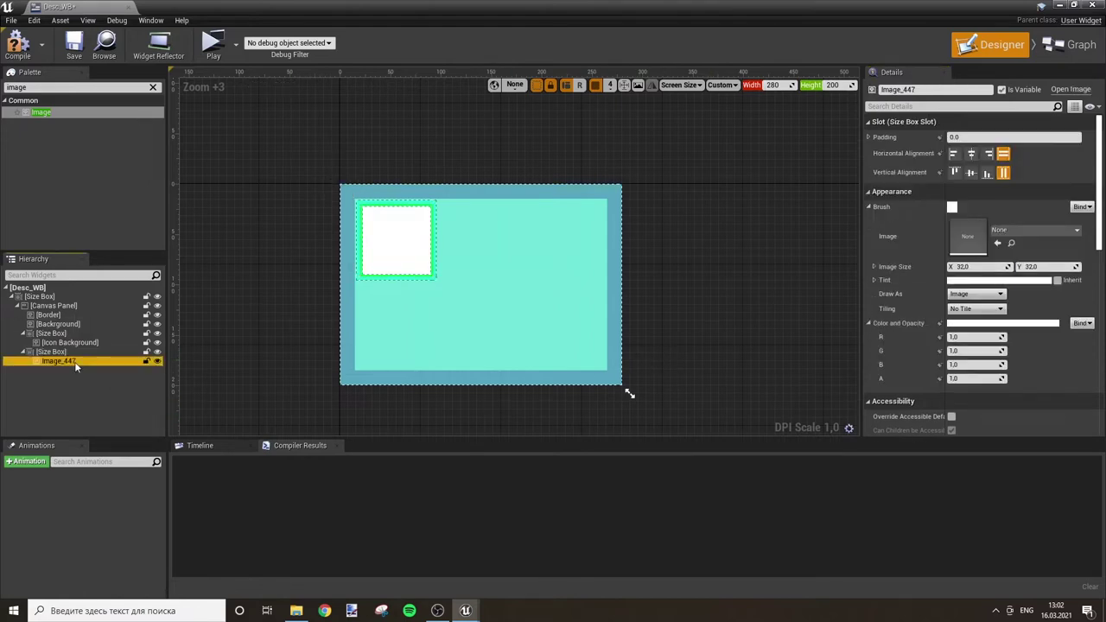
pyautogui.click(907, 89)
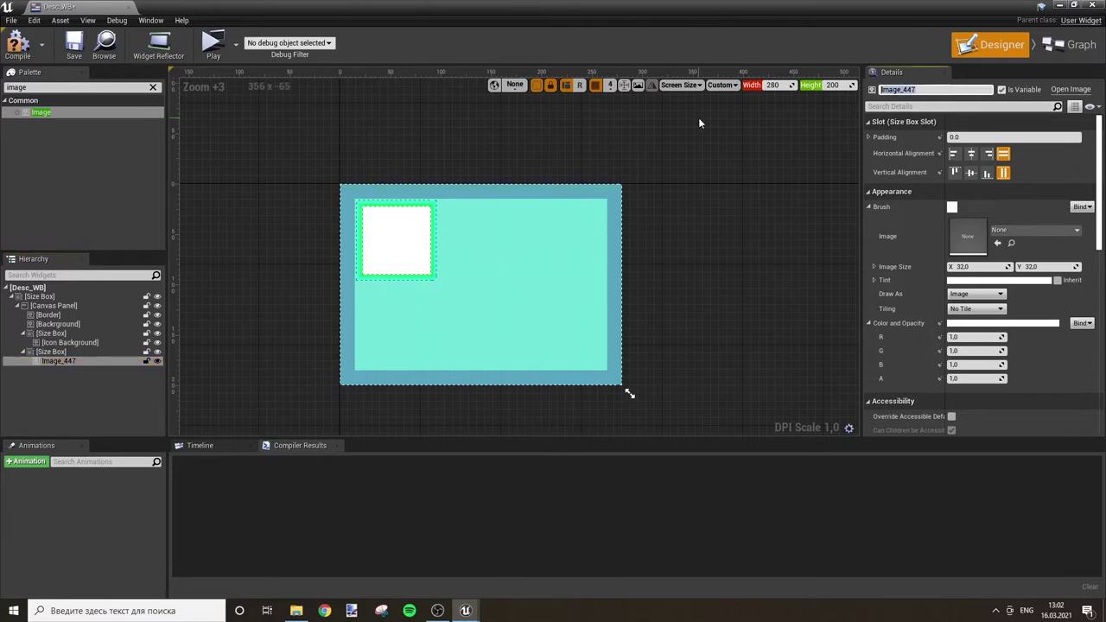
pyautogui.press('BackSpace')
pyautogui.write('Item Icon')
pyautogui.press('Return')
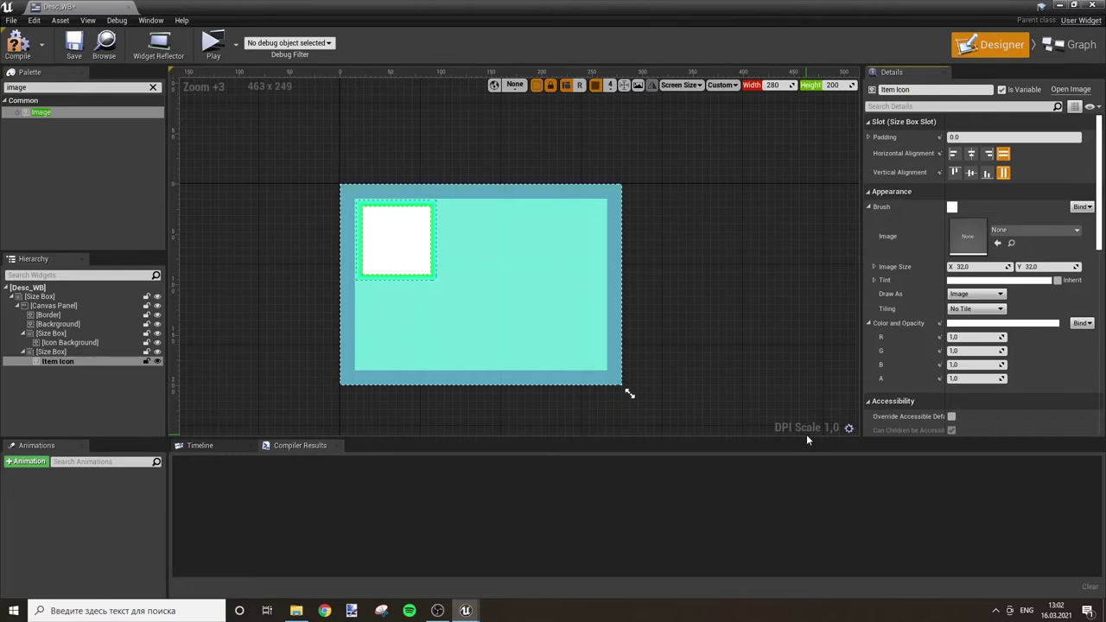
pyautogui.click(780, 344)
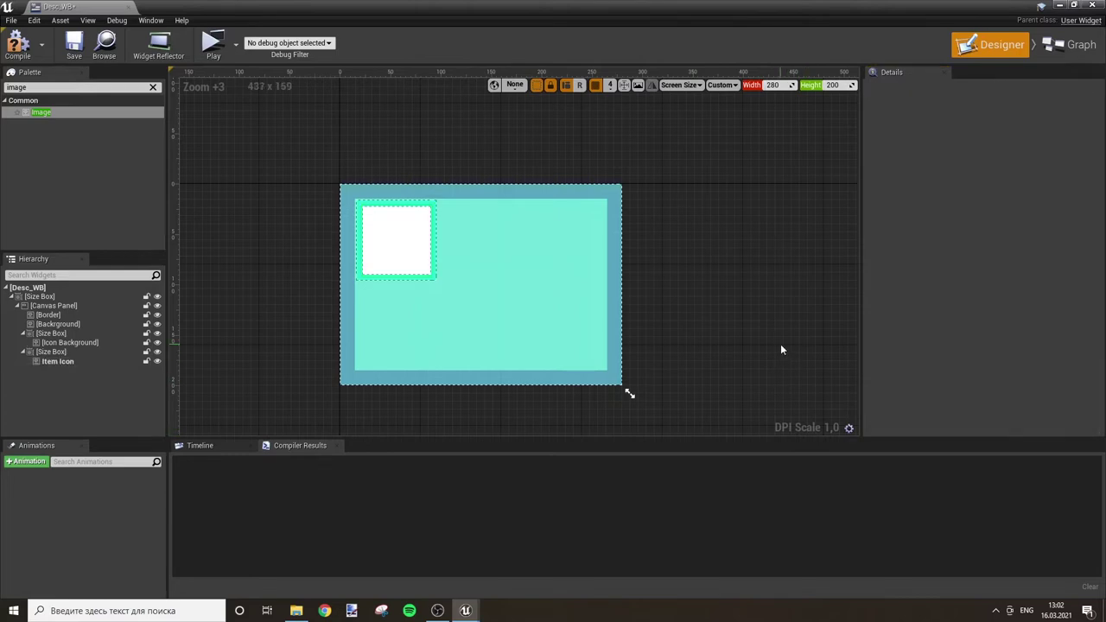
pyautogui.click(58, 361)
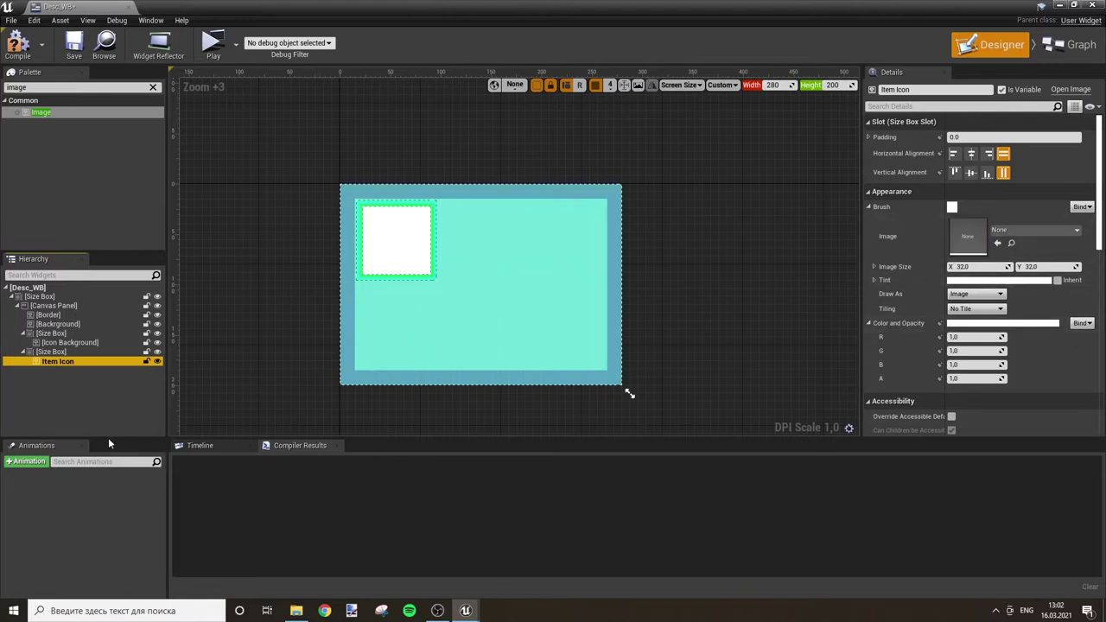
# Step: Set both the Icon Background and Border brushes to Draw As Box
pyautogui.click(69, 342)
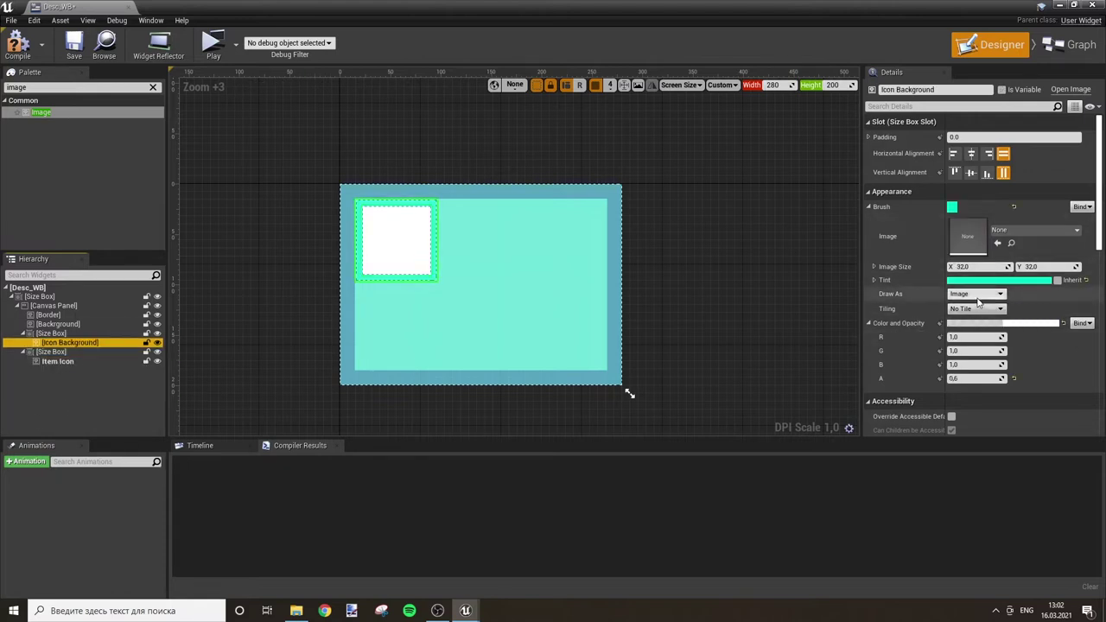
pyautogui.click(975, 294)
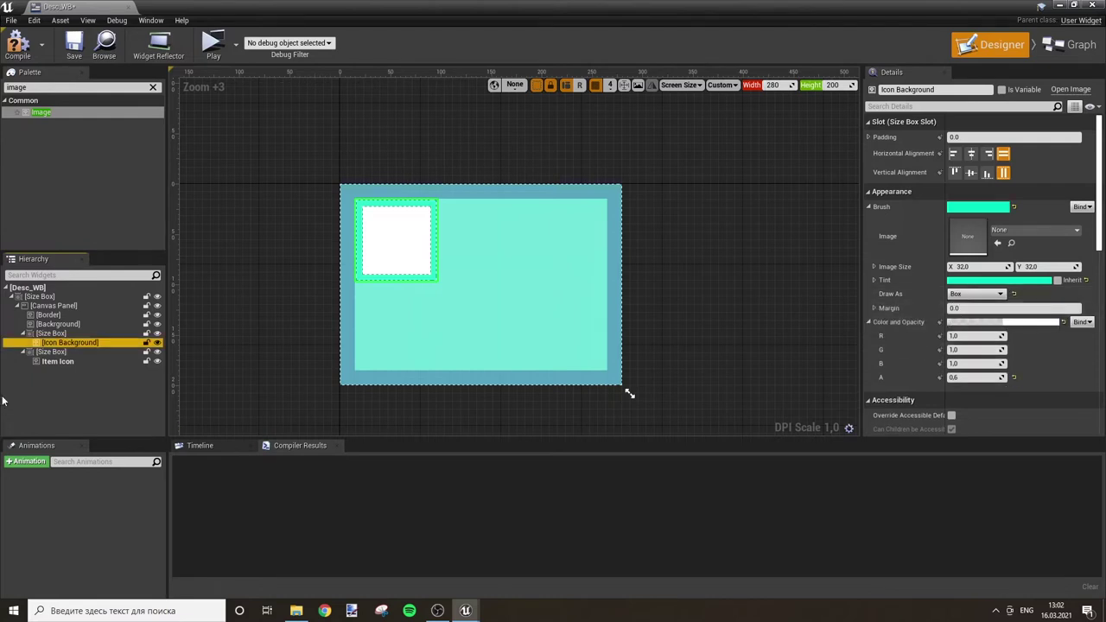
pyautogui.click(58, 324)
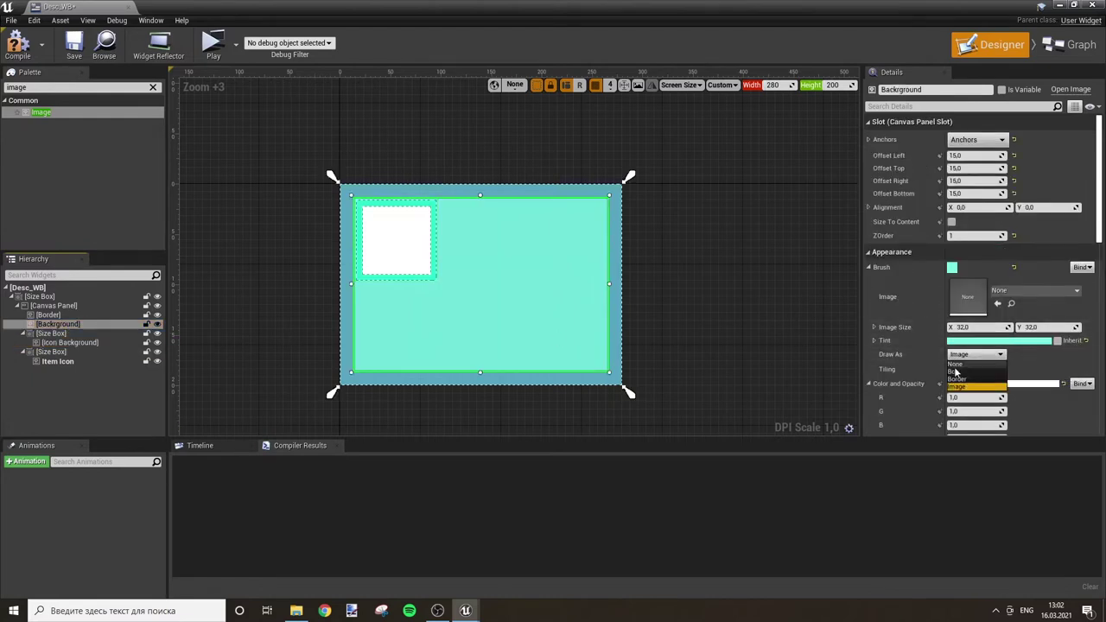
pyautogui.click(975, 354)
pyautogui.click(967, 380)
pyautogui.click(47, 314)
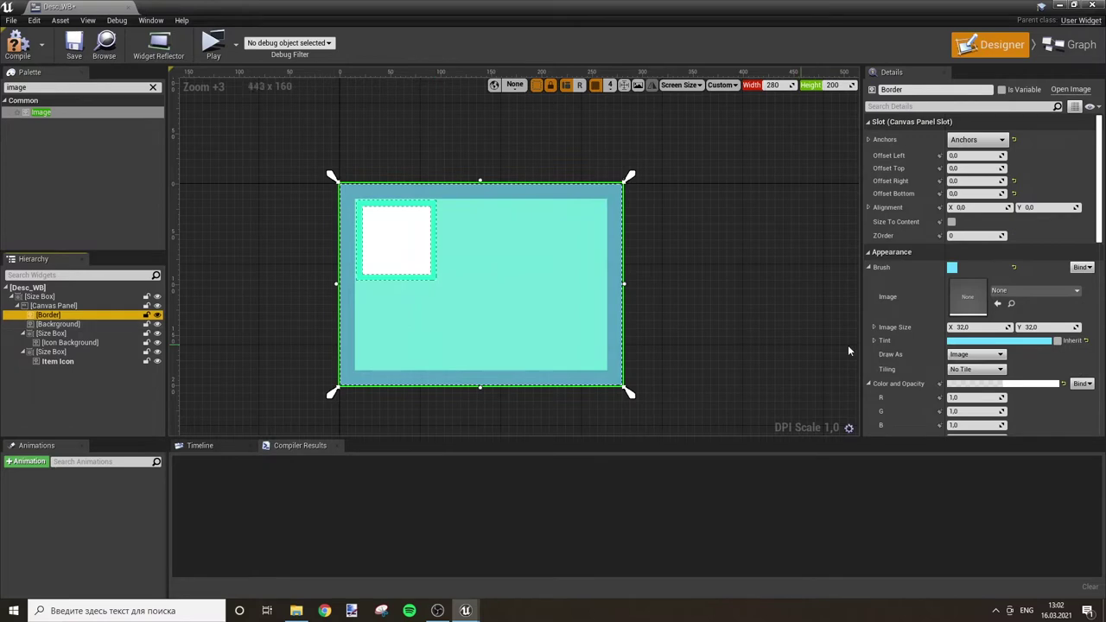
pyautogui.click(975, 354)
pyautogui.click(957, 377)
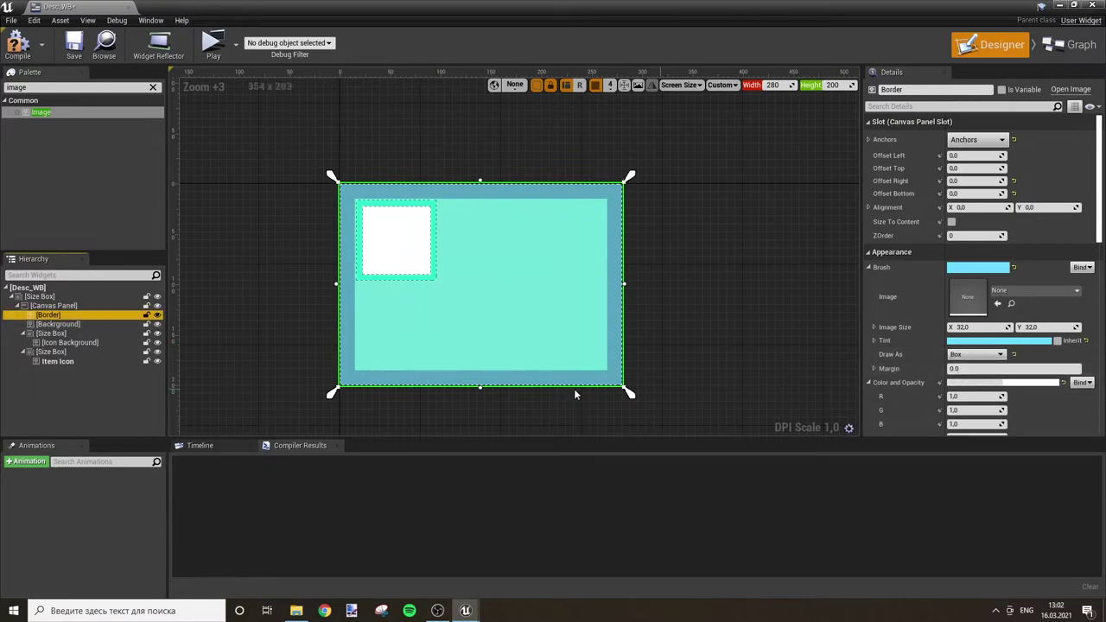
pyautogui.click(47, 360)
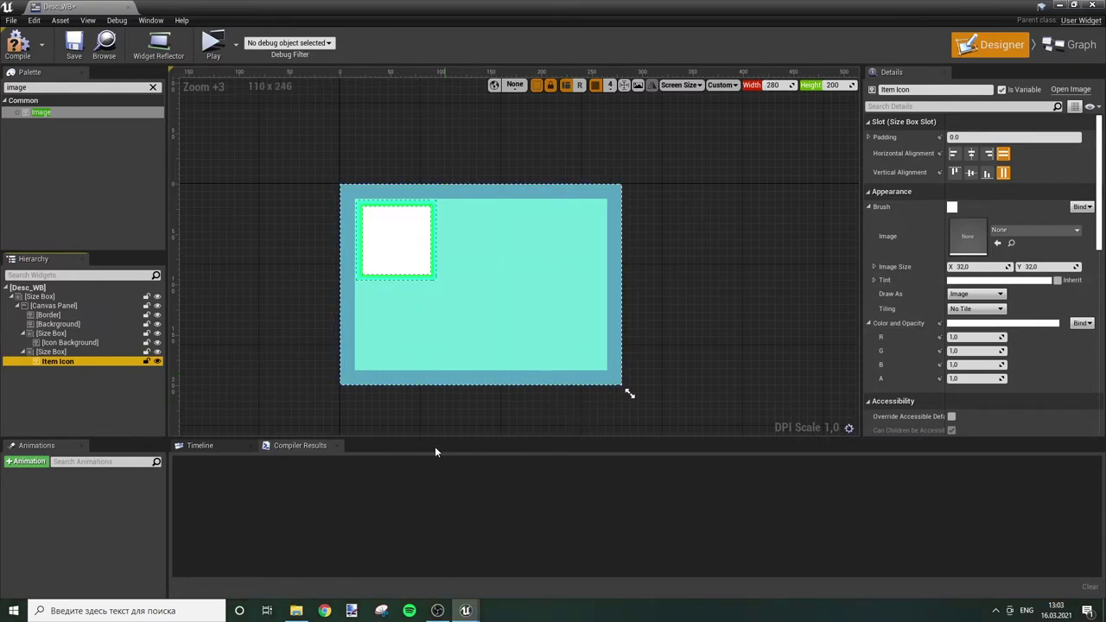
# Step: Add a Size Box under the Canvas Panel and position it at 100, 20
pyautogui.click(153, 87)
pyautogui.write('si')
pyautogui.moveTo(64, 135); pyautogui.dragTo(63, 315)
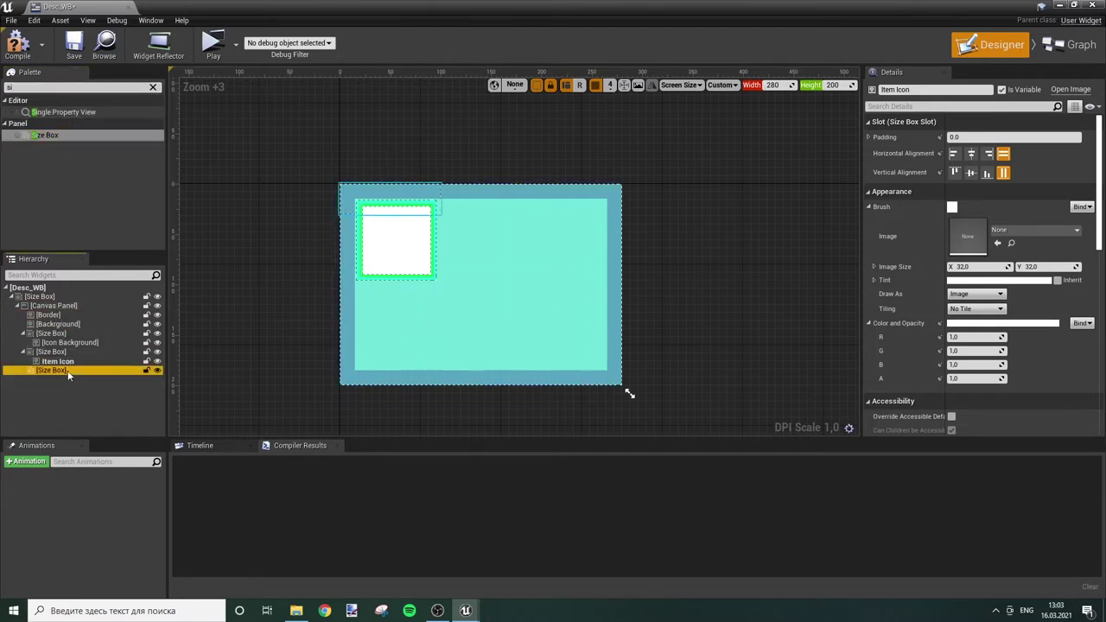
pyautogui.click(982, 155)
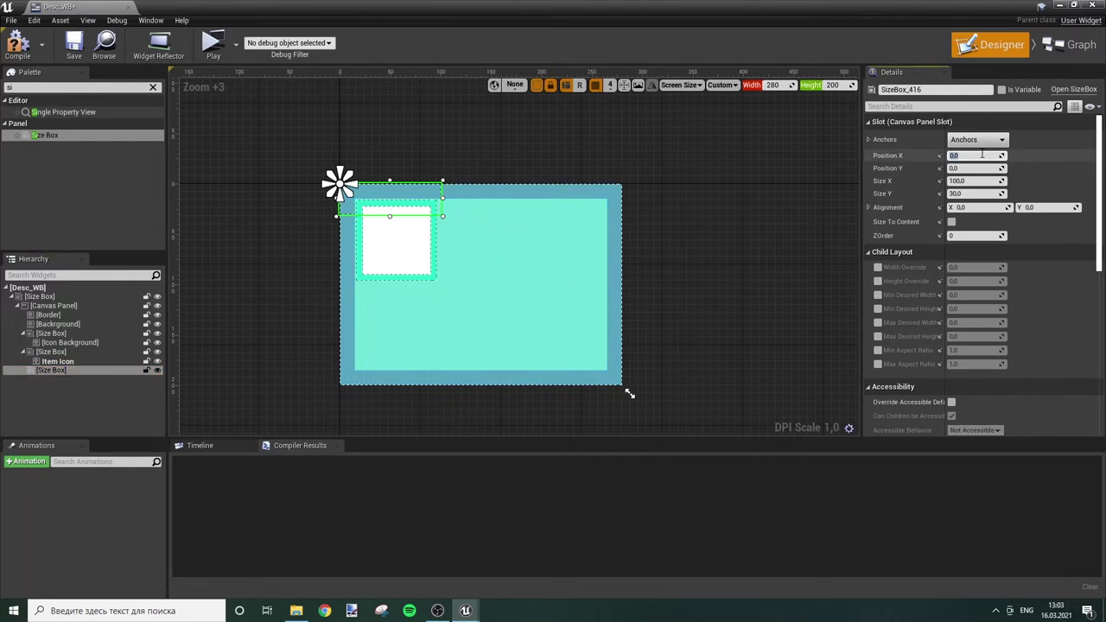
pyautogui.write('80')
pyautogui.press('Return')
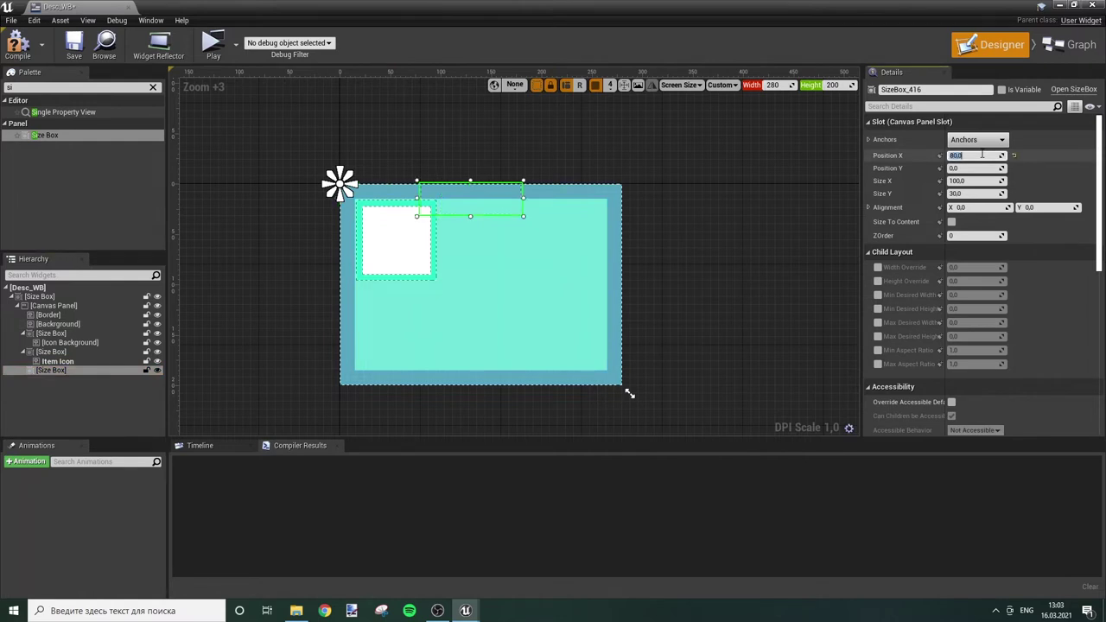
pyautogui.write('6')
pyautogui.press('Return')
pyautogui.press('Return')
pyautogui.write('00')
pyautogui.press('Return')
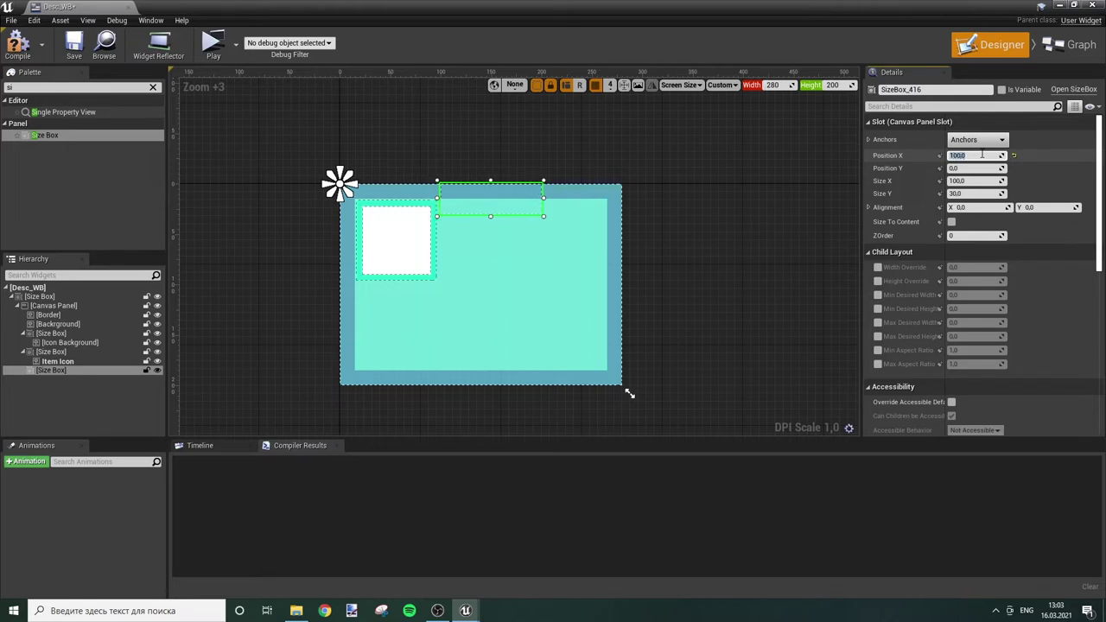
pyautogui.click(974, 167)
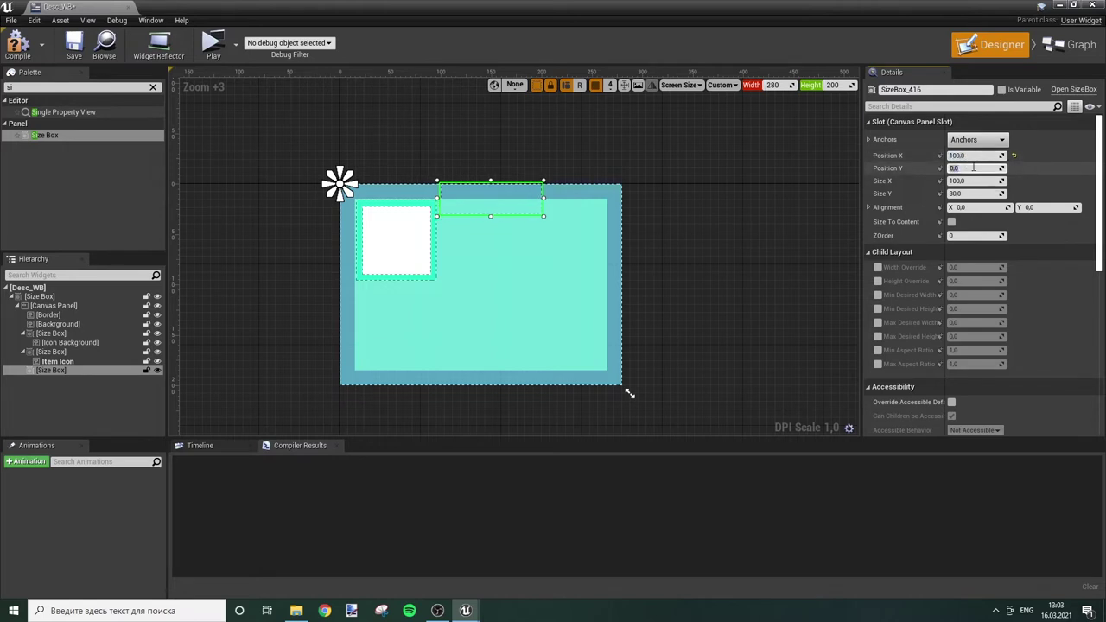
pyautogui.write('20')
pyautogui.press('Return')
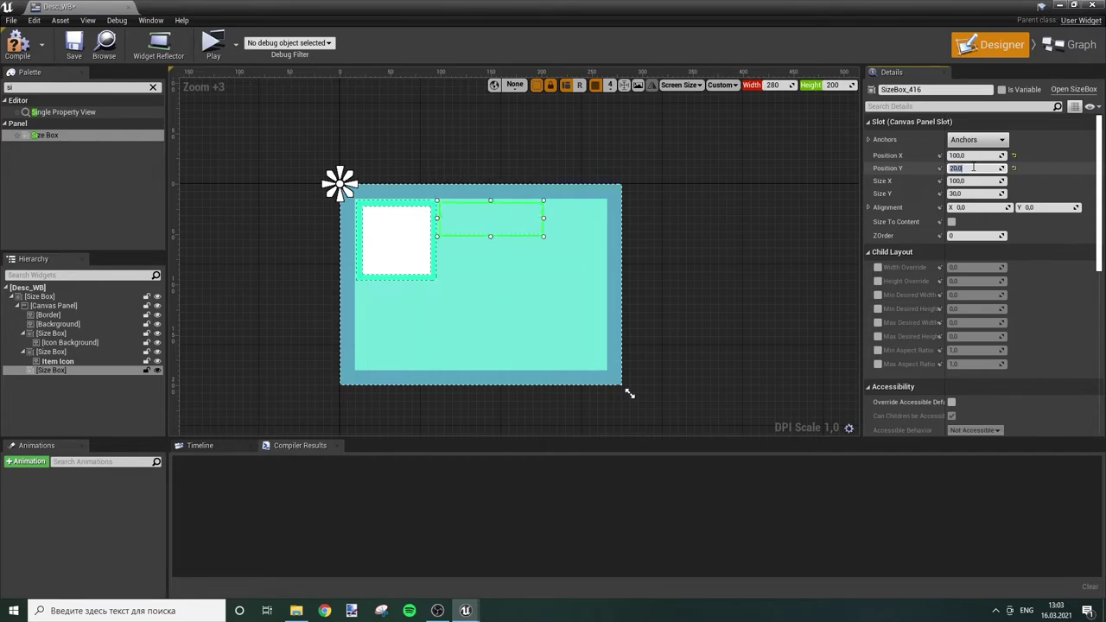
# Step: Size the box 160×25 with ZOrder 5 and width/height overrides of 160 and 25
pyautogui.click(983, 181)
pyautogui.write('0')
pyautogui.press('Return')
pyautogui.press('Tab')
pyautogui.write('25')
pyautogui.press('Return')
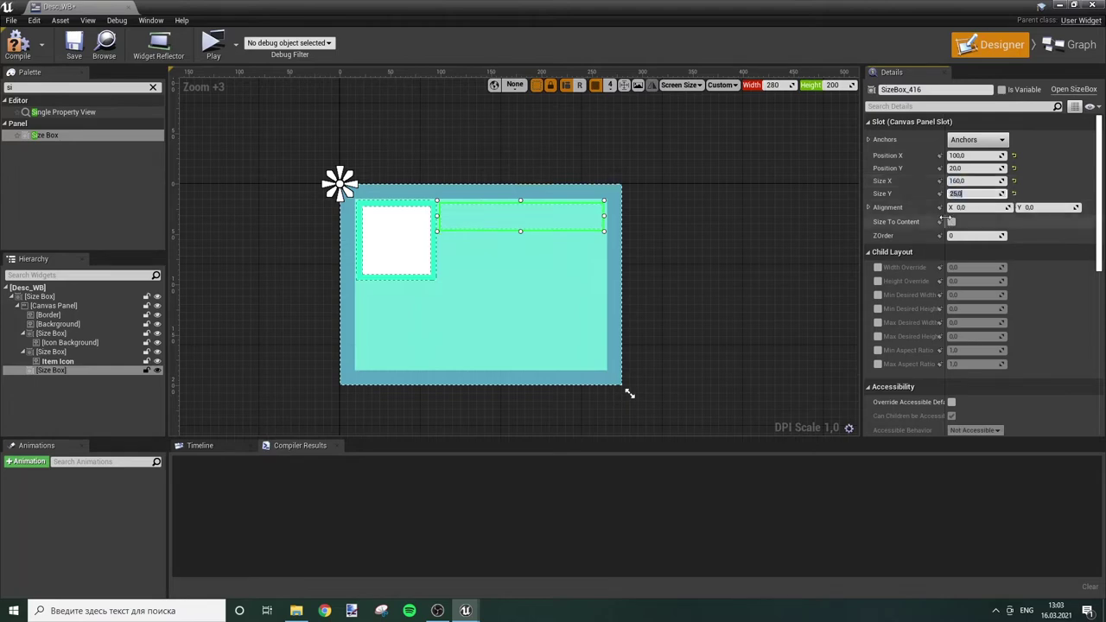
pyautogui.click(975, 236)
pyautogui.write('5')
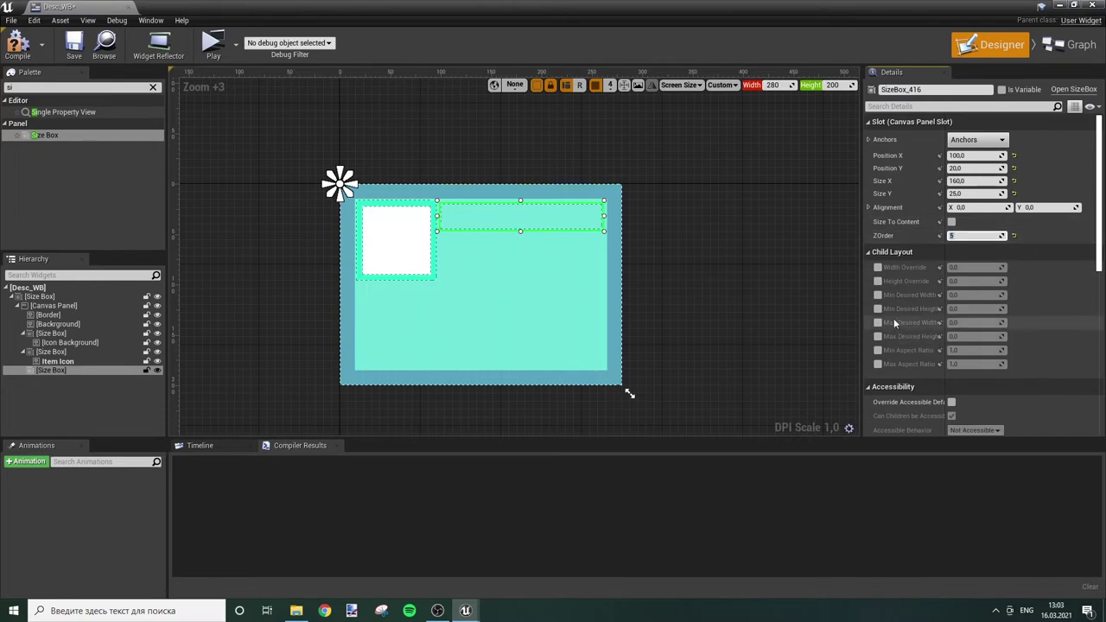
pyautogui.click(878, 267)
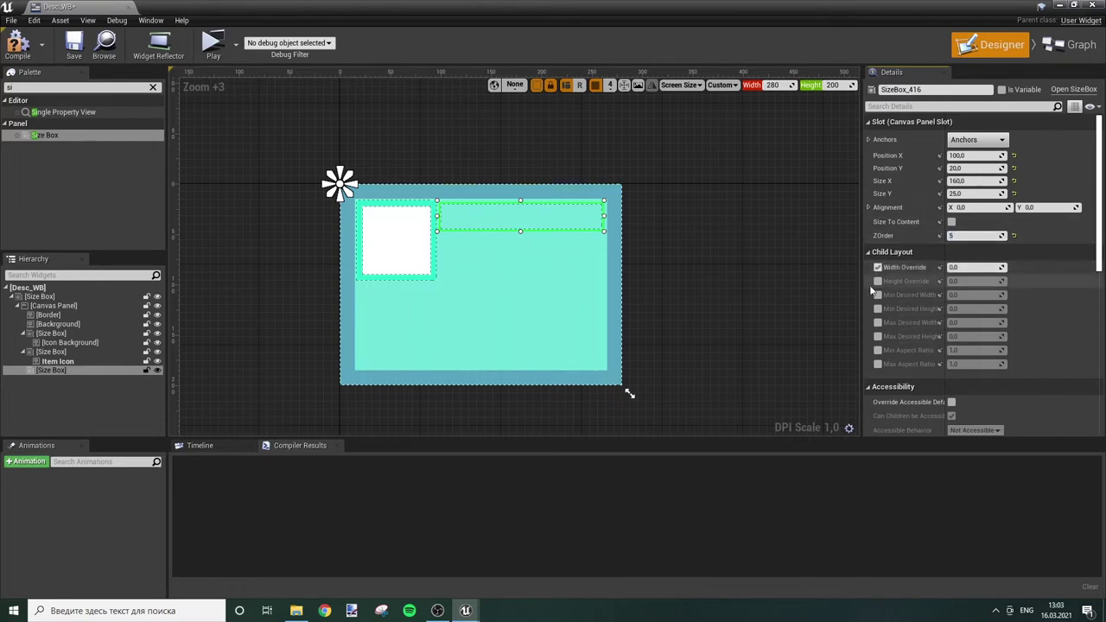
pyautogui.click(878, 281)
pyautogui.click(974, 267)
pyautogui.press('Tab')
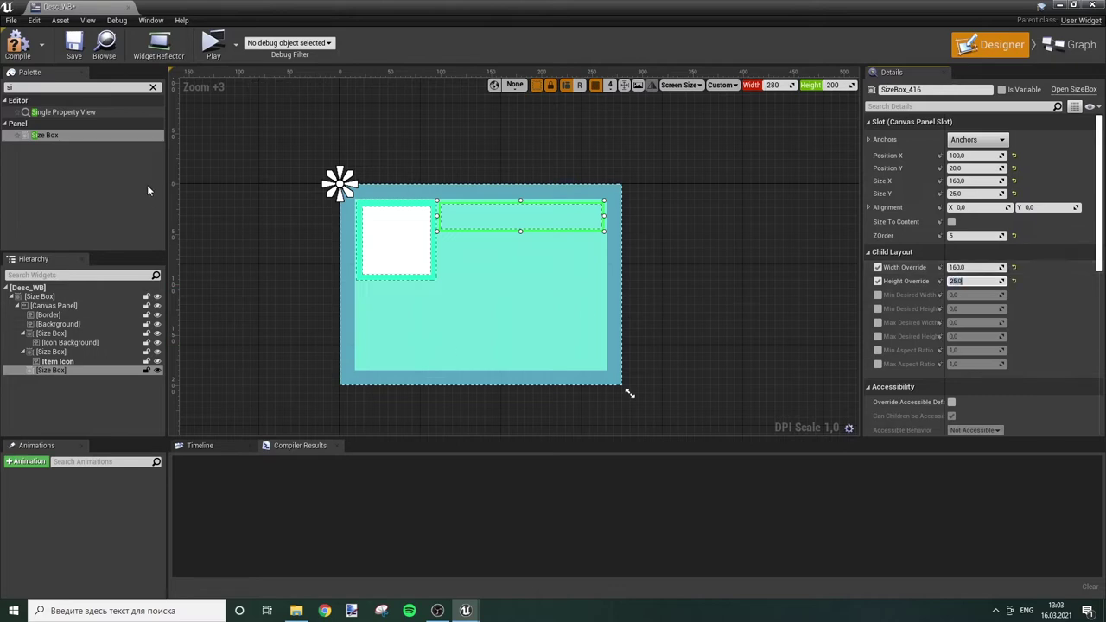
pyautogui.press('Return')
pyautogui.press('BackSpace')
pyautogui.press('BackSpace')
pyautogui.write('tex')
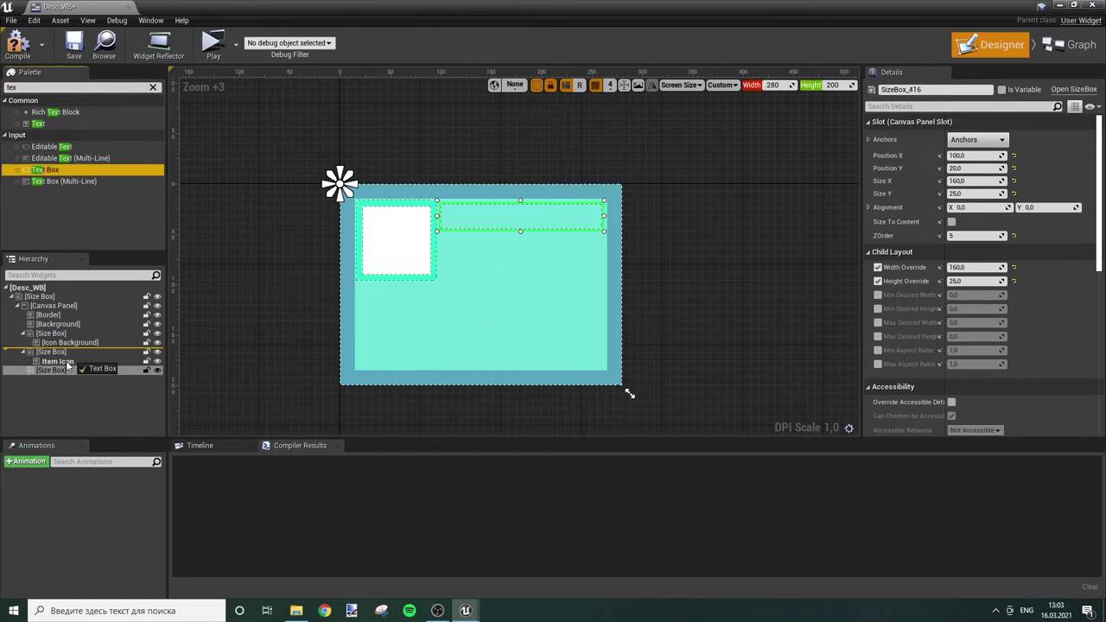
# Step: Put a Text Block in SizeBox_416, replacing an accidental Text Box, and centre it horizontally
pyautogui.moveTo(63, 177); pyautogui.dragTo(56, 369)
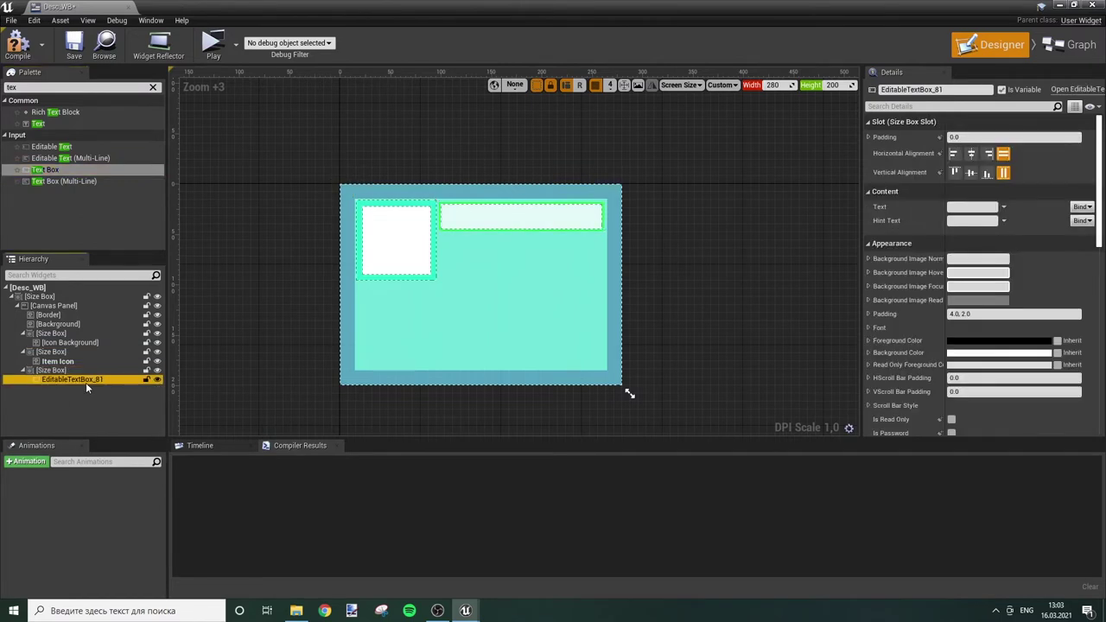
pyautogui.press('Delete')
pyautogui.moveTo(42, 125); pyautogui.dragTo(57, 373)
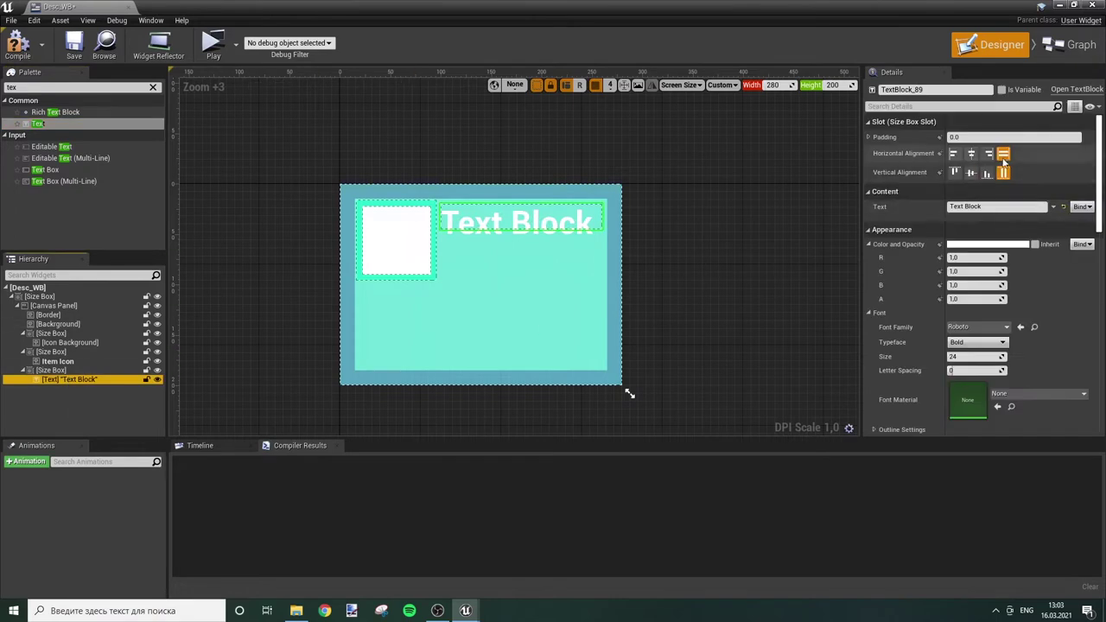
pyautogui.click(971, 153)
# Step: Centre the text in its box and give it the Regular typeface at size 16
pyautogui.click(970, 172)
pyautogui.click(974, 370)
pyautogui.click(959, 356)
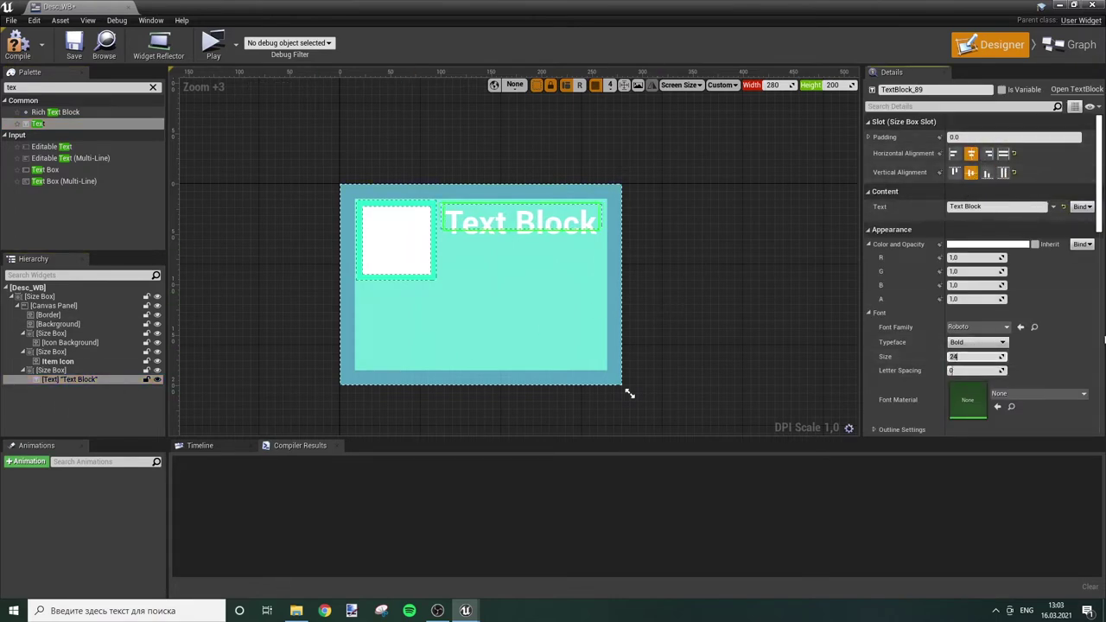
pyautogui.write('18')
pyautogui.press('Return')
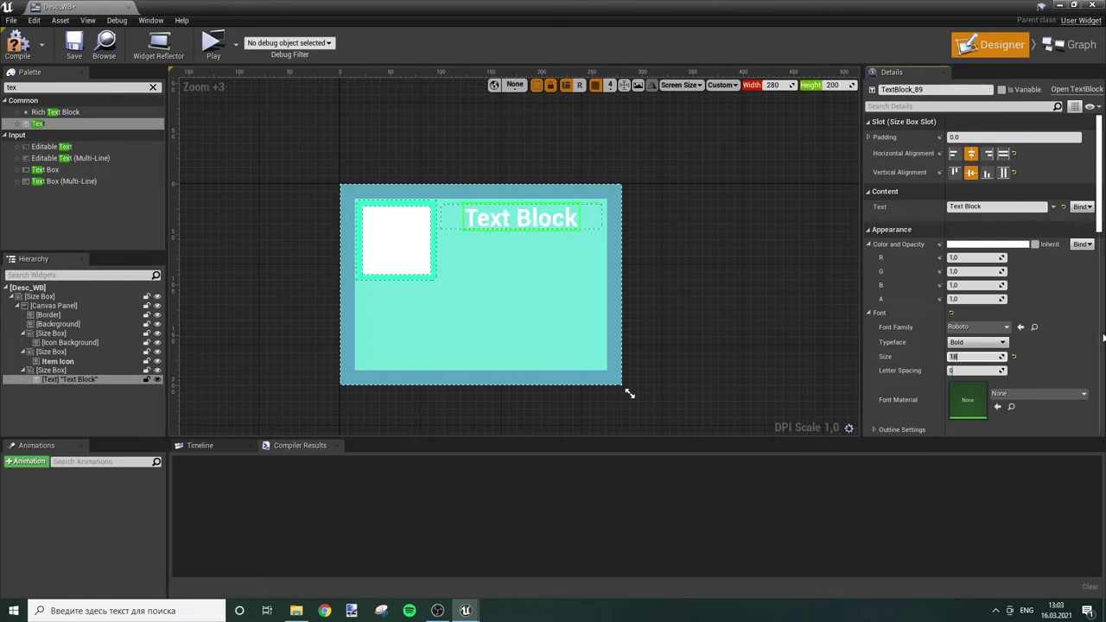
pyautogui.write('16')
pyautogui.press('Return')
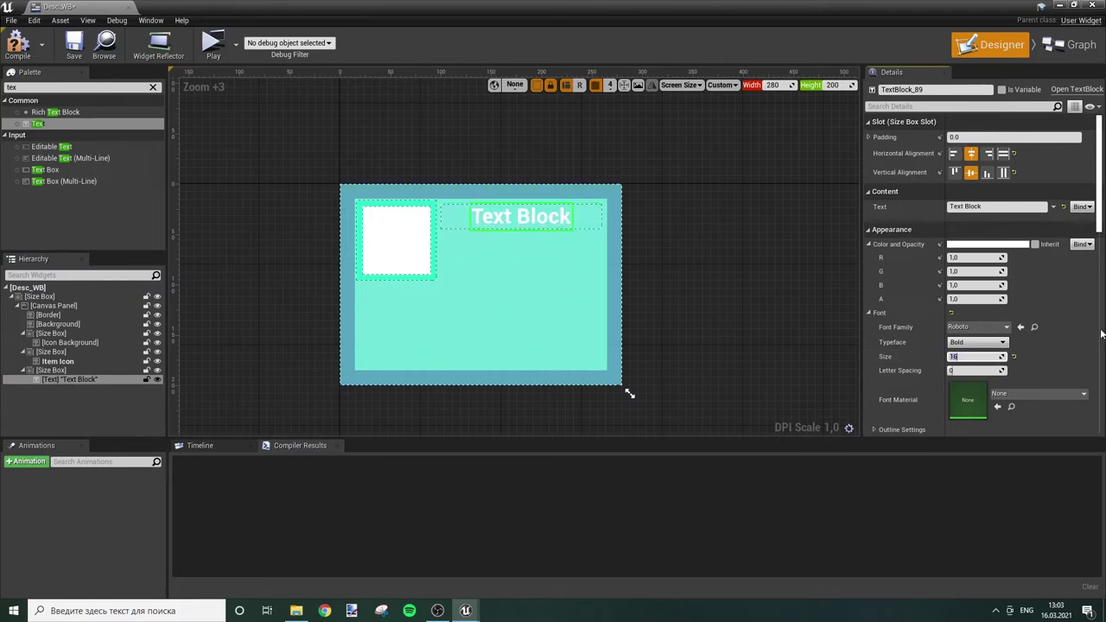
pyautogui.click(974, 342)
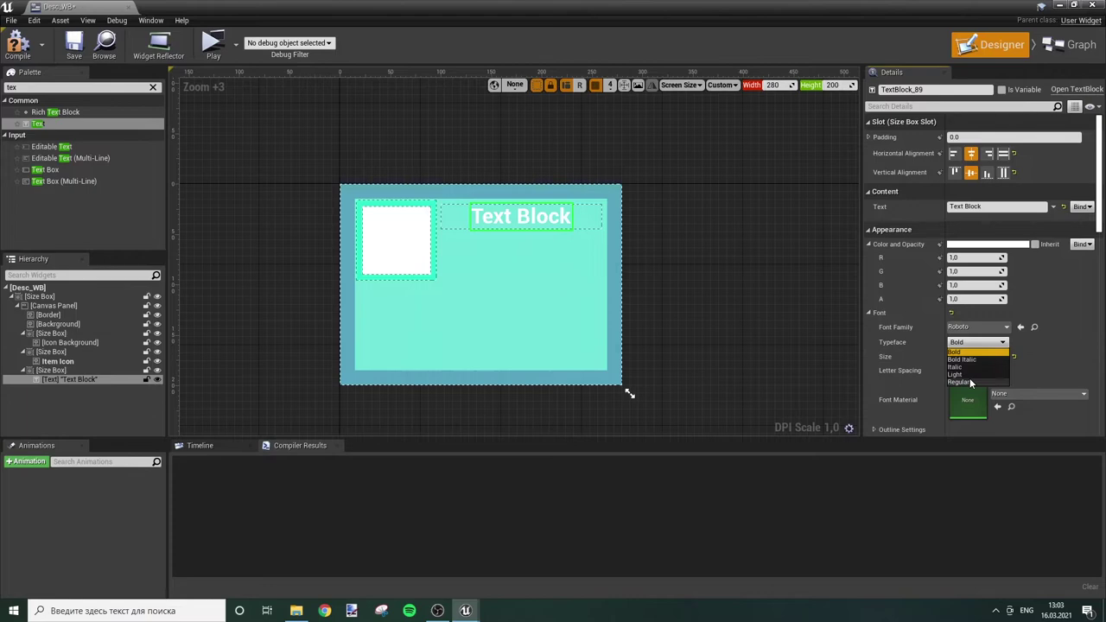
pyautogui.click(970, 380)
# Step: Set the text block's colour and opacity to black
pyautogui.click(992, 246)
pyautogui.moveTo(908, 294); pyautogui.dragTo(907, 395)
pyautogui.click(913, 526)
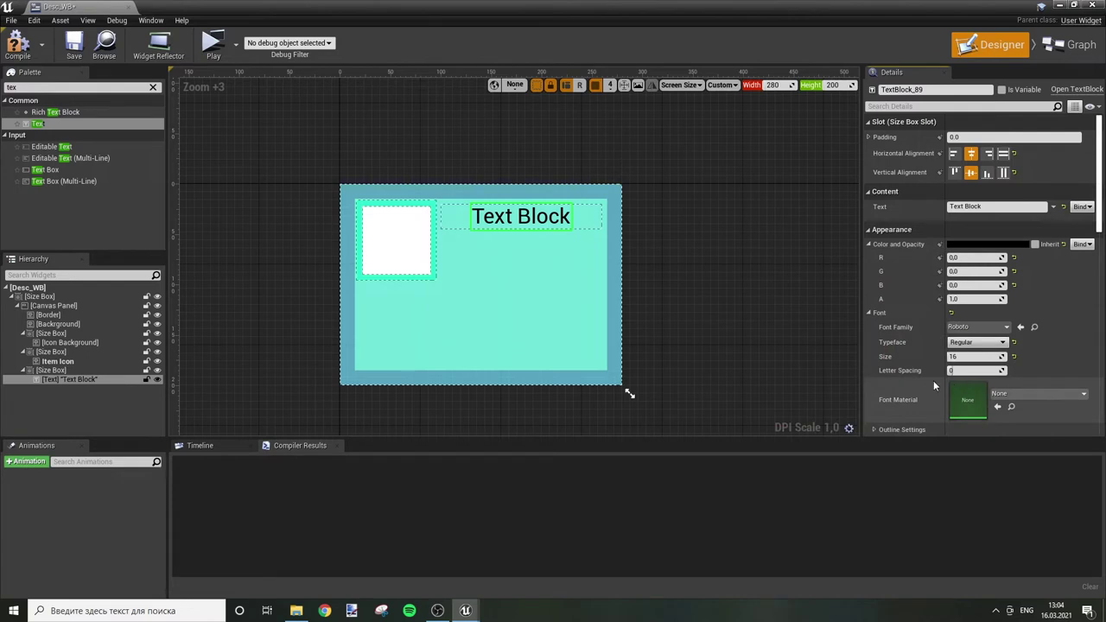
pyautogui.click(965, 330)
pyautogui.click(965, 331)
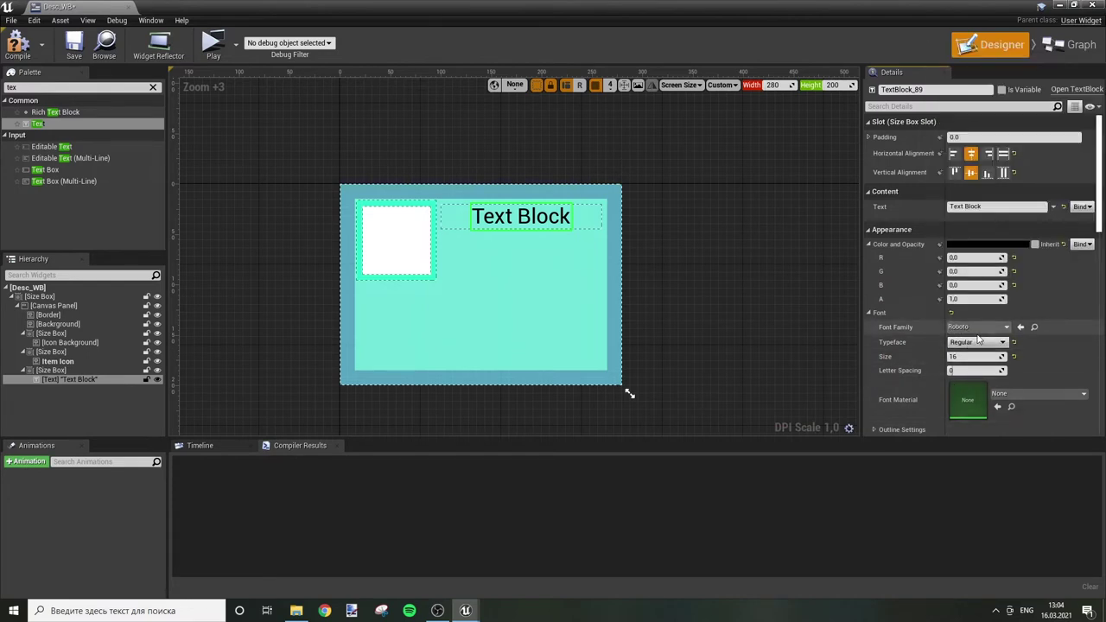
# Step: Set the text justification to Align Center
pyautogui.scroll(-1, 979, 339)
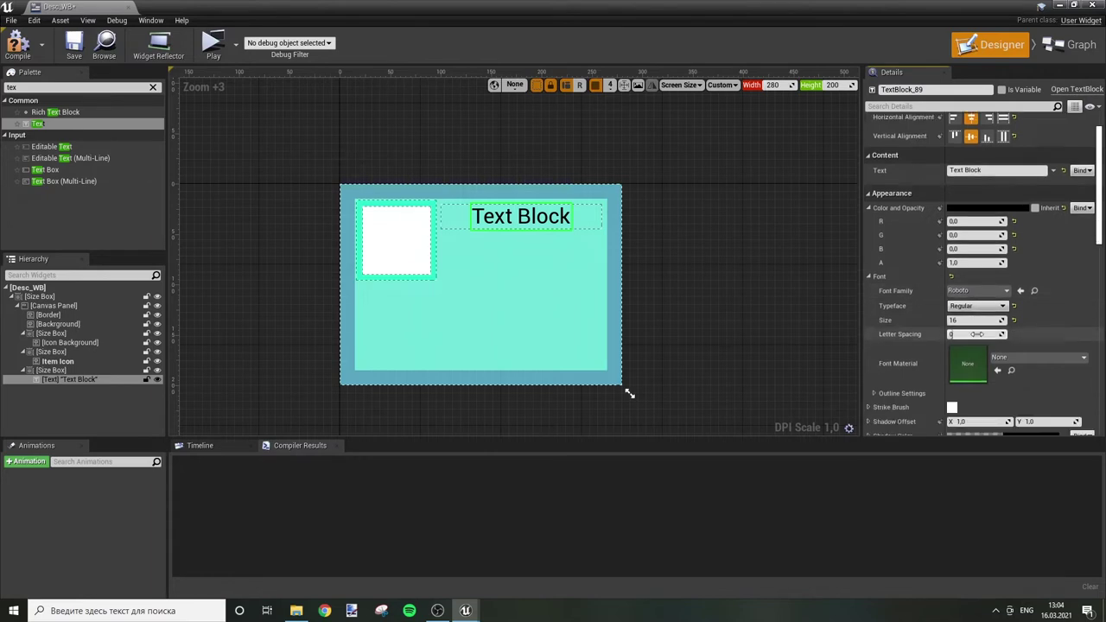
pyautogui.scroll(-1, 979, 339)
pyautogui.scroll(-1, 979, 340)
pyautogui.scroll(-1, 979, 340)
pyautogui.click(971, 334)
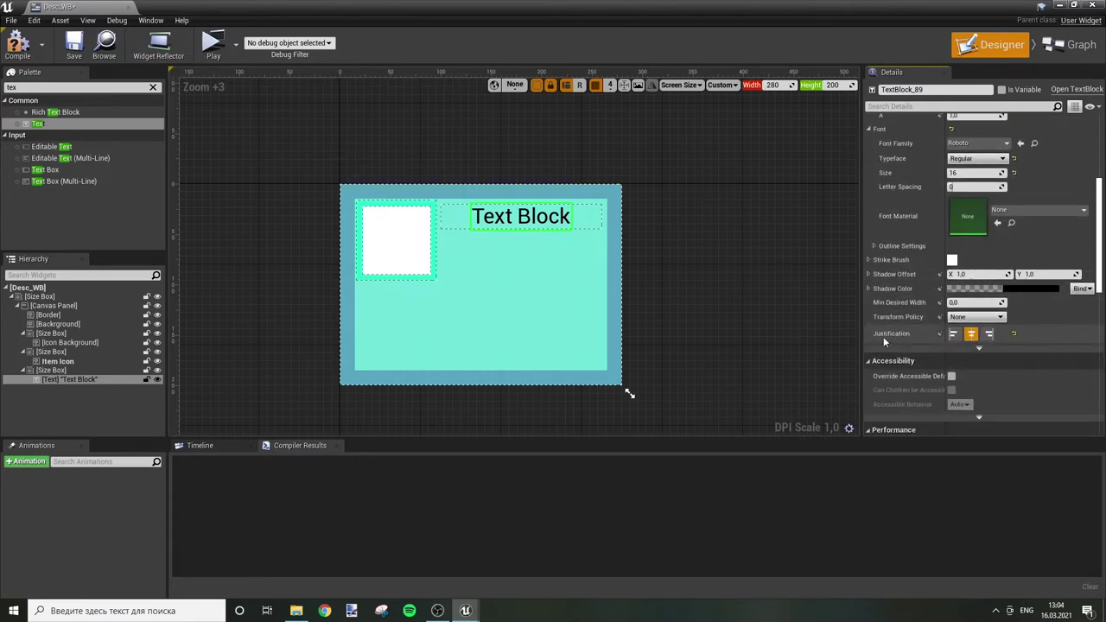
# Step: Make the text block a variable and rename it Item Name
pyautogui.click(481, 223)
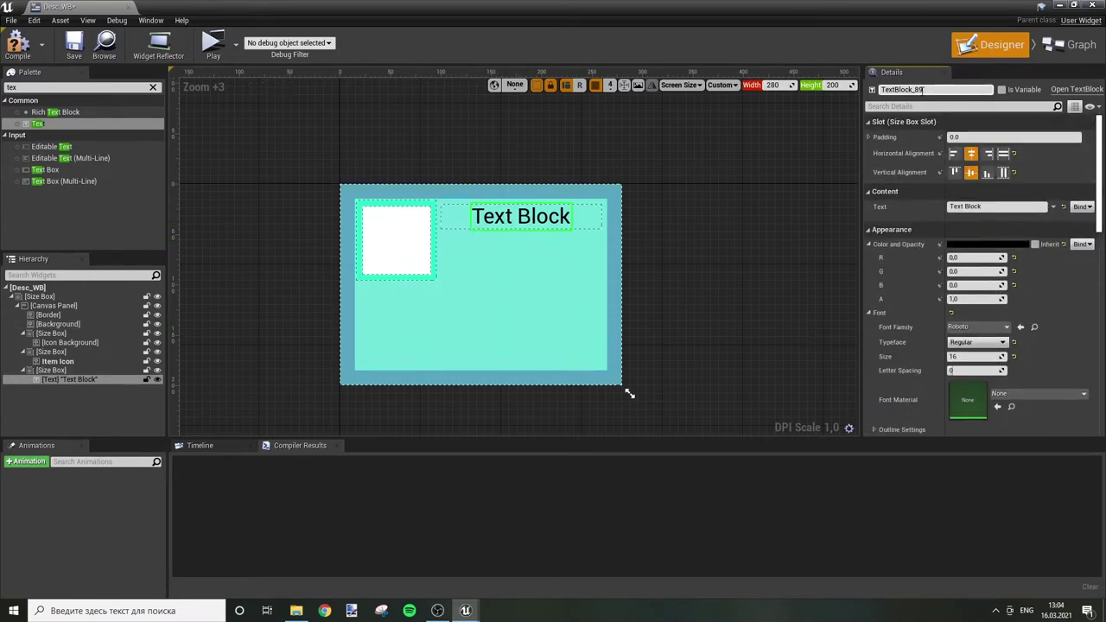
pyautogui.click(1001, 89)
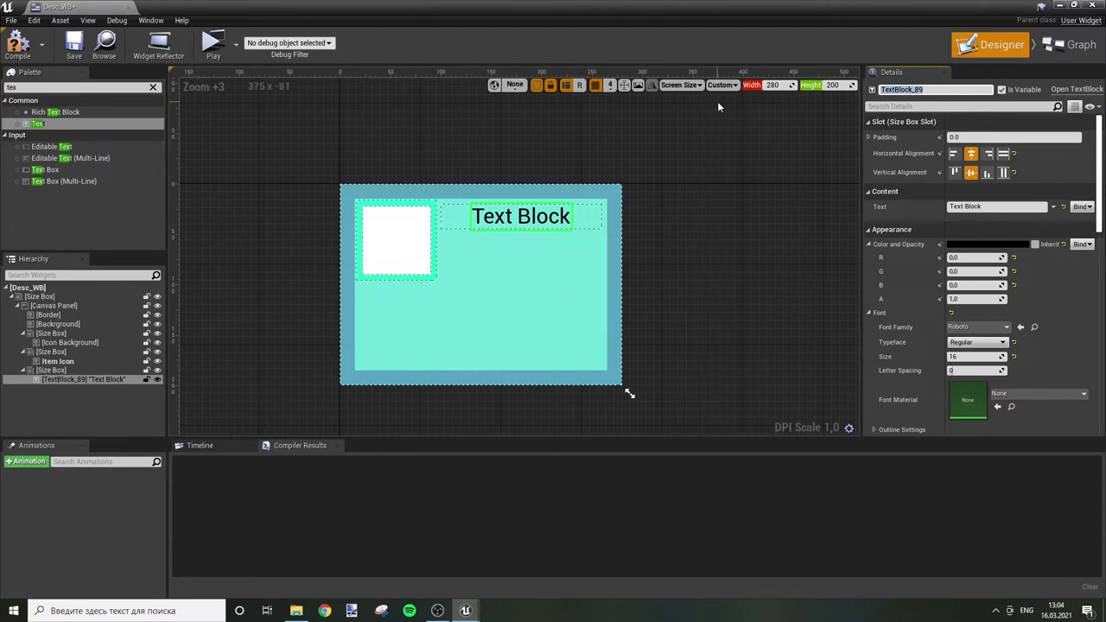
pyautogui.write('Item Nam')
pyautogui.write('e')
pyautogui.press('Return')
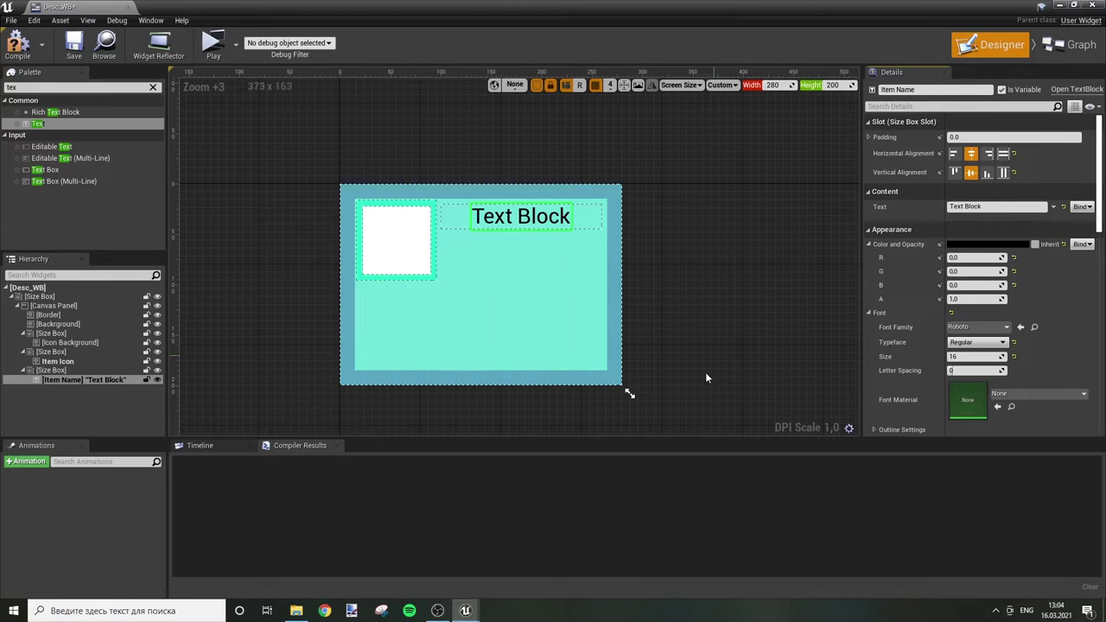
# Step: Set its displayed text to 'Item Name', then duplicate the Item Name size box
pyautogui.click(993, 207)
pyautogui.press('BackSpace')
pyautogui.write('Item Namew')
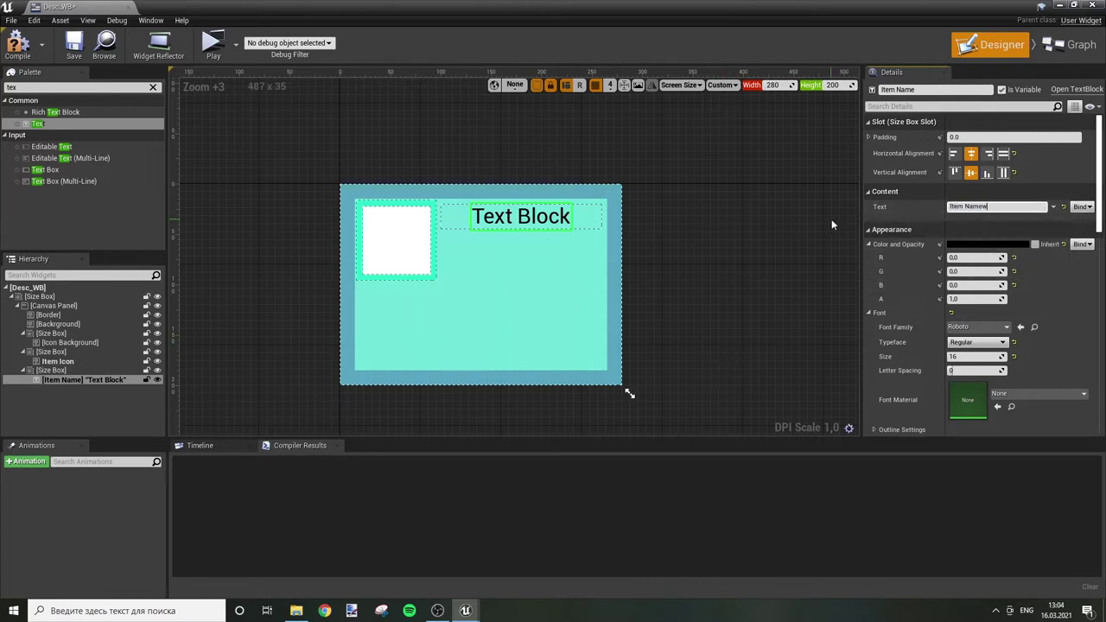
pyautogui.press('Return')
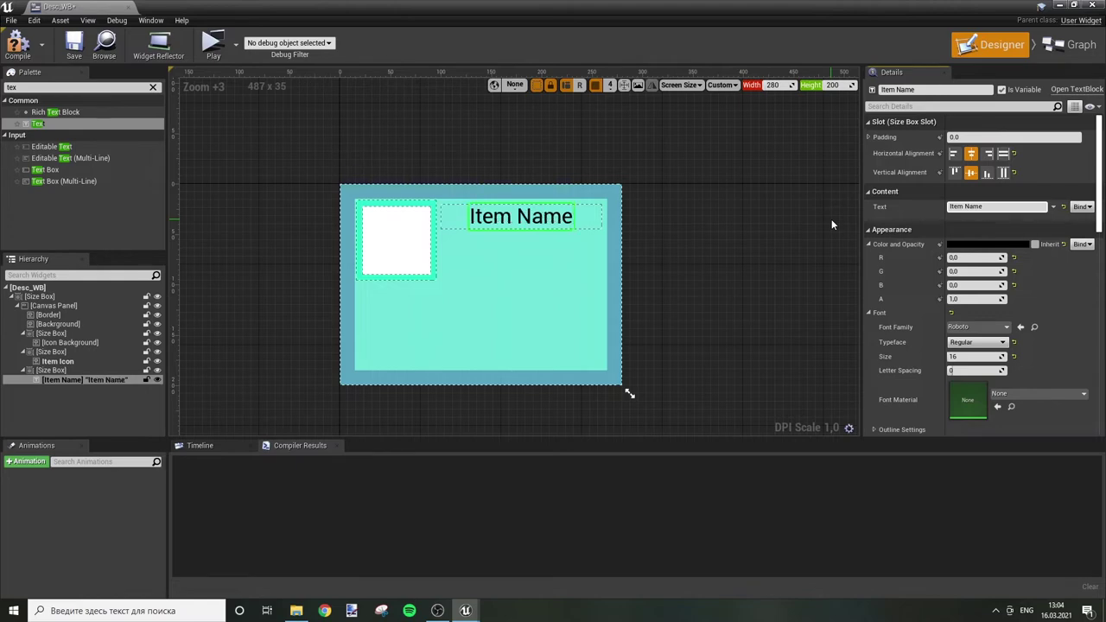
pyautogui.click(65, 369)
pyautogui.hotkey('ctrl', 'd')
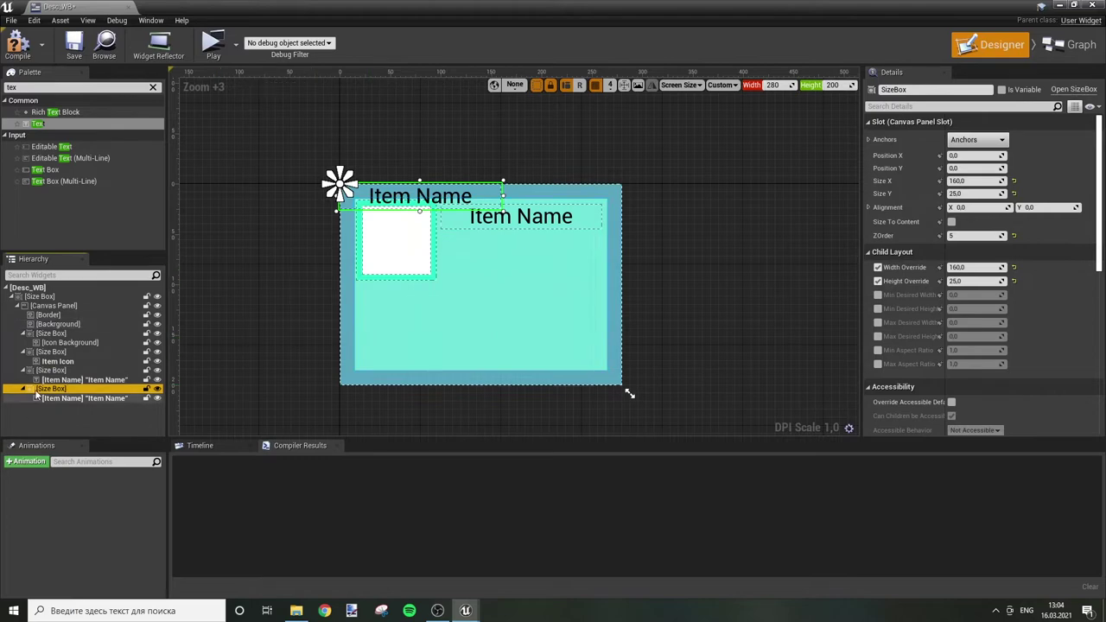
# Step: Move the duplicated size box below Item Name and set its height to 20
pyautogui.moveTo(493, 205)
pyautogui.mouseDown()
pyautogui.moveTo(518, 253)
pyautogui.moveTo(593, 255)
pyautogui.mouseUp()
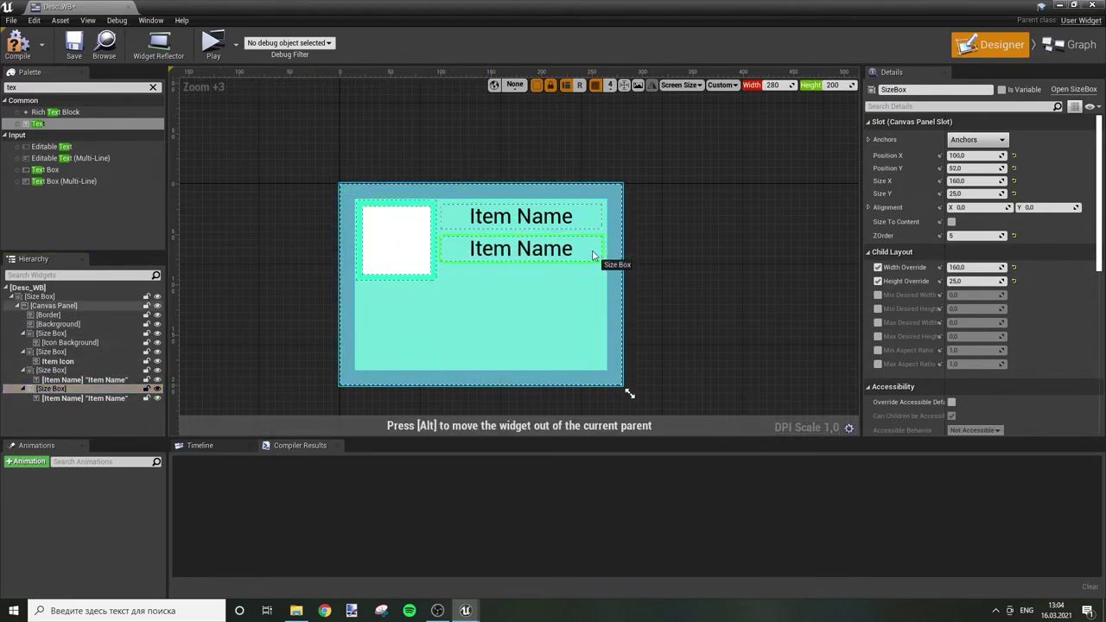
pyautogui.click(966, 194)
pyautogui.write('20')
pyautogui.press('Return')
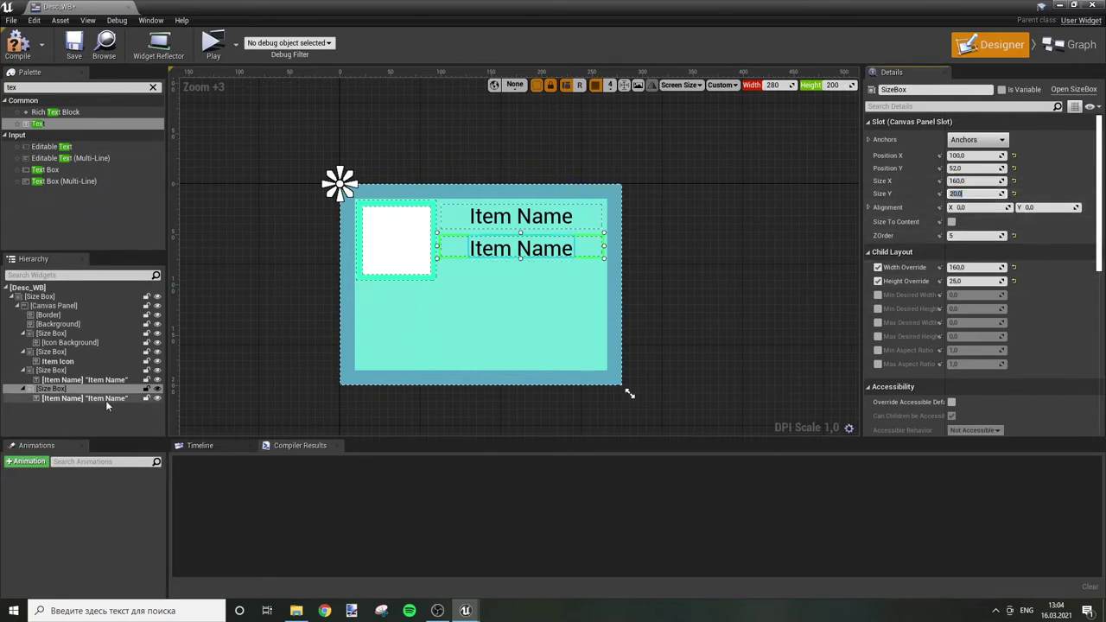
# Step: Rename the second text widget Item Type and make it display 'Item Type'
pyautogui.click(105, 400)
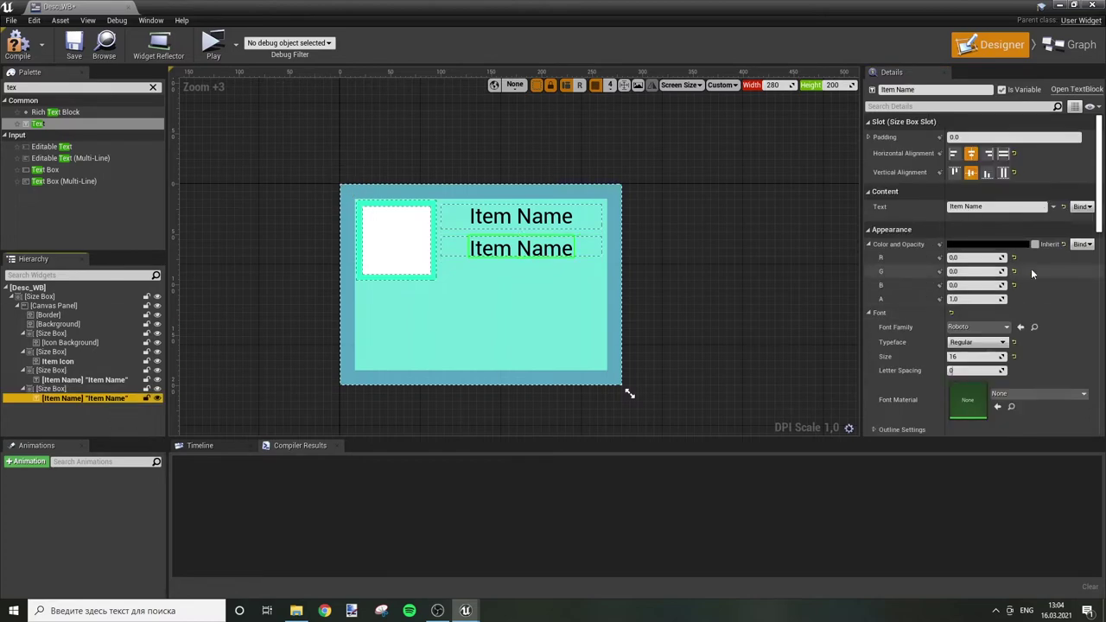
pyautogui.click(899, 89)
pyautogui.write('Typ')
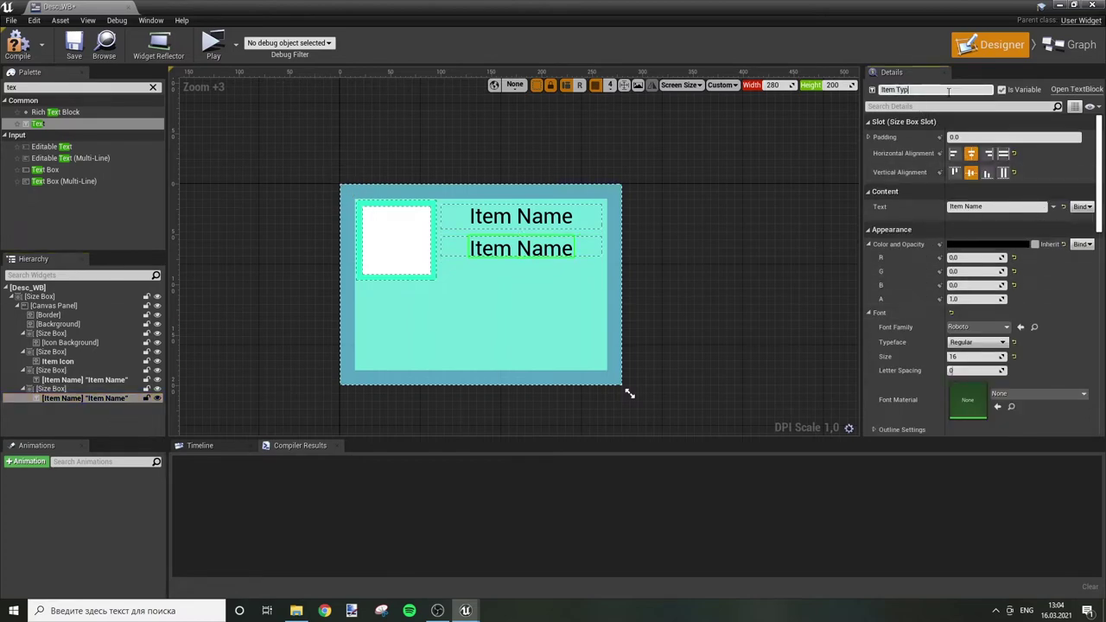
pyautogui.press('Return')
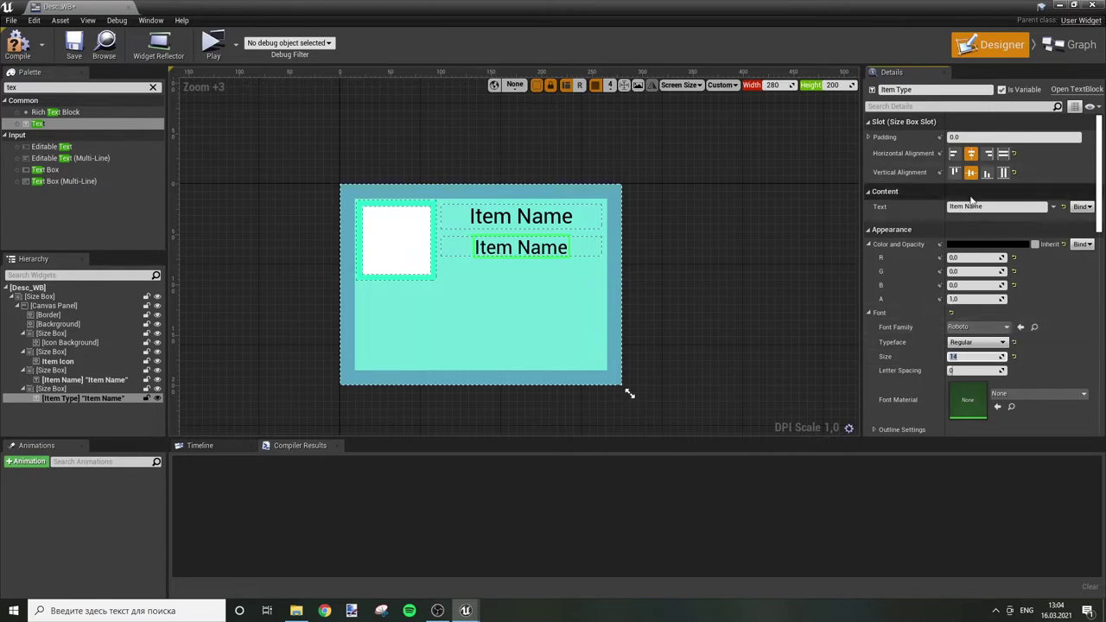
pyautogui.doubleClick(974, 208)
pyautogui.write('Type')
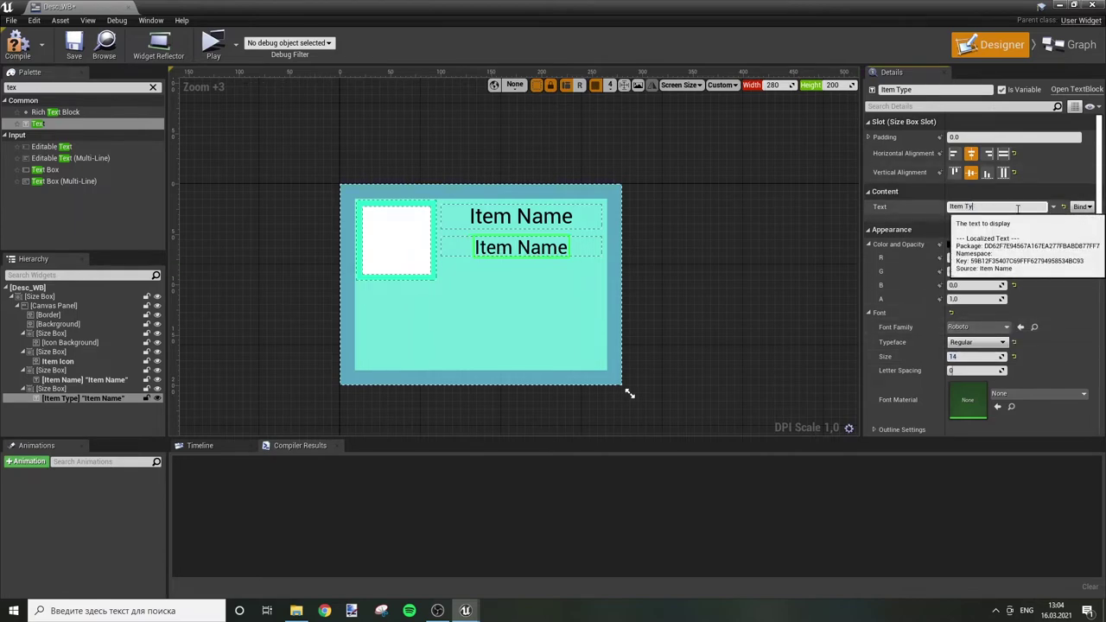
pyautogui.press('Return')
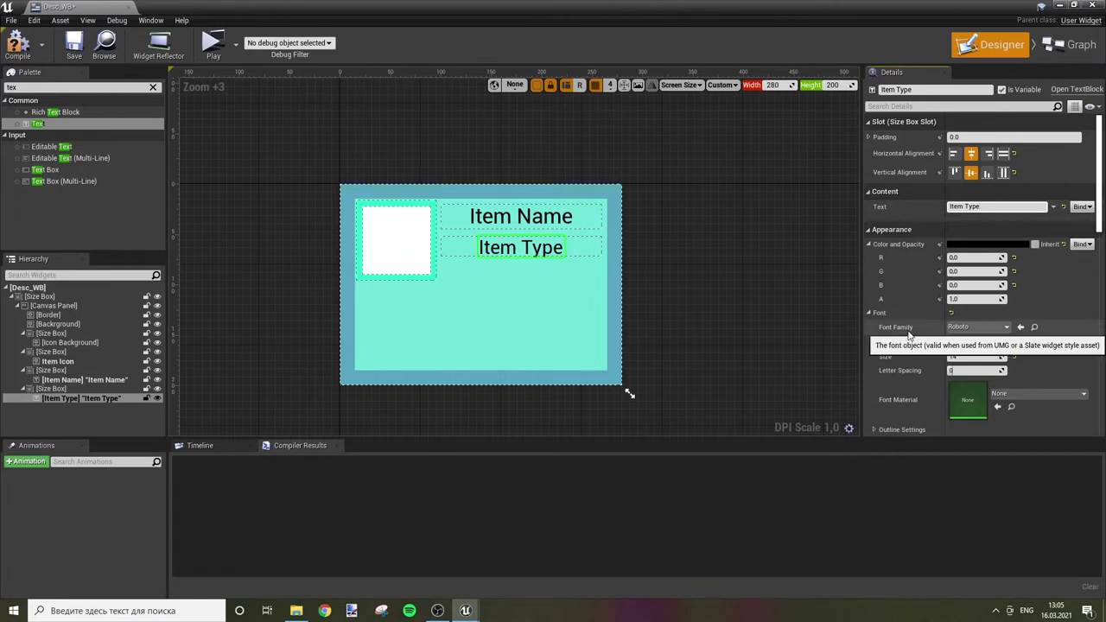
pyautogui.doubleClick(17, 87)
pyautogui.write('si')
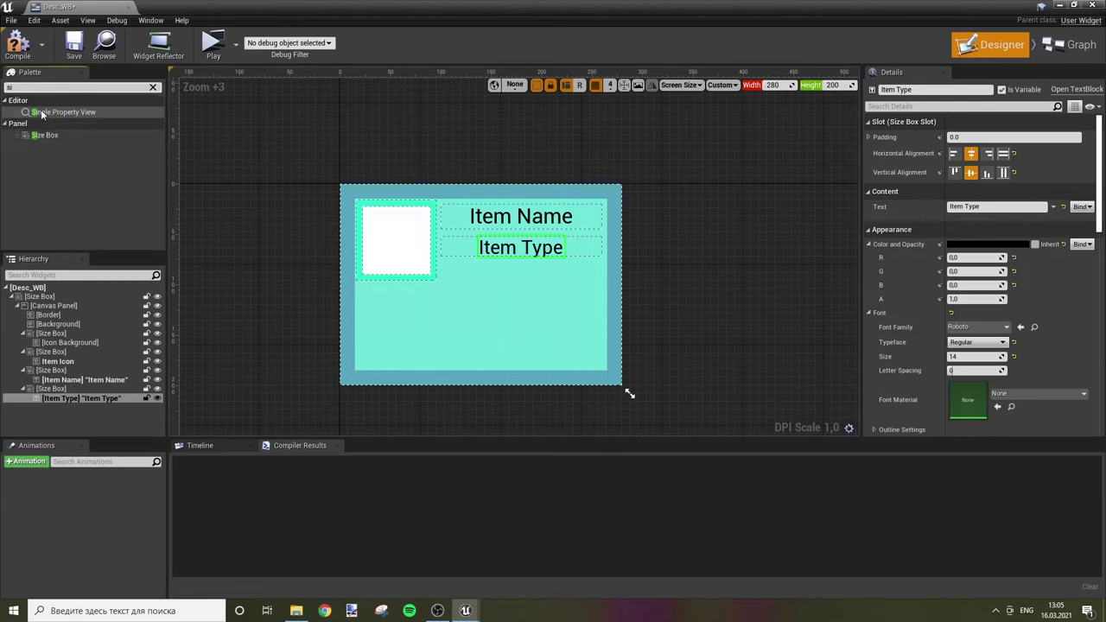
pyautogui.write('z')
# Step: Drop a new Size Box onto the card at Y 100, sized 240 by 80
pyautogui.moveTo(44, 112)
pyautogui.mouseDown()
pyautogui.moveTo(60, 398)
pyautogui.moveTo(60, 303)
pyautogui.mouseUp()
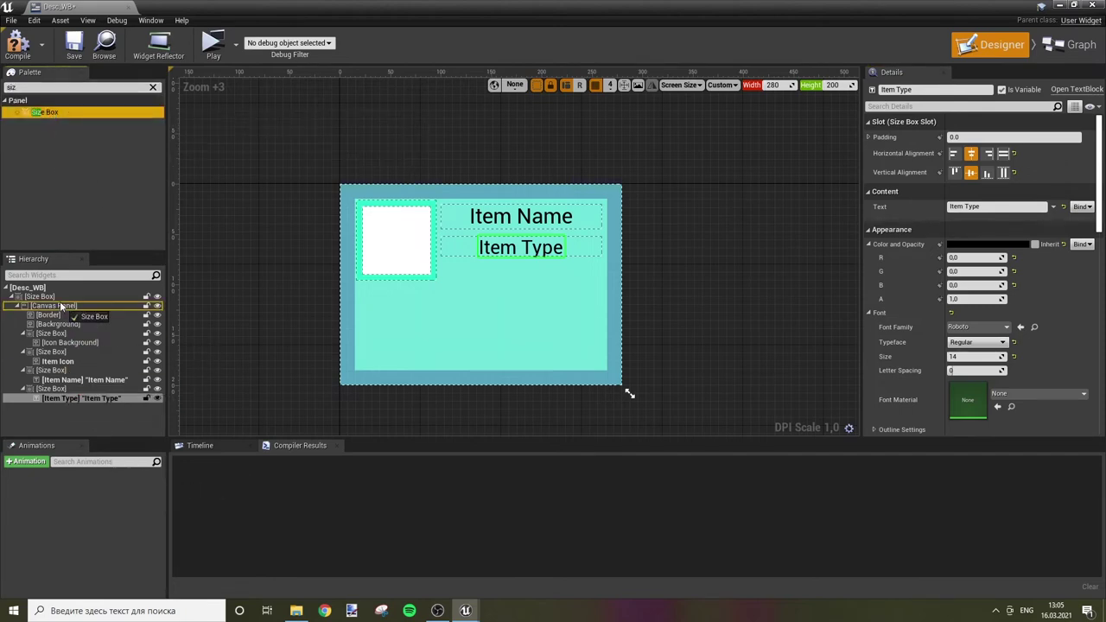
pyautogui.moveTo(59, 300)
pyautogui.mouseDown()
pyautogui.moveTo(359, 191)
pyautogui.moveTo(389, 301)
pyautogui.mouseUp()
pyautogui.click(975, 169)
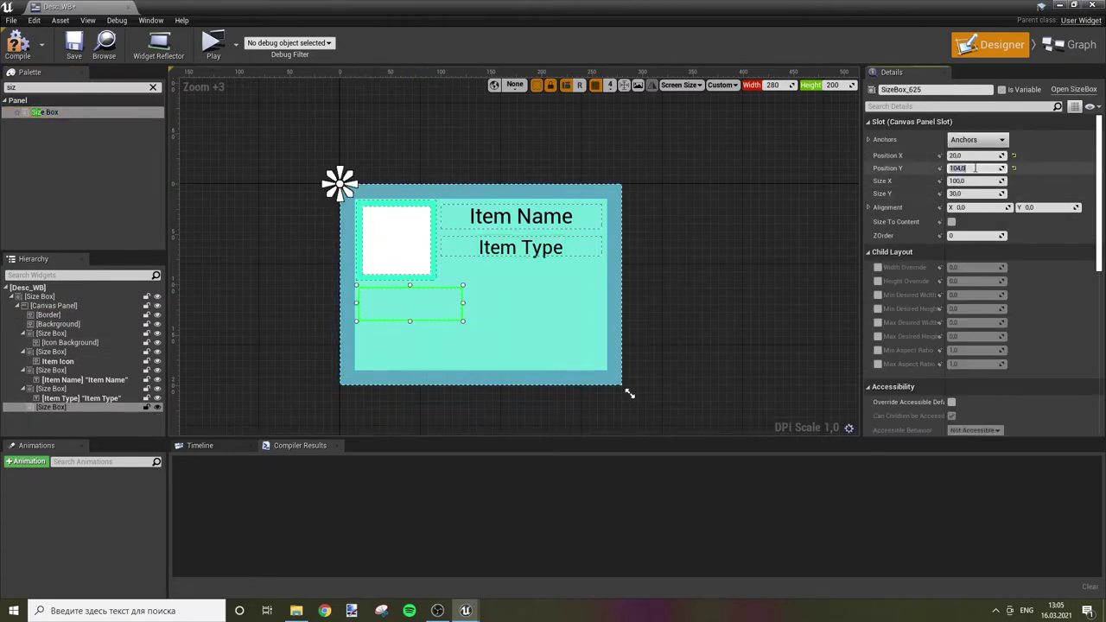
pyautogui.press('Return')
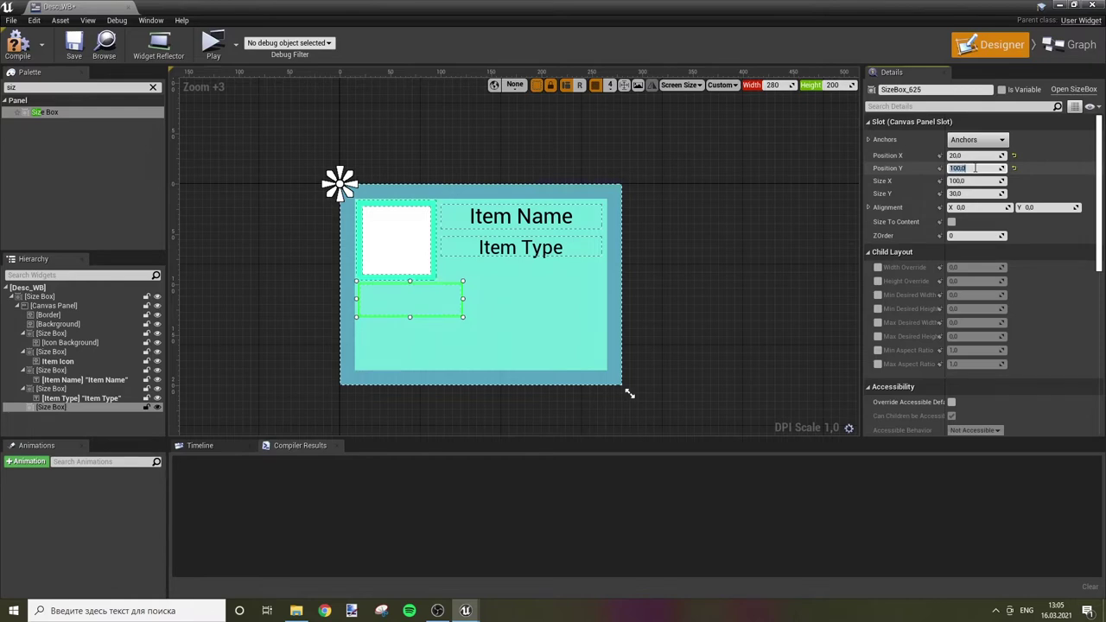
pyautogui.click(970, 179)
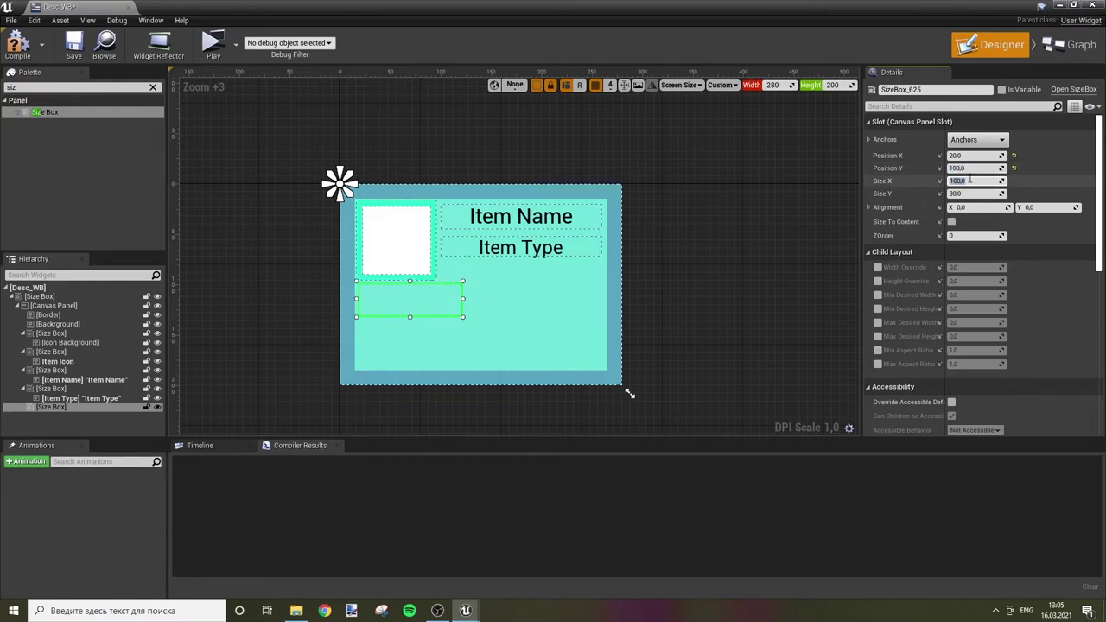
pyautogui.write('200')
pyautogui.press('Return')
pyautogui.write('240')
pyautogui.press('Return')
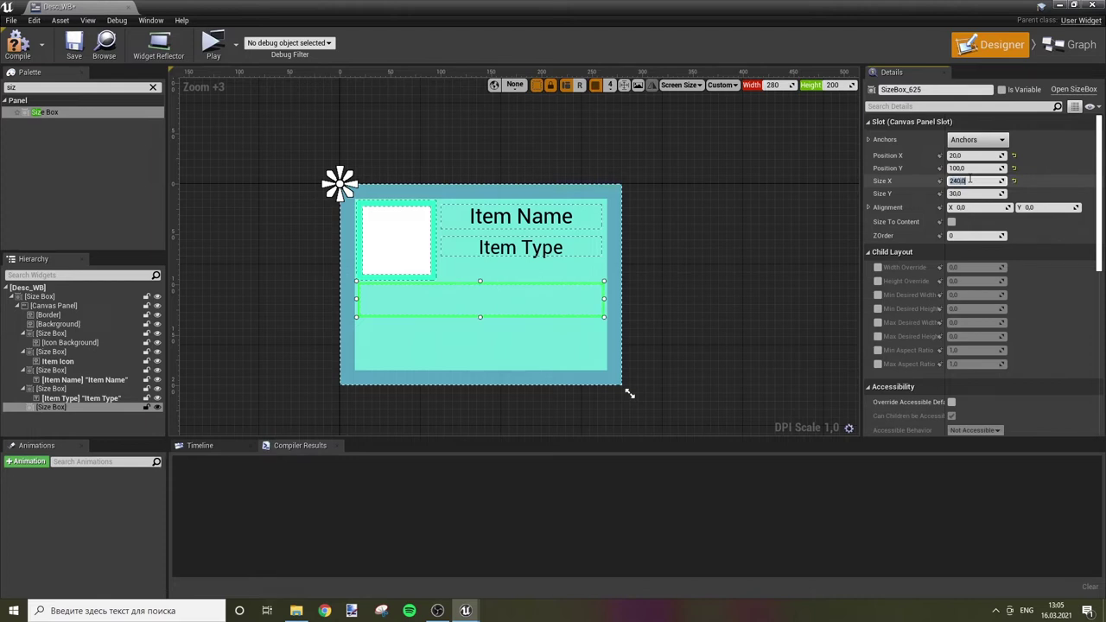
pyautogui.press('Tab')
pyautogui.write('80')
pyautogui.press('Return')
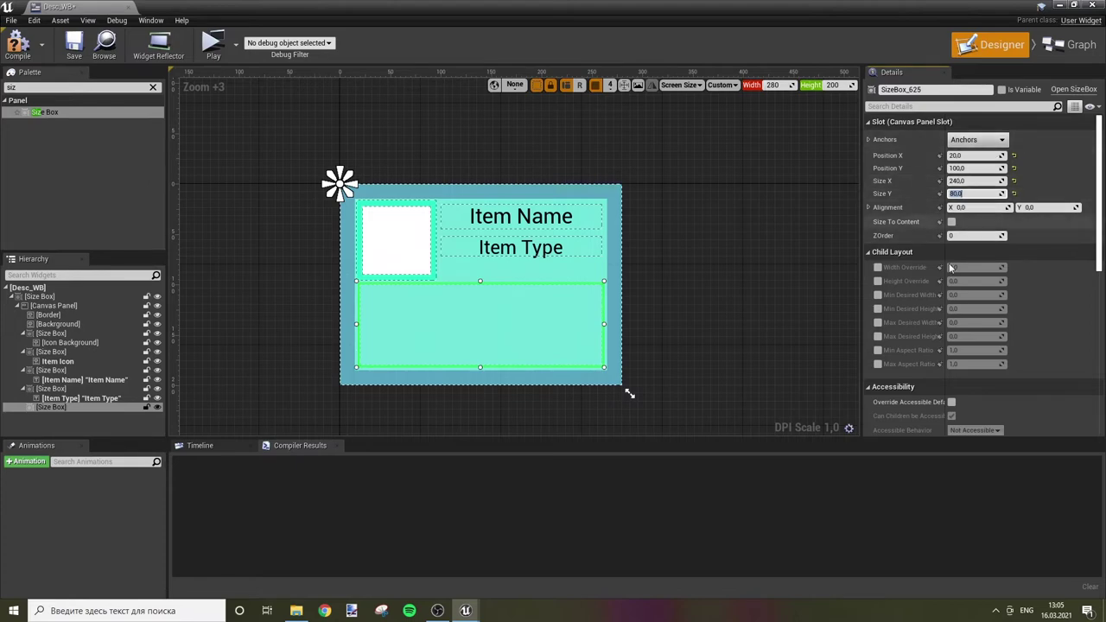
# Step: Enable the Size Box's width and height overrides at 240 and 80
pyautogui.click(878, 267)
pyautogui.click(878, 281)
pyautogui.click(988, 267)
pyautogui.write('240')
pyautogui.press('Return')
pyautogui.press('Tab')
pyautogui.write('80')
pyautogui.press('Return')
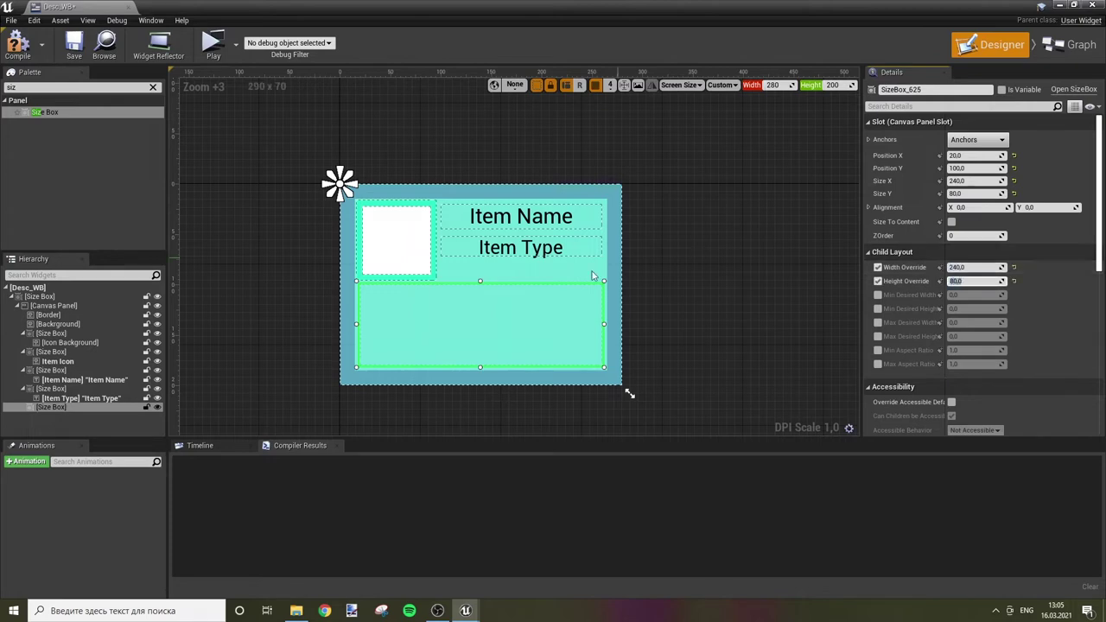
pyautogui.click(743, 264)
pyautogui.click(510, 329)
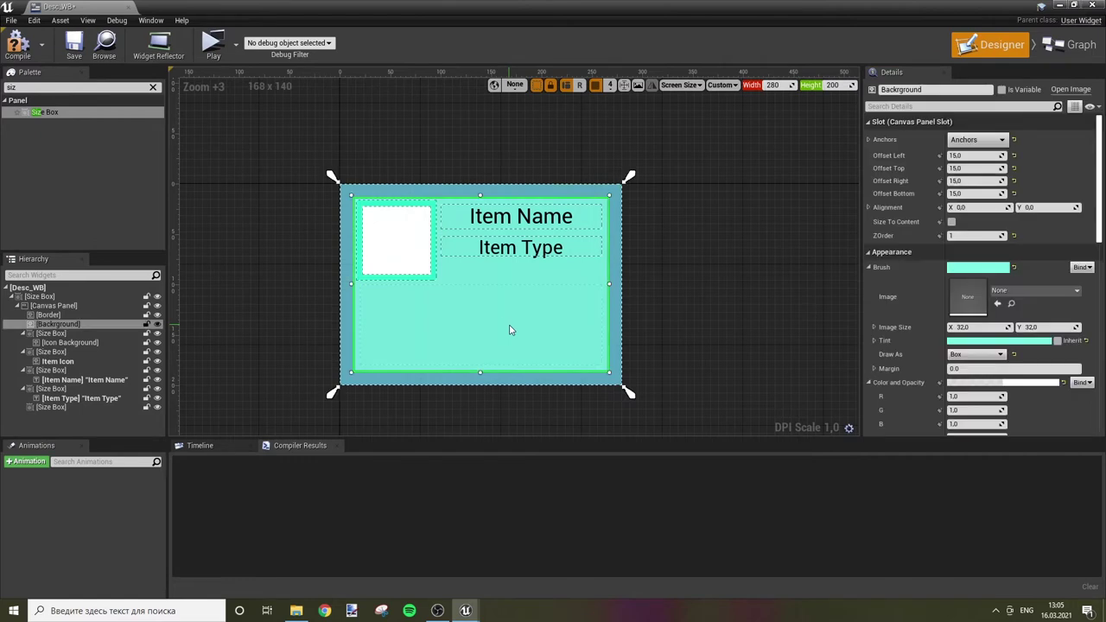
# Step: Place a multi-line text box named Item Desc in the lower size box, reading 'Item Description'
pyautogui.click(12, 88)
pyautogui.write('text')
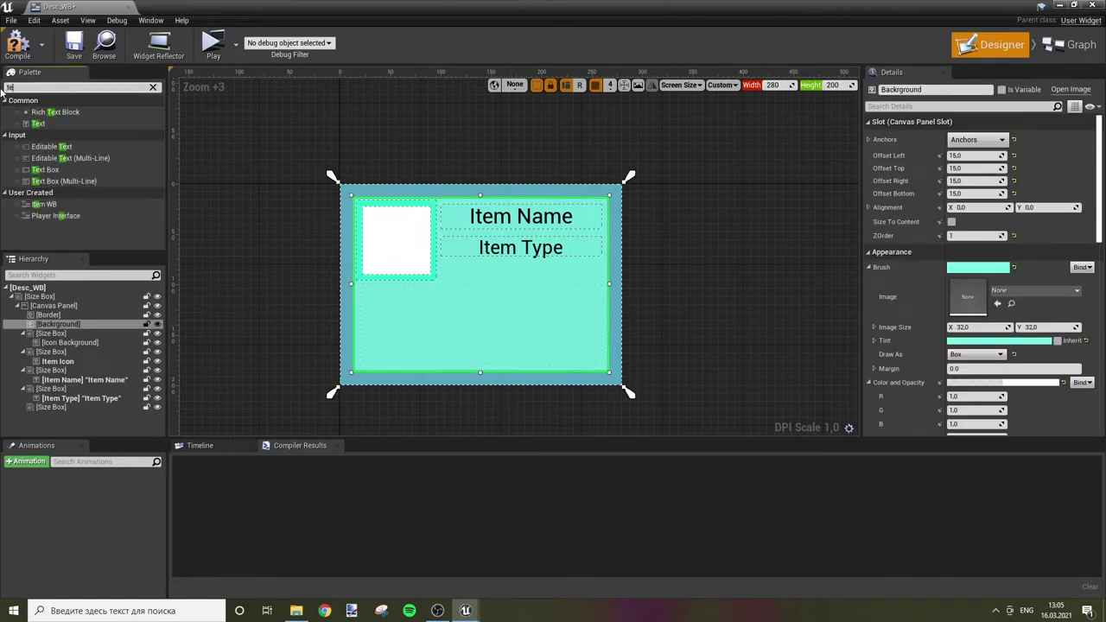
pyautogui.click(64, 181)
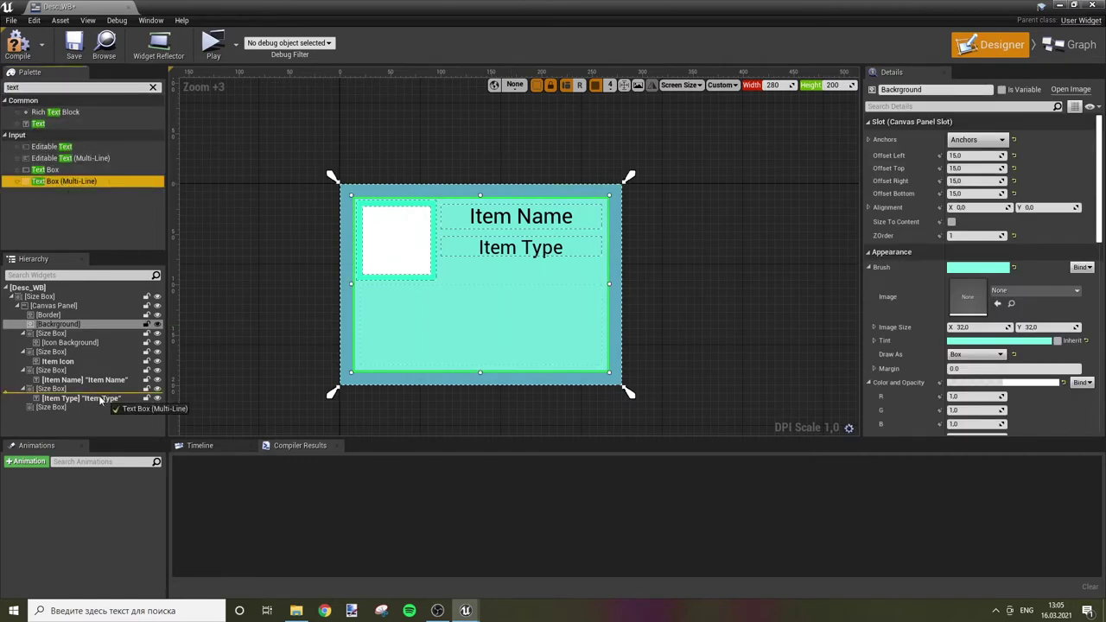
pyautogui.moveTo(64, 181); pyautogui.dragTo(69, 409)
pyautogui.click(71, 416)
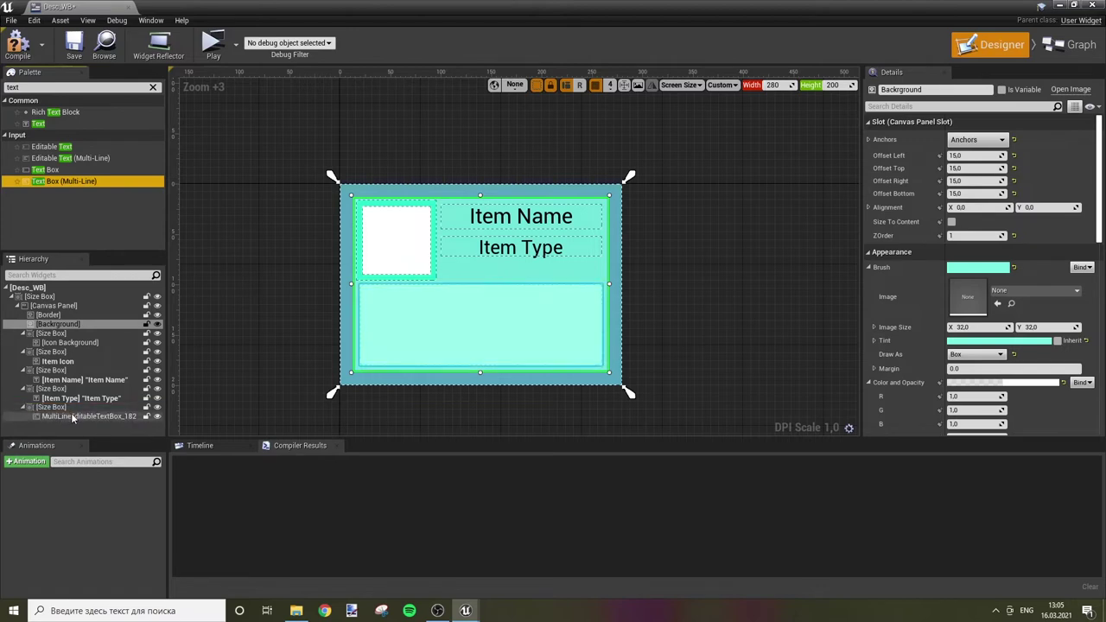
pyautogui.press('BackSpace')
pyautogui.write('Item Desc')
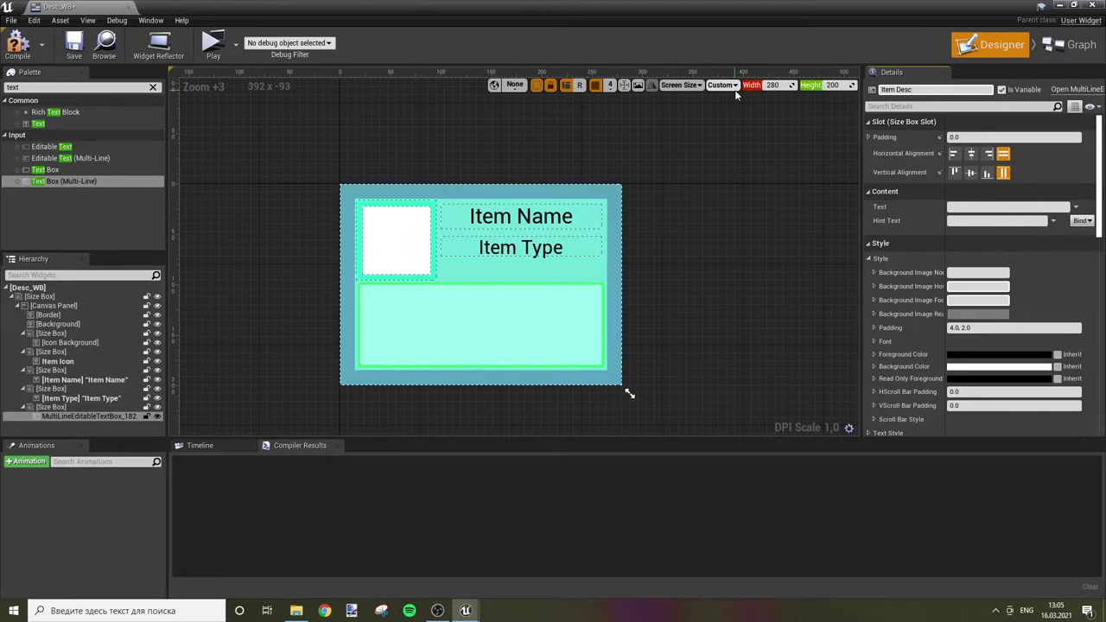
pyautogui.press('Return')
pyautogui.write('Item Description')
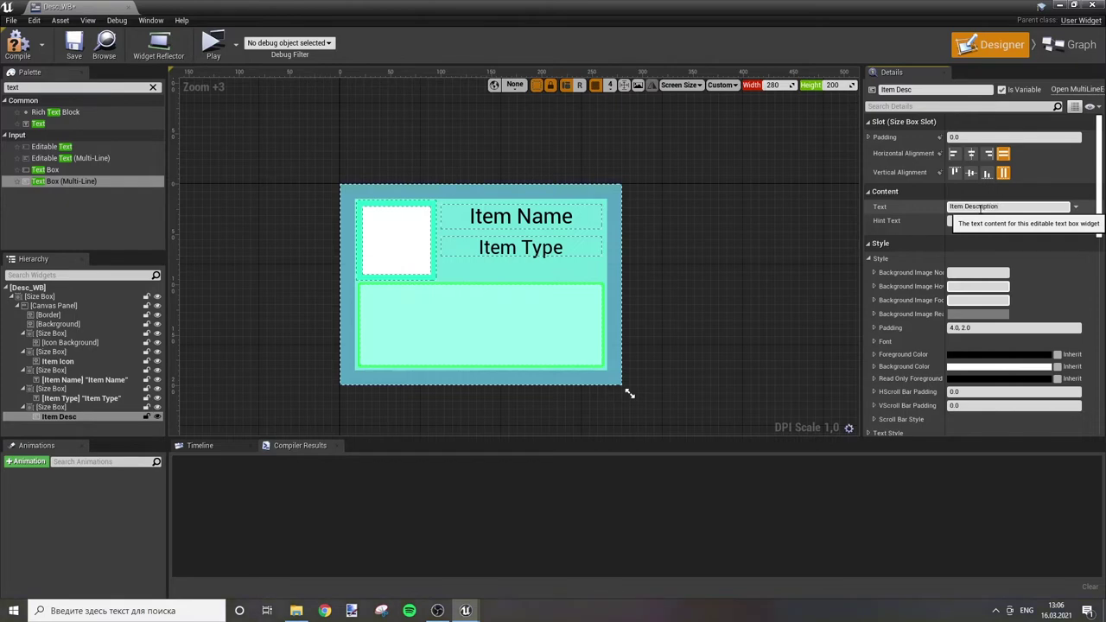
pyautogui.press('Return')
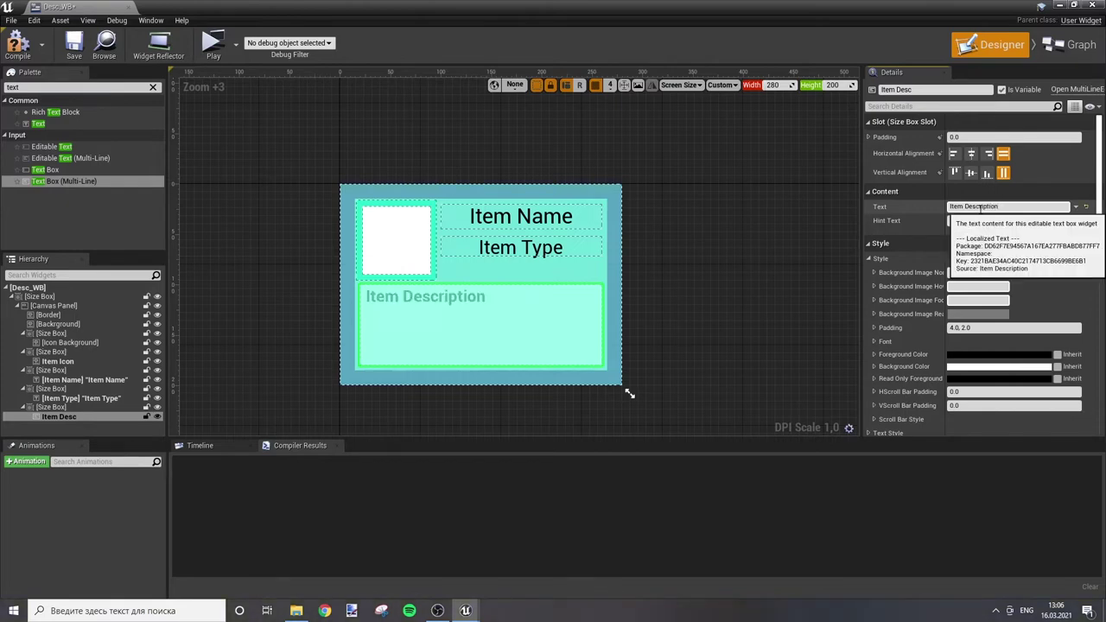
pyautogui.click(93, 407)
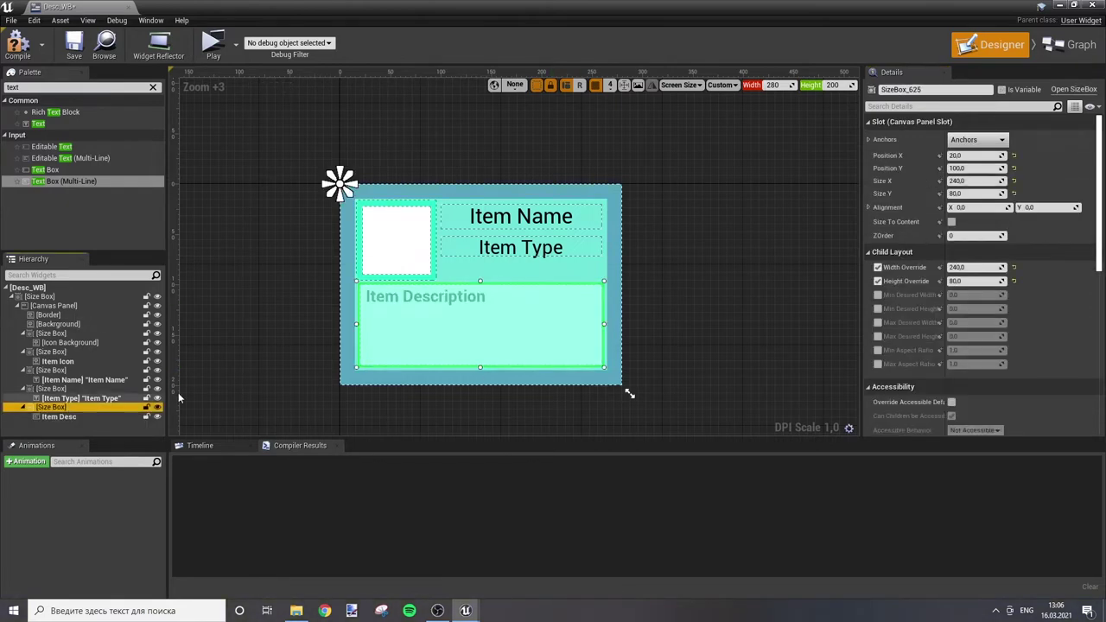
# Step: Raise the description size box's ZOrder above the background, checking the other widgets' ZOrders
pyautogui.click(974, 234)
pyautogui.write('5')
pyautogui.press('Return')
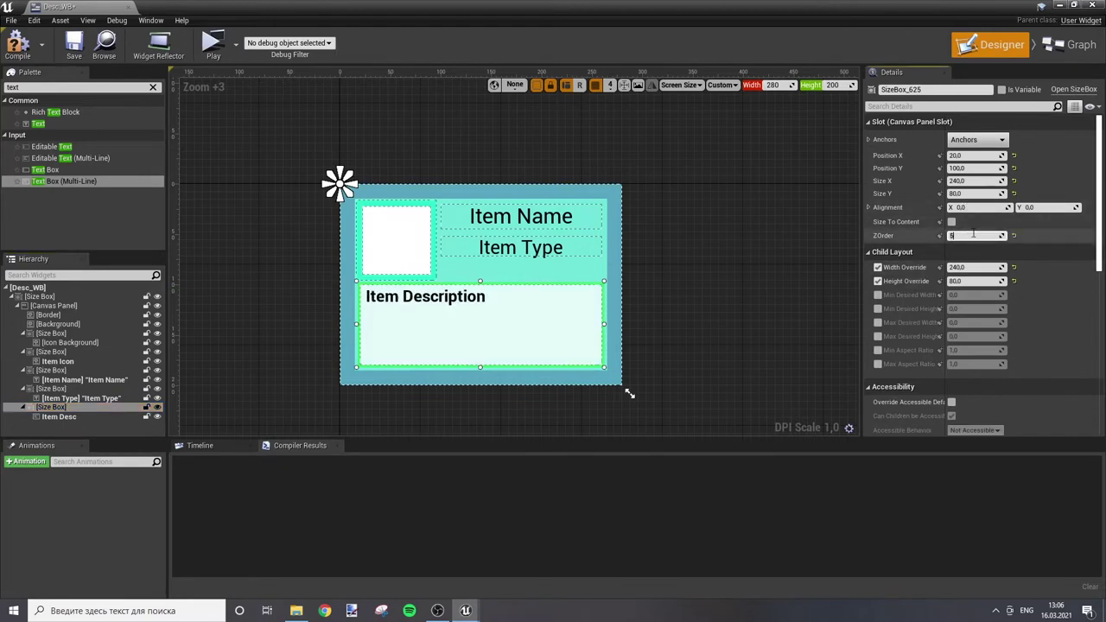
pyautogui.click(466, 251)
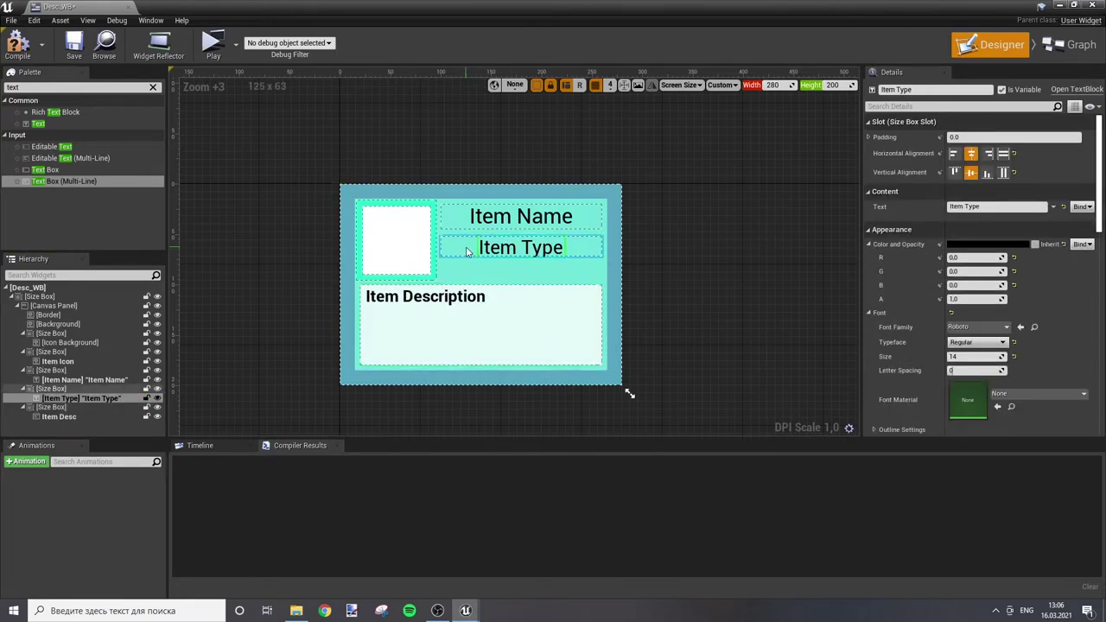
pyautogui.click(467, 251)
pyautogui.click(600, 226)
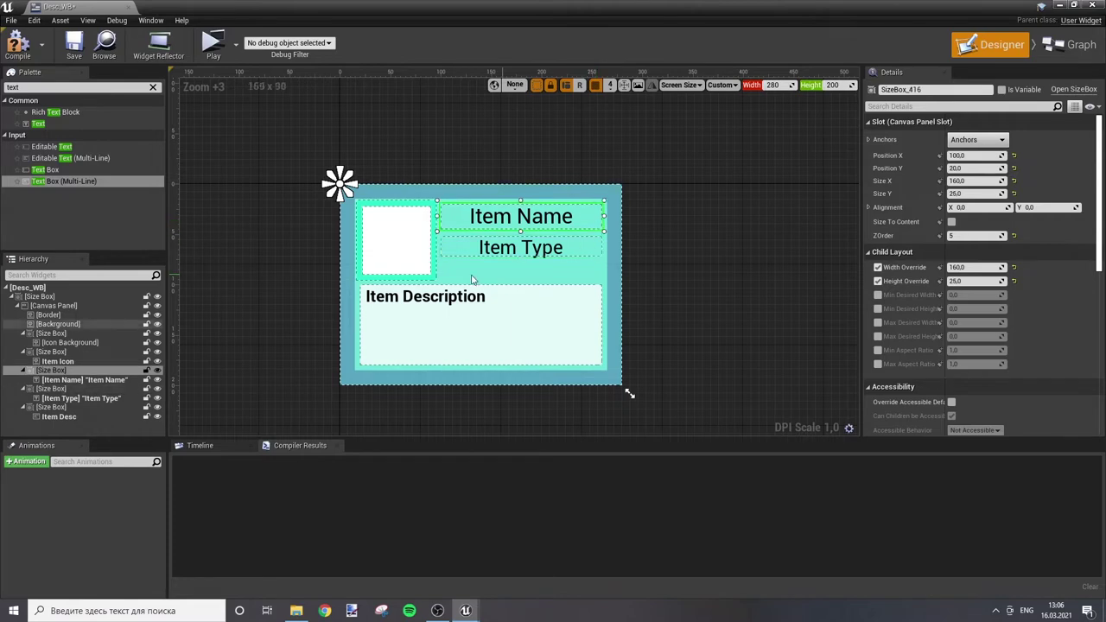
pyautogui.click(419, 251)
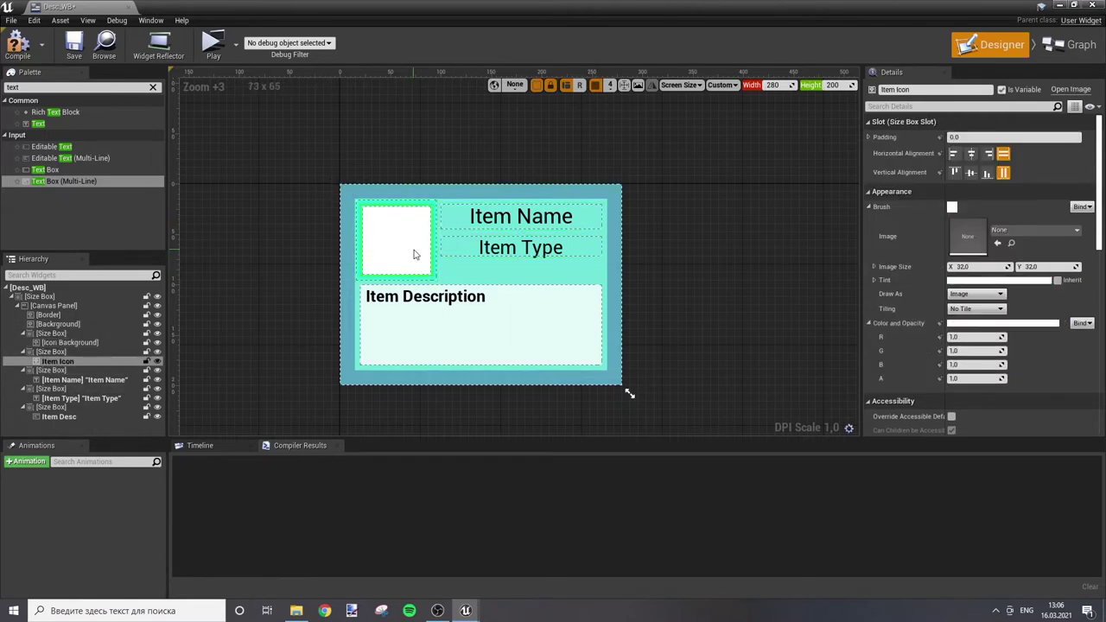
pyautogui.click(83, 353)
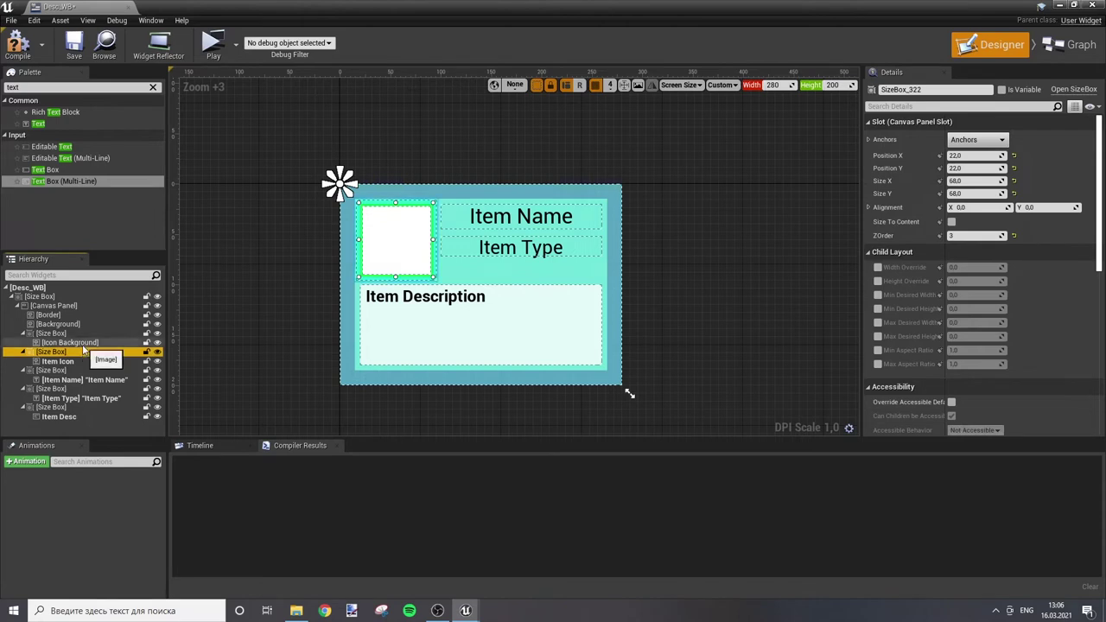
pyautogui.click(970, 237)
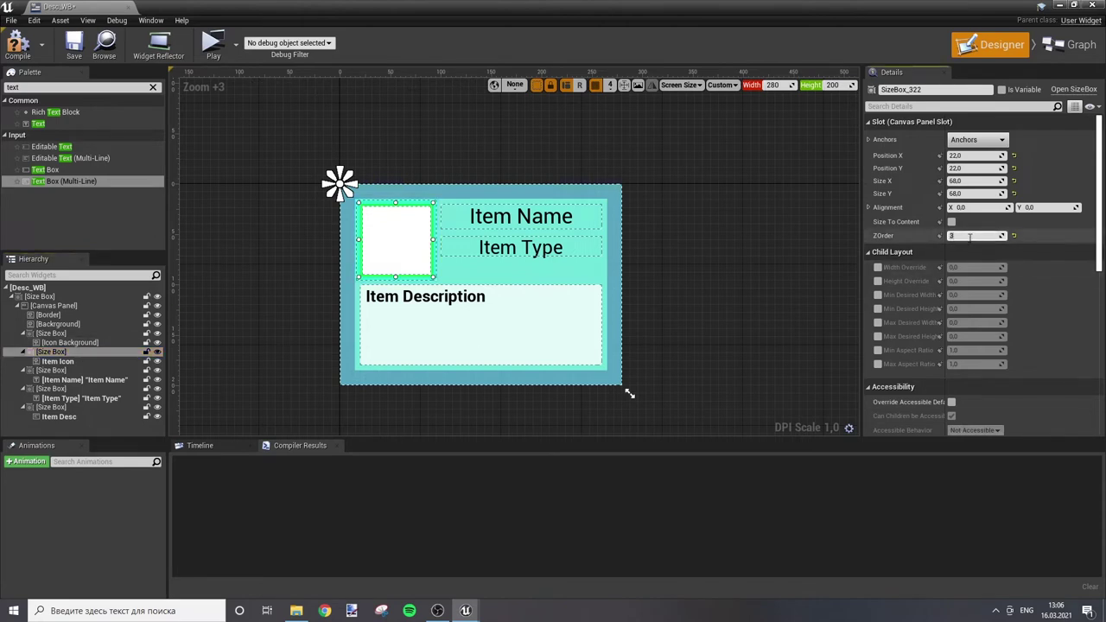
# Step: Tick Is Read Only on the Item Desc text box
pyautogui.click(87, 420)
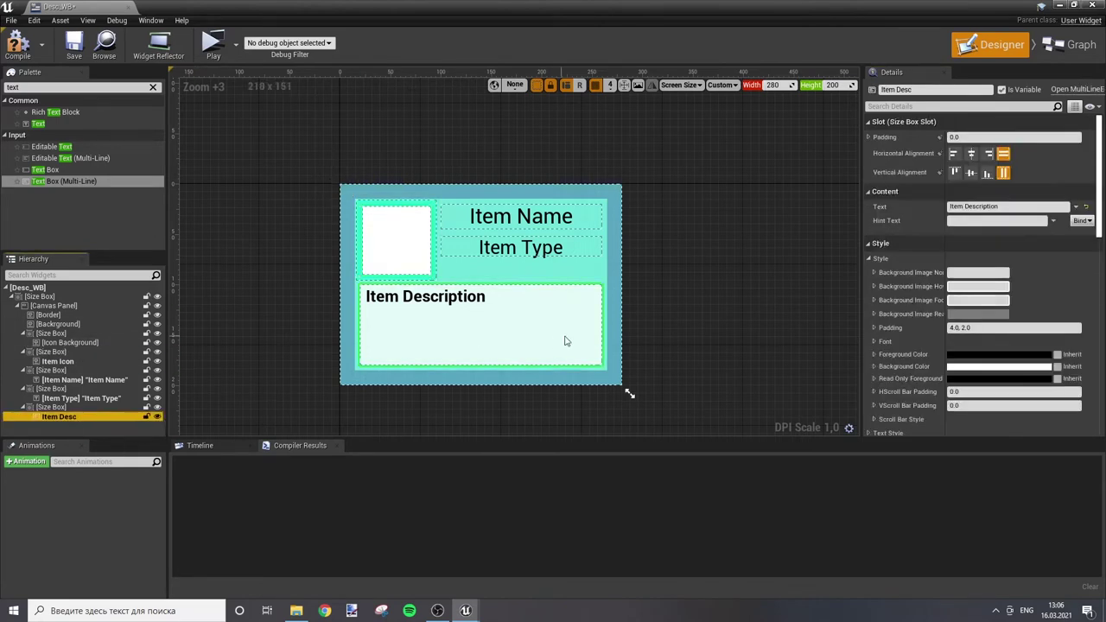
pyautogui.scroll(-2, 912, 317)
pyautogui.scroll(-2, 911, 314)
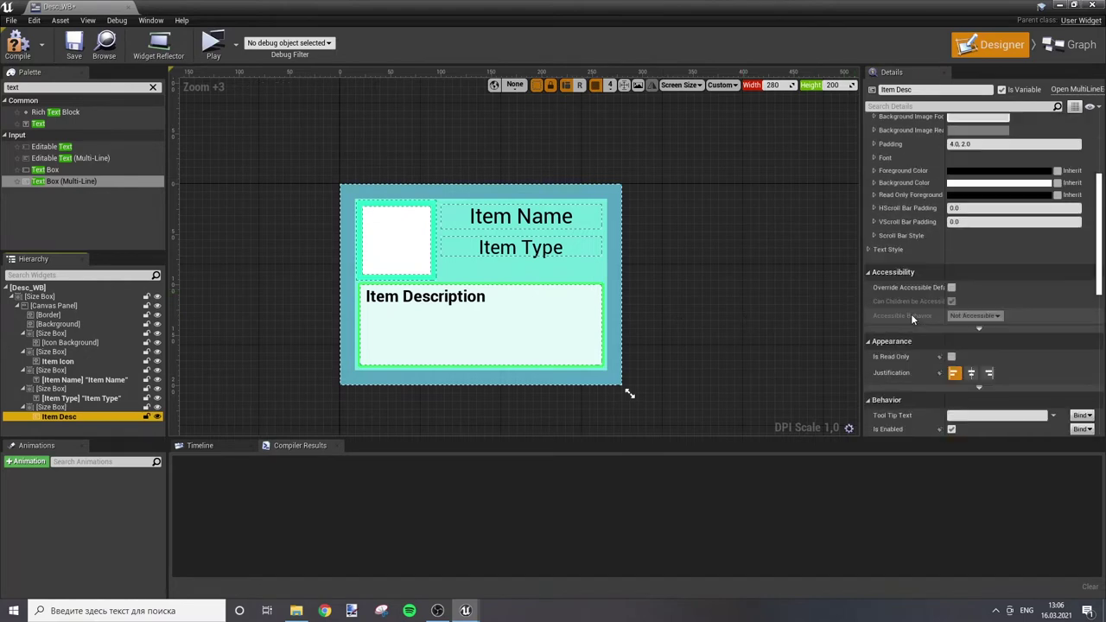
pyautogui.scroll(-2, 911, 313)
pyautogui.scroll(-2, 911, 314)
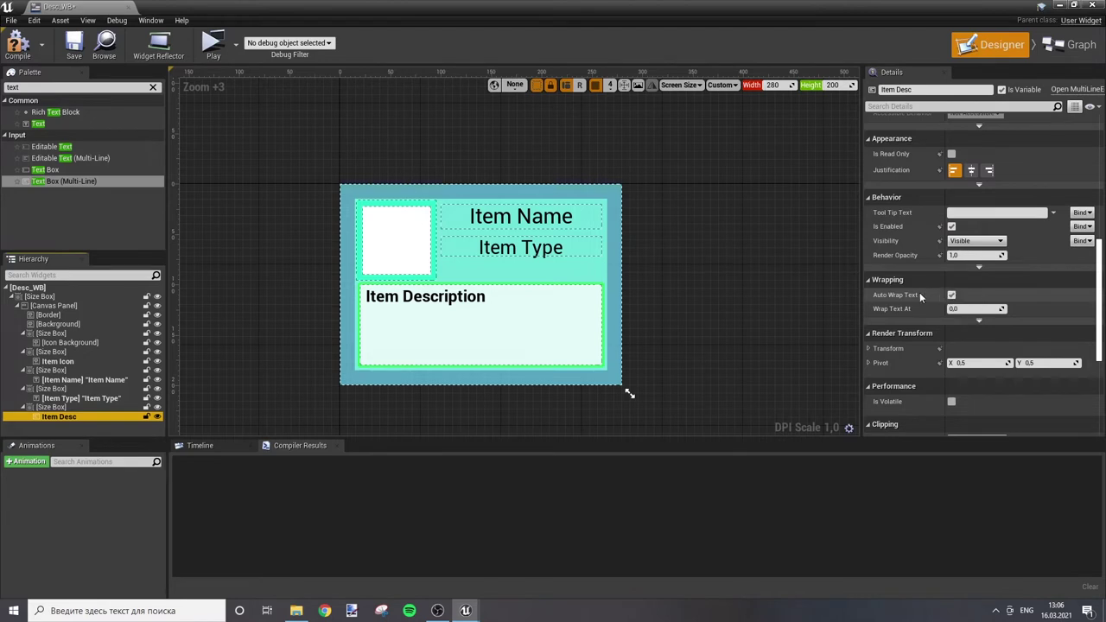
pyautogui.scroll(2, 919, 292)
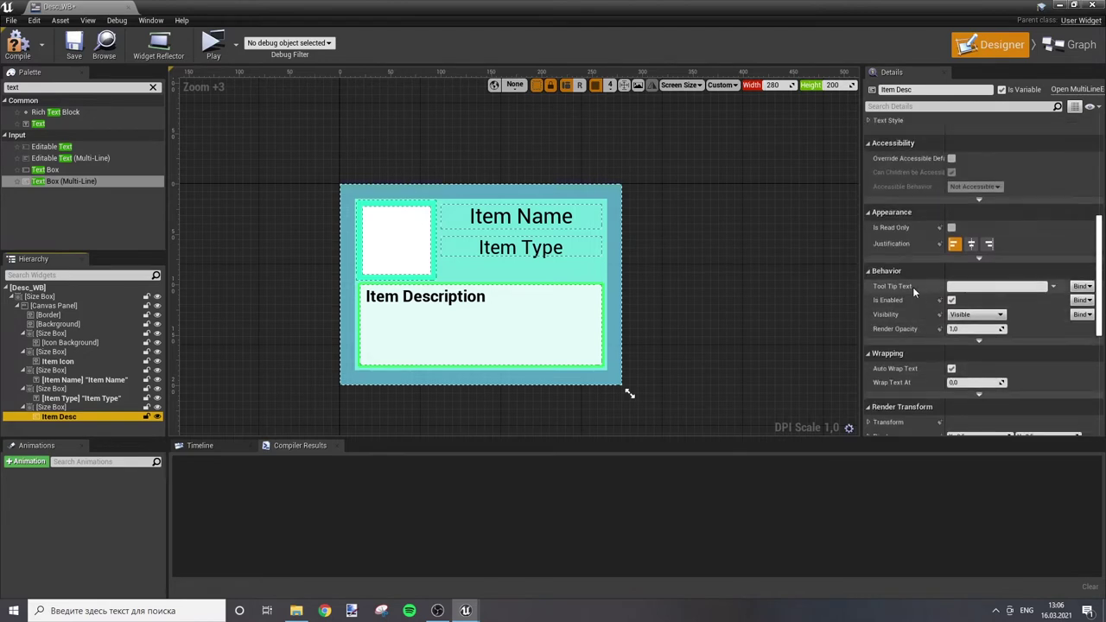
pyautogui.click(951, 229)
pyautogui.scroll(2, 906, 282)
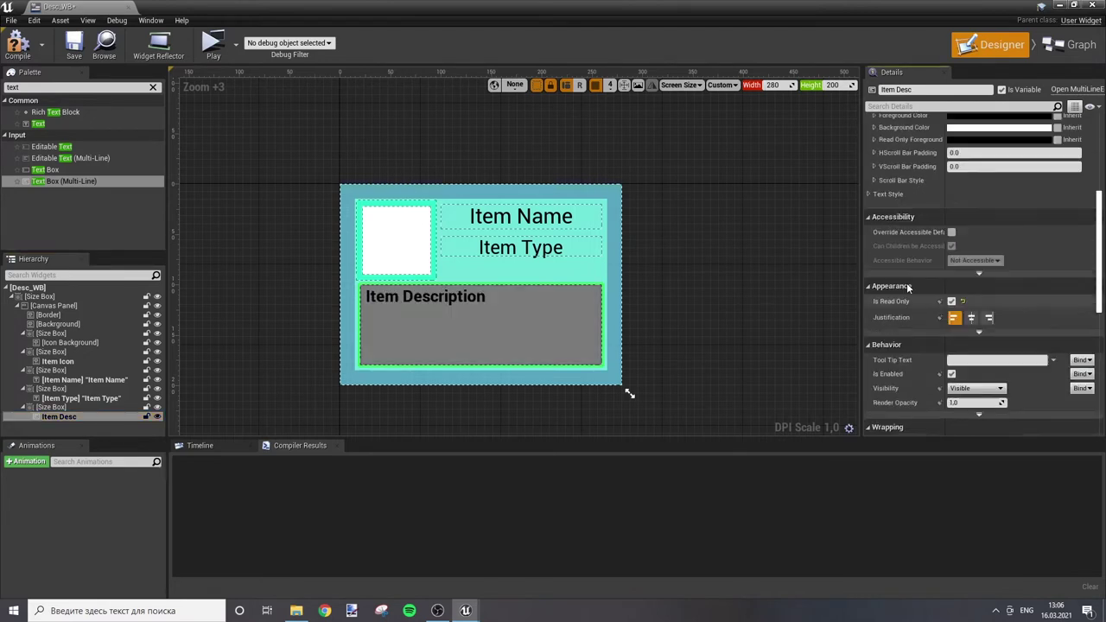
pyautogui.scroll(3, 906, 283)
pyautogui.scroll(2, 906, 282)
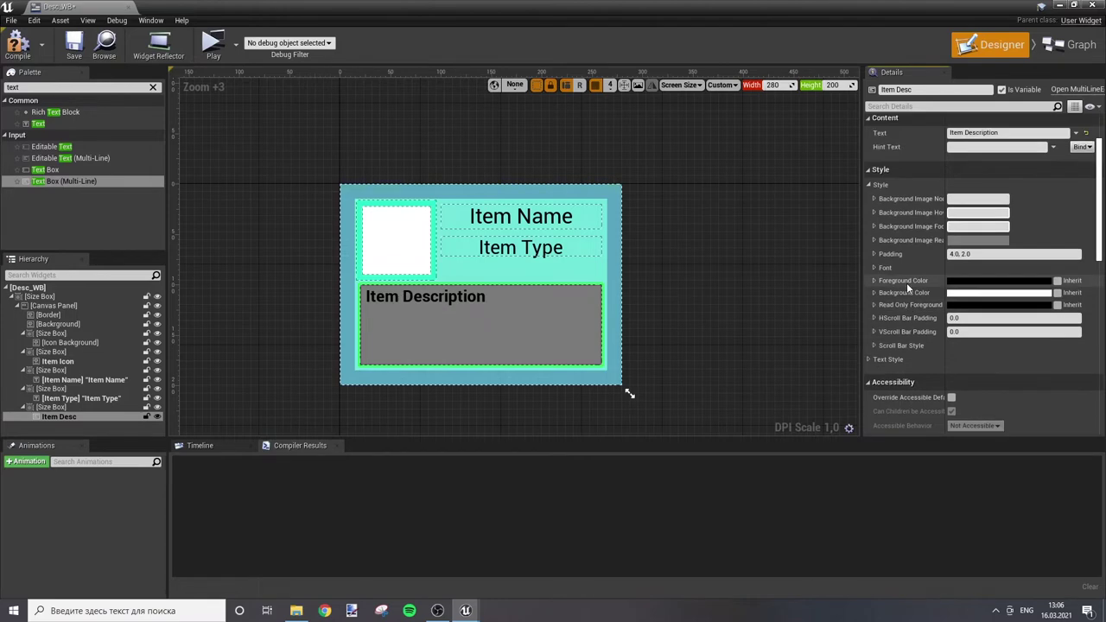
# Step: Set Item Desc's read-only background Draw As to None
pyautogui.click(874, 240)
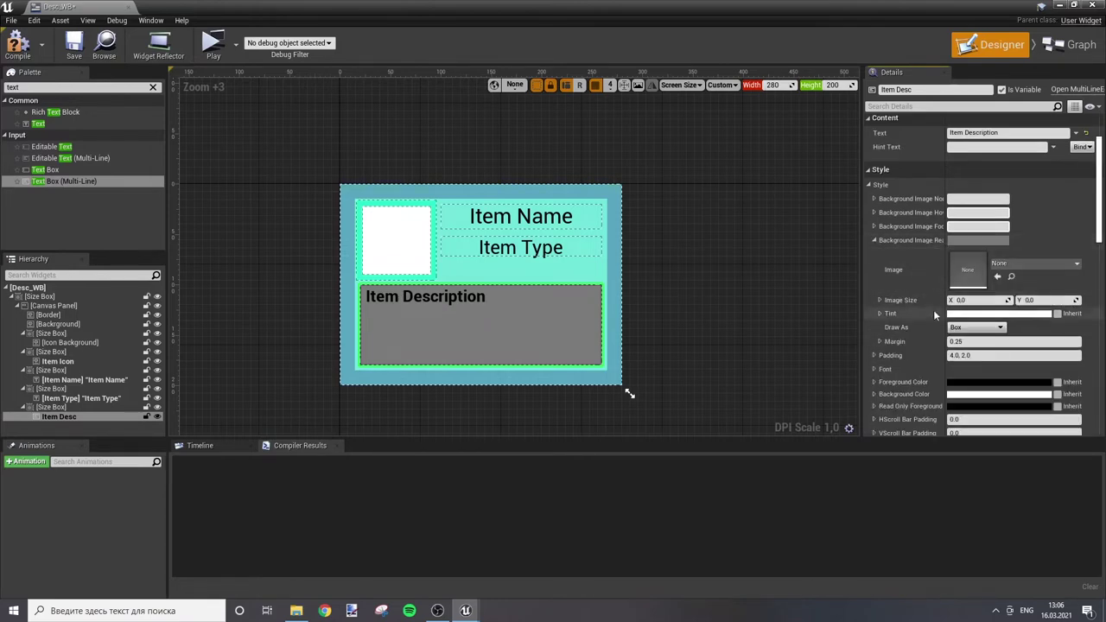
pyautogui.click(976, 326)
pyautogui.click(969, 341)
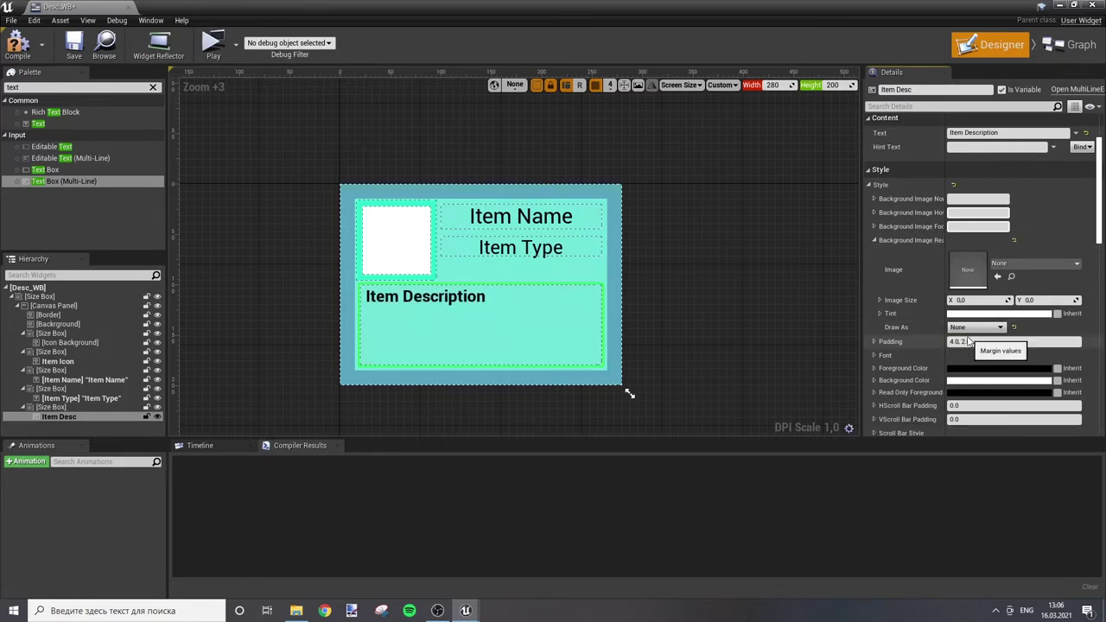
pyautogui.scroll(-1, 950, 324)
pyautogui.scroll(-1, 925, 304)
pyautogui.scroll(2, 917, 299)
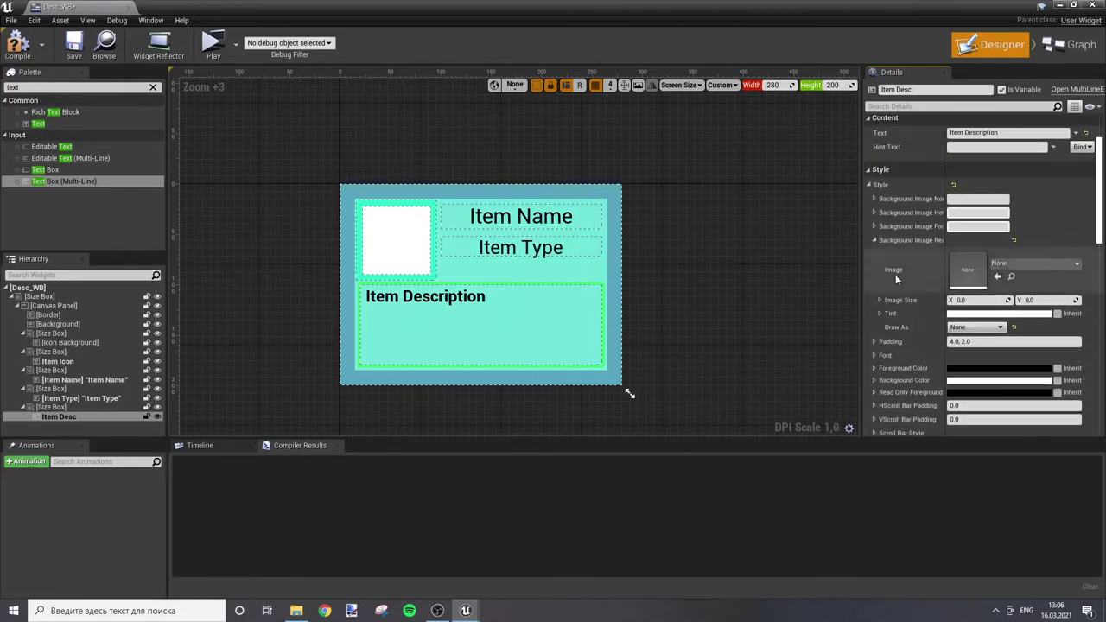
# Step: Inspect Item Desc's text style and font settings, then reopen the background image options
pyautogui.click(869, 184)
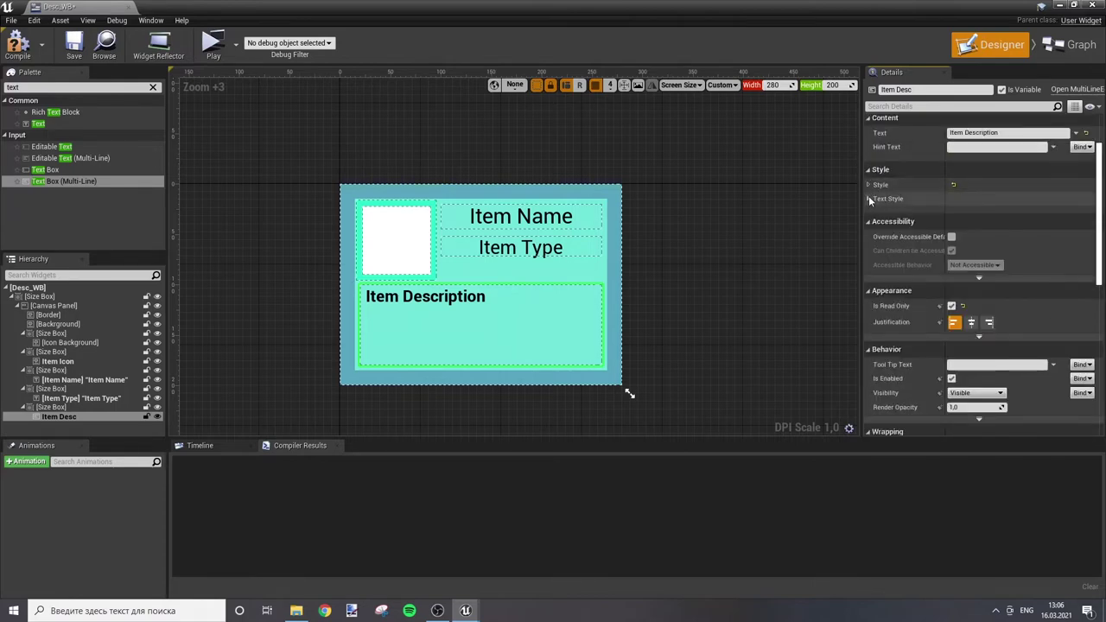
pyautogui.click(868, 196)
pyautogui.click(872, 213)
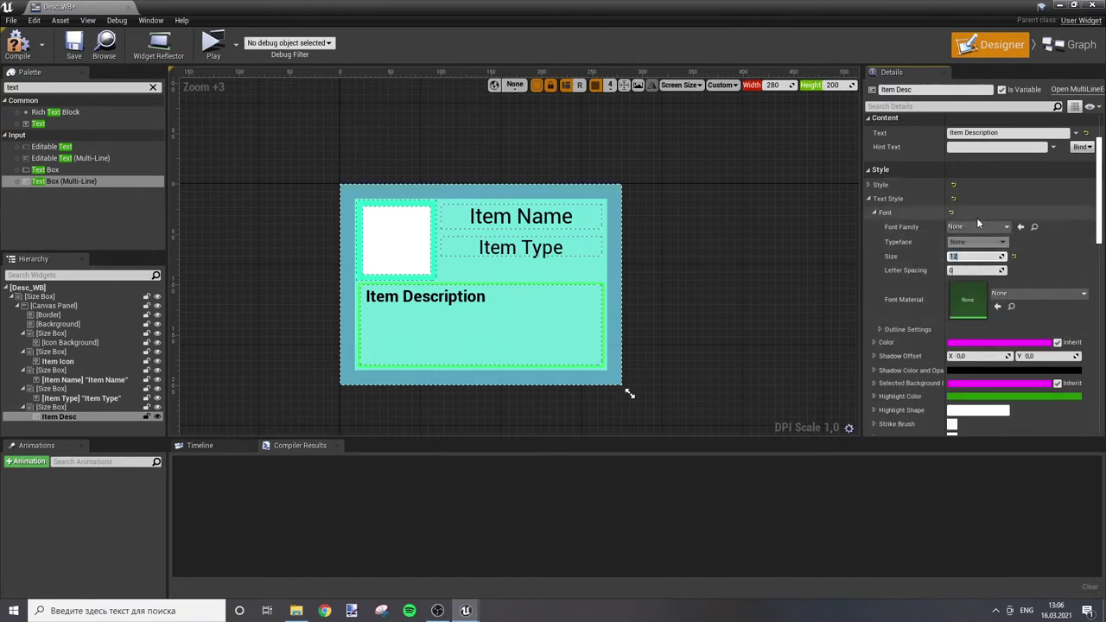
pyautogui.click(976, 228)
pyautogui.click(975, 228)
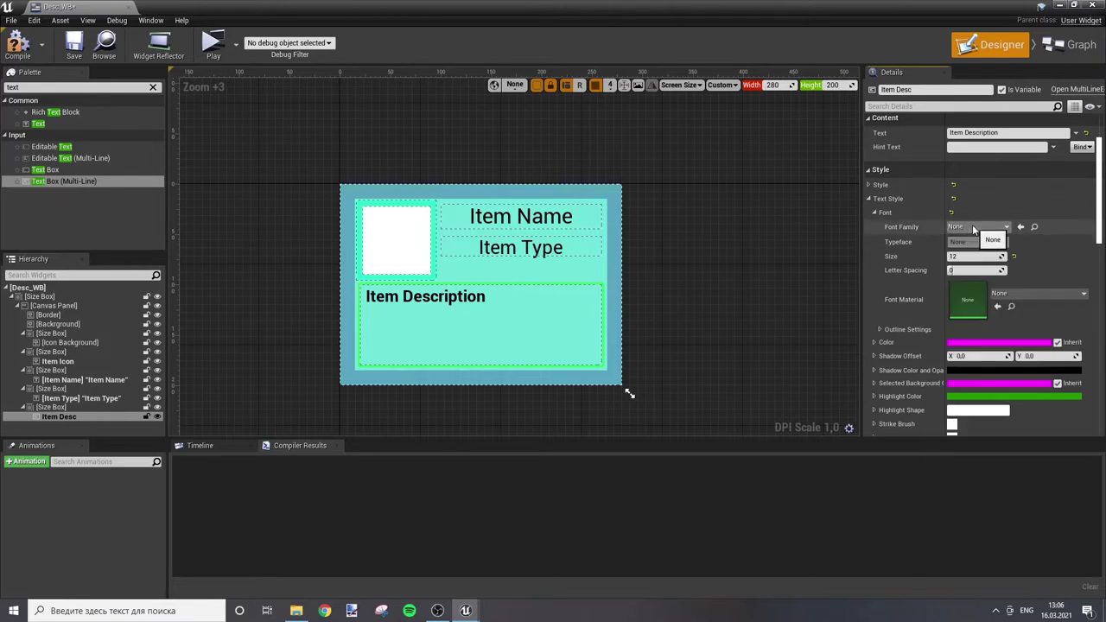
pyautogui.click(875, 212)
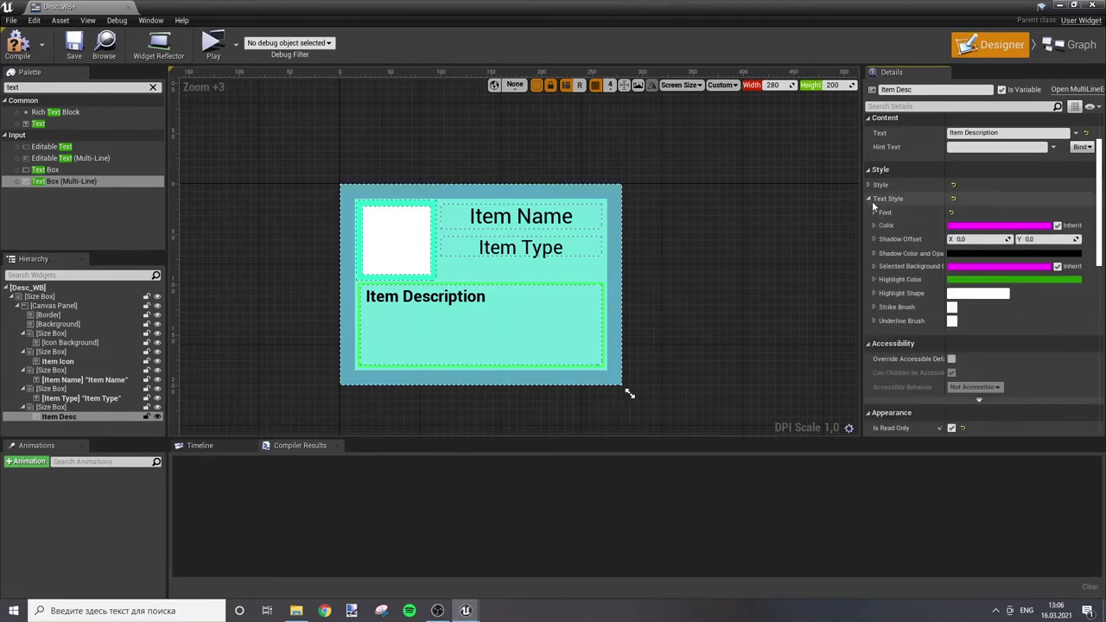
pyautogui.click(869, 185)
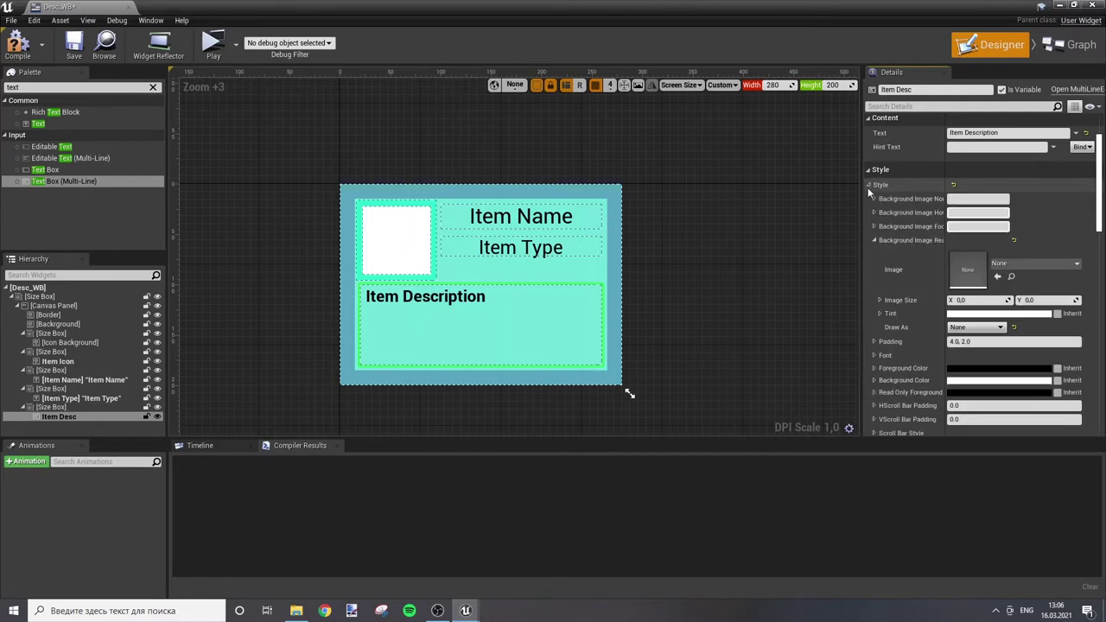
pyautogui.click(874, 241)
# Step: Check the description's foreground colour, cancelling the picker so it stays black
pyautogui.scroll(-2, 894, 261)
pyautogui.scroll(-1, 894, 261)
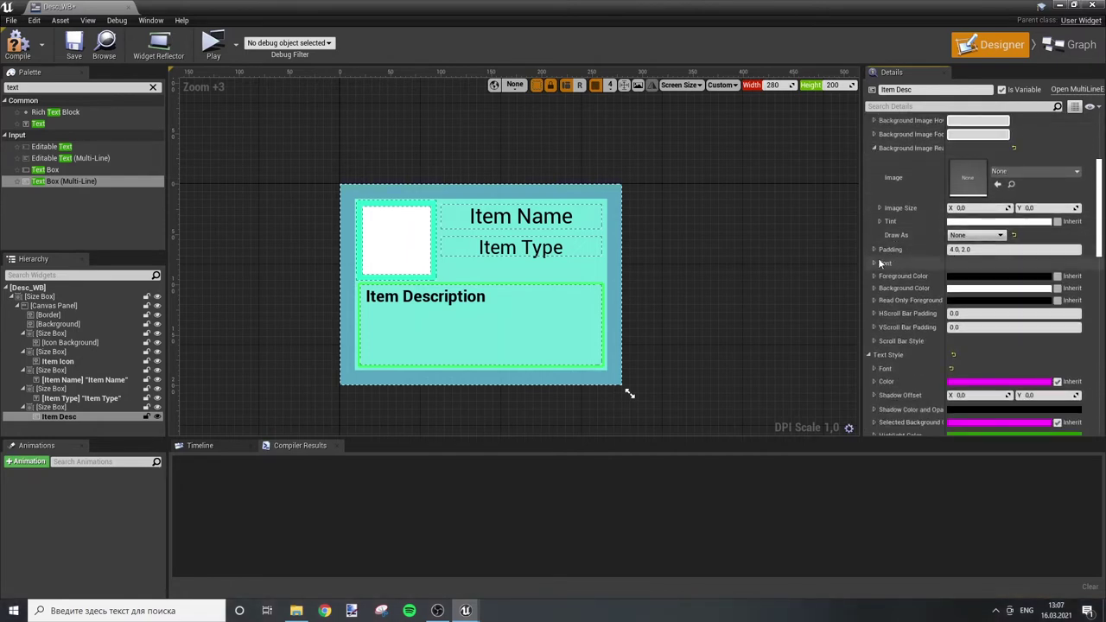
pyautogui.click(875, 277)
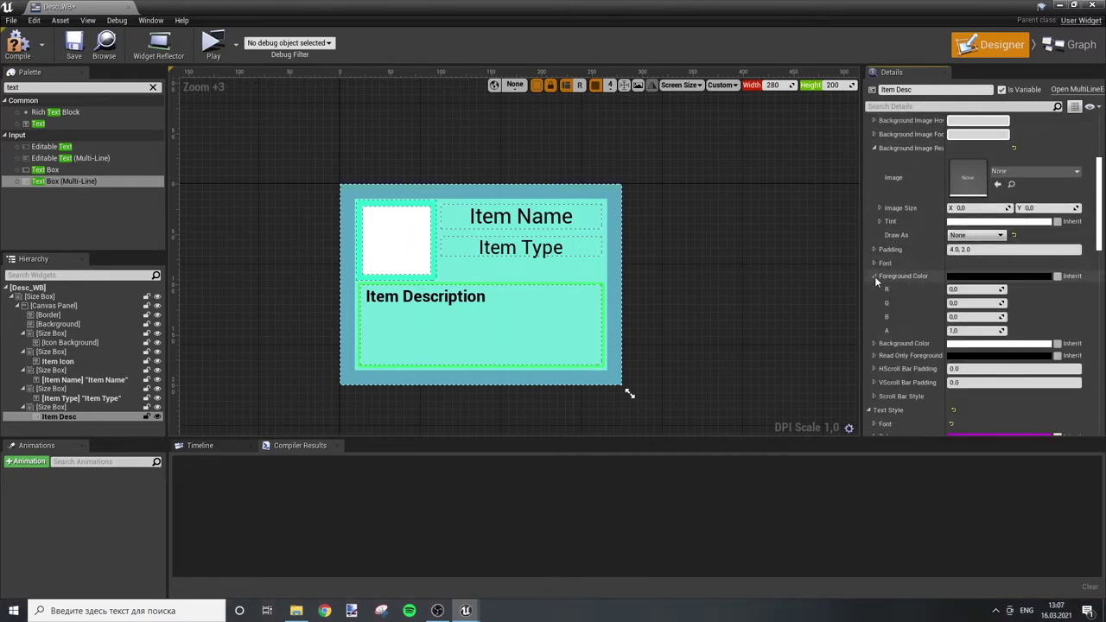
pyautogui.click(874, 276)
pyautogui.click(874, 277)
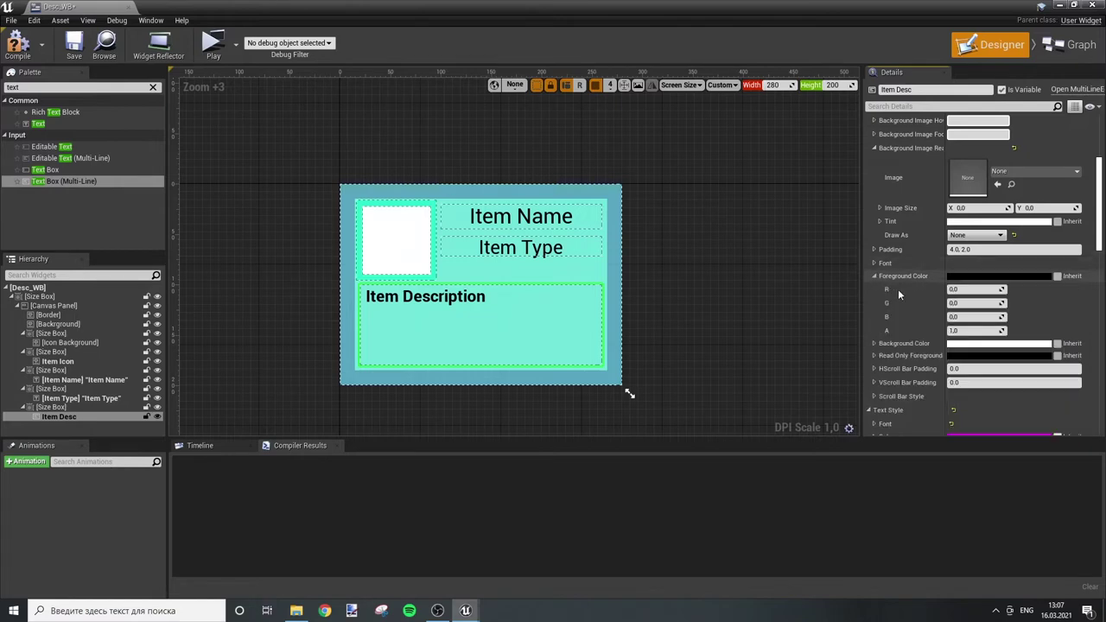
pyautogui.click(990, 289)
pyautogui.moveTo(849, 366); pyautogui.dragTo(900, 382)
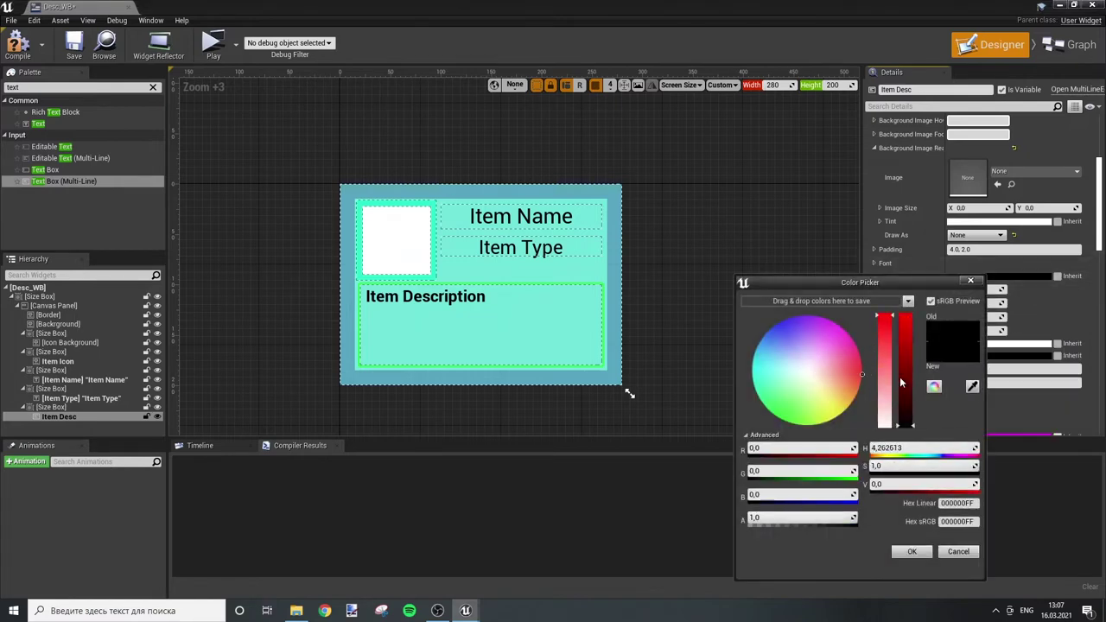
pyautogui.click(959, 552)
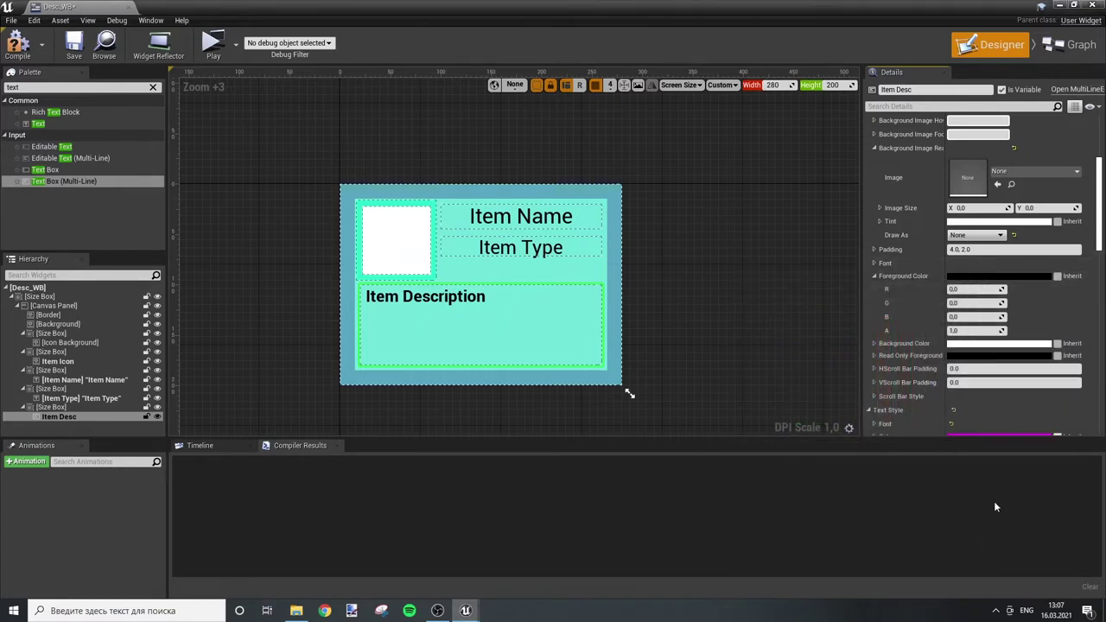
# Step: Change the Item Description typeface from Bold to Regular
pyautogui.click(874, 262)
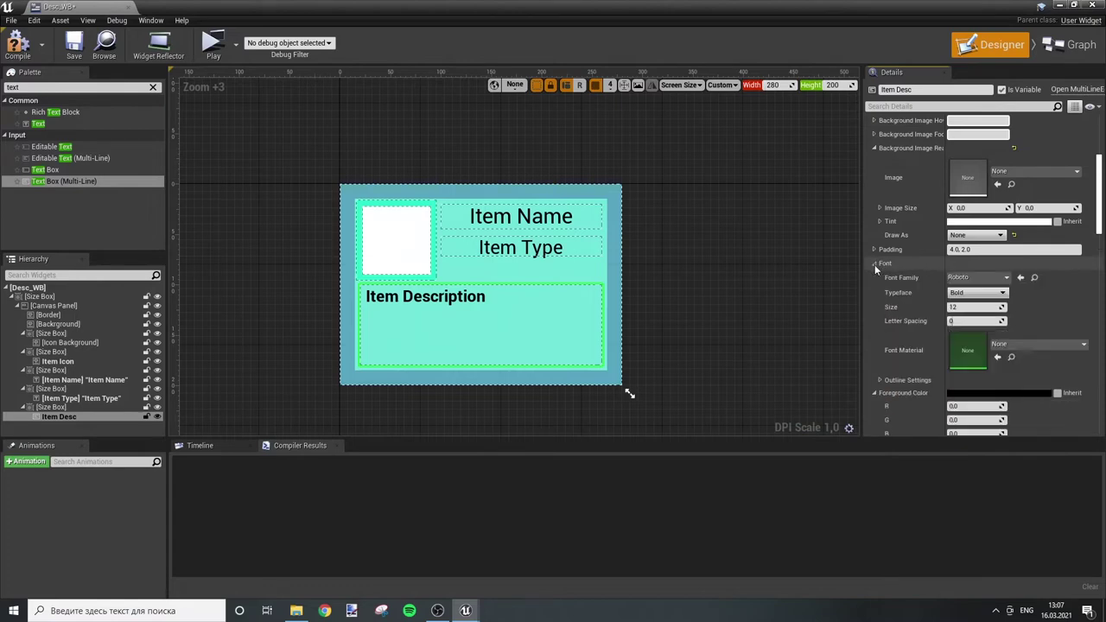
pyautogui.click(982, 298)
pyautogui.click(963, 329)
pyautogui.click(874, 263)
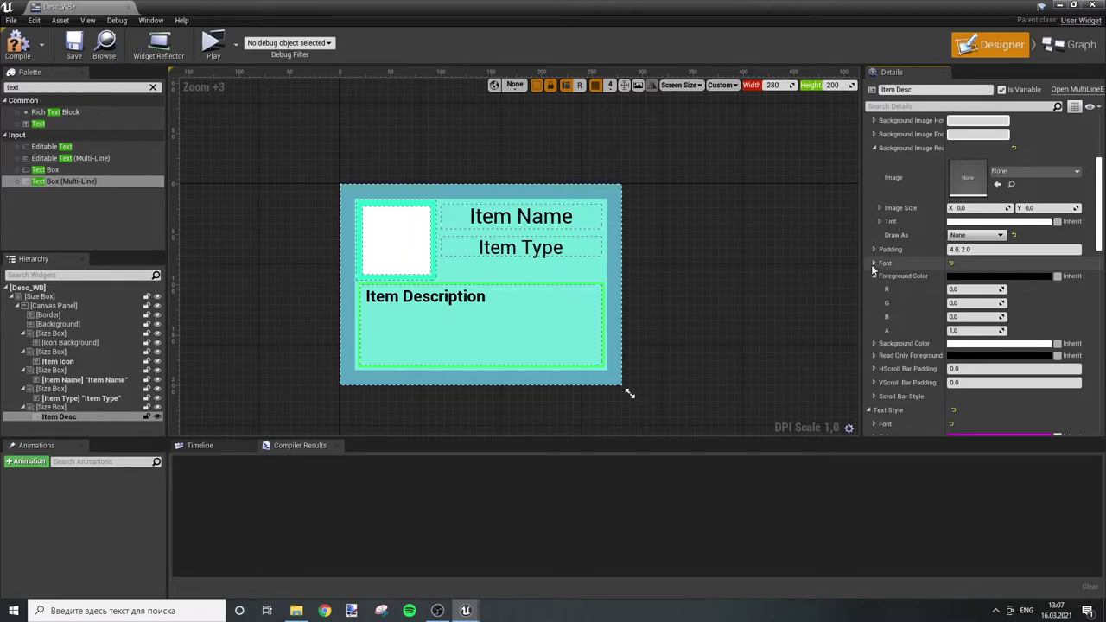
pyautogui.scroll(5, 882, 271)
pyautogui.click(869, 185)
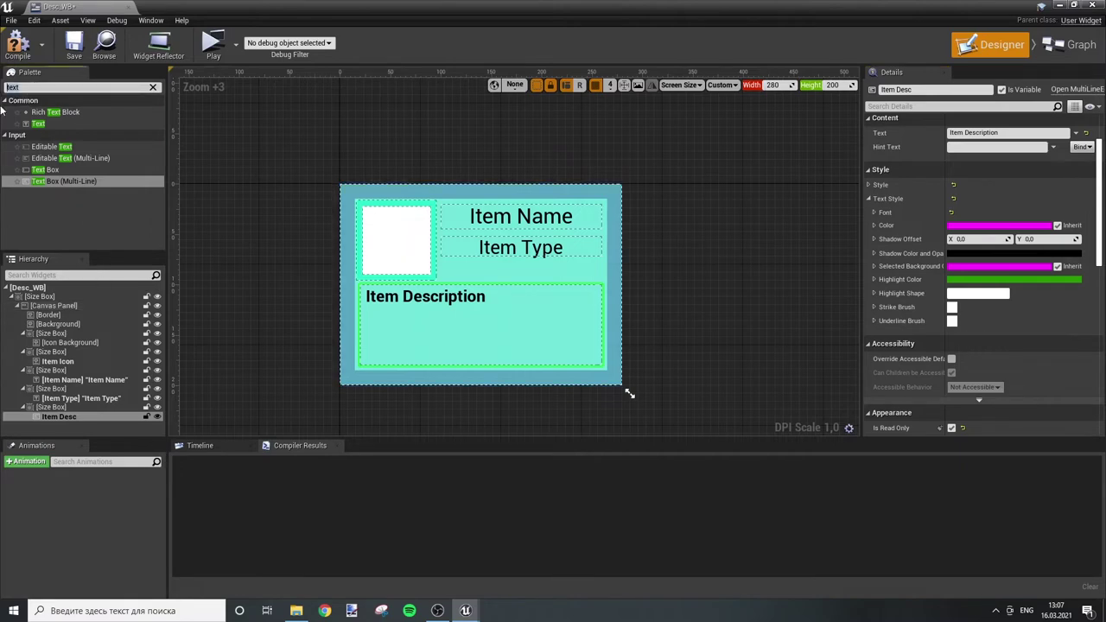
pyautogui.press('BackSpace')
pyautogui.press('BackSpace')
pyautogui.press('BackSpace')
# Step: Search the palette for 'size' and add a Size Box to the hierarchy
pyautogui.write('size')
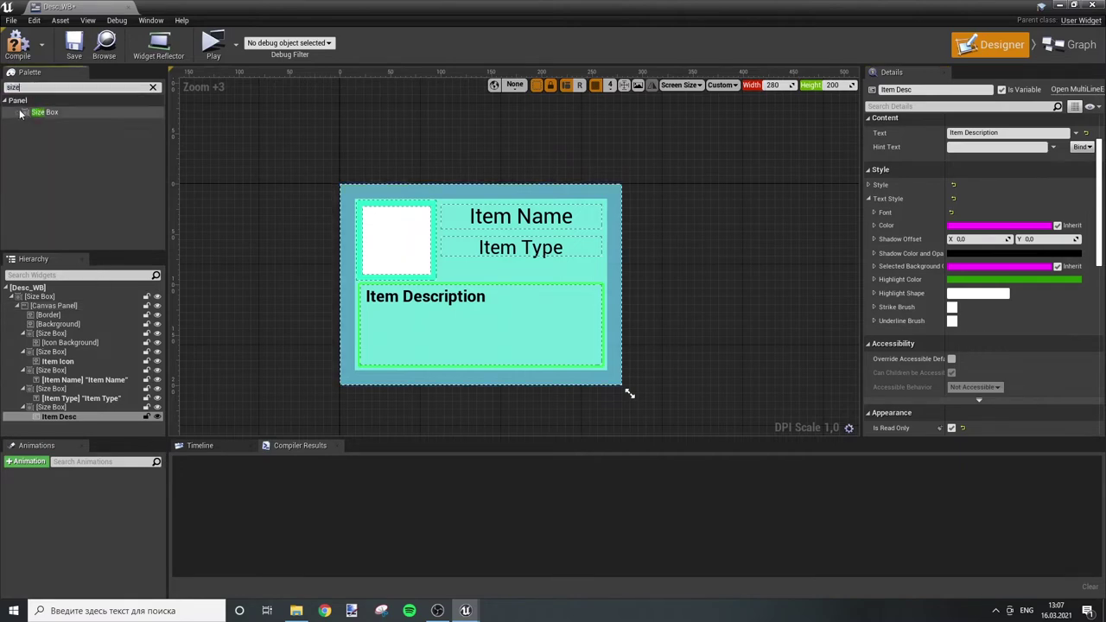
pyautogui.click(53, 116)
pyautogui.moveTo(53, 116); pyautogui.dragTo(57, 432)
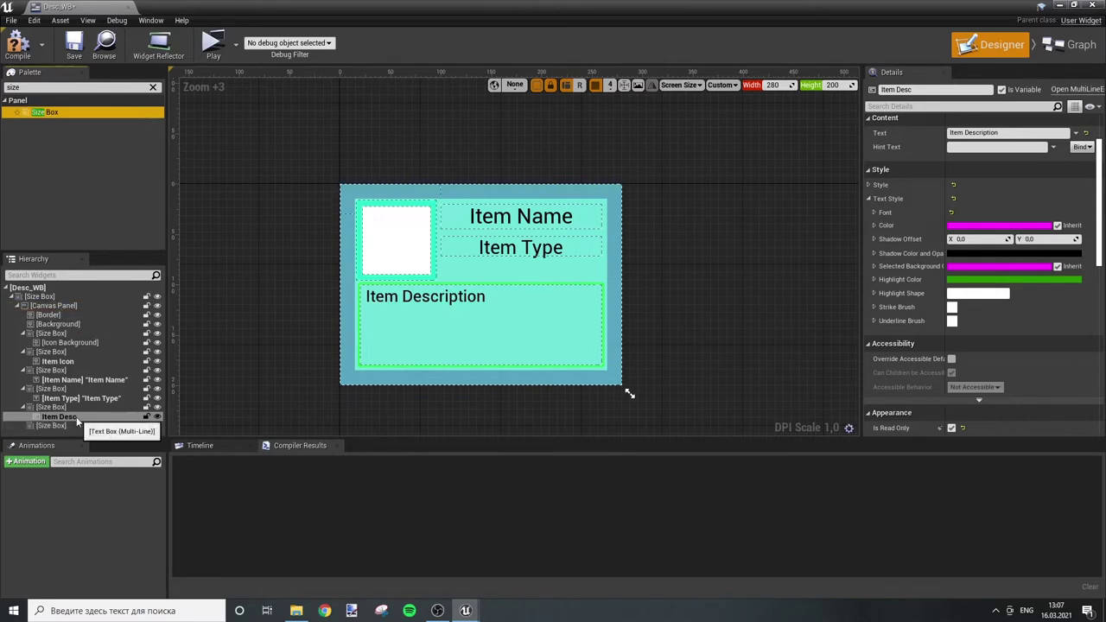
pyautogui.click(77, 418)
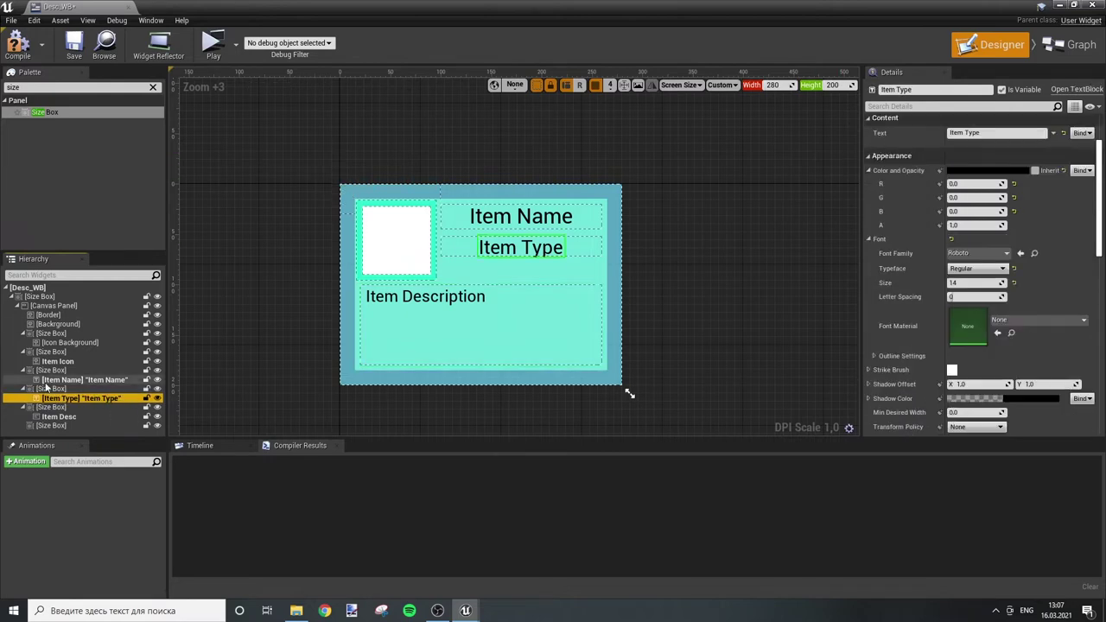
# Step: Glance at the Graph tab, then return to Designer and select the new Size Box
pyautogui.click(84, 380)
pyautogui.press('Up')
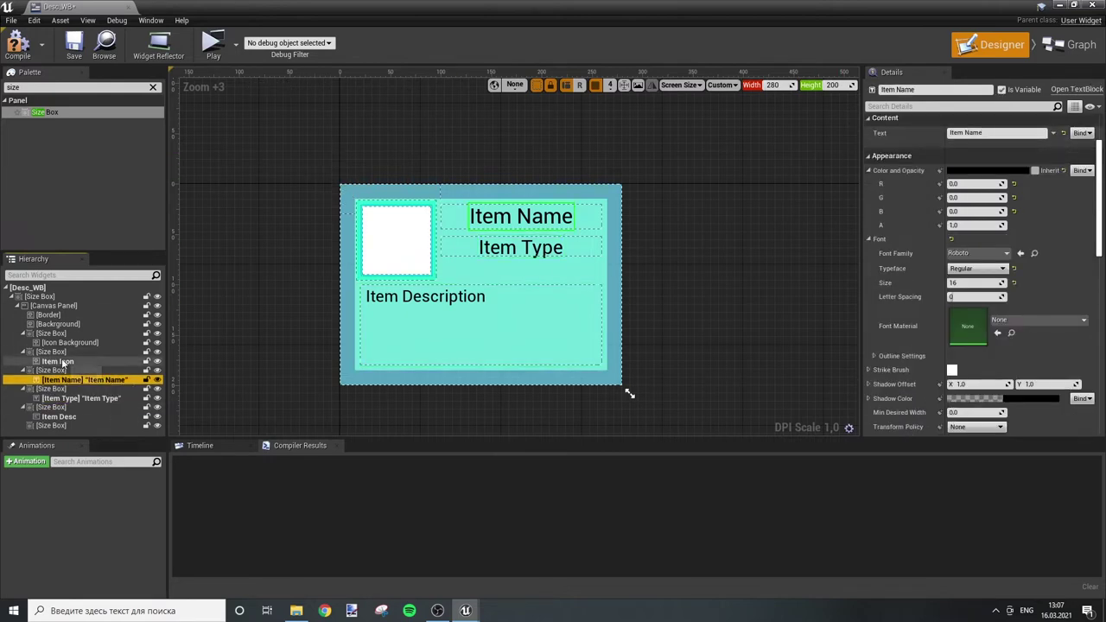
pyautogui.press('Up')
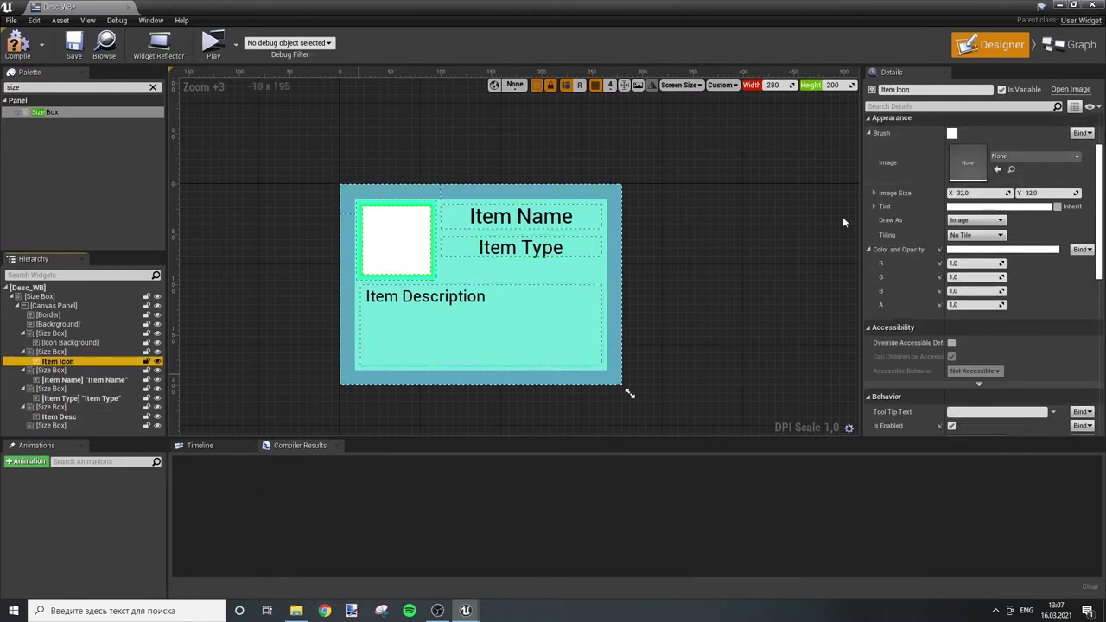
pyautogui.click(1072, 44)
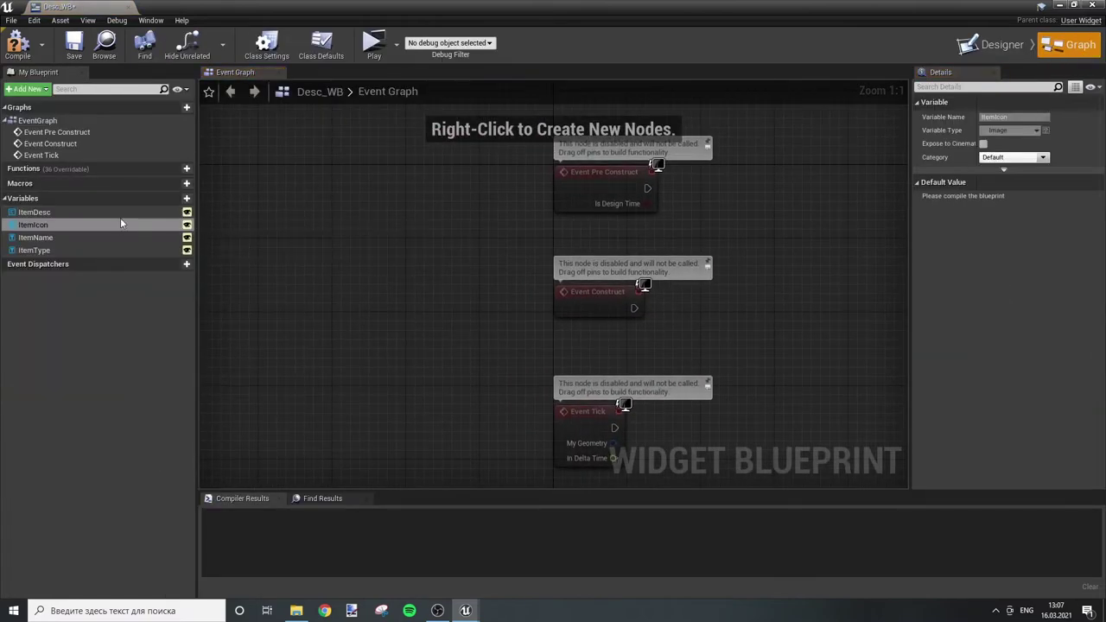
pyautogui.click(992, 45)
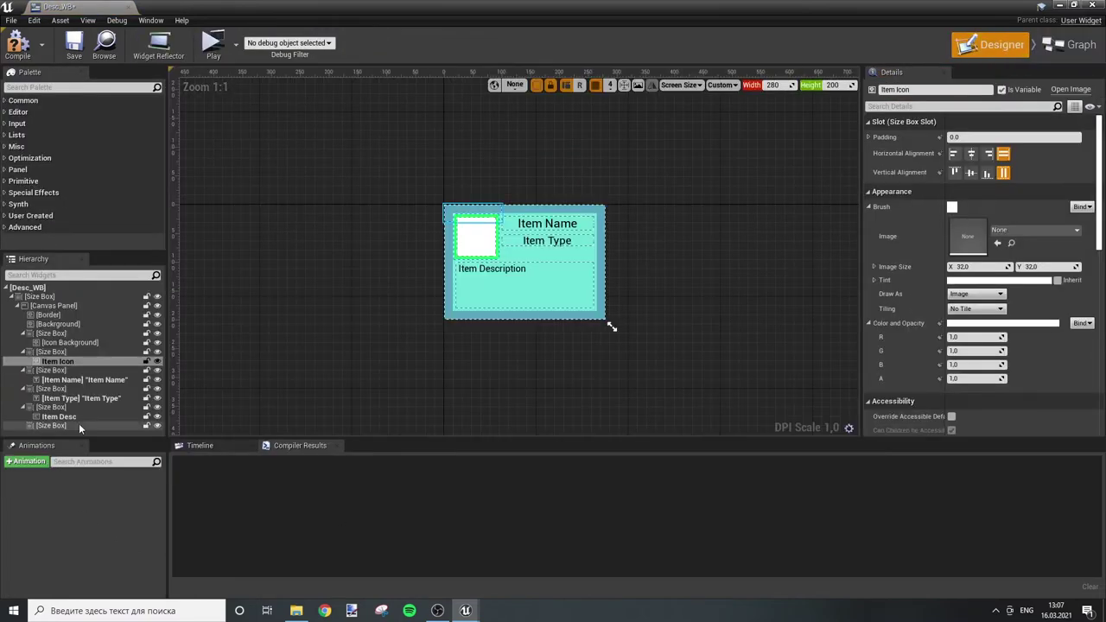
pyautogui.click(51, 425)
# Step: Move the new Size Box over the Item Type area, height 22 and Y position 50
pyautogui.scroll(6, 551, 239)
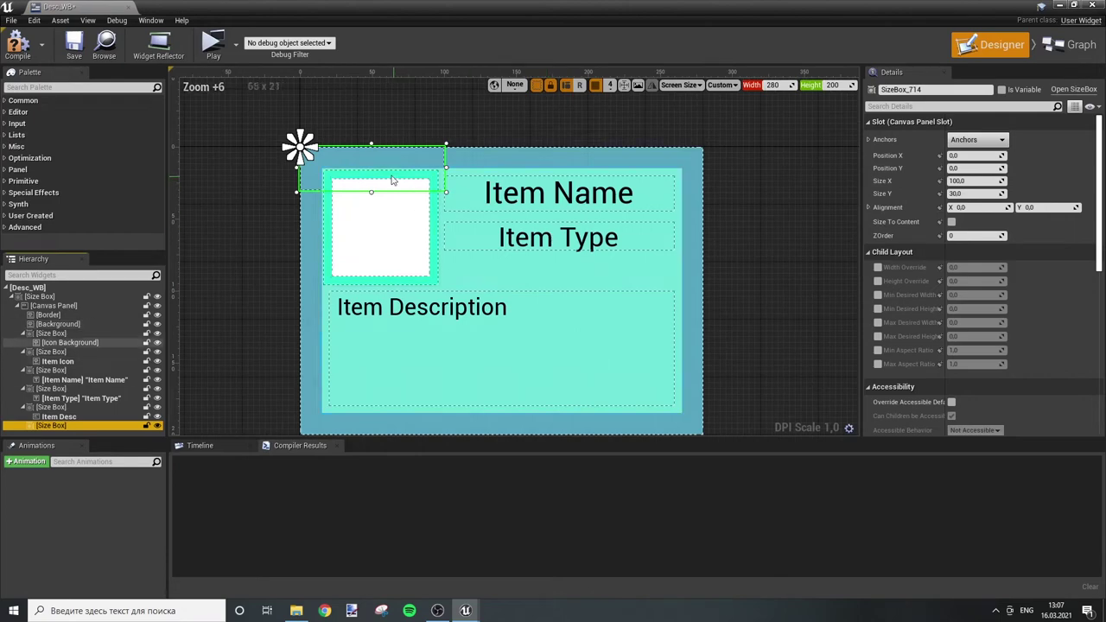
pyautogui.moveTo(373, 155); pyautogui.dragTo(534, 236)
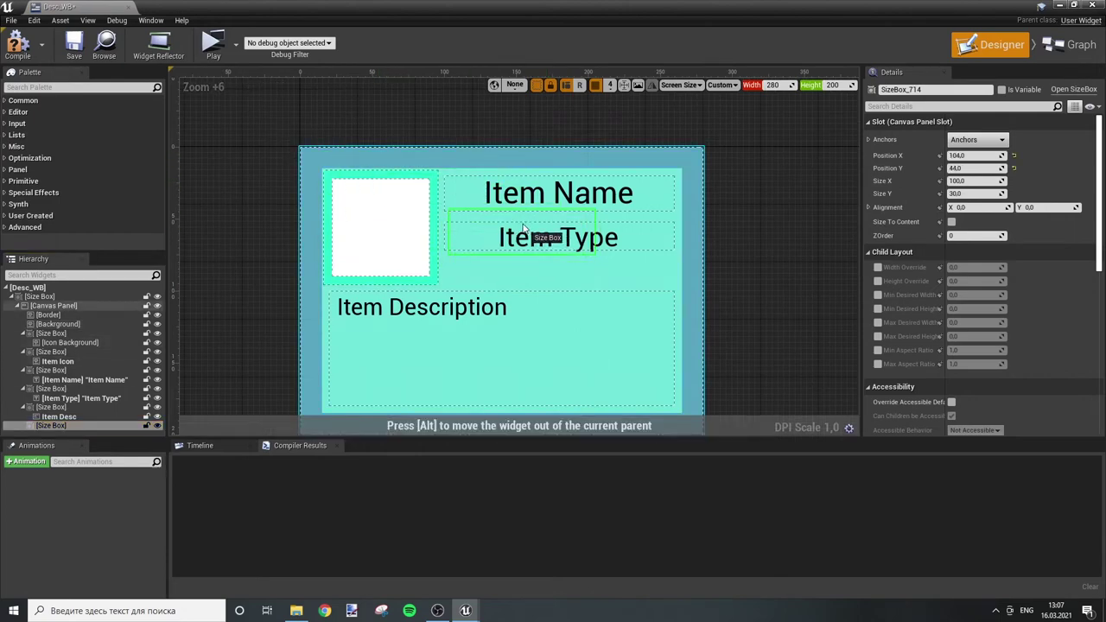
pyautogui.moveTo(534, 238); pyautogui.dragTo(522, 241)
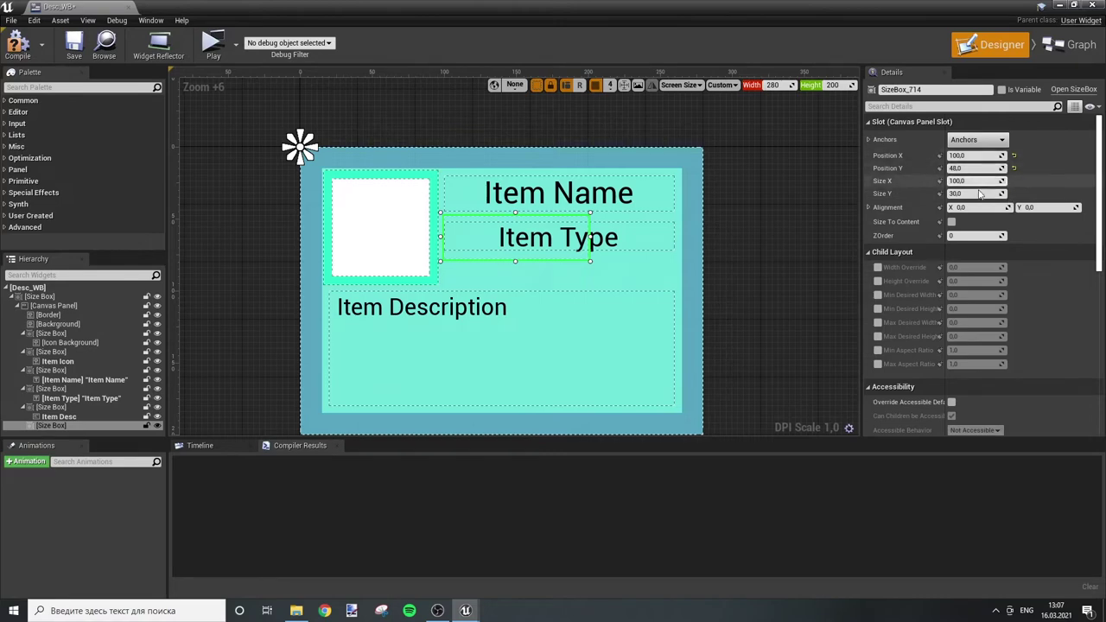
pyautogui.write('2')
pyautogui.press('Return')
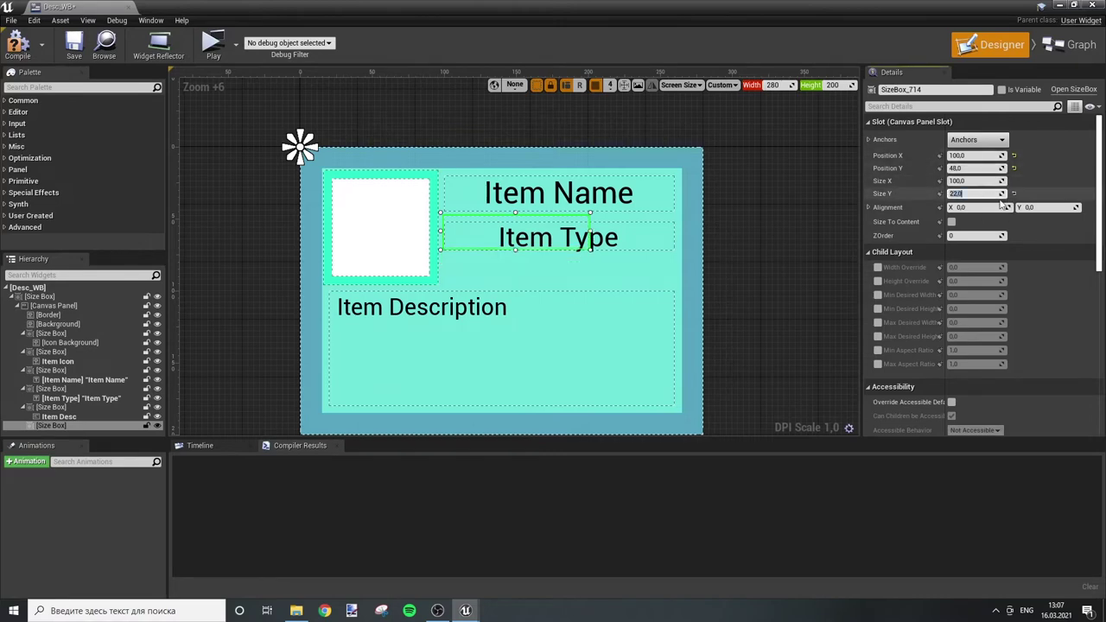
pyautogui.click(489, 222)
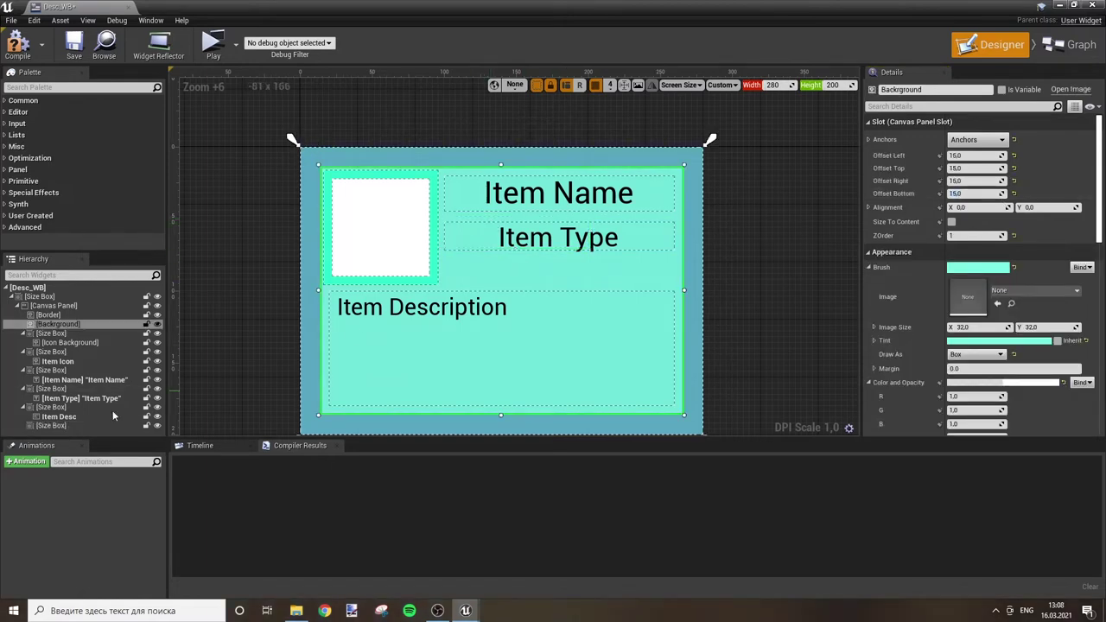
pyautogui.click(52, 425)
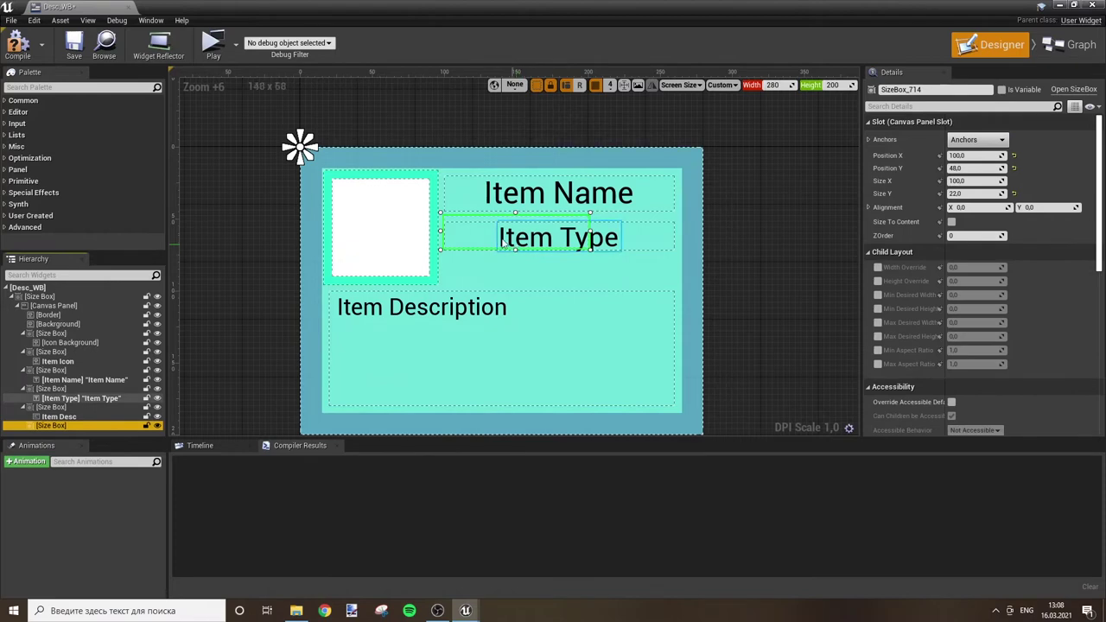
pyautogui.click(970, 170)
pyautogui.write('50')
pyautogui.press('Return')
pyautogui.press('Return')
pyautogui.press('Return')
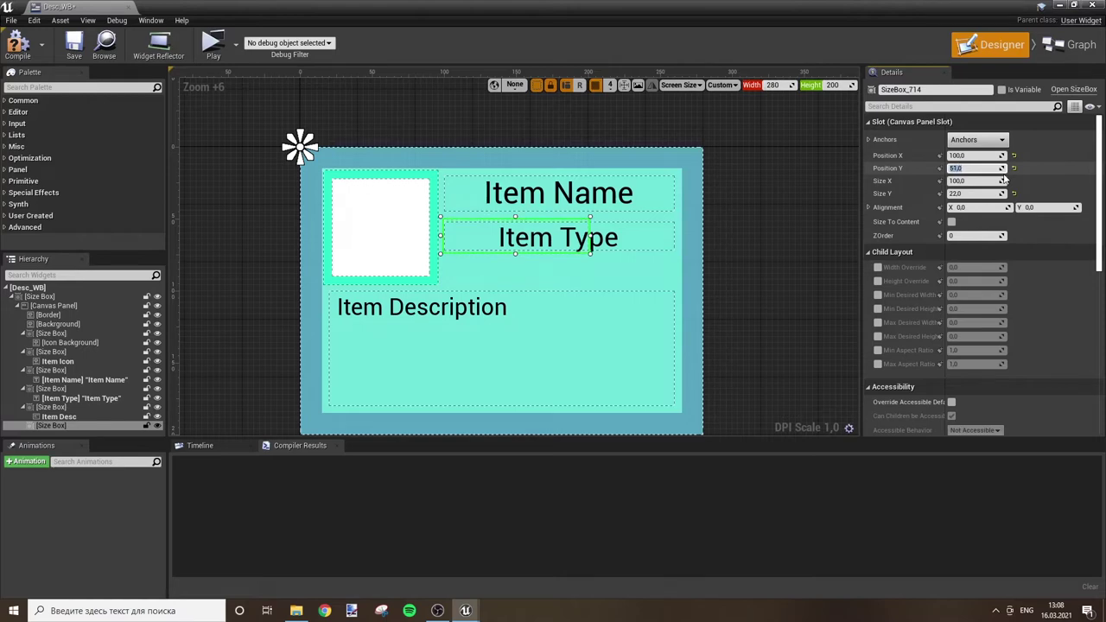
# Step: Make the Item Type box 164 wide and set its X position to 98
pyautogui.click(999, 180)
pyautogui.write('0')
pyautogui.press('Return')
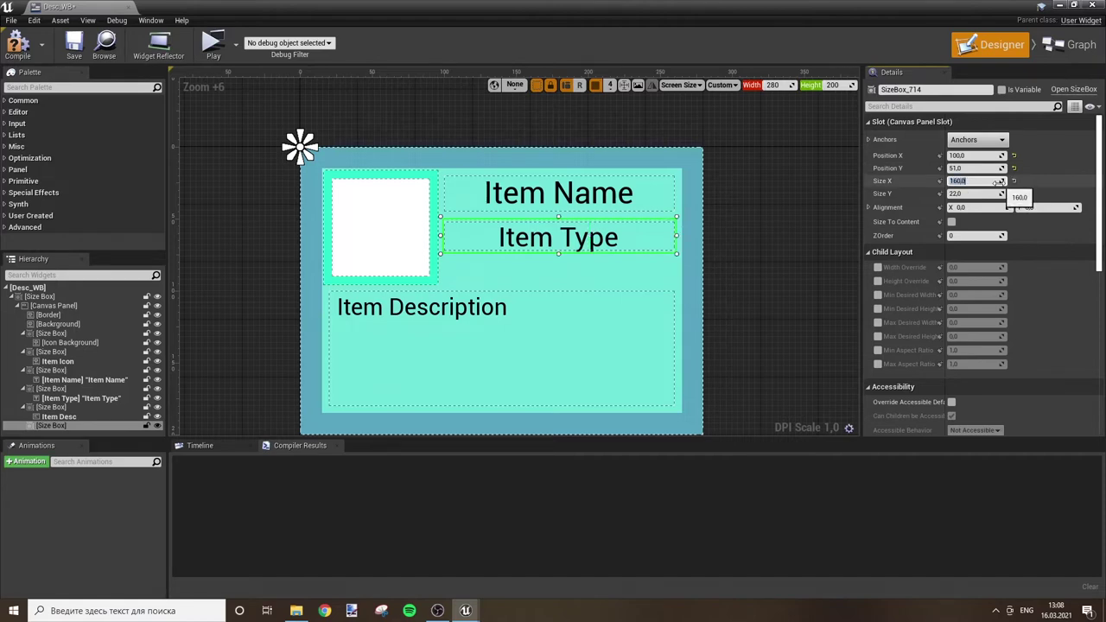
pyautogui.write('64')
pyautogui.press('Return')
pyautogui.click(979, 156)
pyautogui.write('98')
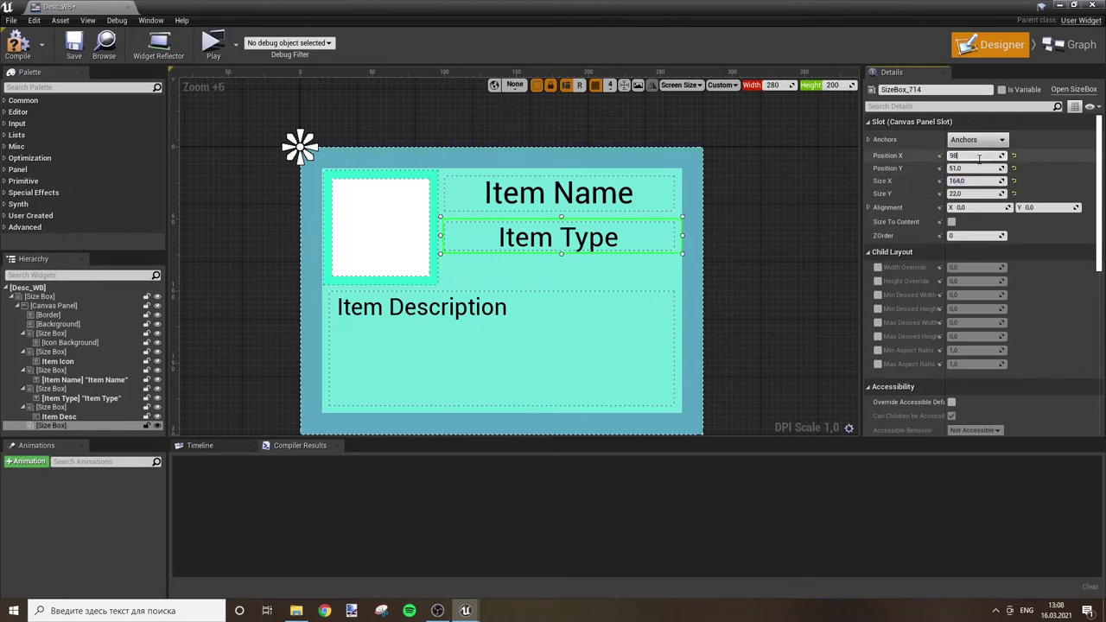
pyautogui.press('Return')
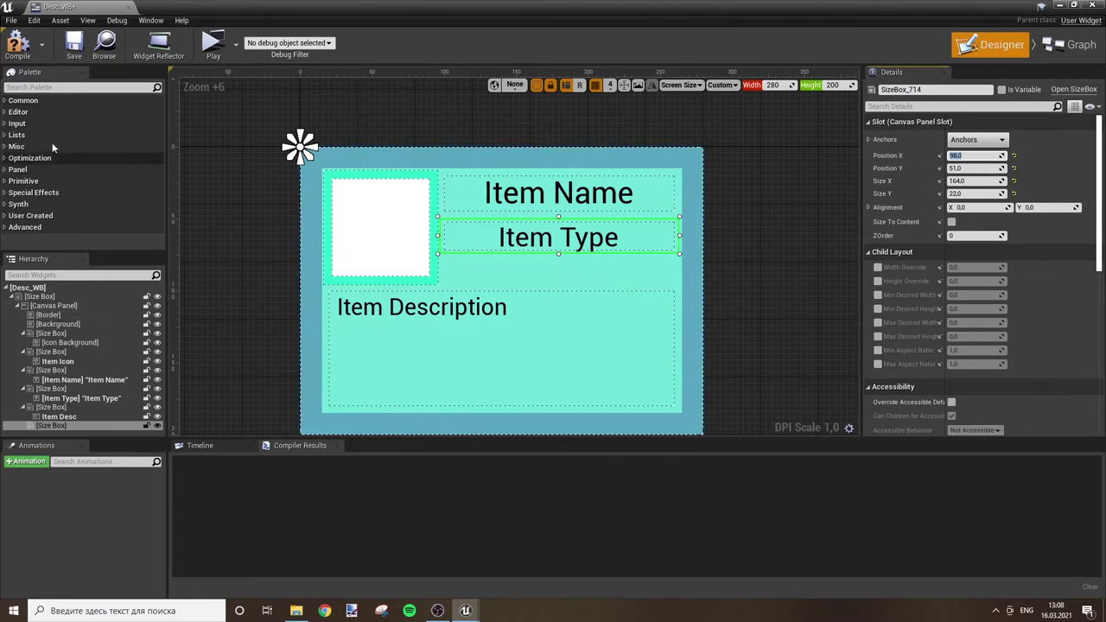
pyautogui.click(48, 86)
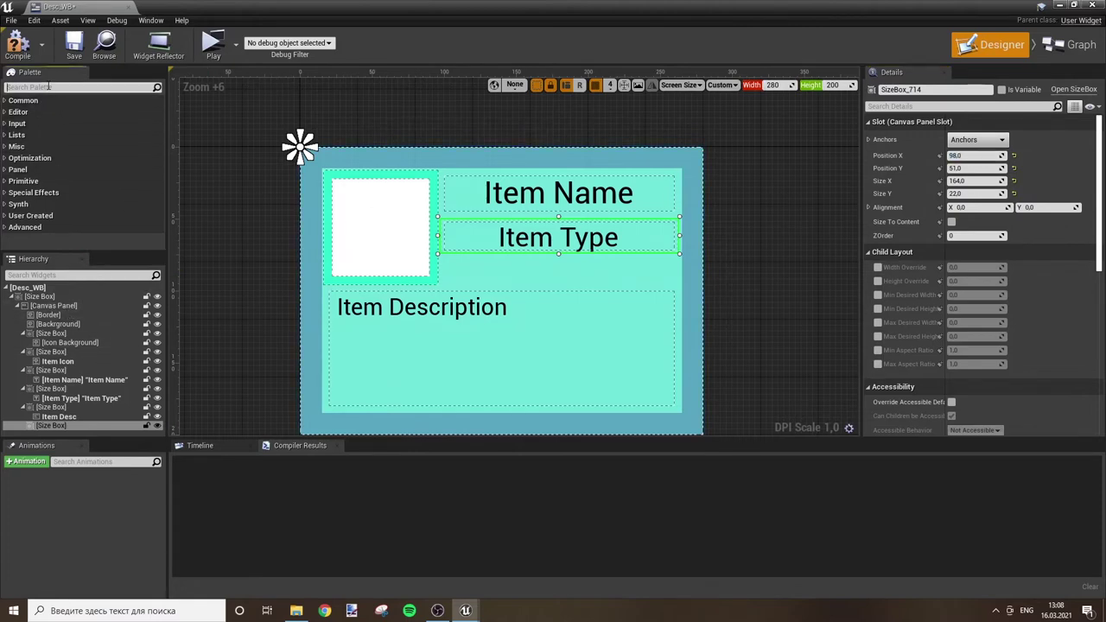
# Step: Add an Image inside the Item Type size box and raise its ZOrder to 4
pyautogui.write('image')
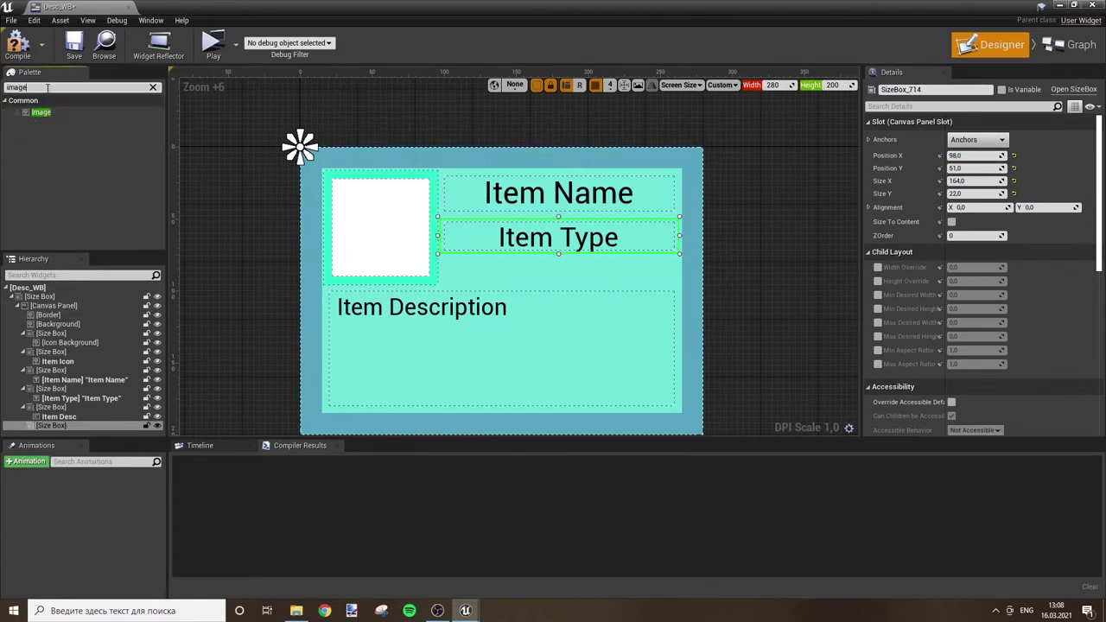
pyautogui.click(55, 112)
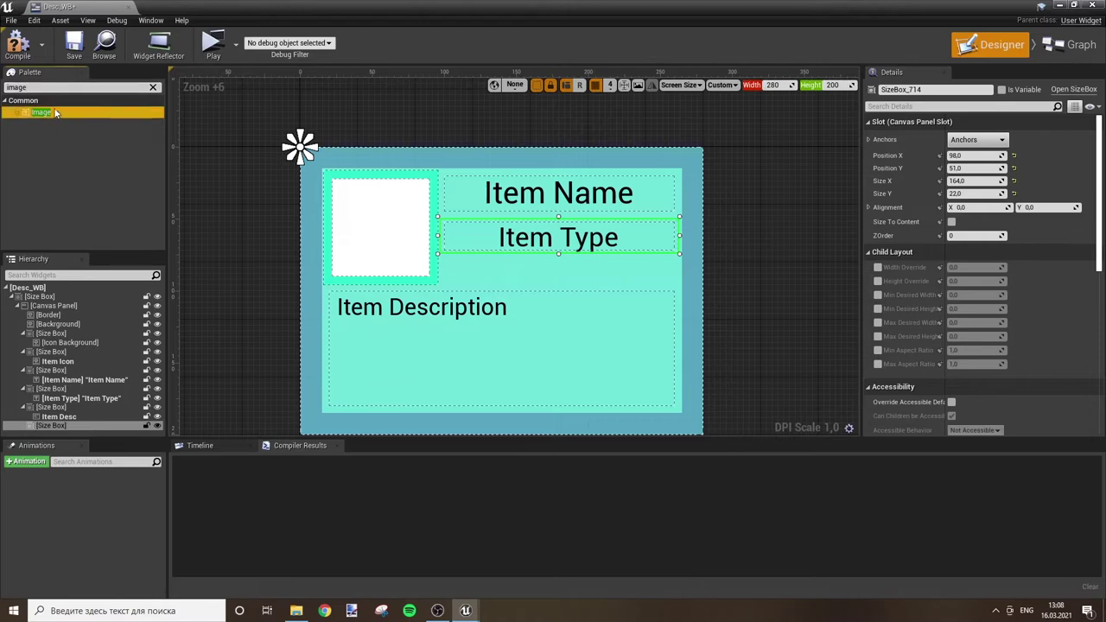
pyautogui.moveTo(67, 148); pyautogui.dragTo(62, 423)
pyautogui.click(59, 429)
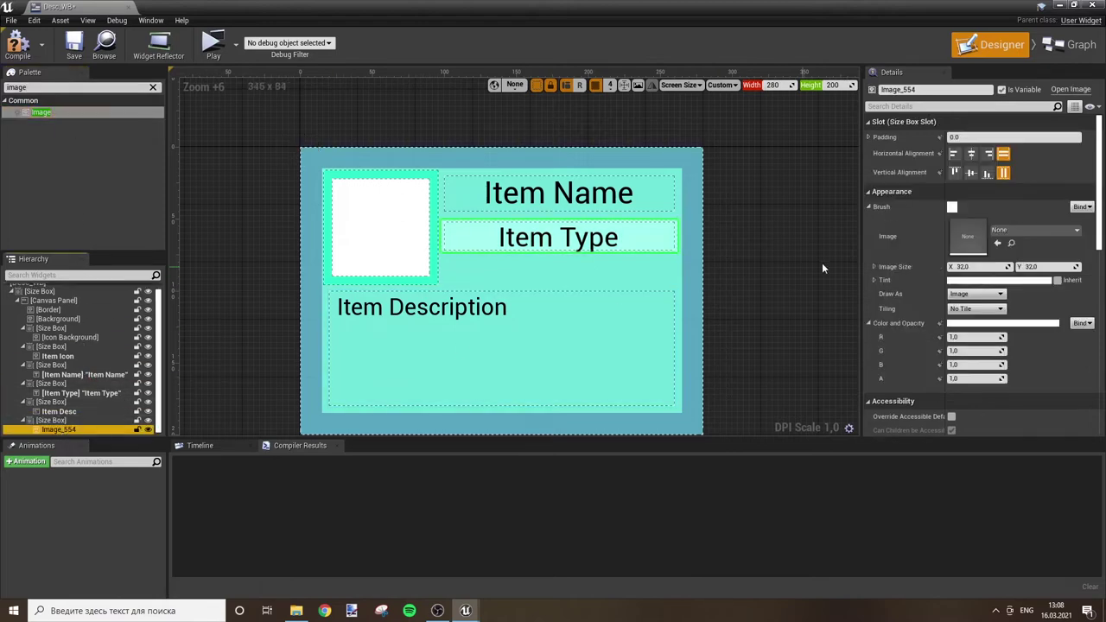
pyautogui.click(51, 419)
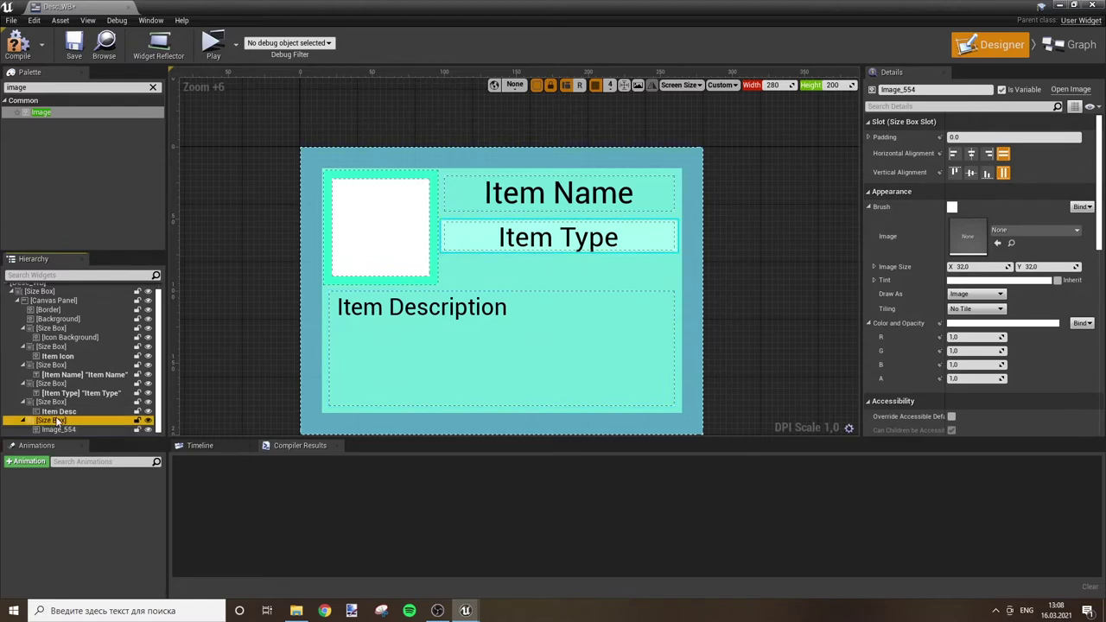
pyautogui.moveTo(969, 234); pyautogui.dragTo(980, 235)
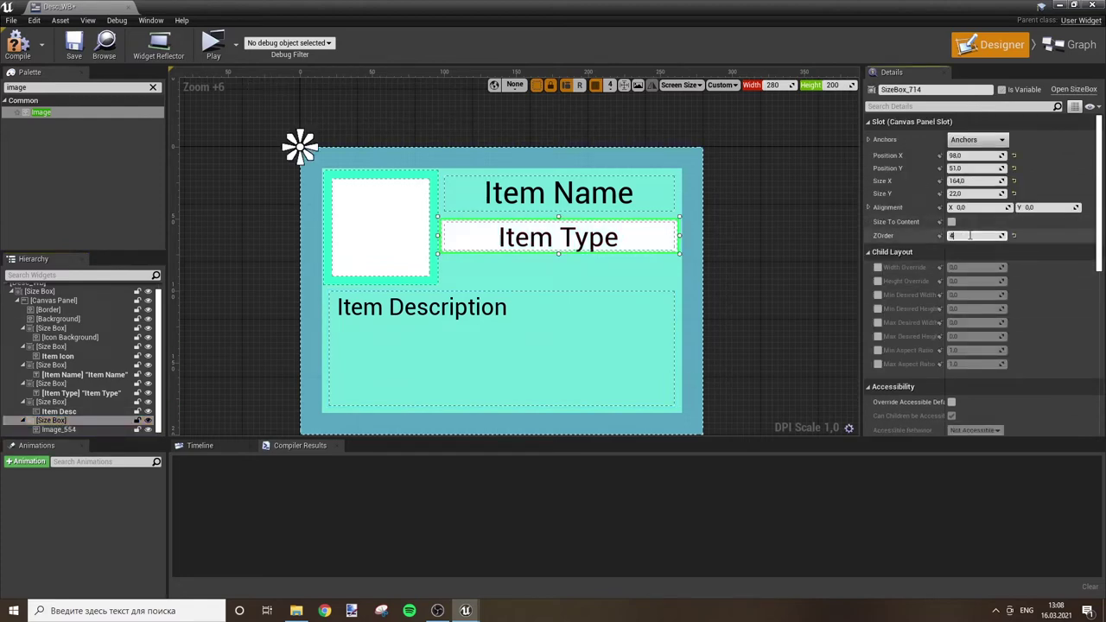
# Step: Tint the Item Type background image bright green
pyautogui.click(90, 430)
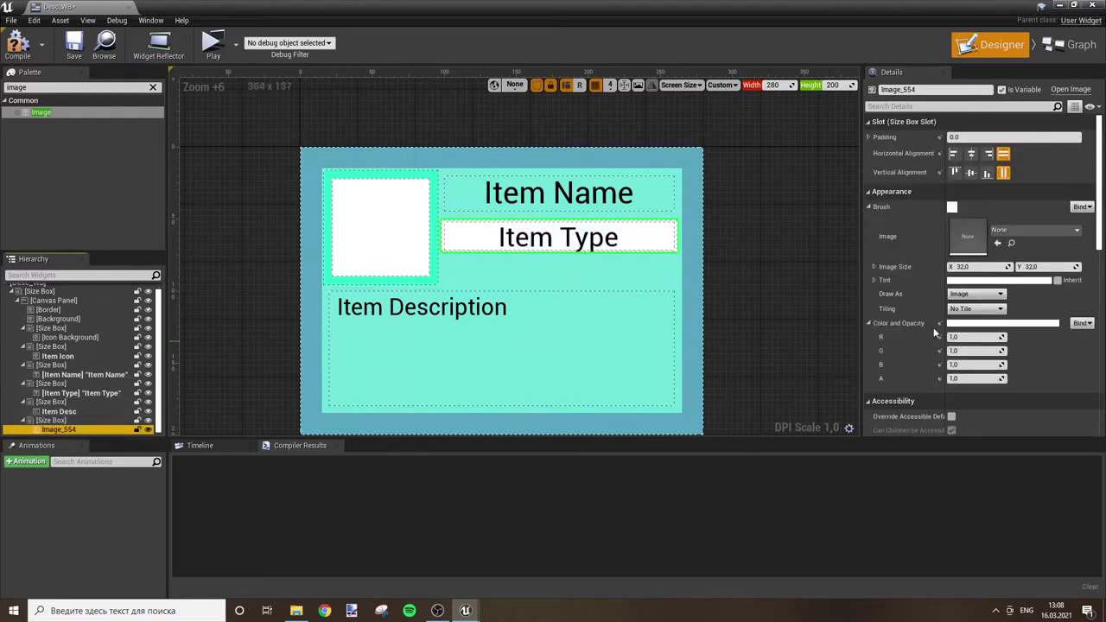
pyautogui.click(1003, 323)
pyautogui.moveTo(797, 413)
pyautogui.mouseDown()
pyautogui.moveTo(753, 397)
pyautogui.moveTo(779, 423)
pyautogui.mouseUp()
pyautogui.moveTo(788, 427); pyautogui.dragTo(765, 428)
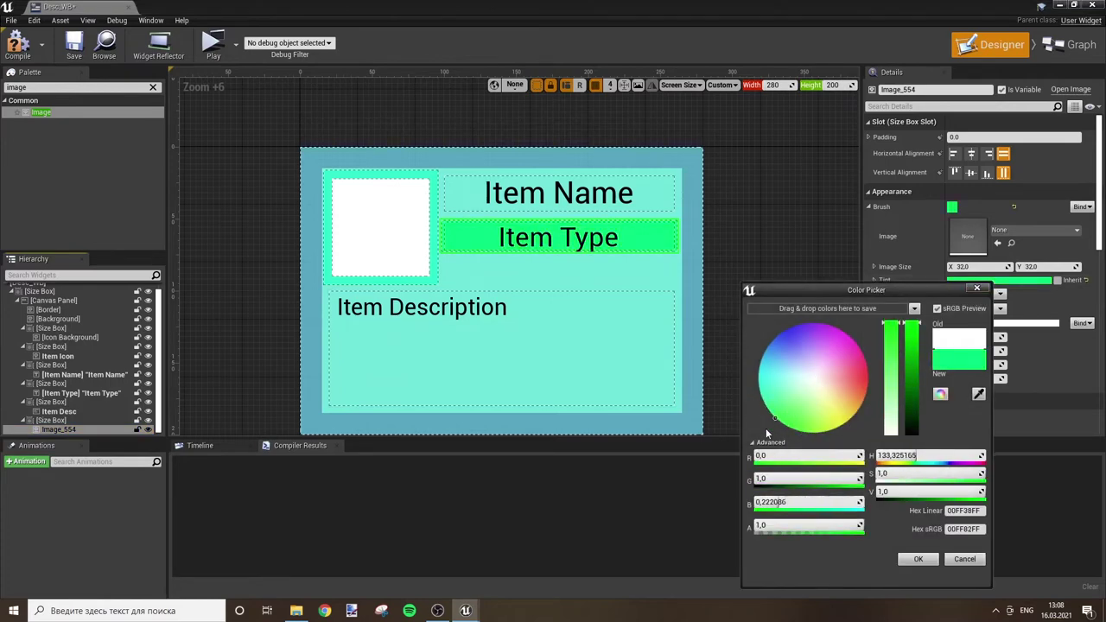
pyautogui.click(914, 561)
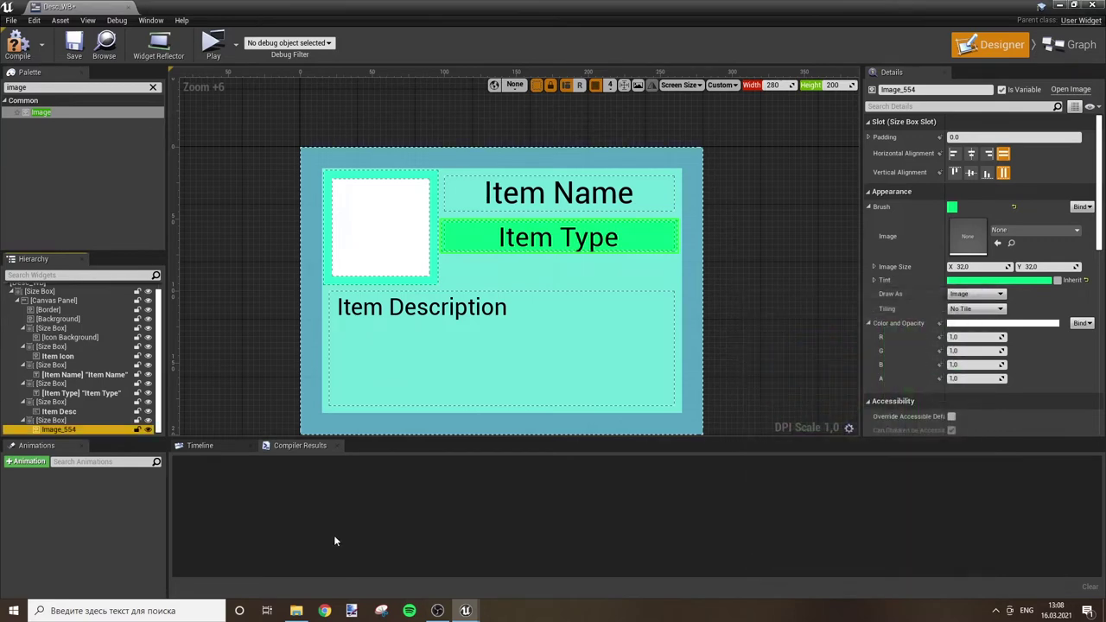
# Step: Reduce the Item Type text font size to 13
pyautogui.click(83, 395)
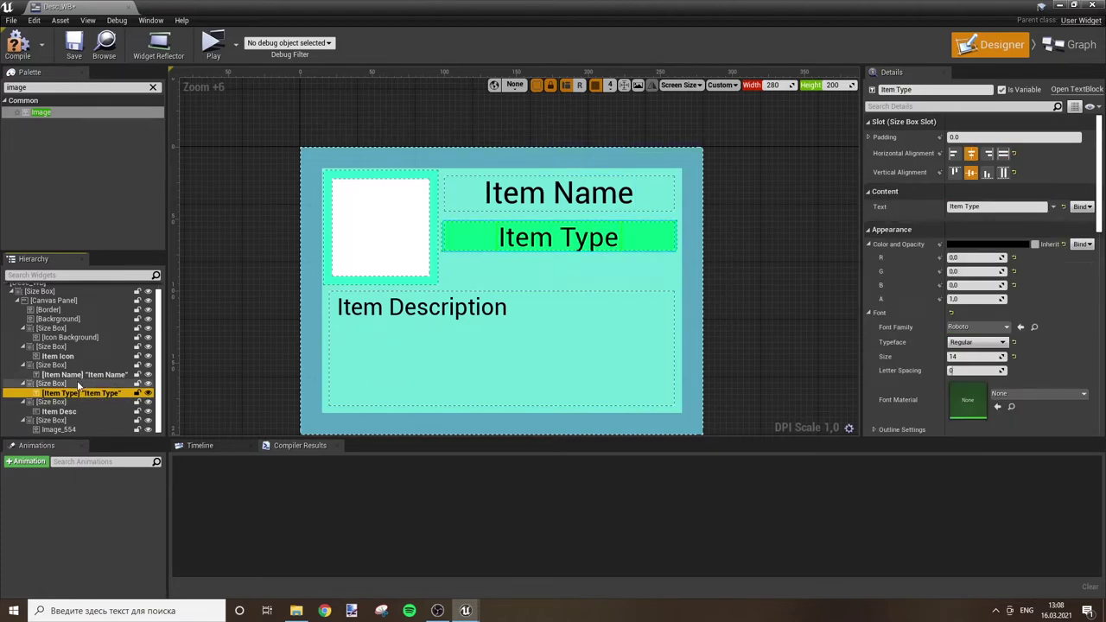
pyautogui.click(973, 358)
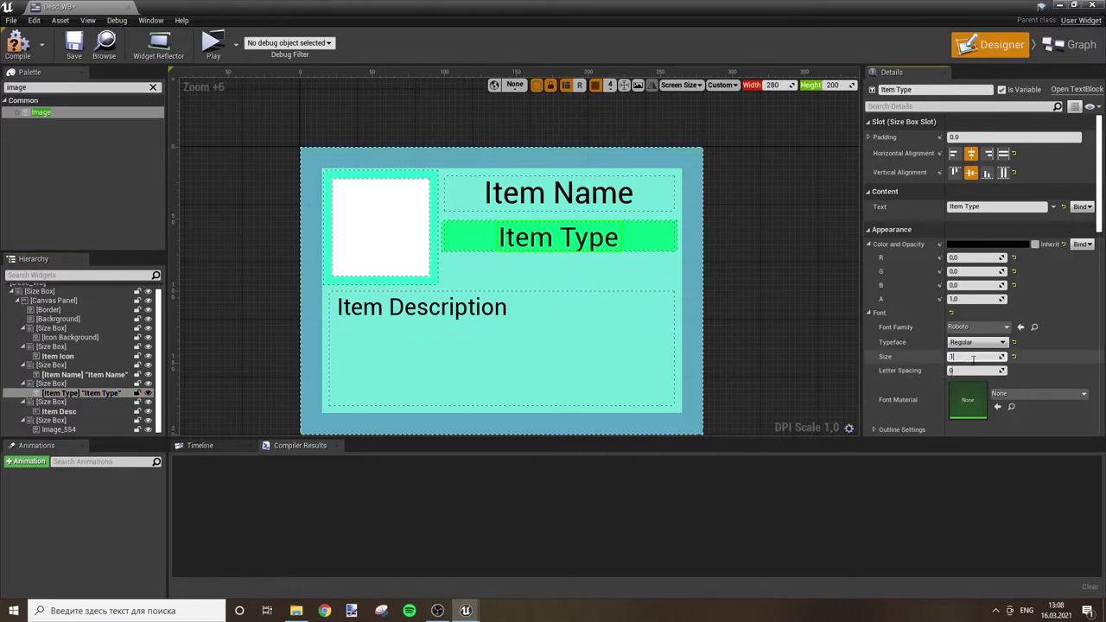
pyautogui.write('3')
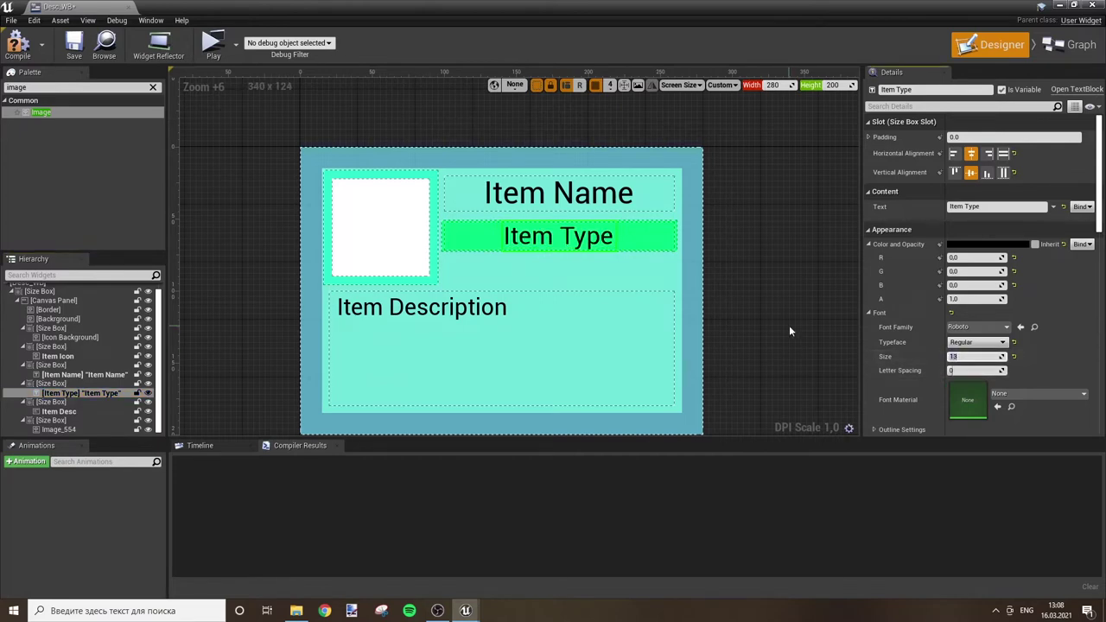
pyautogui.click(789, 331)
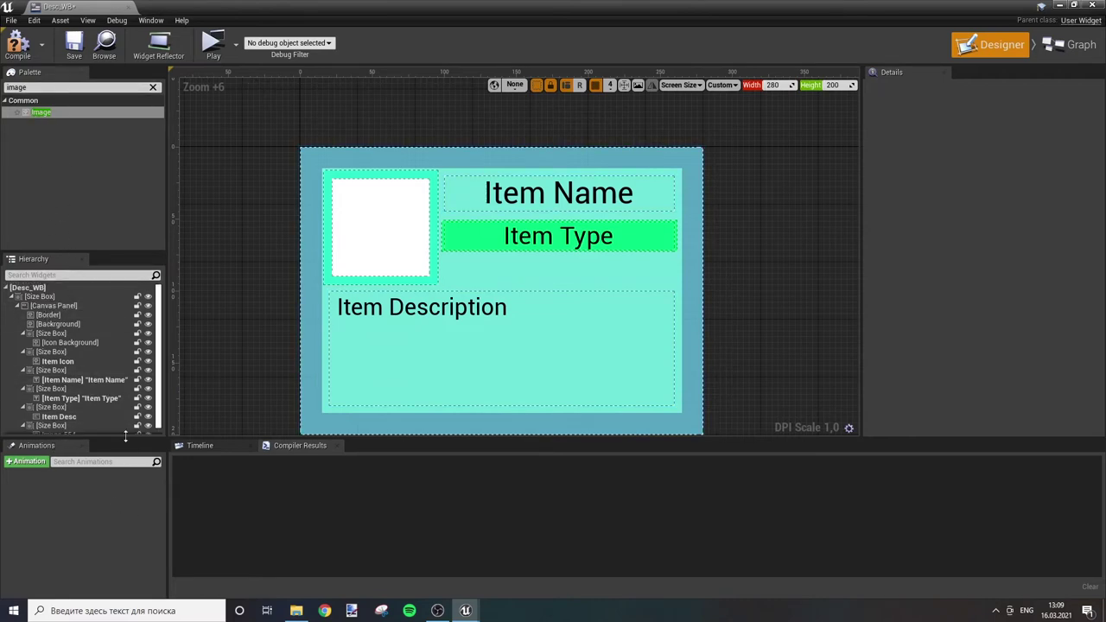
pyautogui.click(73, 425)
# Step: Uncheck Is Variable on the green image and move a duplicate of its size box onto Item Name
pyautogui.click(77, 430)
pyautogui.click(1002, 91)
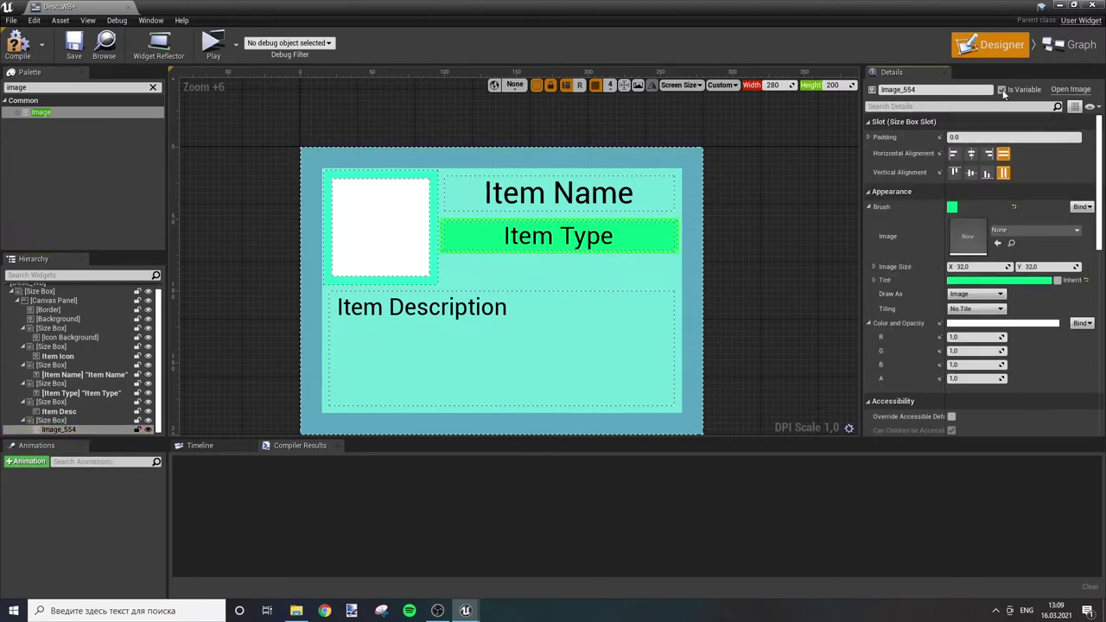
pyautogui.hotkey('ctrl', 'v')
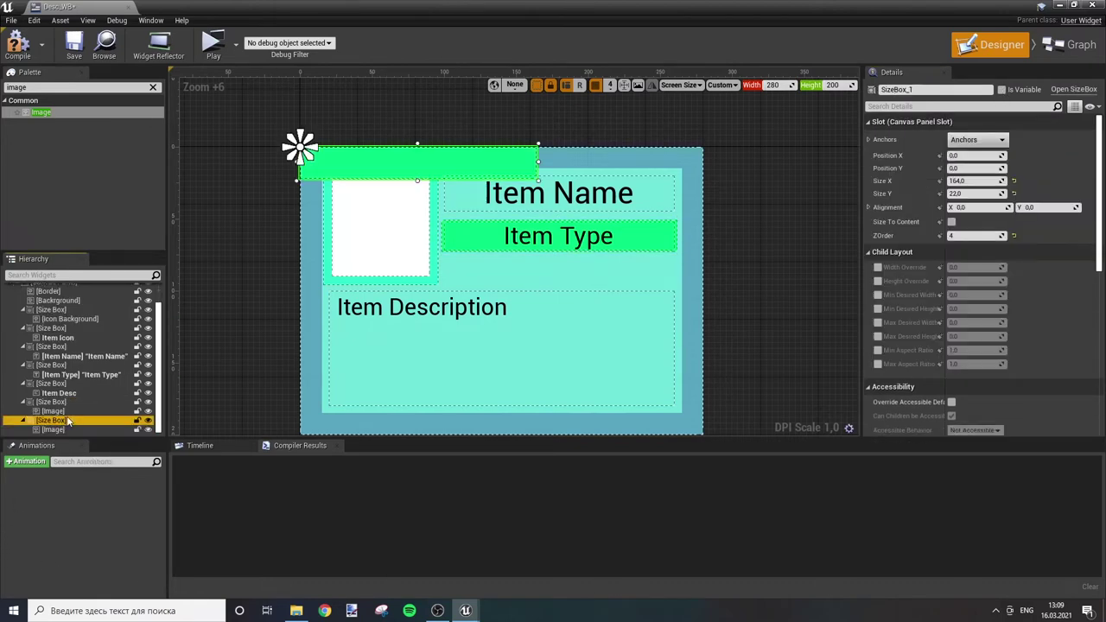
pyautogui.moveTo(397, 156); pyautogui.dragTo(540, 197)
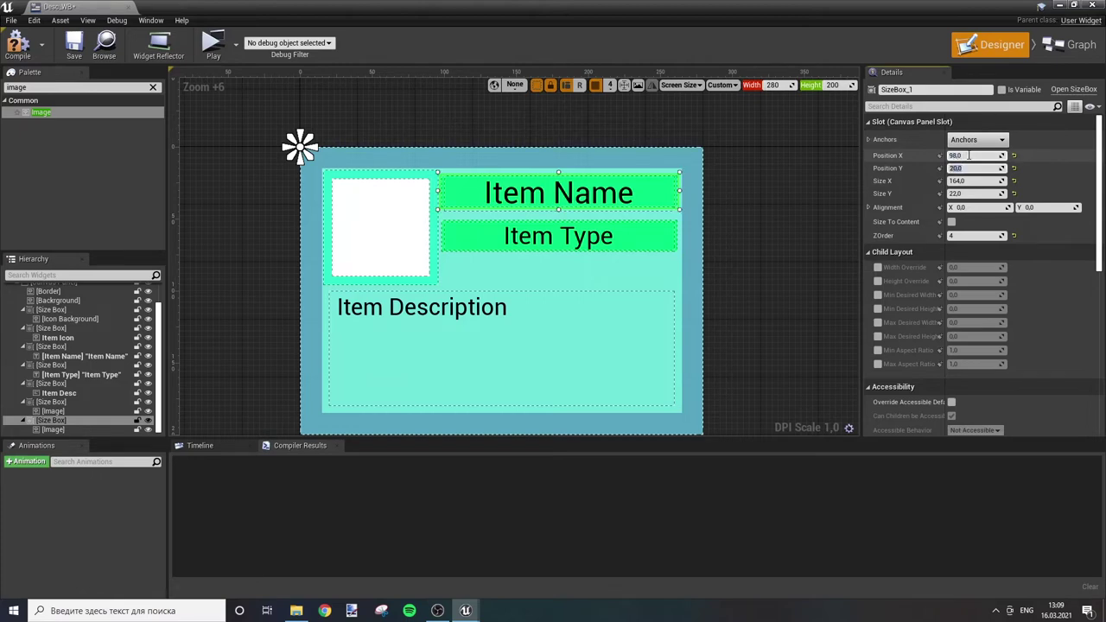
# Step: Set the copy's height to 32 and its Y position to 17
pyautogui.click(973, 181)
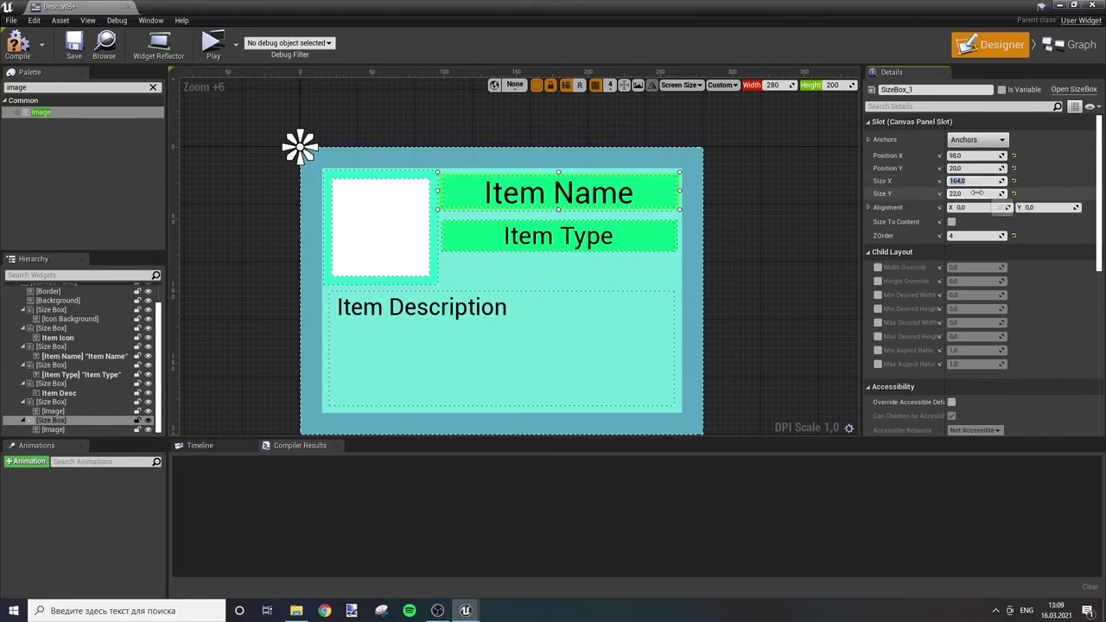
pyautogui.write('2')
pyautogui.press('Return')
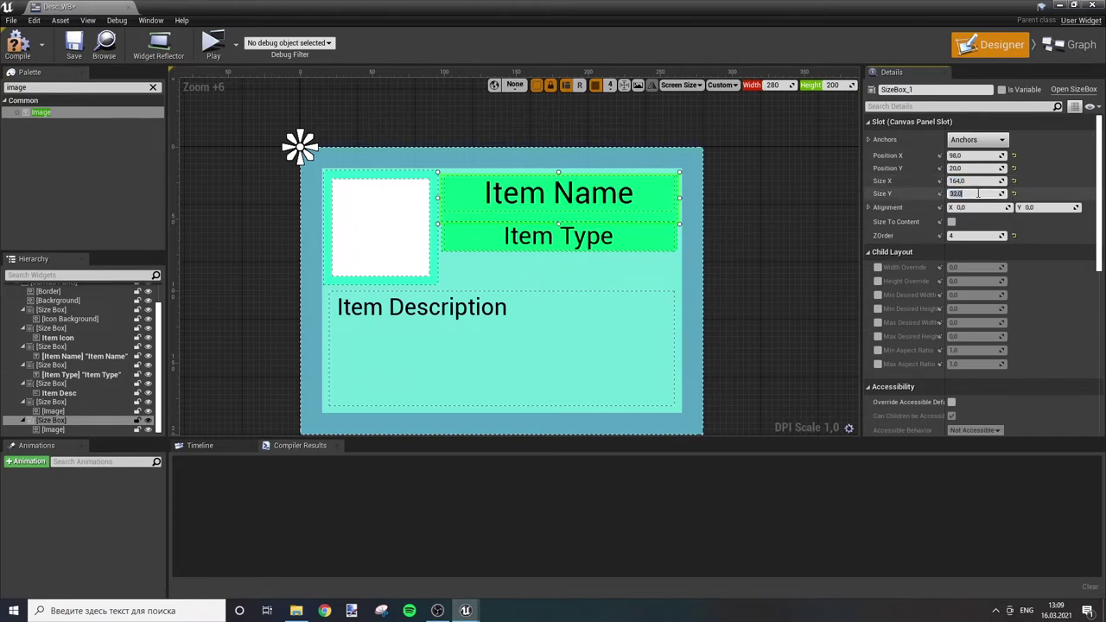
pyautogui.click(977, 169)
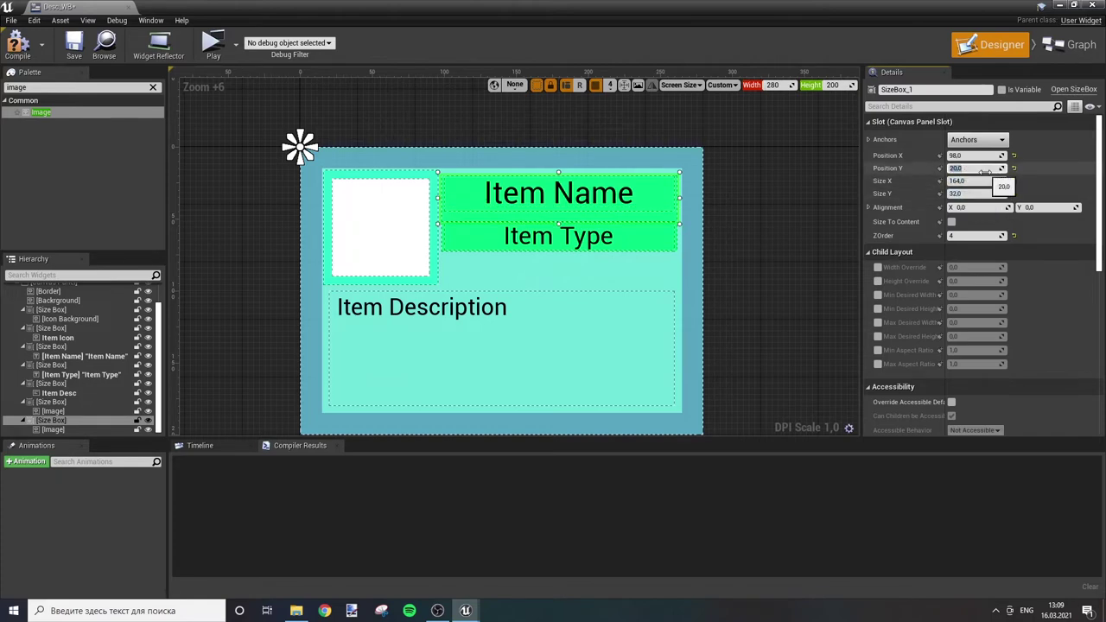
pyautogui.write('18')
pyautogui.press('Return')
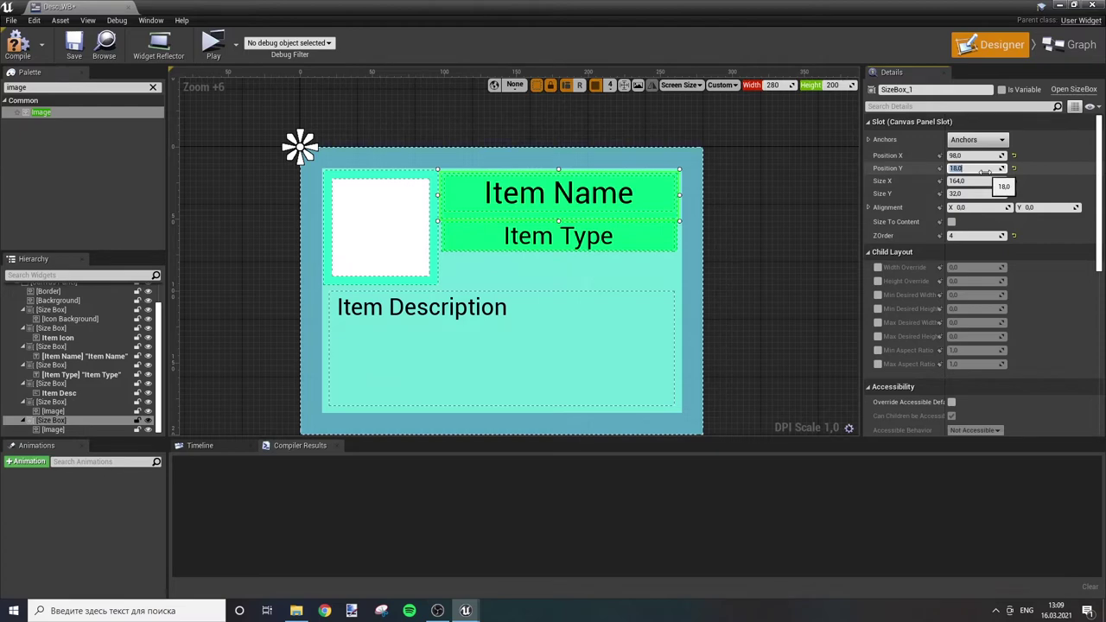
pyautogui.press('Return')
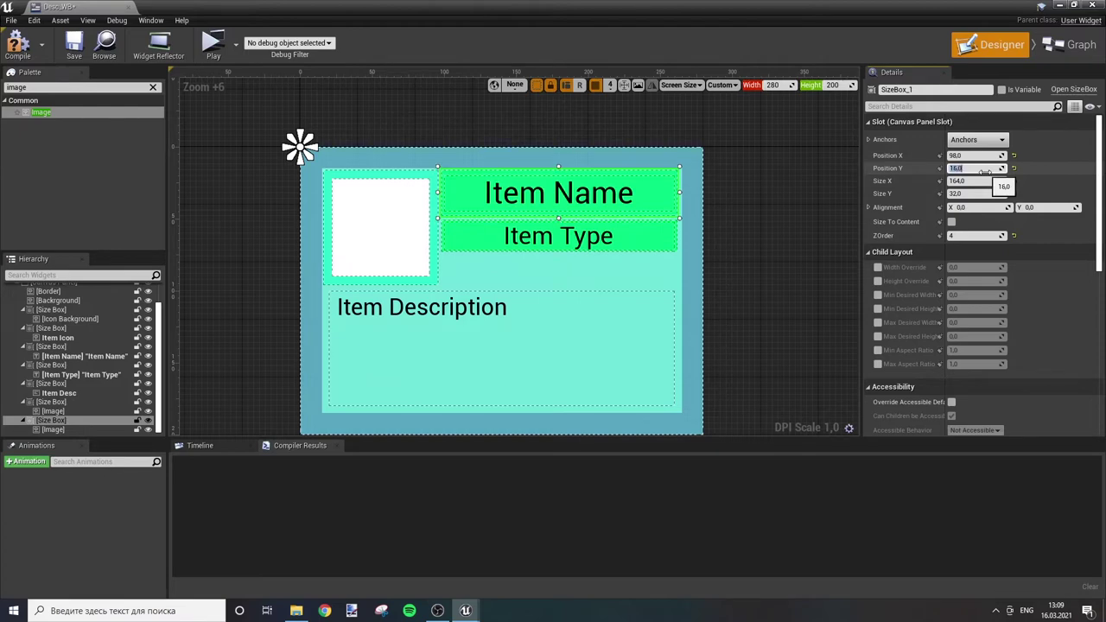
pyautogui.write('7')
pyautogui.press('Return')
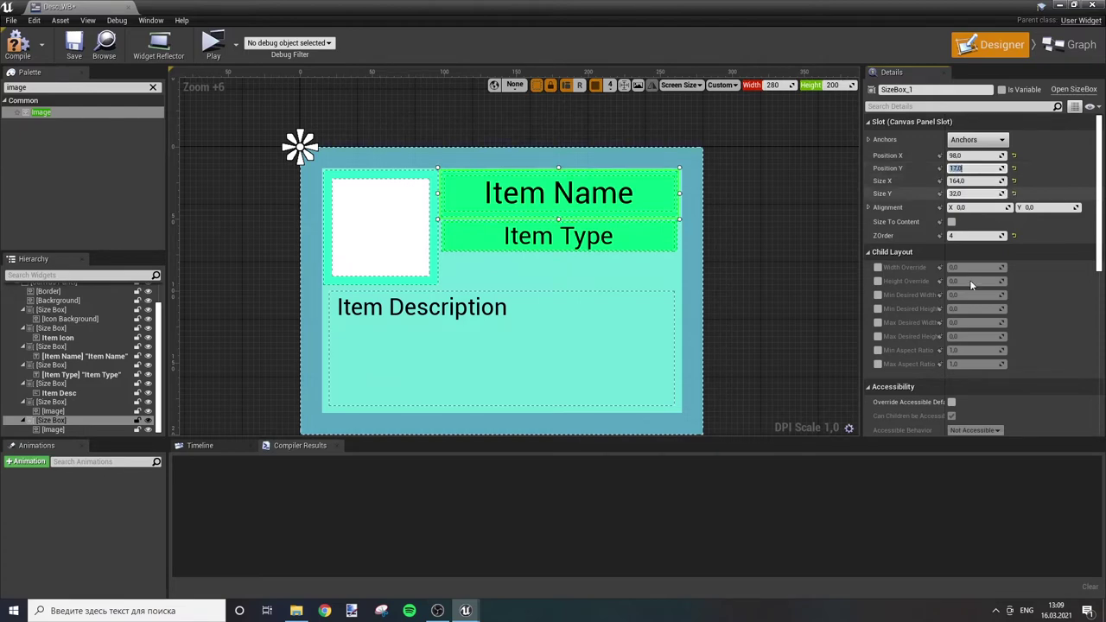
pyautogui.click(87, 429)
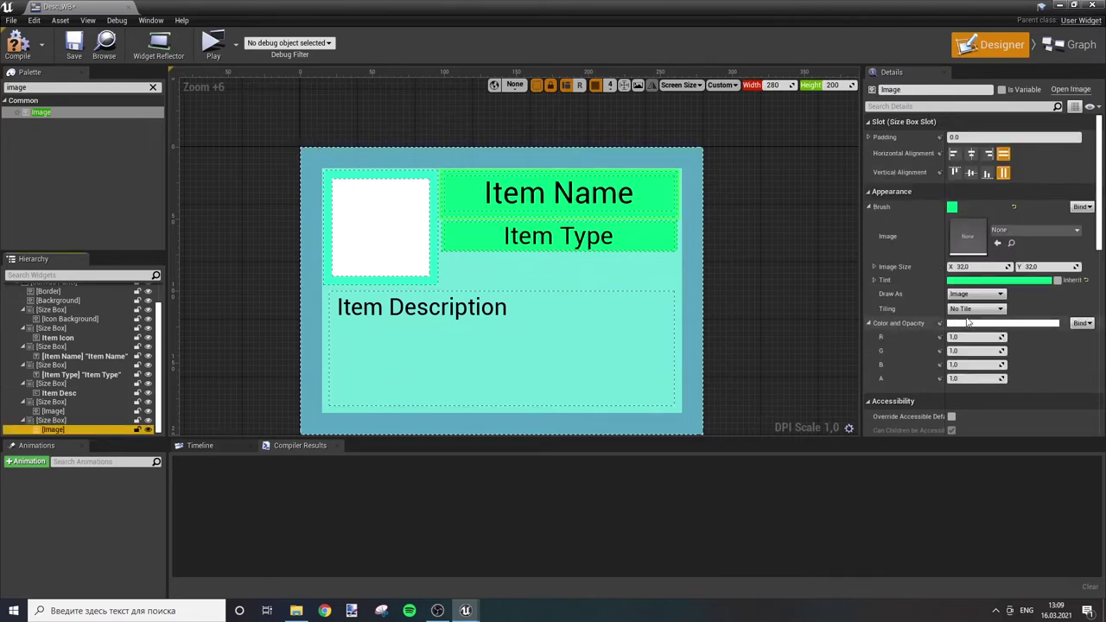
pyautogui.click(73, 422)
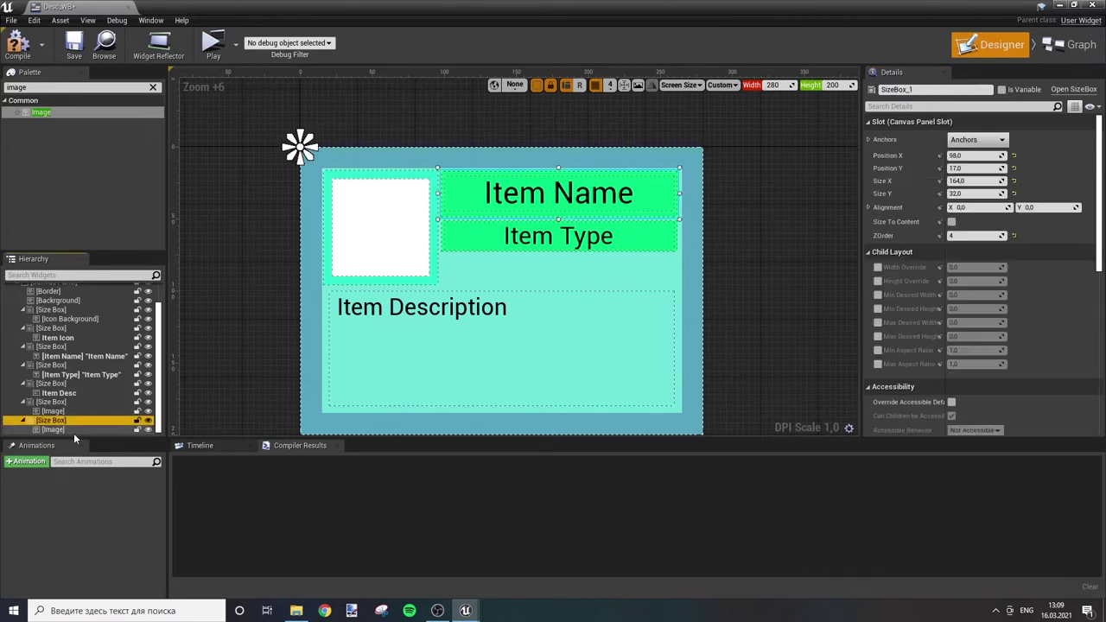
# Step: Tint the Item Name background light cyan (42DFFFFF) and compile Desc_WB
pyautogui.click(74, 430)
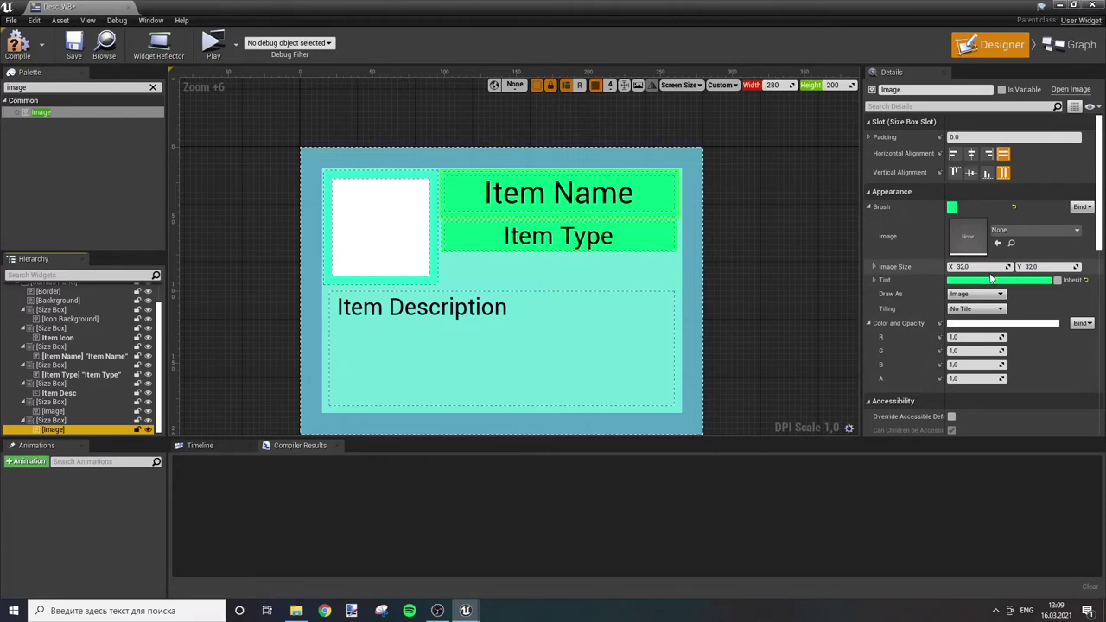
pyautogui.click(969, 281)
pyautogui.click(763, 351)
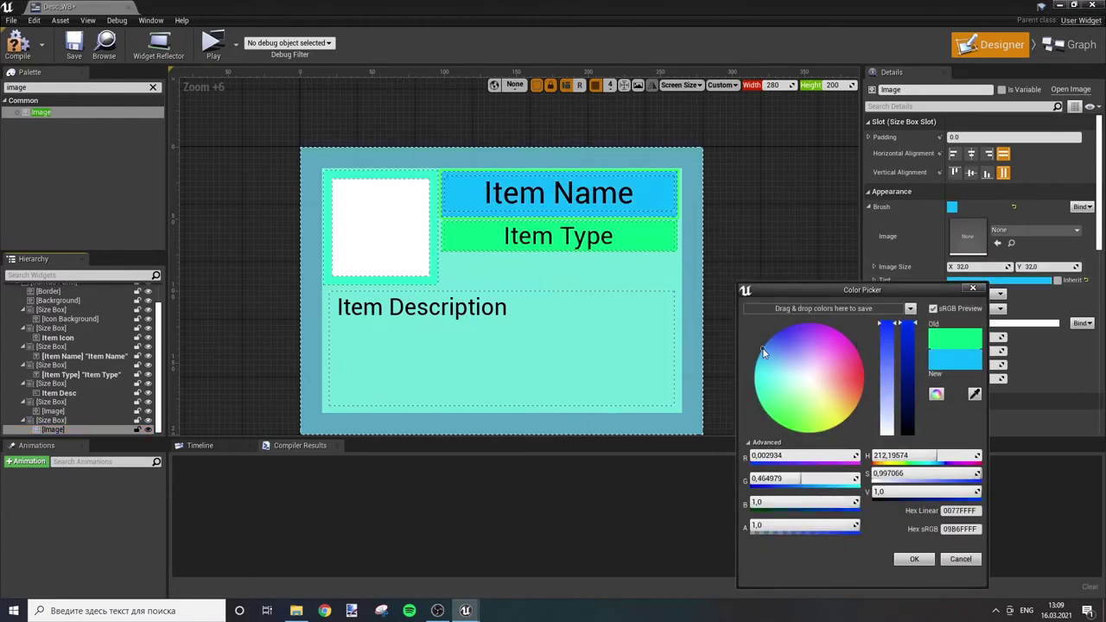
pyautogui.moveTo(762, 352); pyautogui.dragTo(759, 367)
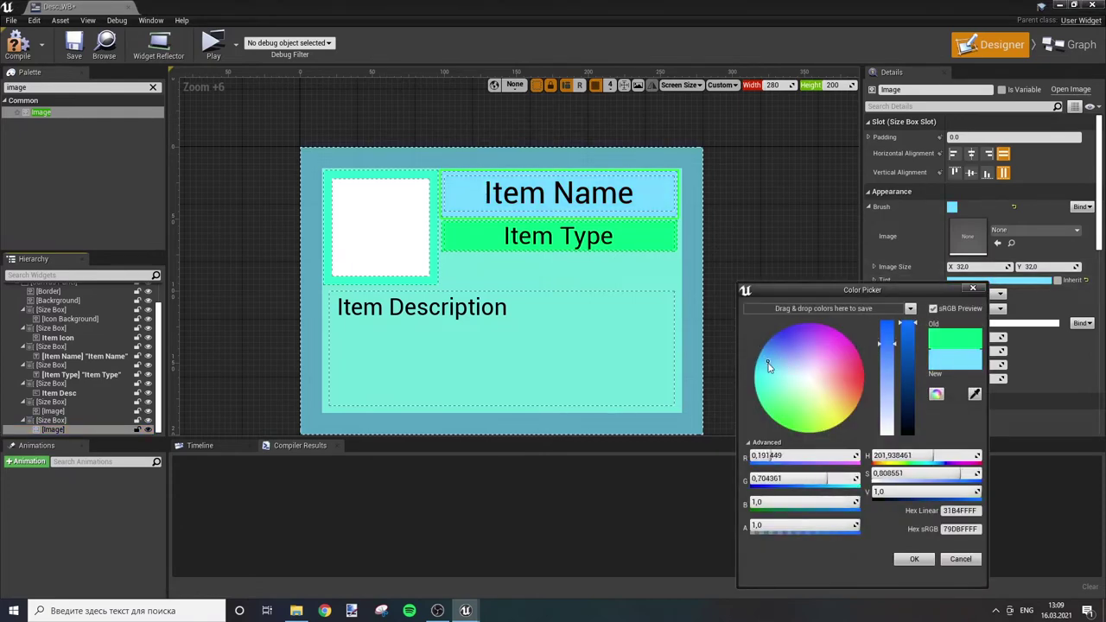
pyautogui.click(913, 559)
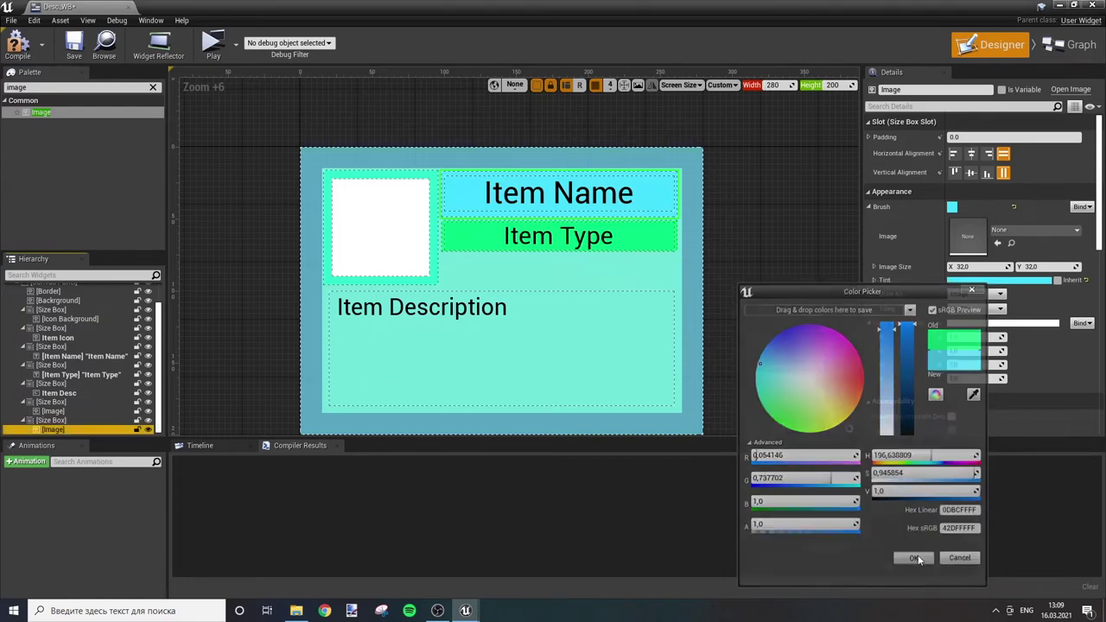
pyautogui.click(789, 248)
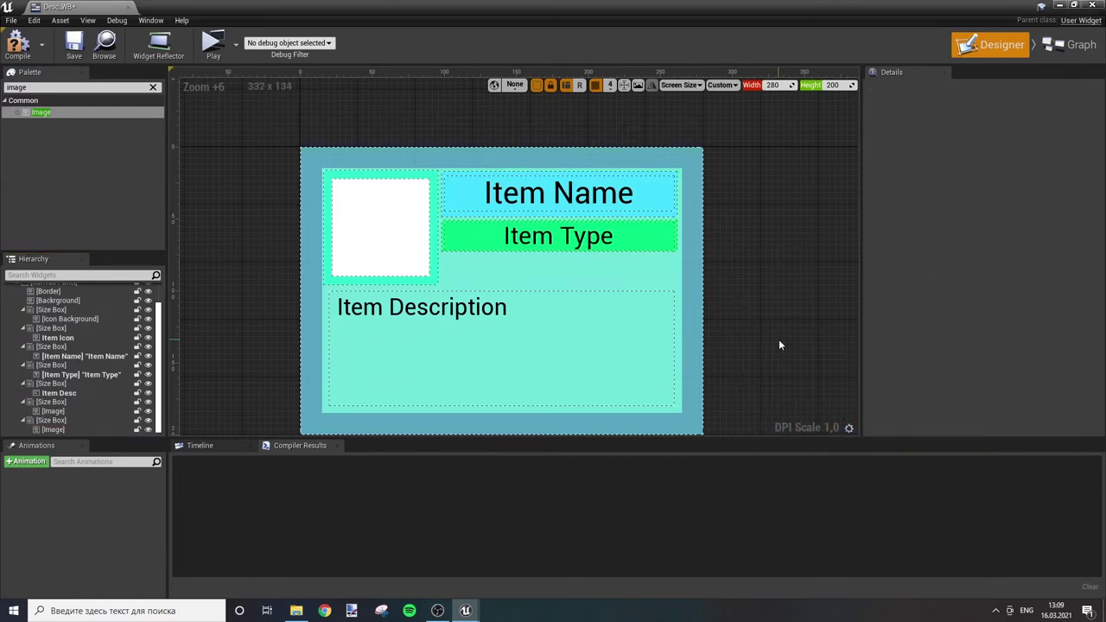
pyautogui.click(10, 50)
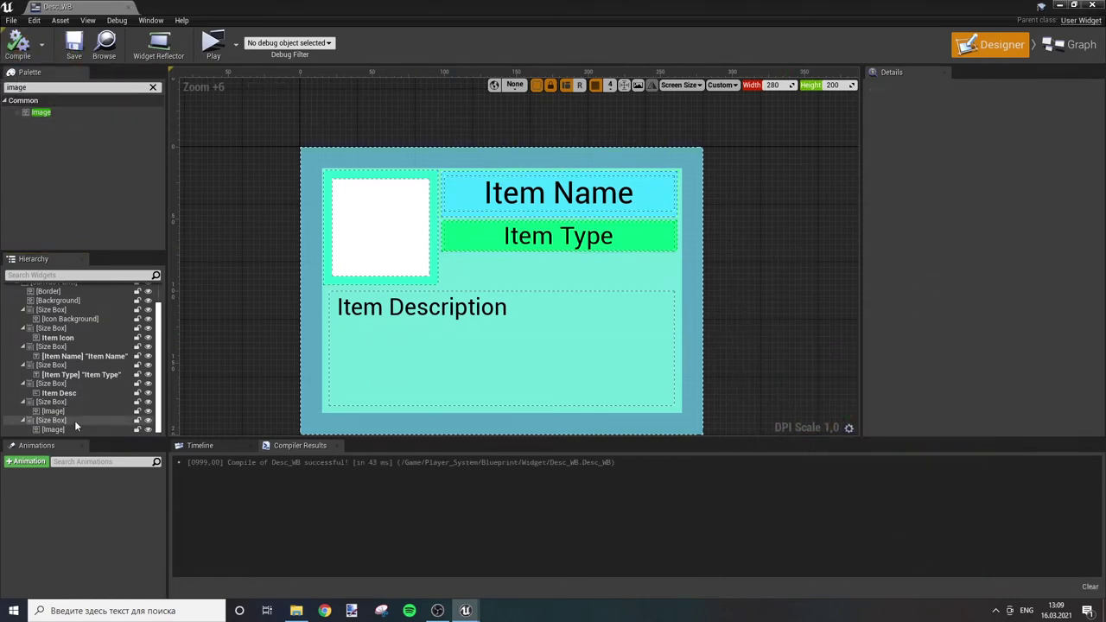
pyautogui.click(74, 420)
# Step: In the event graph, delete the Event Pre Construct and Event Tick nodes
pyautogui.click(1074, 44)
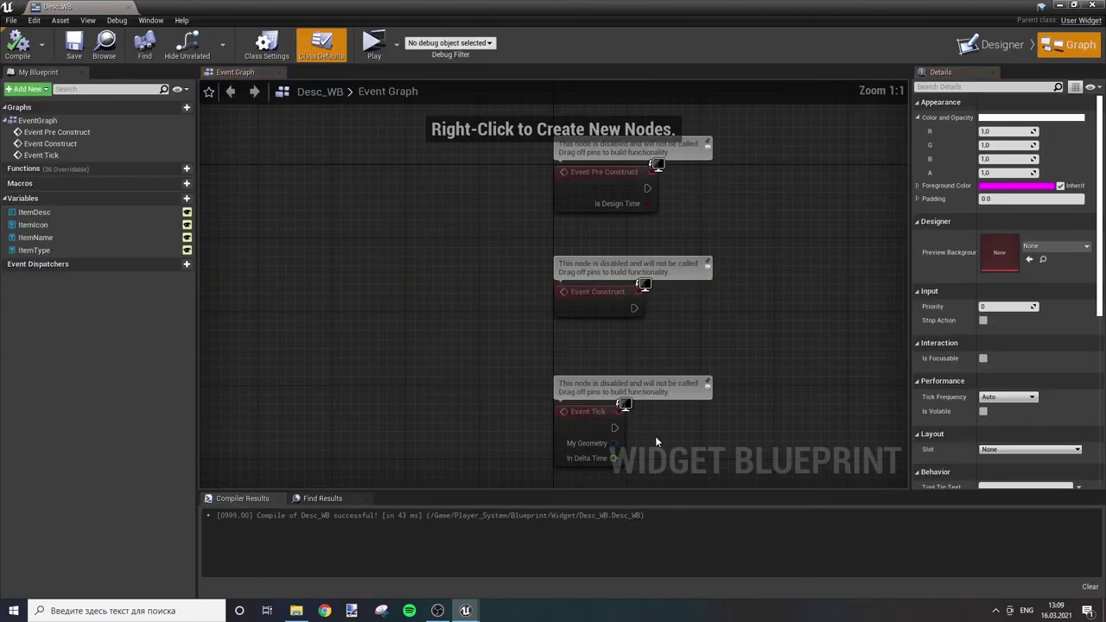
pyautogui.click(581, 178)
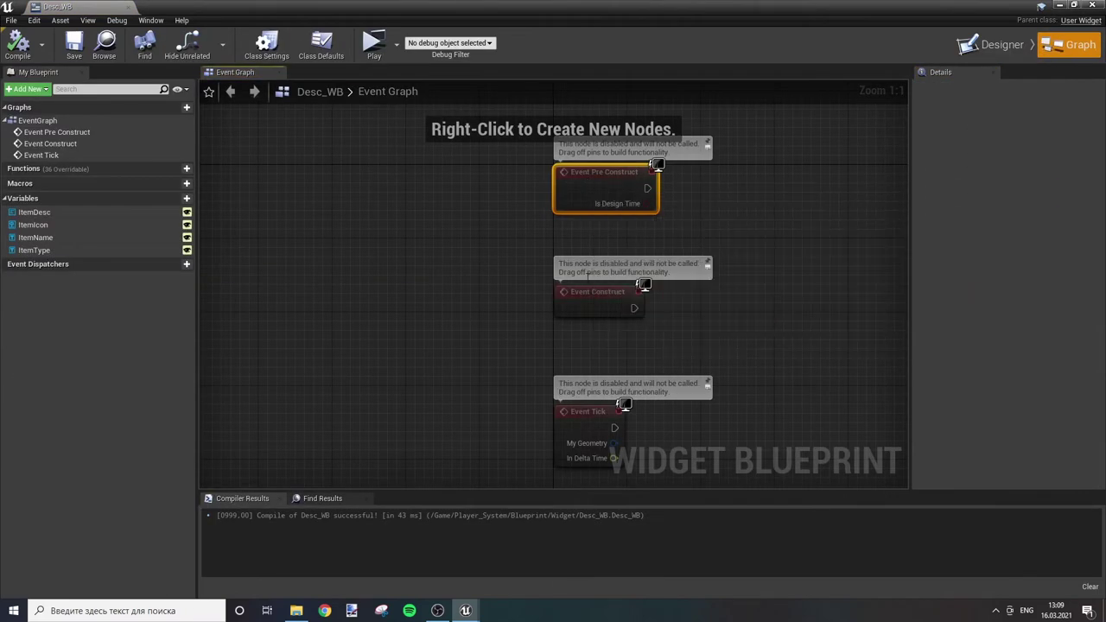
pyautogui.press('Delete')
pyautogui.click(582, 414)
pyautogui.press('Delete')
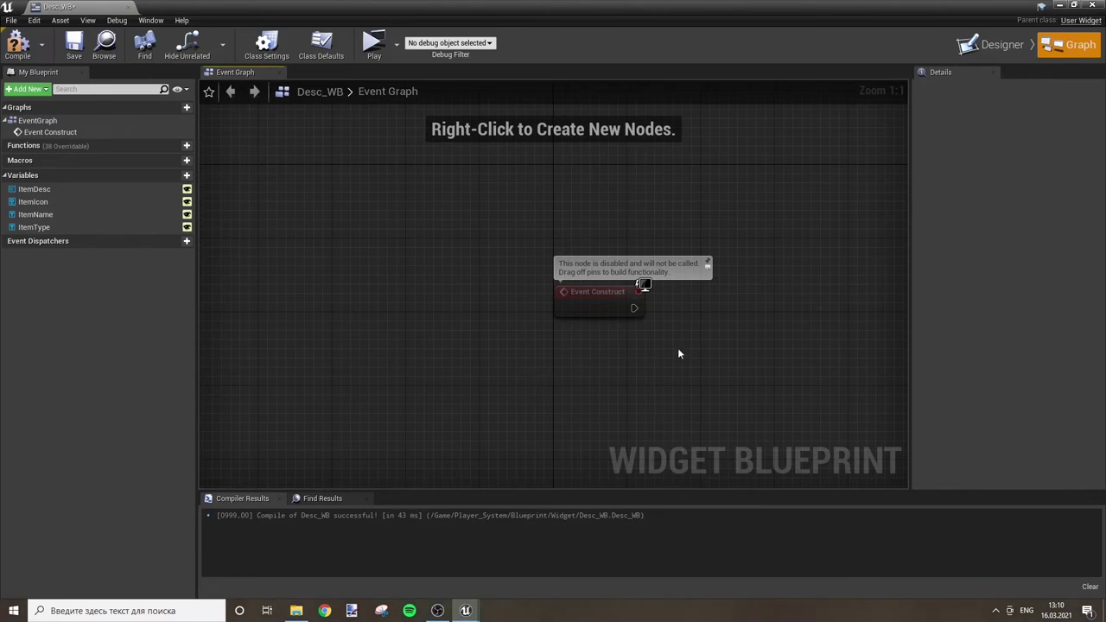
pyautogui.press('Home')
# Step: Add an Item Structure variable of type Item Structure, Instance Editable and Expose on Spawn, and place its getter
pyautogui.click(186, 175)
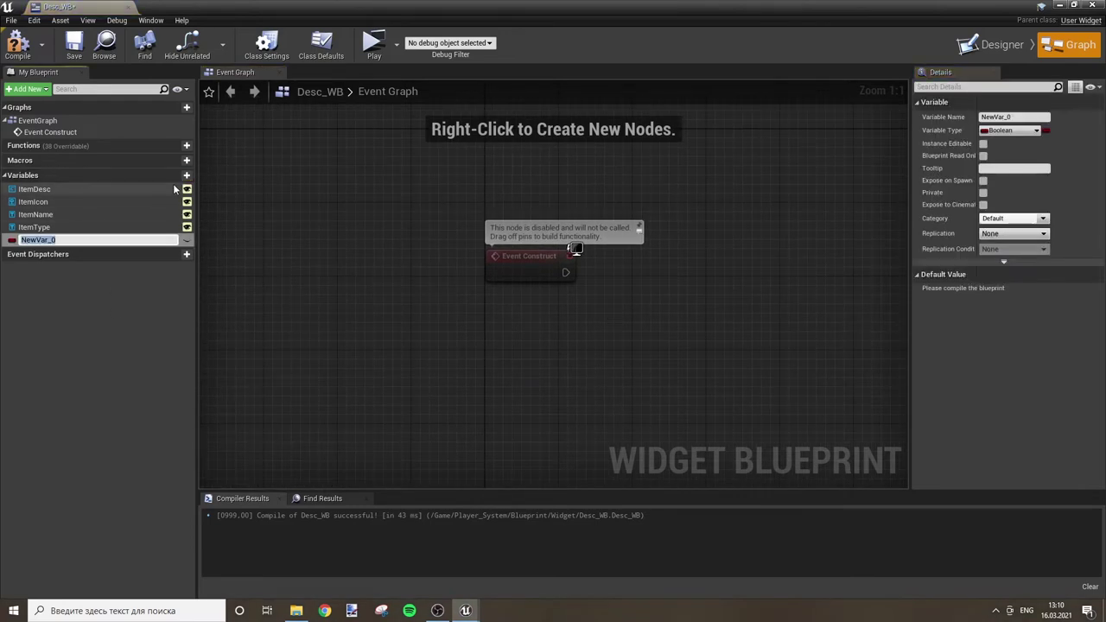
pyautogui.write('Item Structure')
pyautogui.press('Return')
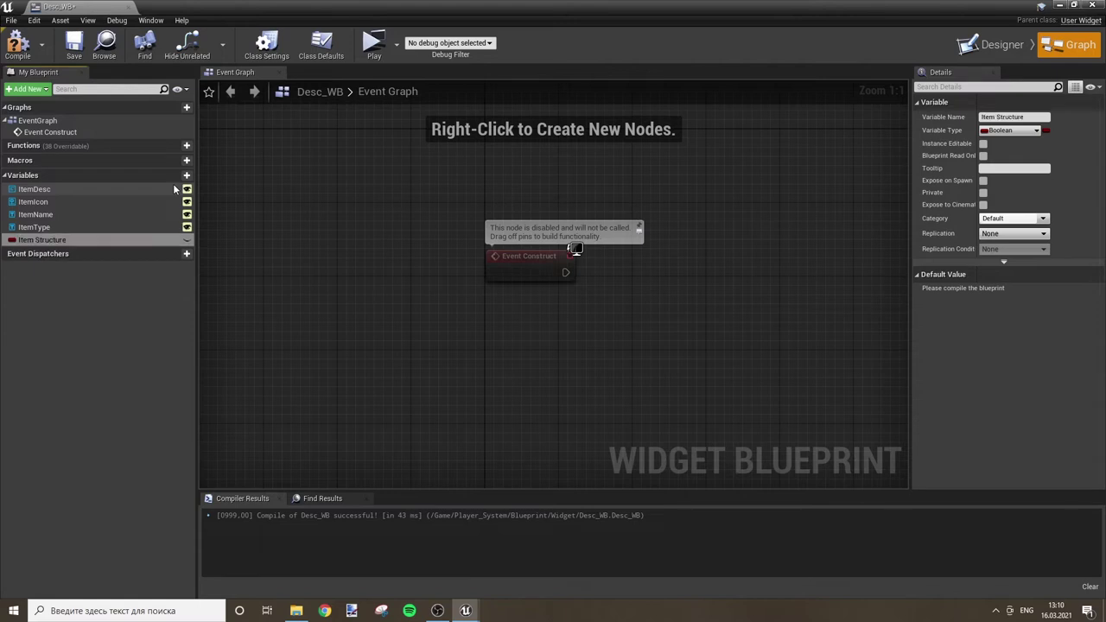
pyautogui.click(1022, 131)
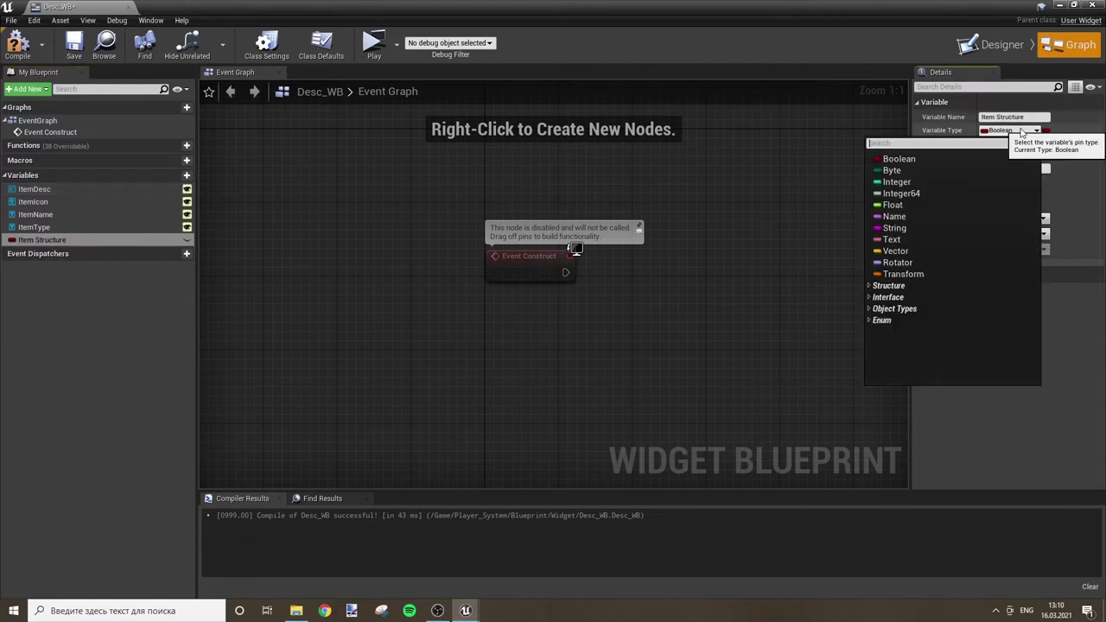
pyautogui.write('Item')
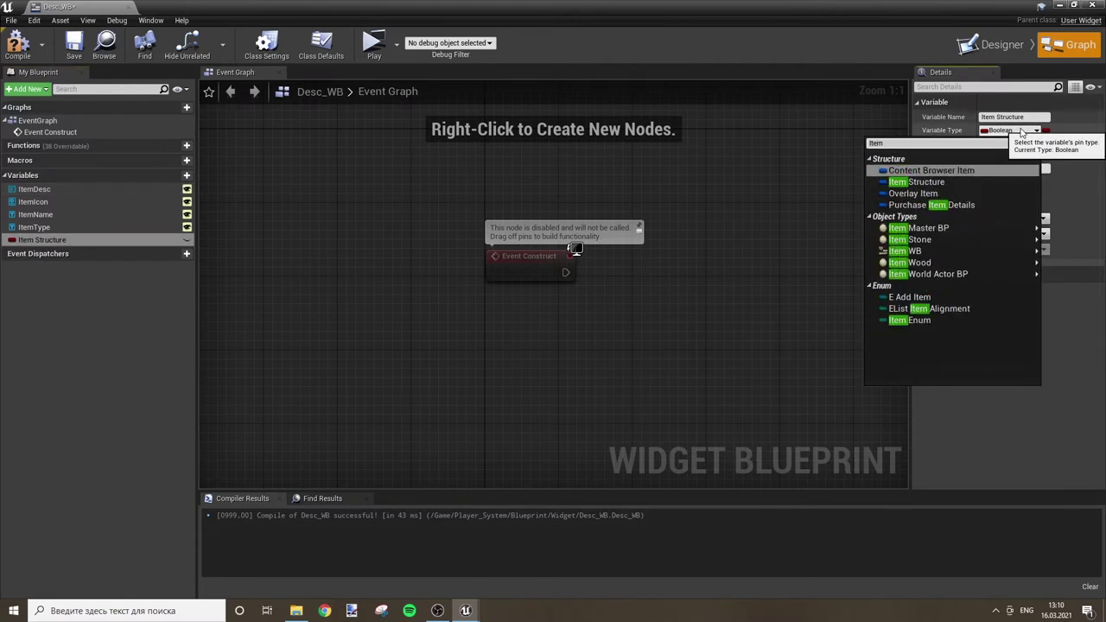
pyautogui.click(916, 182)
pyautogui.click(983, 144)
pyautogui.click(983, 180)
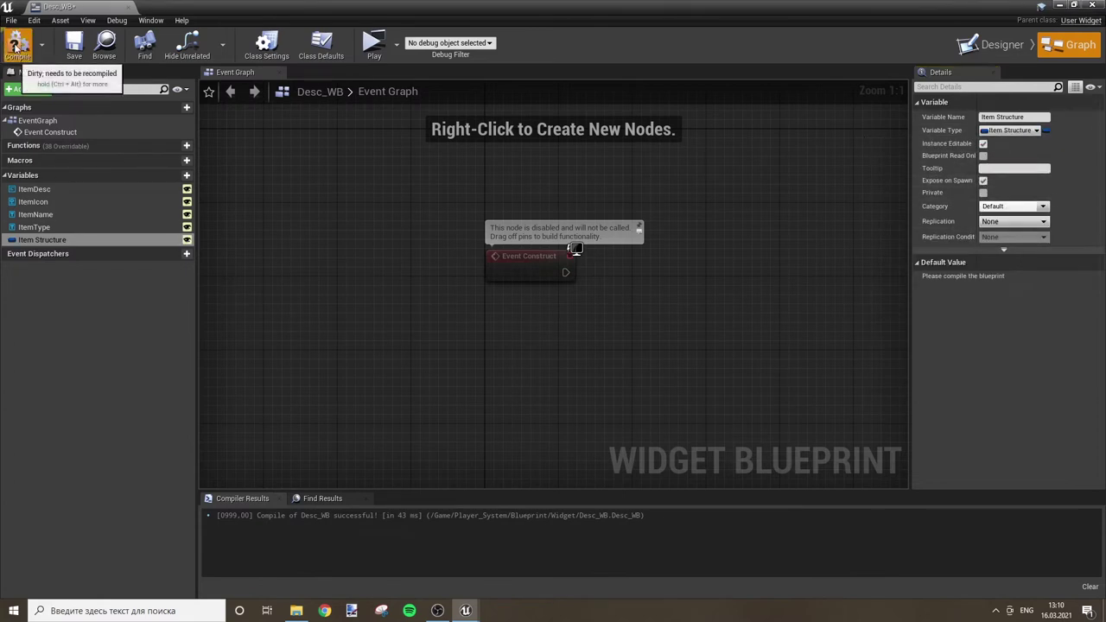
pyautogui.click(17, 45)
pyautogui.moveTo(691, 155); pyautogui.dragTo(493, 164, button='right')
pyautogui.moveTo(42, 239); pyautogui.dragTo(378, 353)
pyautogui.click(377, 353)
# Step: Split the Item Structure getter's struct pin and move it below Event Construct
pyautogui.rightClick(416, 350)
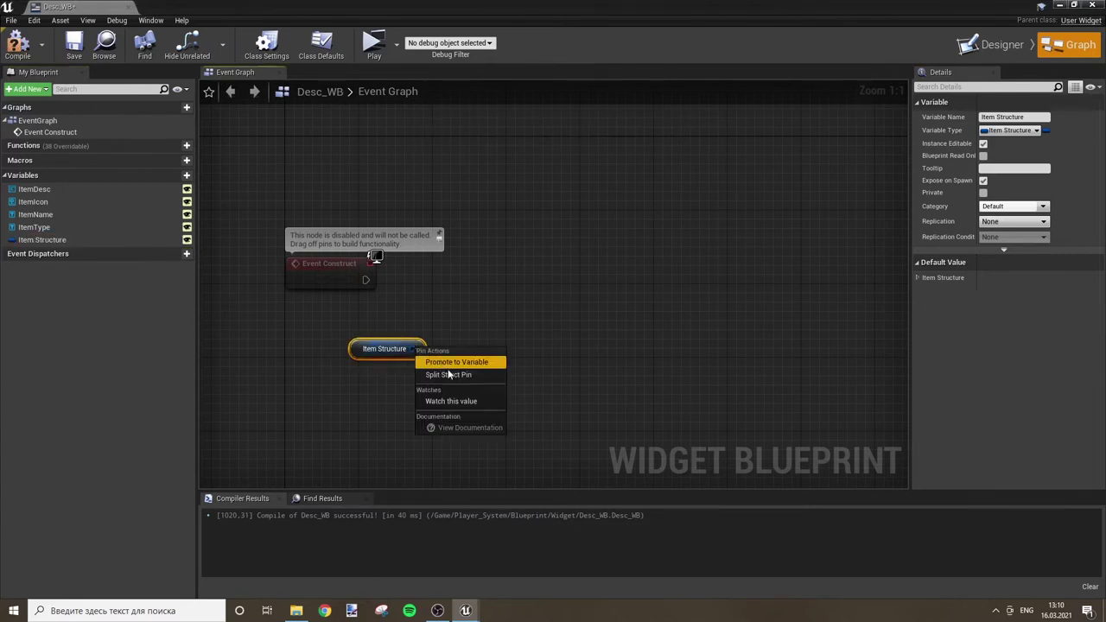
pyautogui.click(449, 374)
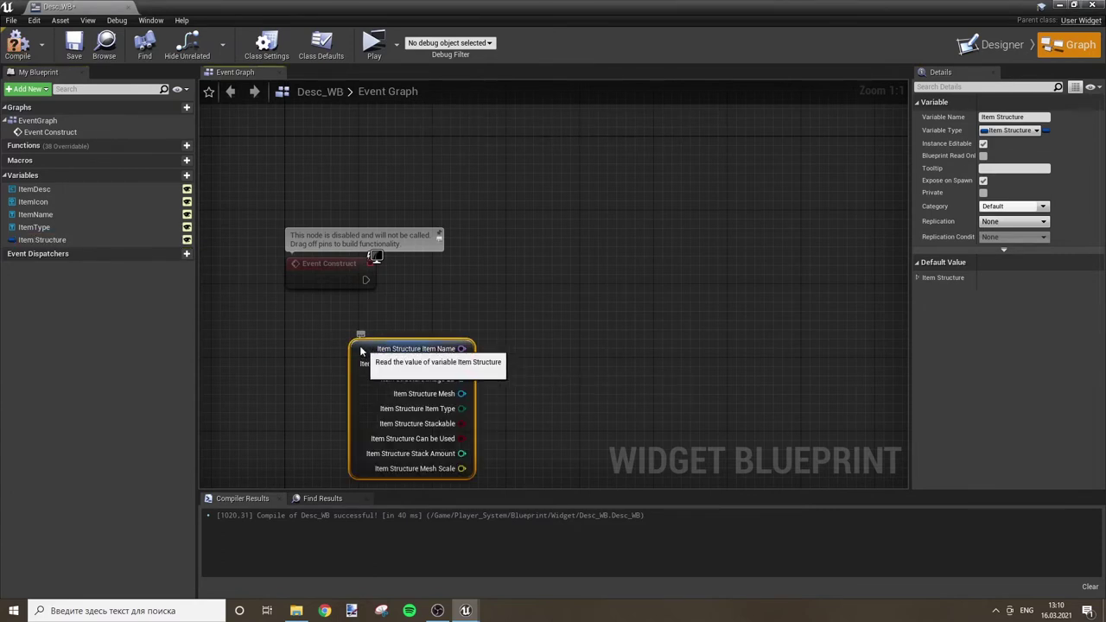
pyautogui.moveTo(360, 350); pyautogui.dragTo(288, 323)
pyautogui.click(328, 294)
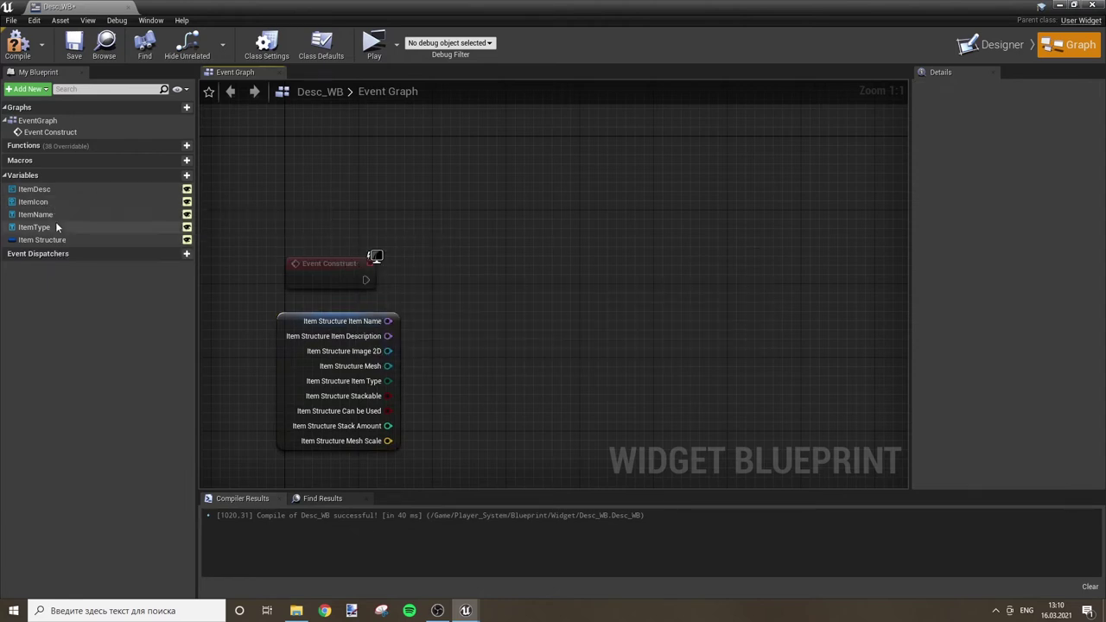
# Step: Add a SetText node for ItemName and connect Event Construct's execution into it
pyautogui.moveTo(52, 216)
pyautogui.mouseDown()
pyautogui.moveTo(298, 203)
pyautogui.moveTo(472, 279)
pyautogui.mouseUp()
pyautogui.write('set text')
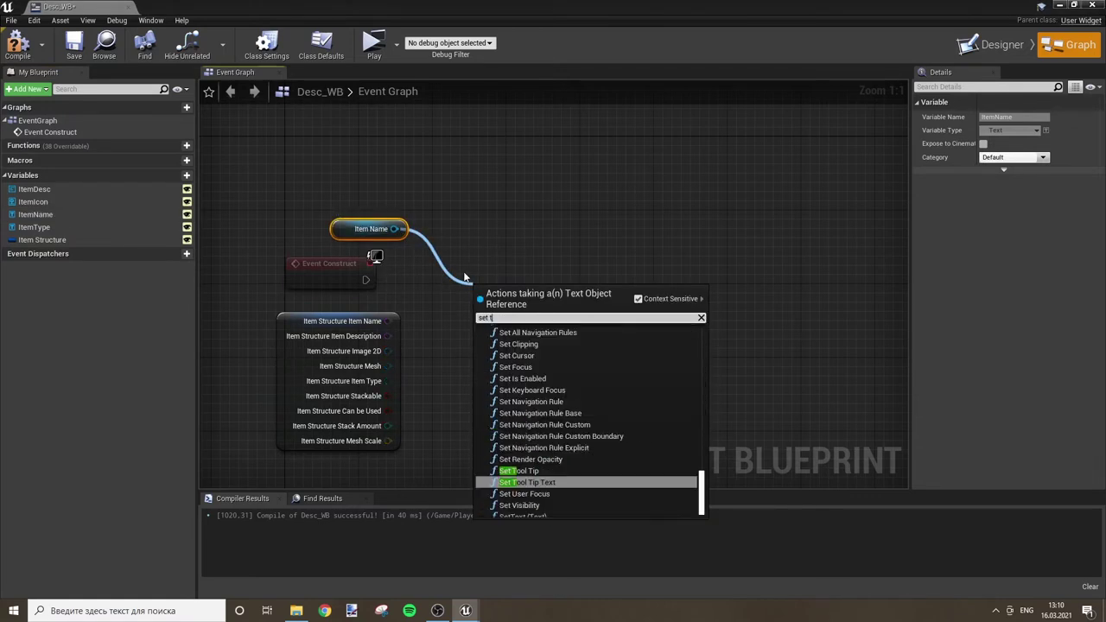
pyautogui.press('Return')
pyautogui.moveTo(479, 317); pyautogui.dragTo(366, 280)
pyautogui.moveTo(394, 229); pyautogui.dragTo(479, 332)
pyautogui.moveTo(511, 291); pyautogui.dragTo(520, 255)
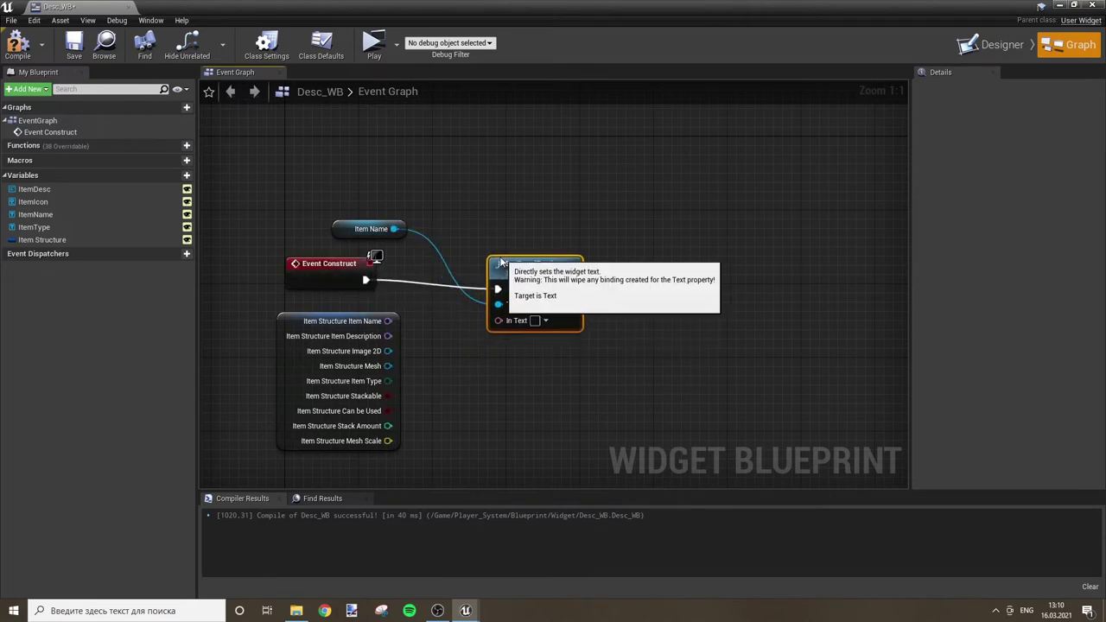
pyautogui.moveTo(315, 269); pyautogui.dragTo(332, 270)
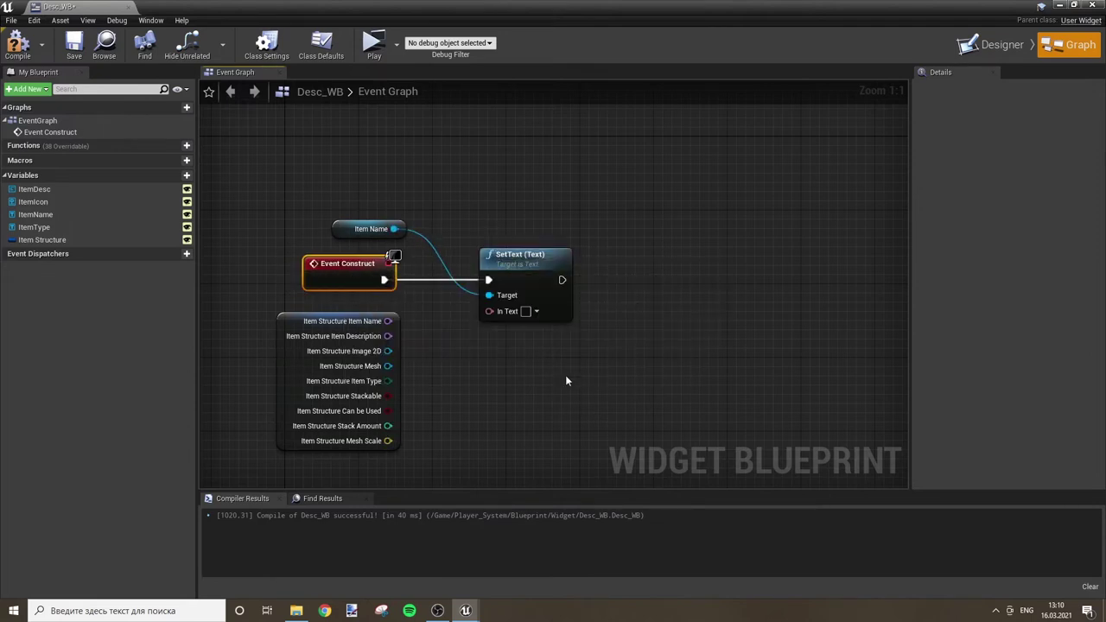
# Step: Feed Item Name through ToText (name) into SetText's In Text, and paste a second ToText below
pyautogui.moveTo(388, 321)
pyautogui.mouseDown()
pyautogui.moveTo(489, 311)
pyautogui.moveTo(602, 273)
pyautogui.moveTo(621, 282)
pyautogui.mouseUp()
pyautogui.moveTo(413, 309); pyautogui.dragTo(460, 318)
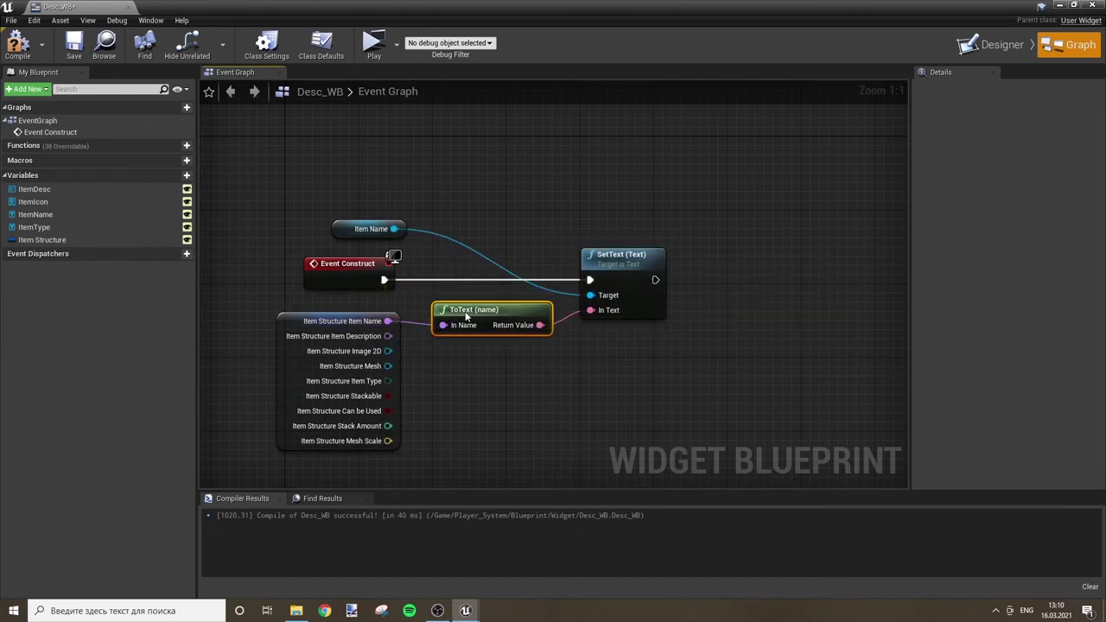
pyautogui.hotkey('ctrl', 'c')
pyautogui.hotkey('ctrl', 'v')
pyautogui.moveTo(479, 380); pyautogui.dragTo(388, 336)
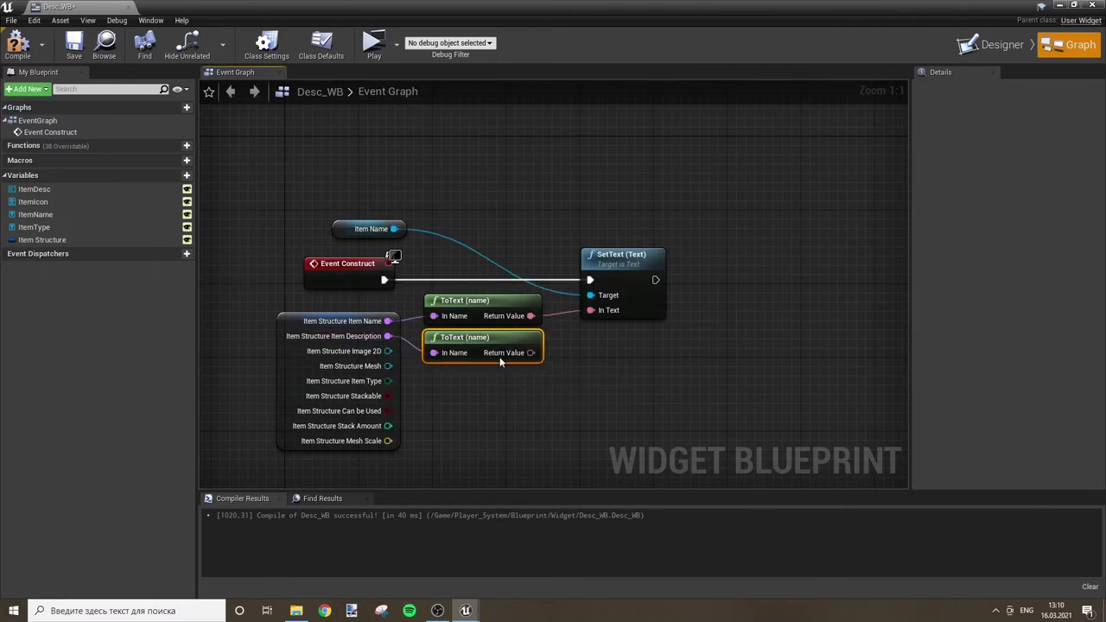
# Step: Add a multi-line SetText for ItemDesc, chained after the name SetText and fed by the second ToText
pyautogui.click(58, 190)
pyautogui.moveTo(59, 190)
pyautogui.keyDown('ctrl'); pyautogui.mouseDown()
pyautogui.moveTo(626, 210)
pyautogui.moveTo(738, 254)
pyautogui.mouseUp(); pyautogui.keyUp('ctrl')
pyautogui.write('set tex')
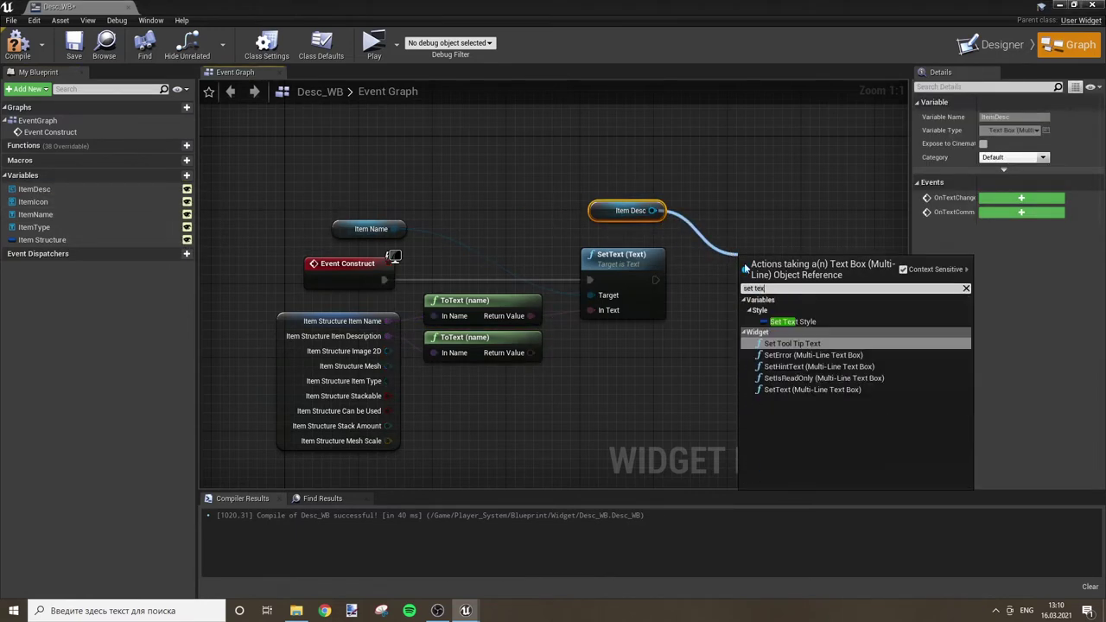
pyautogui.click(859, 391)
pyautogui.moveTo(747, 288); pyautogui.dragTo(655, 281)
pyautogui.moveTo(530, 352); pyautogui.dragTo(748, 321)
# Step: Tidy the description wiring with a reroute point and place an ItemType getter
pyautogui.moveTo(804, 293)
pyautogui.mouseDown()
pyautogui.moveTo(777, 274)
pyautogui.moveTo(777, 284)
pyautogui.mouseUp()
pyautogui.click(683, 328)
pyautogui.doubleClick(677, 316)
pyautogui.moveTo(682, 320); pyautogui.dragTo(670, 362)
pyautogui.moveTo(812, 365); pyautogui.dragTo(670, 356, button='right')
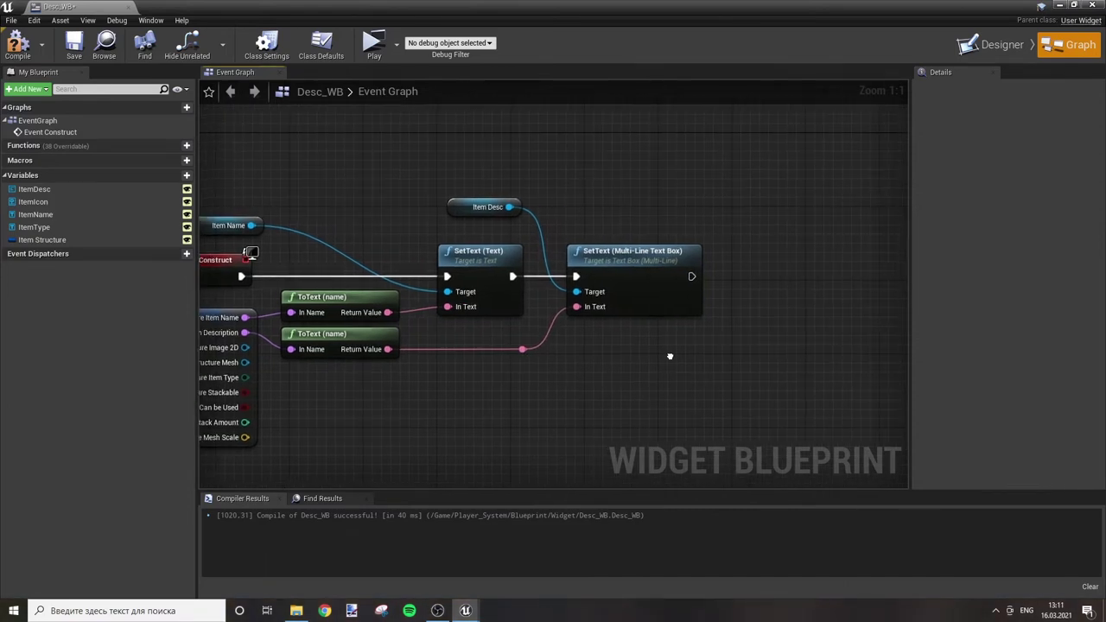
pyautogui.moveTo(51, 227); pyautogui.dragTo(605, 209)
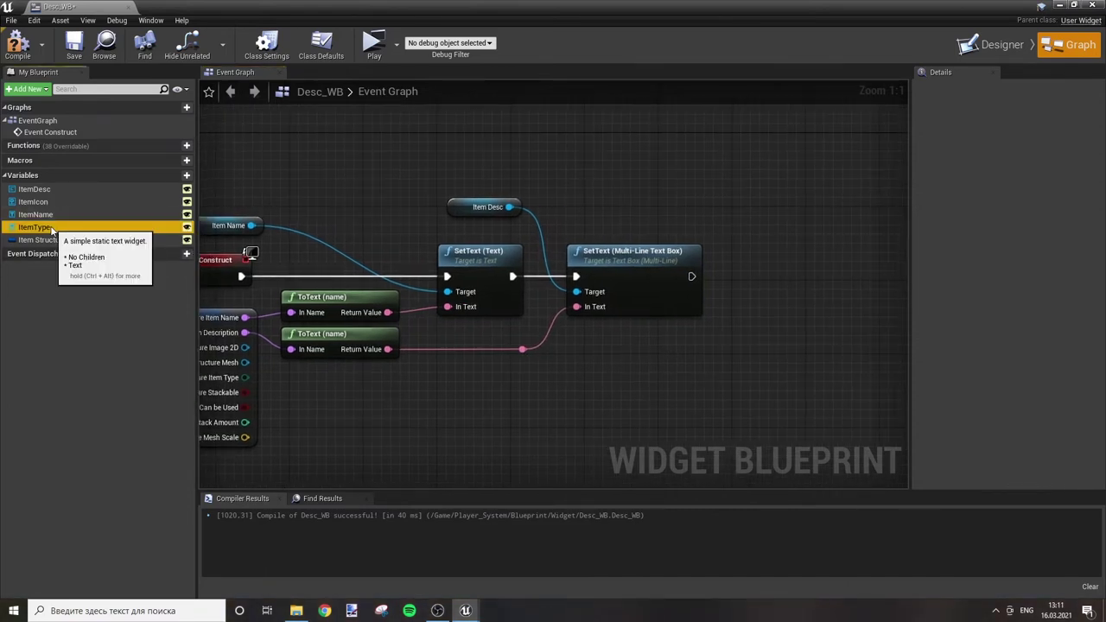
pyautogui.click(622, 219)
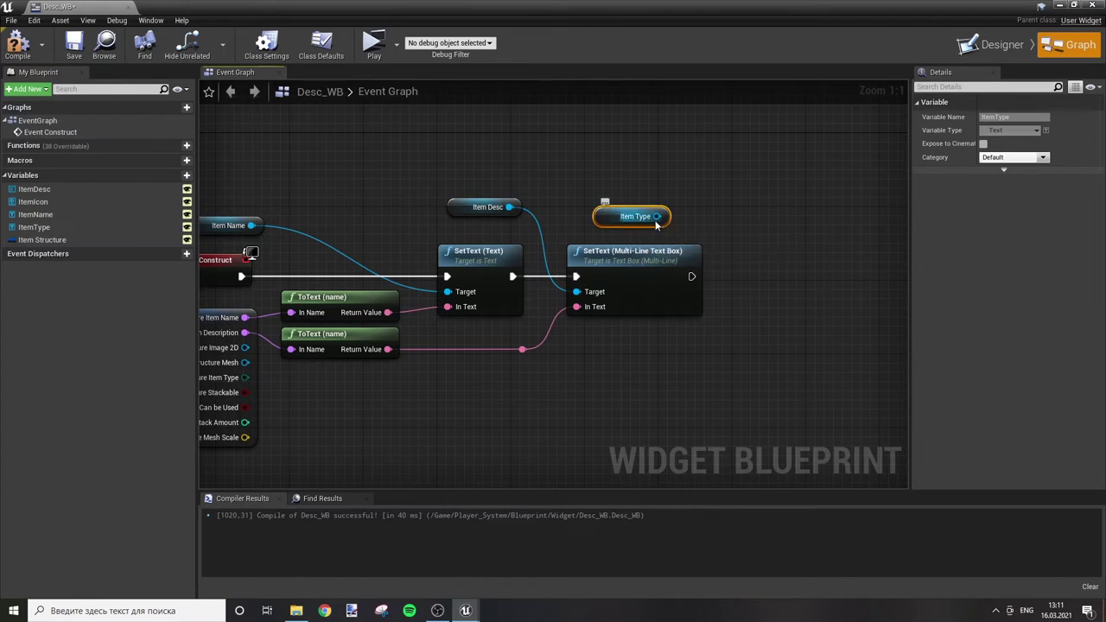
# Step: Add a SetText (Text) for ItemType and chain it after the description SetText
pyautogui.moveTo(657, 216); pyautogui.dragTo(799, 283)
pyautogui.write('settext')
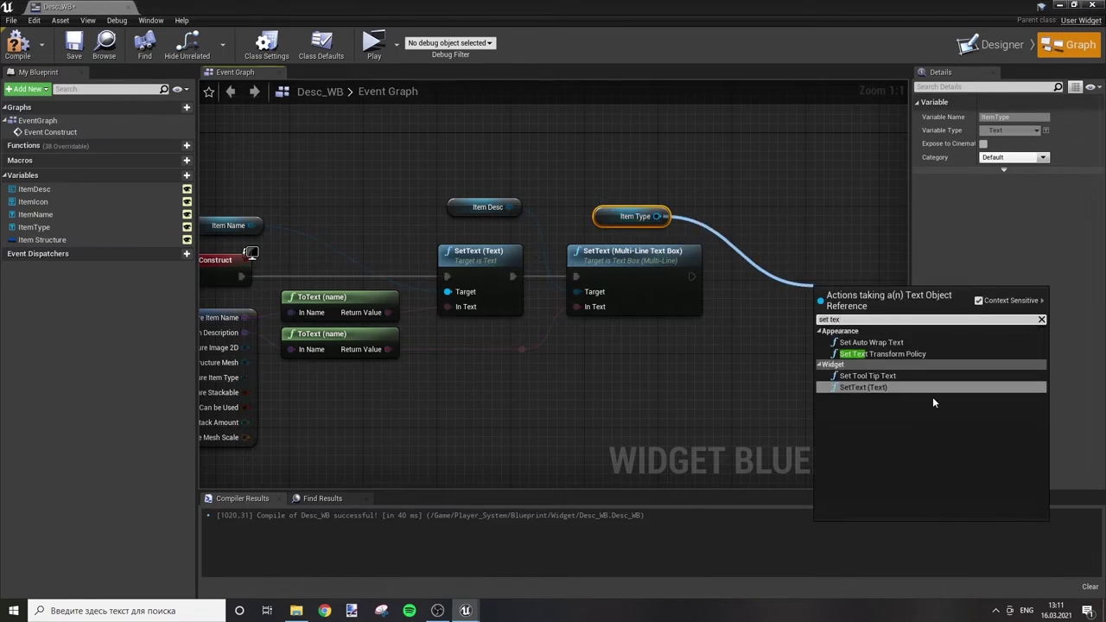
pyautogui.click(914, 387)
pyautogui.moveTo(826, 323); pyautogui.dragTo(691, 276)
pyautogui.moveTo(860, 297); pyautogui.dragTo(804, 252)
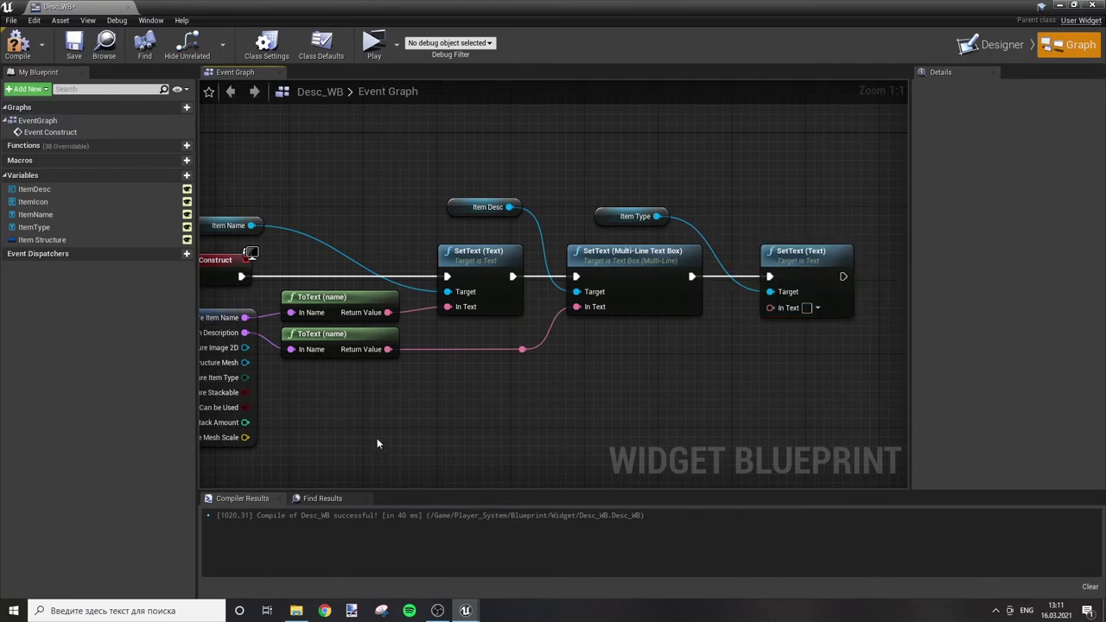
# Step: Convert the Item Type enum via Enum to String and ToText (string) into SetText's In Text
pyautogui.moveTo(244, 377); pyautogui.dragTo(792, 308)
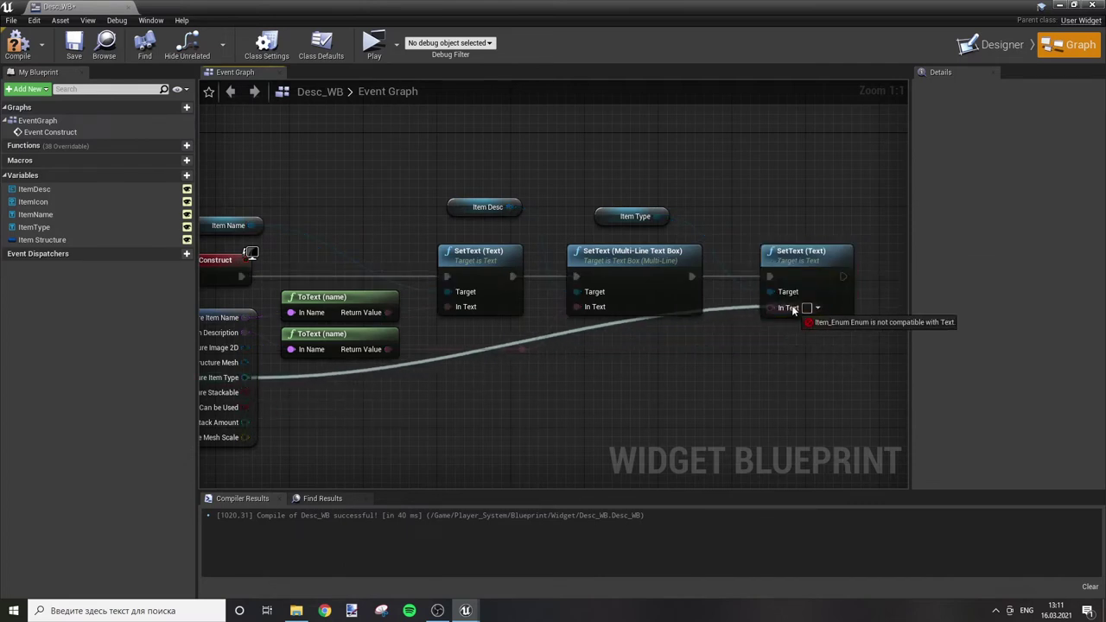
pyautogui.moveTo(792, 306); pyautogui.dragTo(445, 394)
pyautogui.write('s')
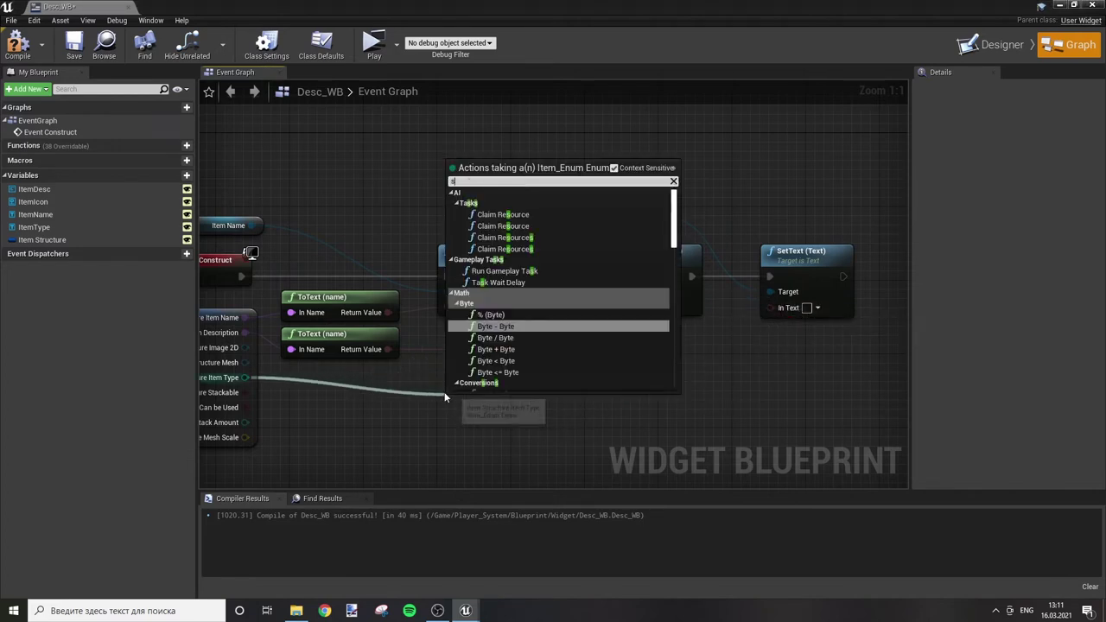
pyautogui.write('tring')
pyautogui.click(592, 284)
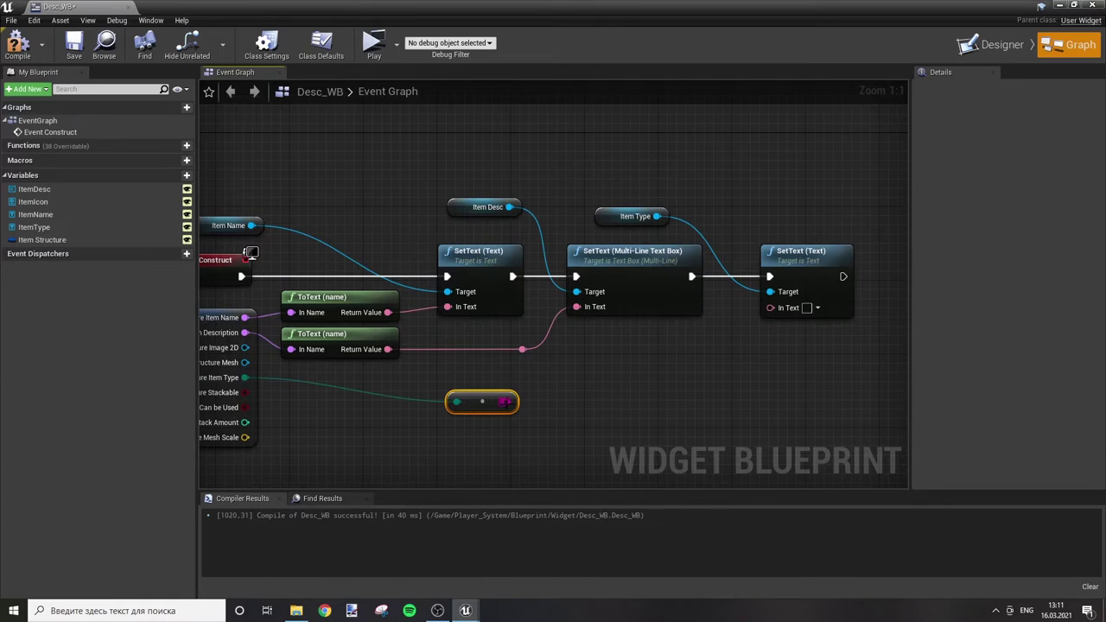
pyautogui.moveTo(486, 402)
pyautogui.mouseDown()
pyautogui.moveTo(440, 384)
pyautogui.moveTo(799, 310)
pyautogui.mouseUp()
pyautogui.moveTo(637, 359); pyautogui.dragTo(601, 378)
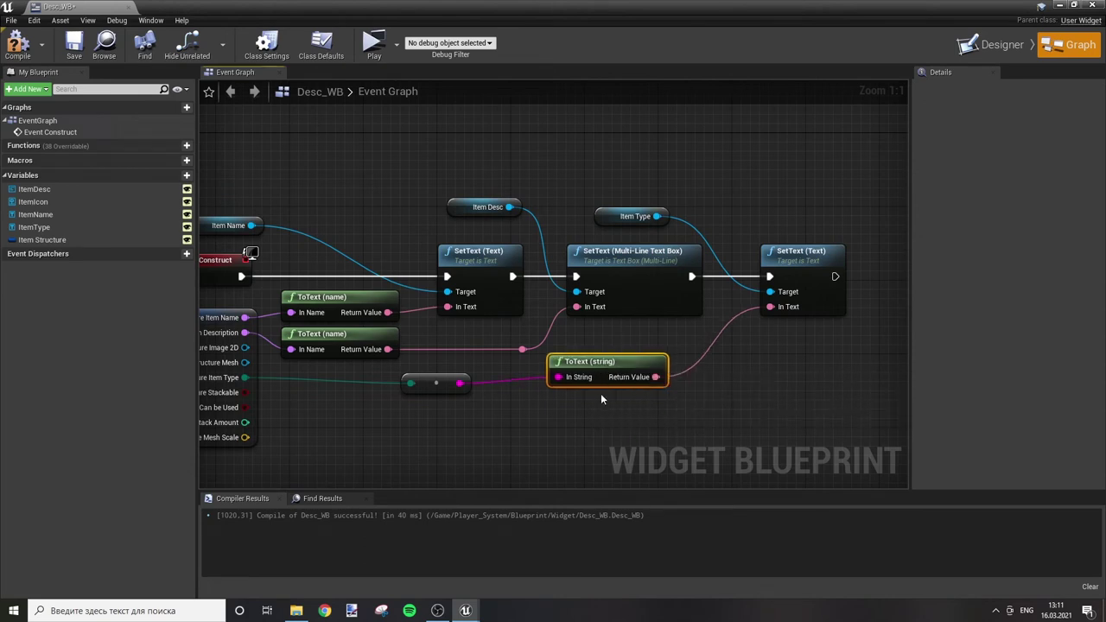
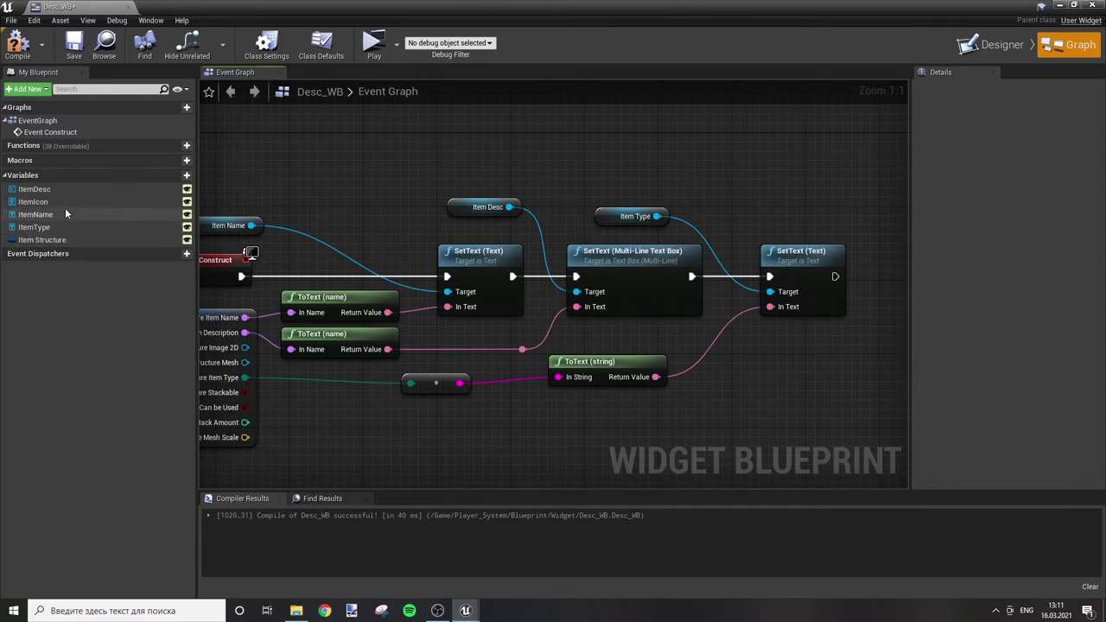
# Step: Add an Item Icon getter and a Set Brush from Texture node chained after the last SetText
pyautogui.moveTo(65, 203); pyautogui.dragTo(494, 205)
pyautogui.moveTo(775, 212); pyautogui.dragTo(777, 215)
pyautogui.click(800, 220)
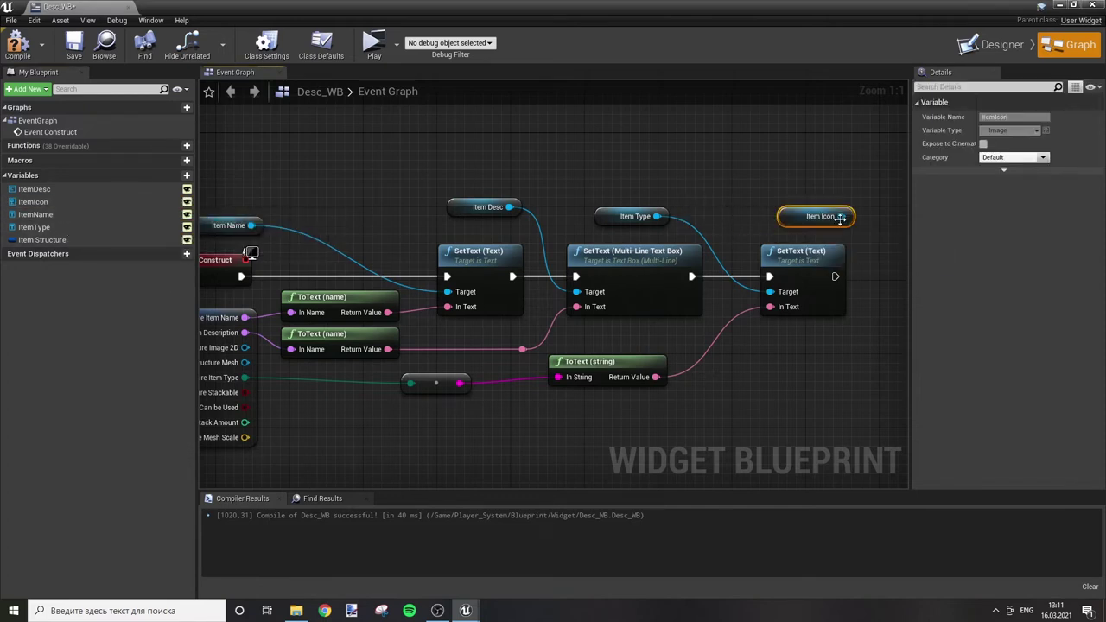
pyautogui.moveTo(803, 214); pyautogui.dragTo(795, 181, button='right')
pyautogui.moveTo(796, 179)
pyautogui.mouseDown()
pyautogui.moveTo(787, 179)
pyautogui.moveTo(875, 232)
pyautogui.mouseUp()
pyautogui.write('set')
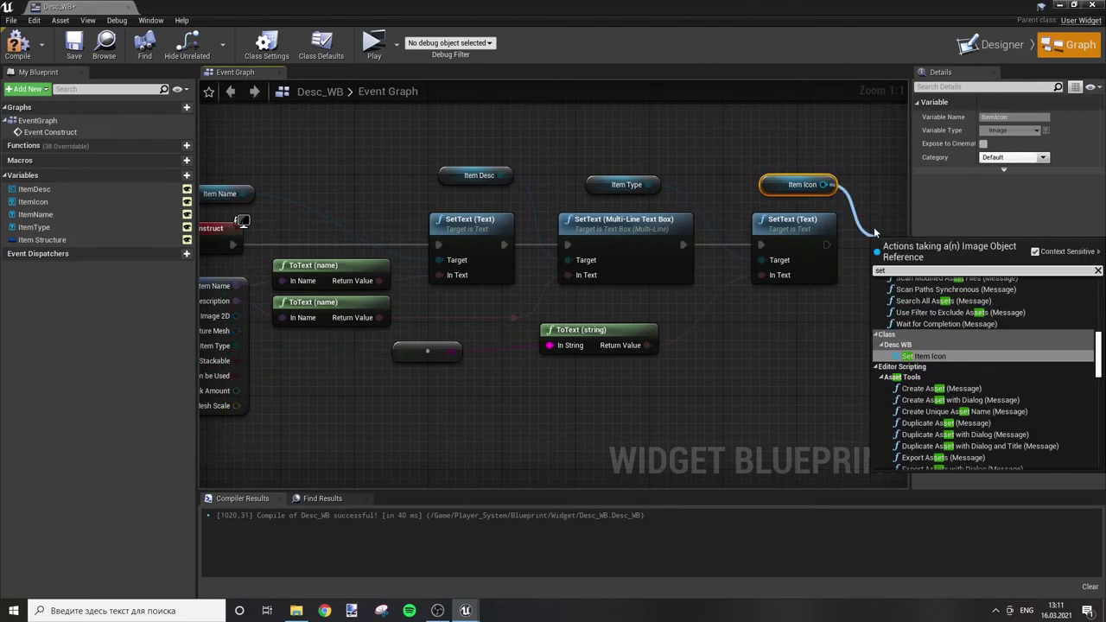
pyautogui.write(' bt')
pyautogui.press('BackSpace')
pyautogui.write('ru')
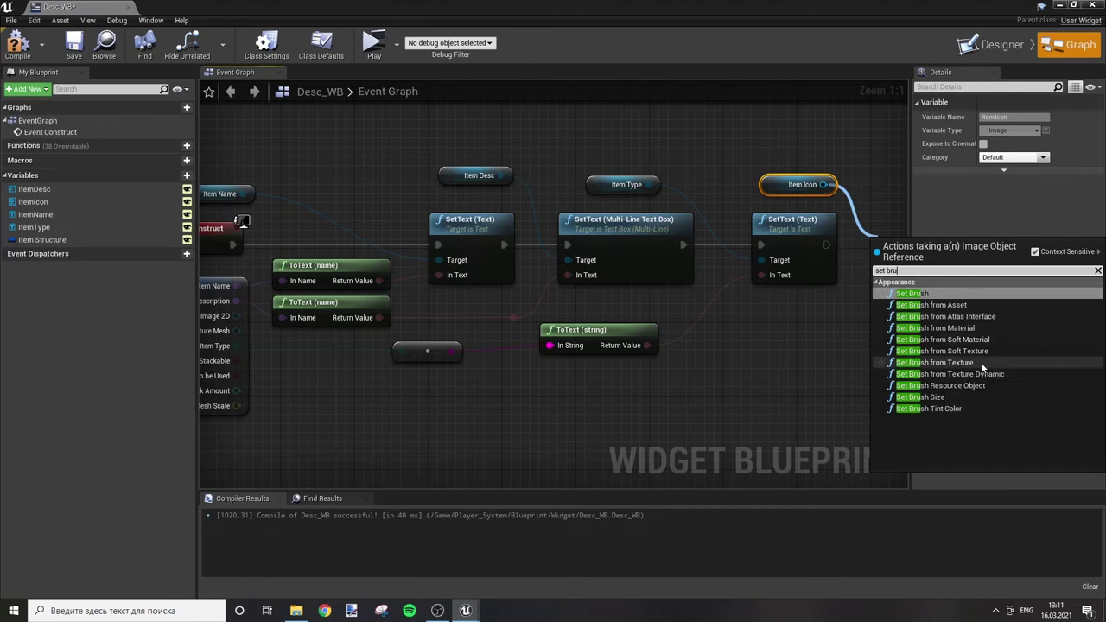
pyautogui.click(934, 362)
pyautogui.moveTo(833, 246); pyautogui.dragTo(708, 246, button='right')
pyautogui.moveTo(702, 245)
pyautogui.mouseDown()
pyautogui.moveTo(766, 273)
pyautogui.moveTo(821, 244)
pyautogui.mouseUp()
# Step: Wire the item's Image 2D into the Texture input through two reroute points, then compile
pyautogui.moveTo(787, 325); pyautogui.dragTo(1061, 306, button='right')
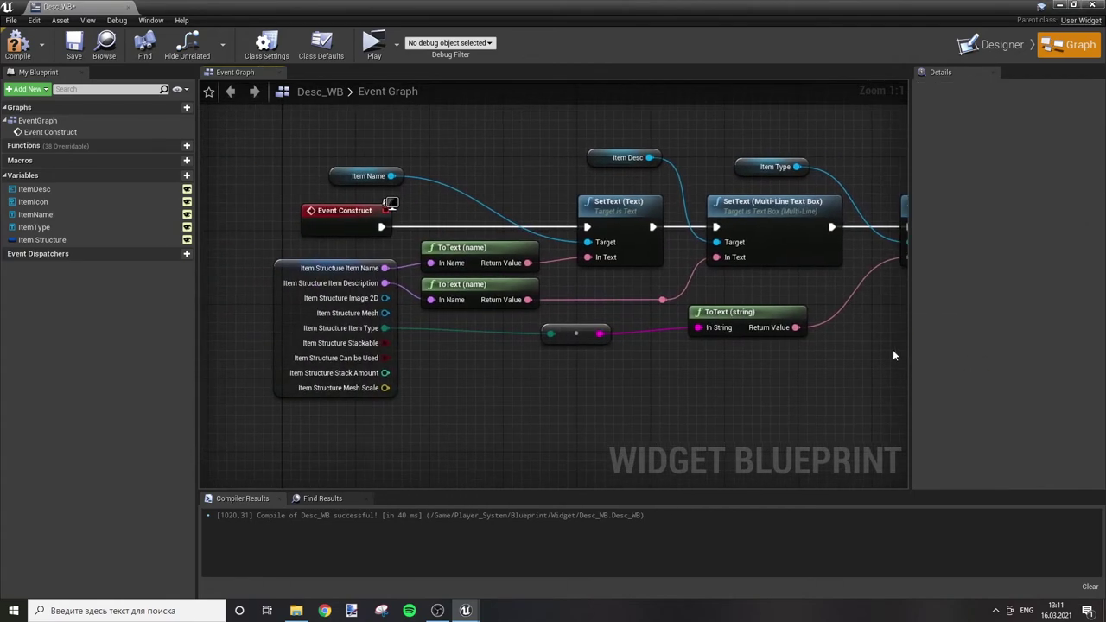
pyautogui.moveTo(387, 301); pyautogui.dragTo(775, 265)
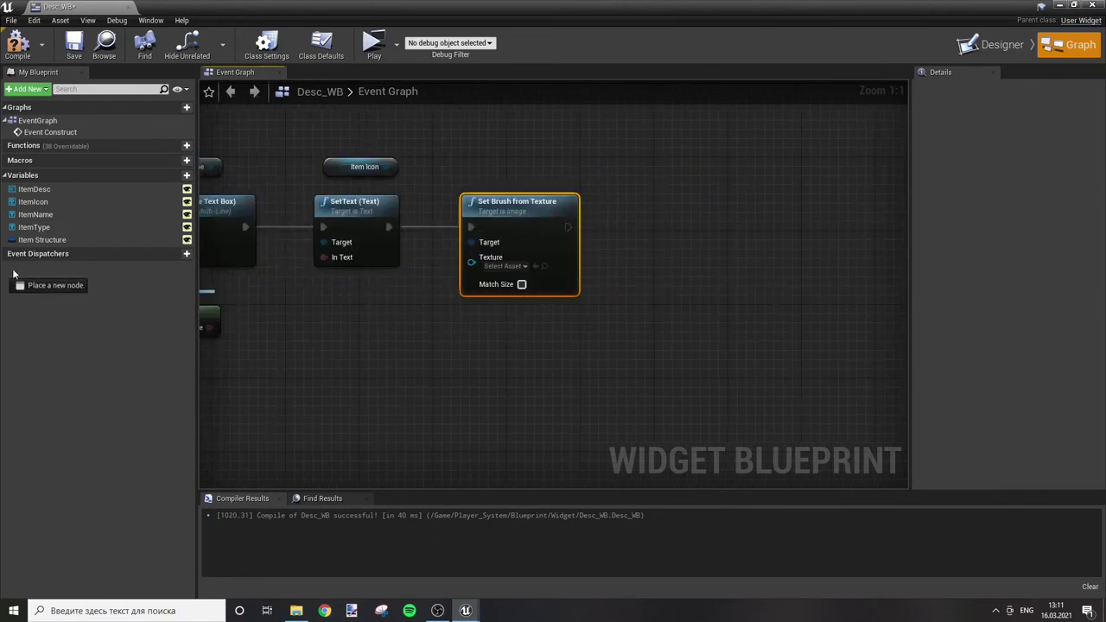
pyautogui.doubleClick(715, 256)
pyautogui.moveTo(721, 264); pyautogui.dragTo(688, 383)
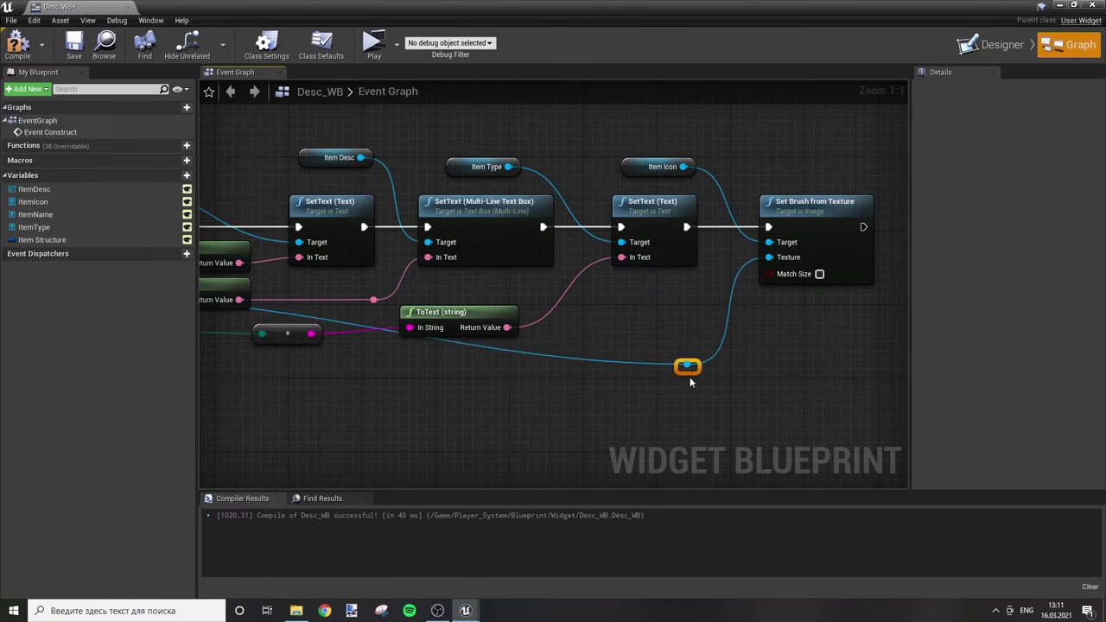
pyautogui.moveTo(689, 383); pyautogui.dragTo(982, 315, button='right')
pyautogui.moveTo(678, 284); pyautogui.dragTo(696, 284, button='right')
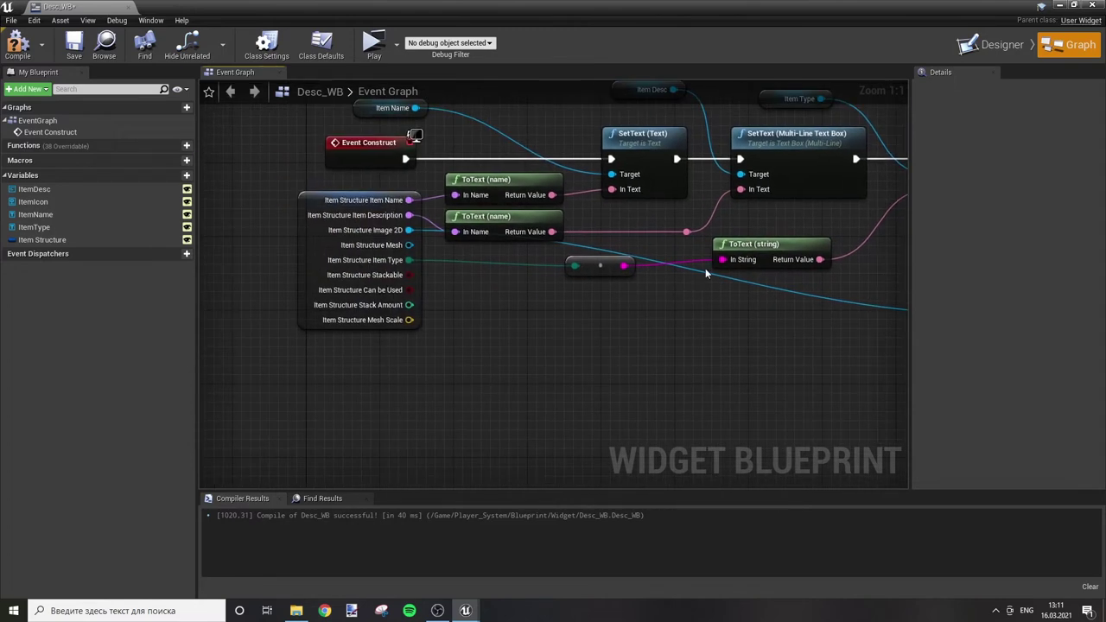
pyautogui.doubleClick(698, 271)
pyautogui.moveTo(698, 272)
pyautogui.mouseDown()
pyautogui.moveTo(522, 313)
pyautogui.moveTo(472, 311)
pyautogui.mouseUp()
pyautogui.moveTo(759, 368); pyautogui.dragTo(571, 355, button='right')
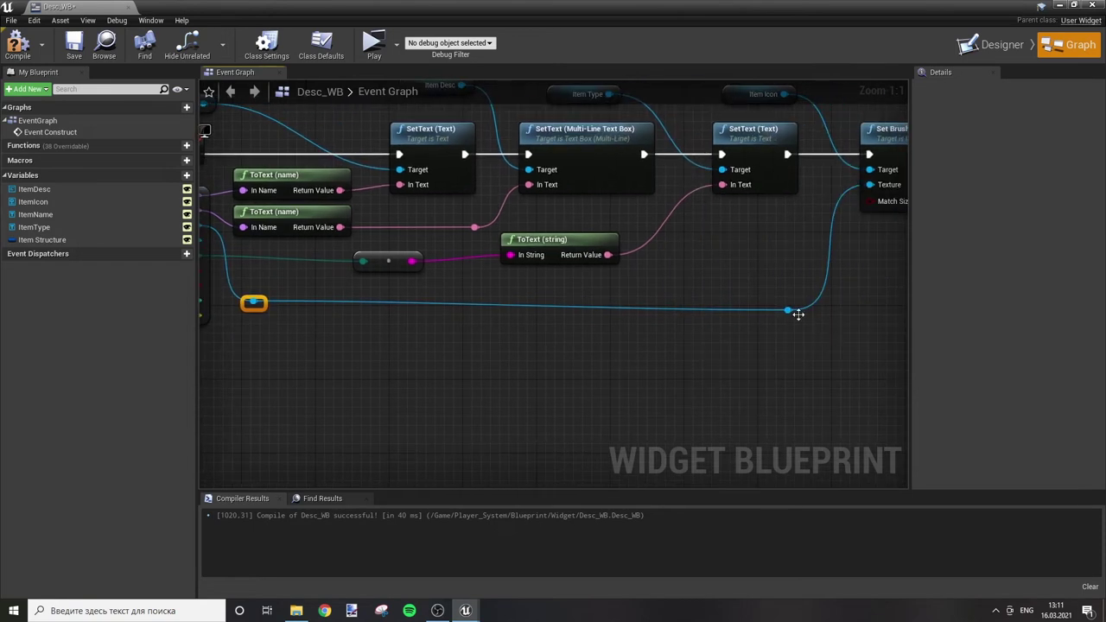
pyautogui.moveTo(797, 314); pyautogui.dragTo(797, 306)
pyautogui.scroll(-2, 777, 349)
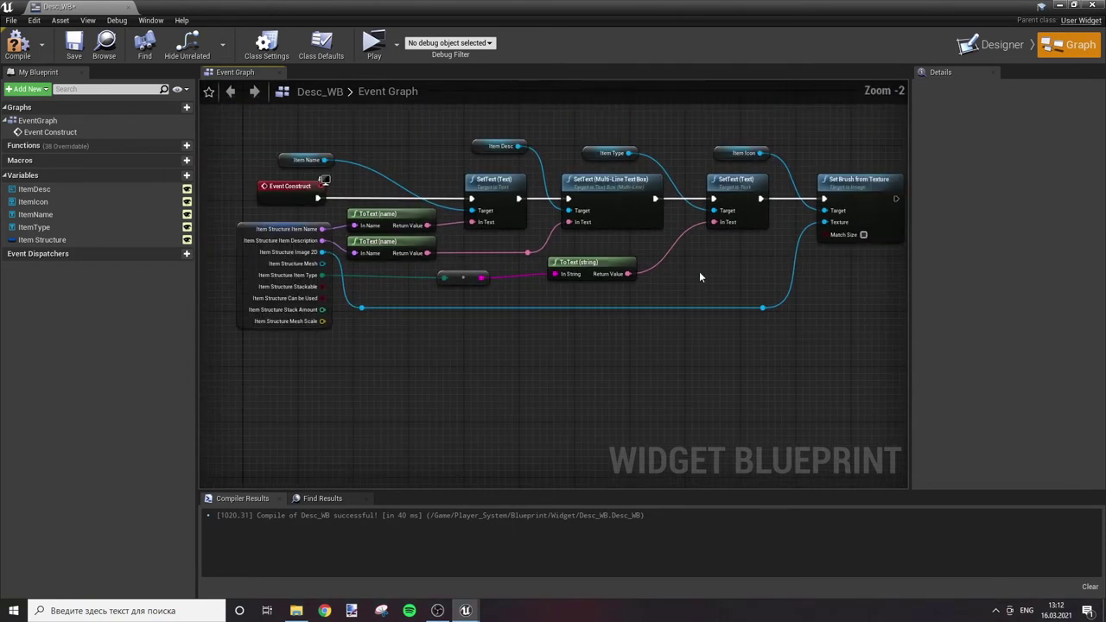
pyautogui.click(16, 54)
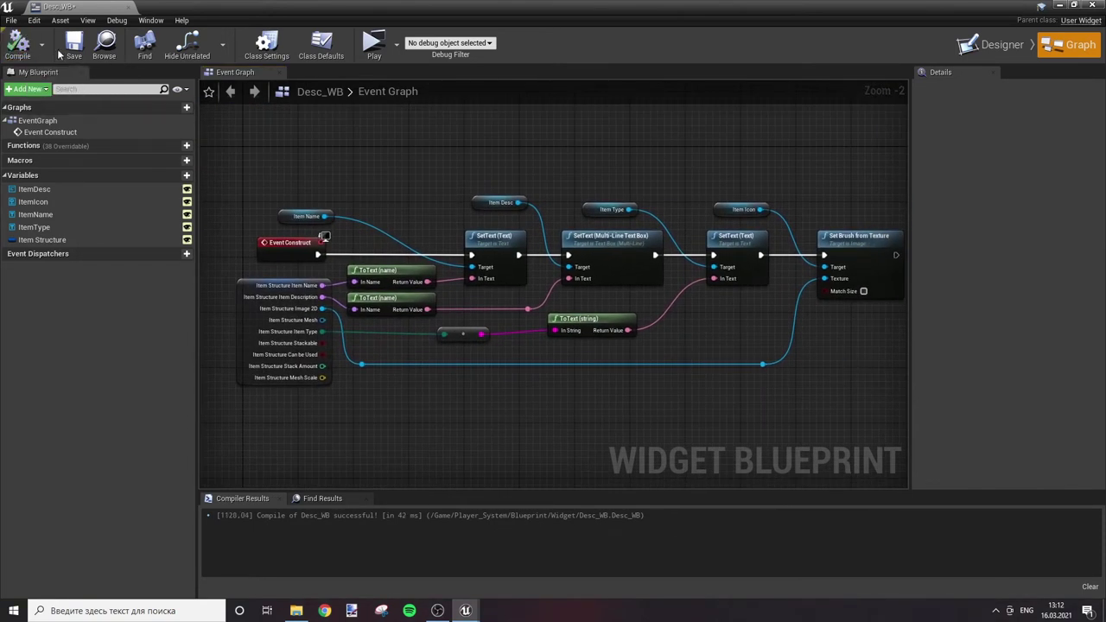
# Step: Save the Desc_WB blueprint and close its editor
pyautogui.click(68, 50)
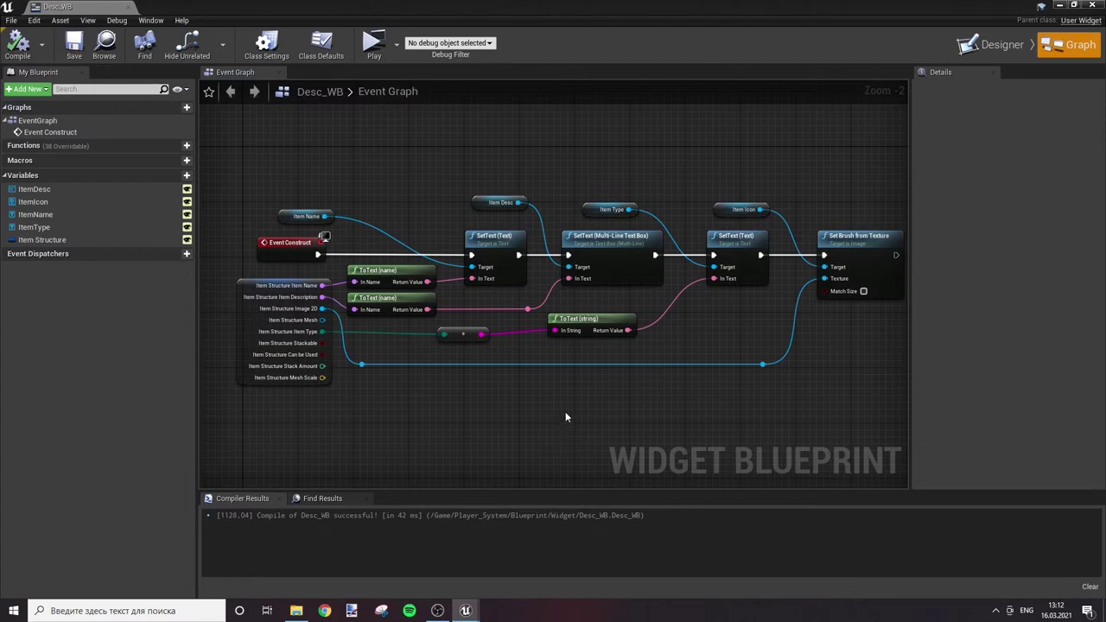
pyautogui.moveTo(375, 149); pyautogui.dragTo(838, 358)
pyautogui.click(829, 380)
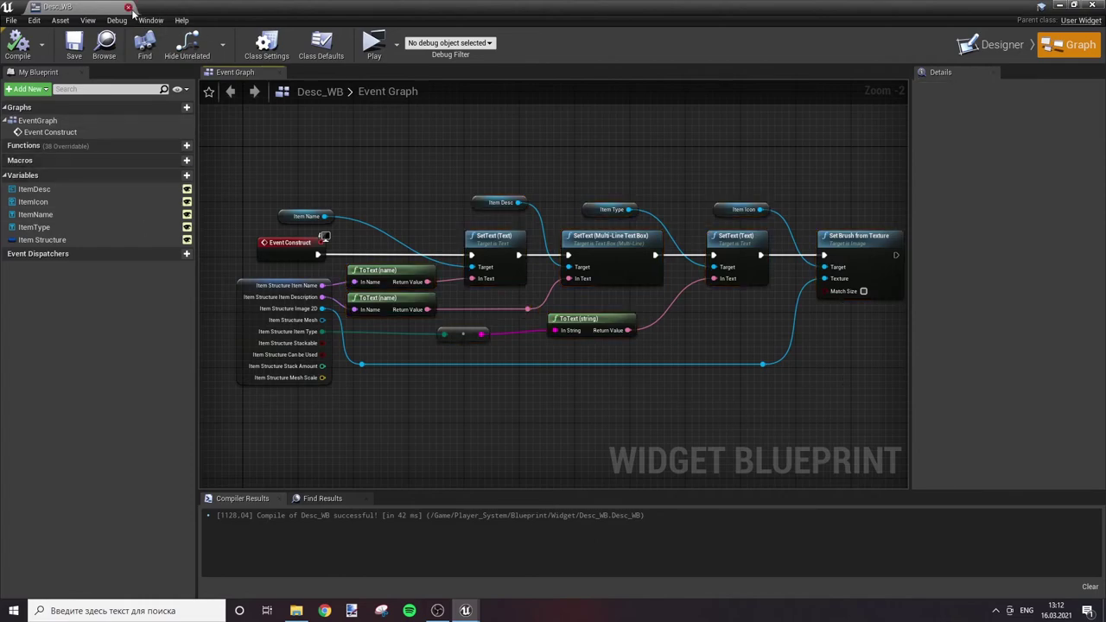
pyautogui.click(127, 7)
# Step: Open the Slot_WB widget blueprint and switch to its Event Graph
pyautogui.doubleClick(413, 445)
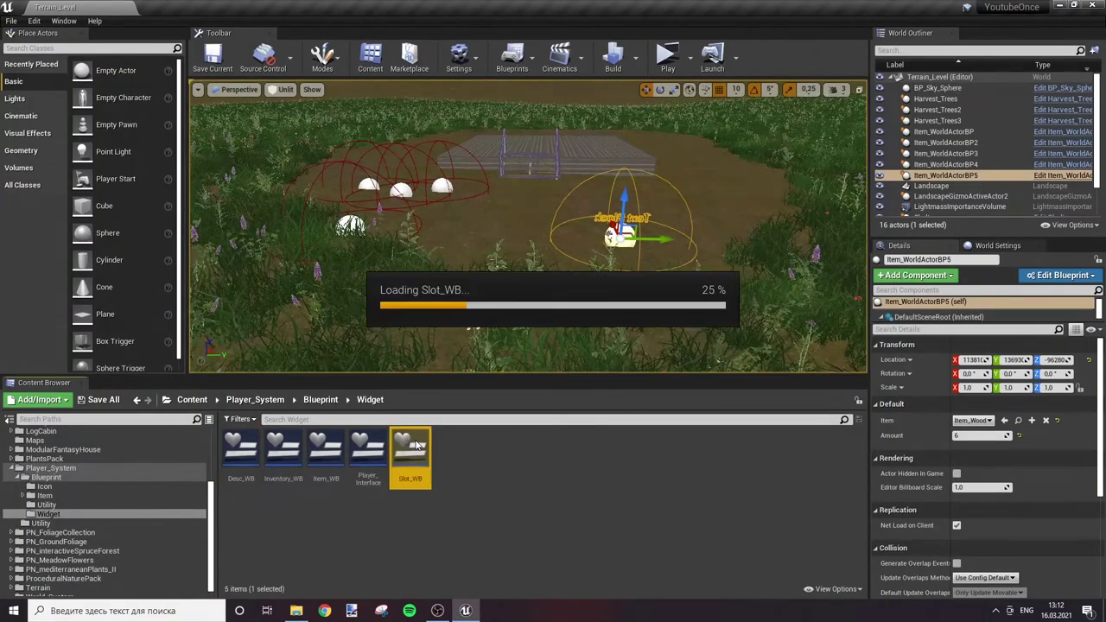
pyautogui.click(1074, 46)
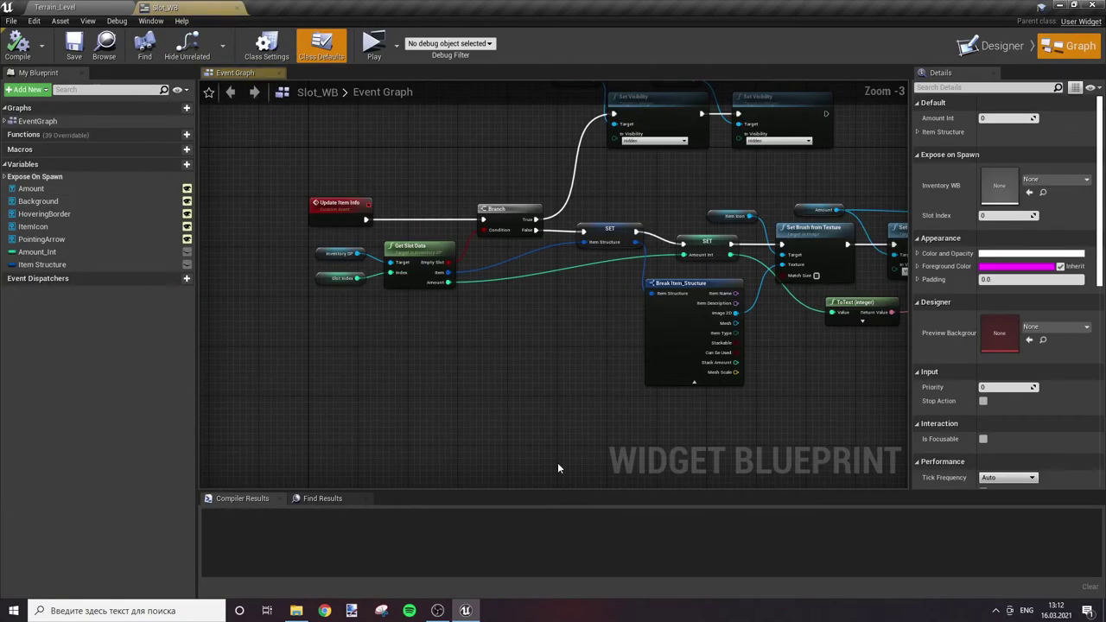
pyautogui.scroll(3, 493, 387)
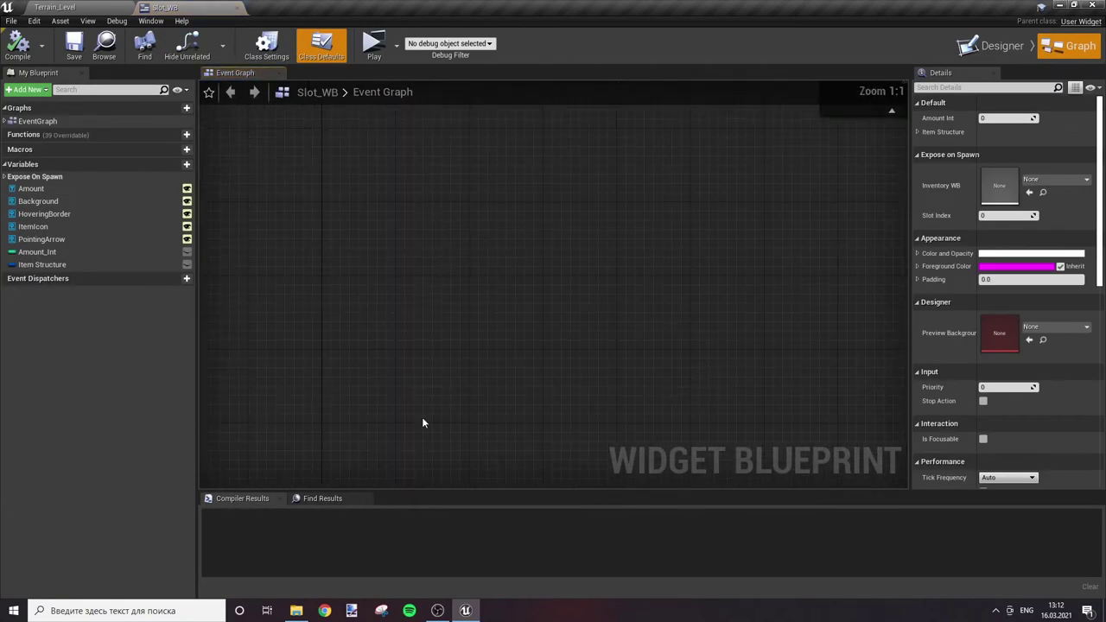
pyautogui.moveTo(39, 138)
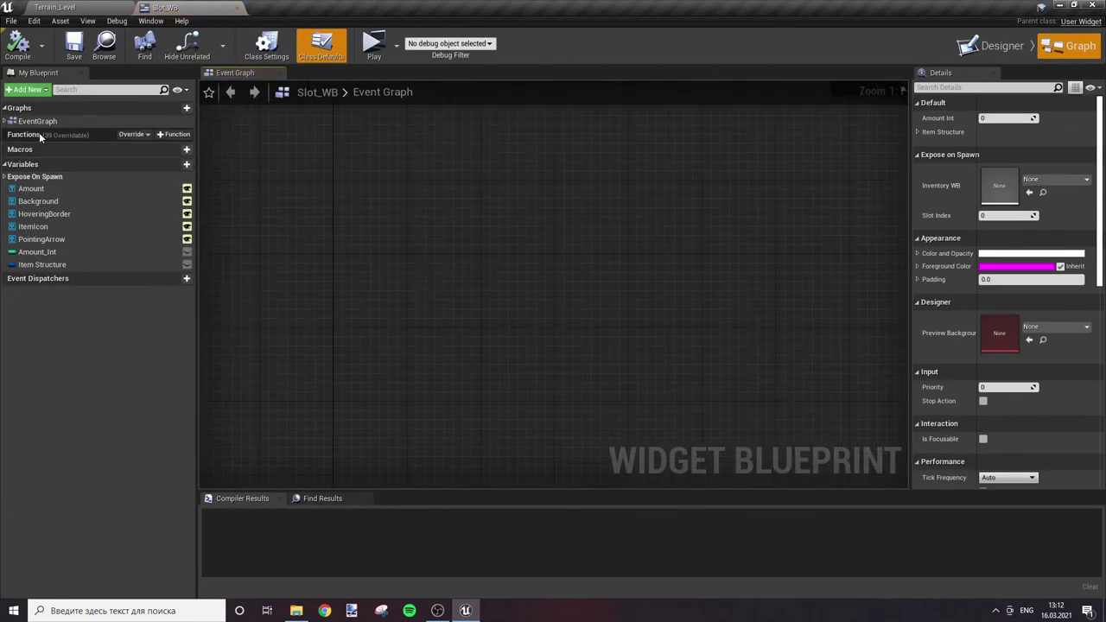
pyautogui.click(132, 135)
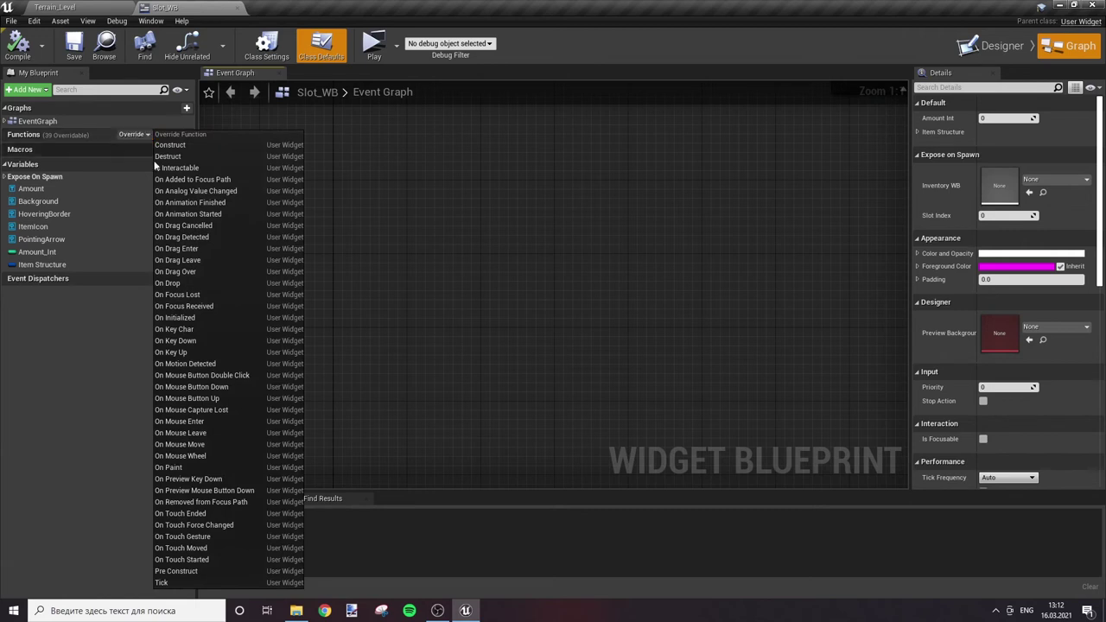
# Step: Add Event On Mouse Enter and Event On Mouse Leave overrides to Slot_WB's graph
pyautogui.click(216, 424)
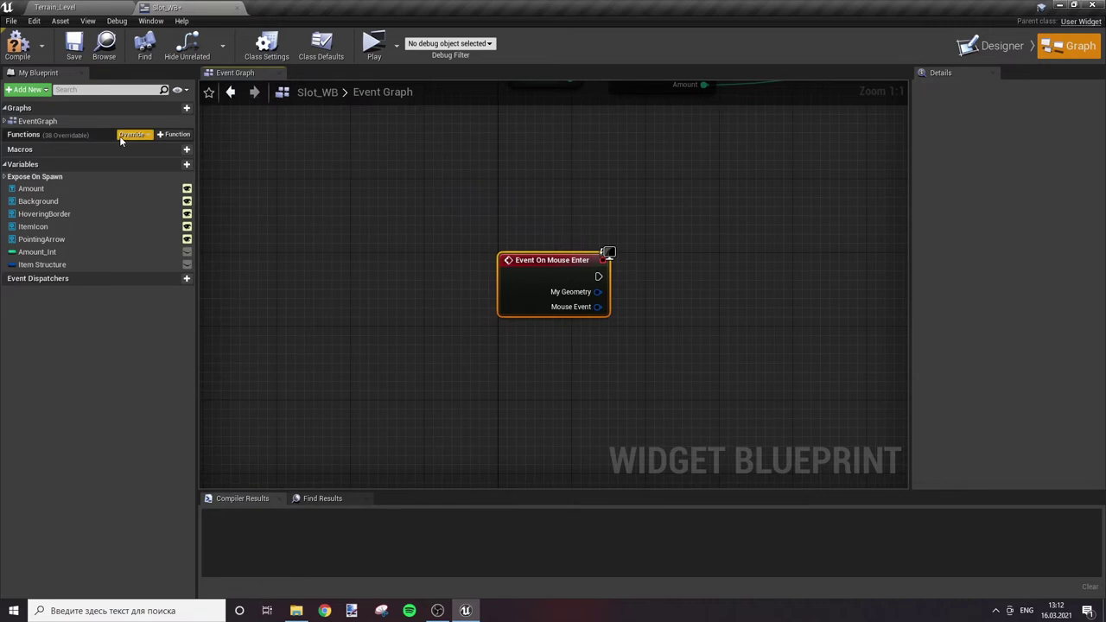
pyautogui.click(129, 135)
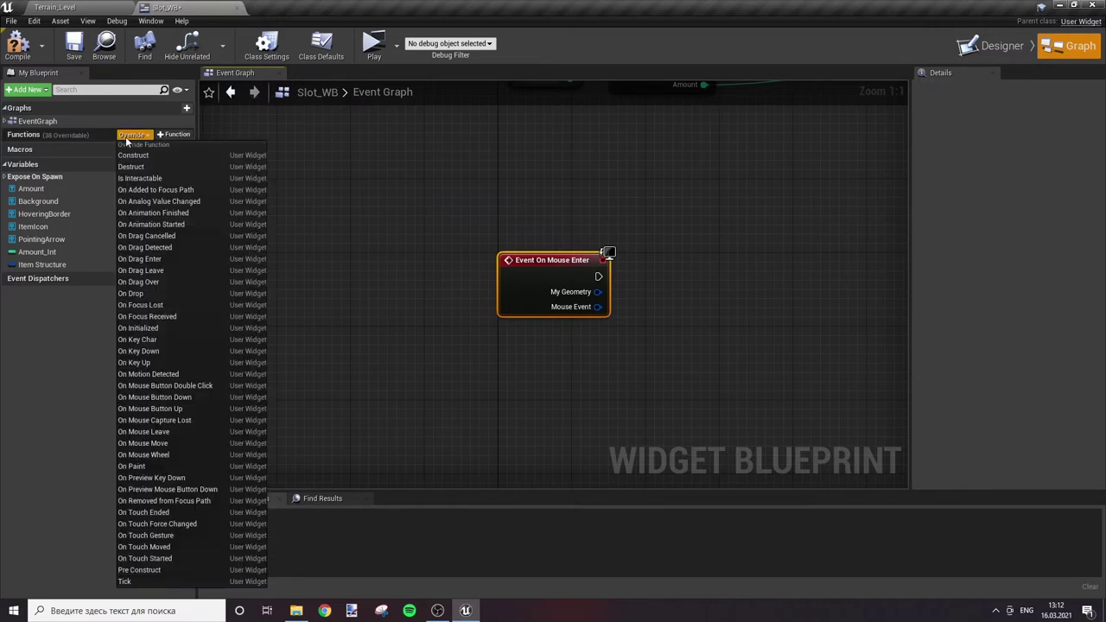
pyautogui.click(192, 432)
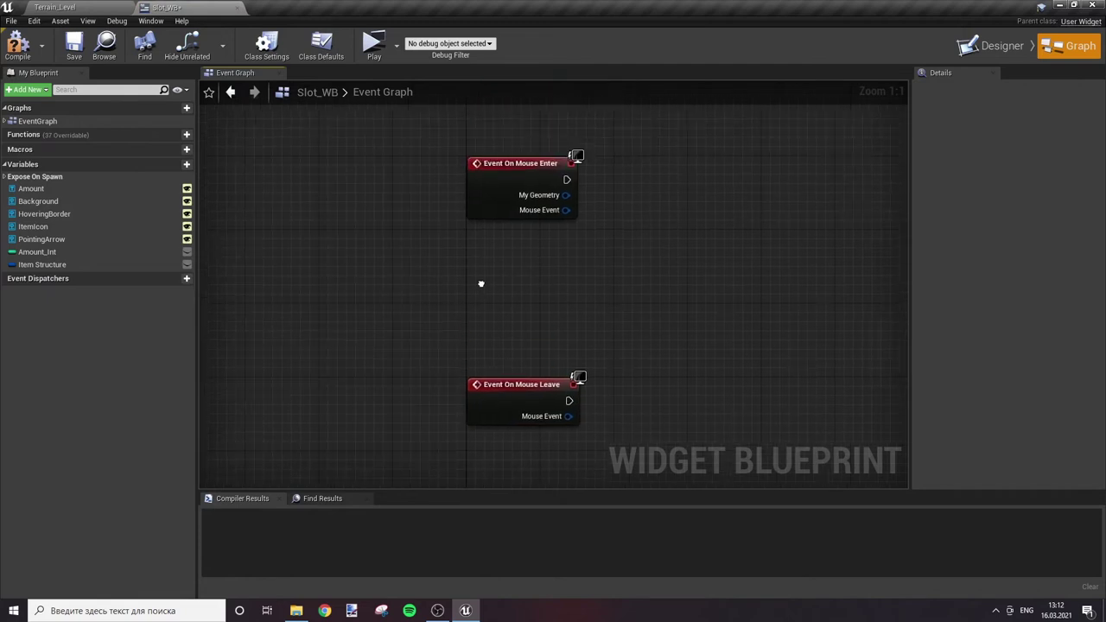
pyautogui.rightClick(369, 307)
pyautogui.press('Escape')
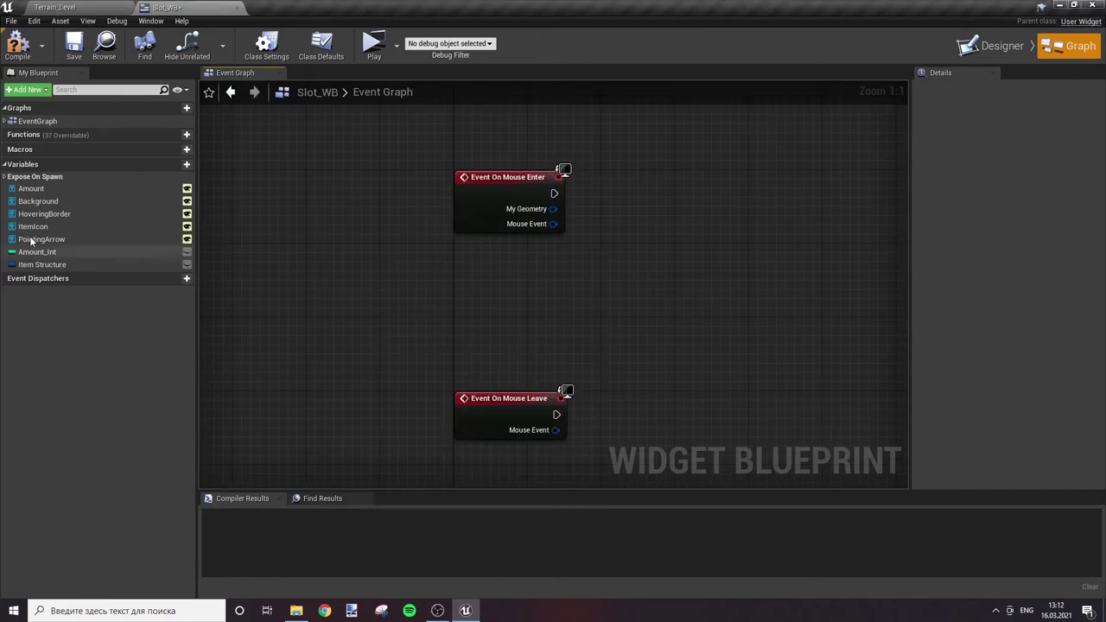
pyautogui.click(4, 177)
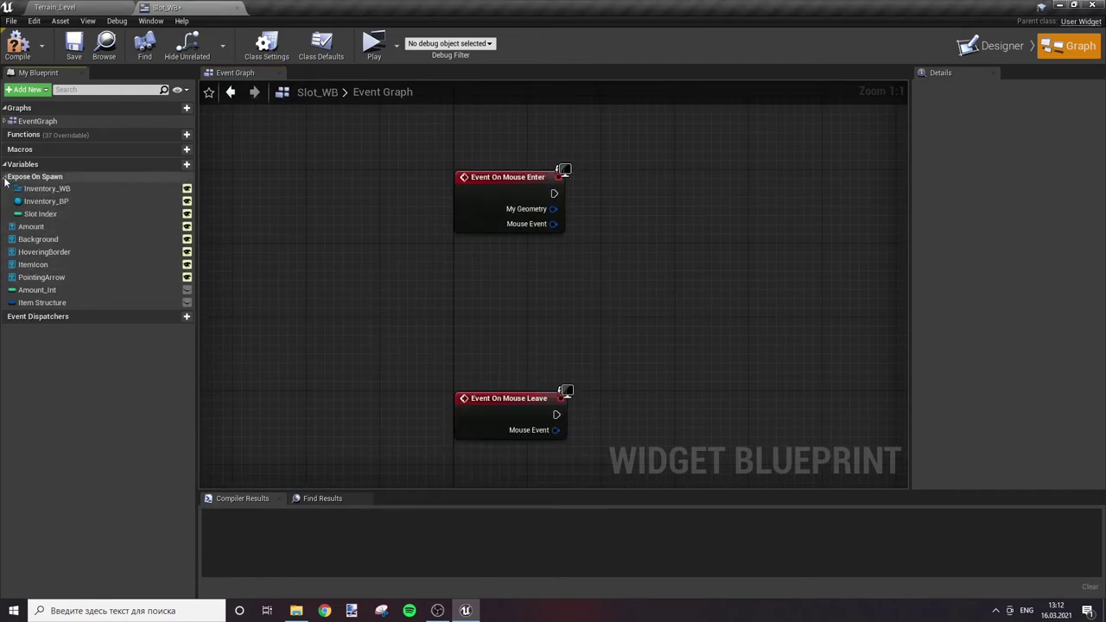
# Step: Add an Inventory_BP getter feeding a Get Slot Data node
pyautogui.click(50, 201)
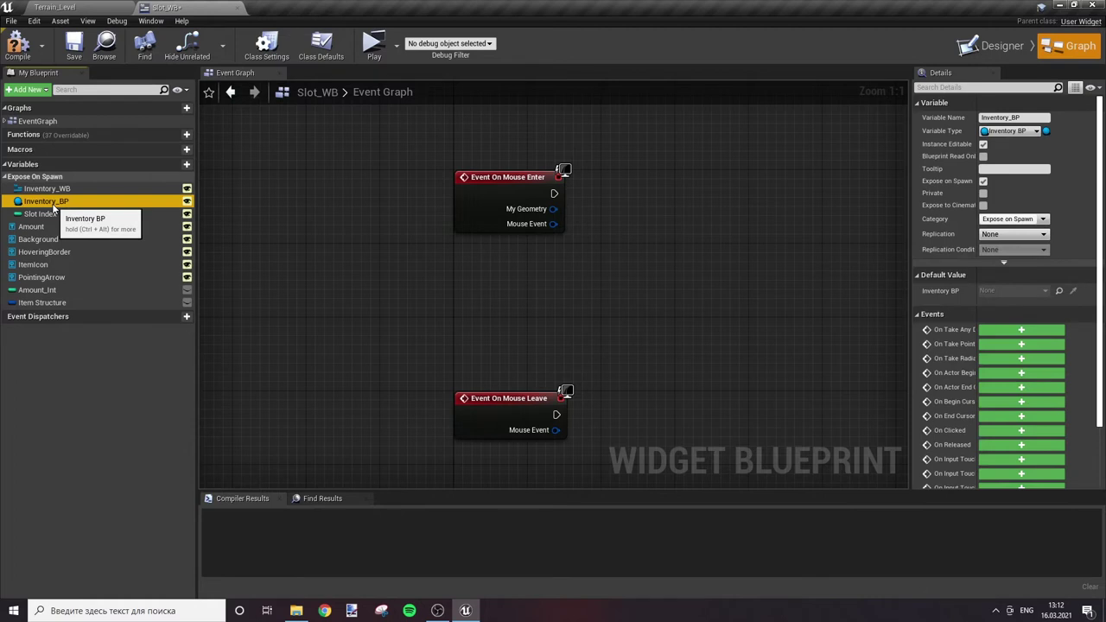
pyautogui.moveTo(54, 206); pyautogui.dragTo(458, 320)
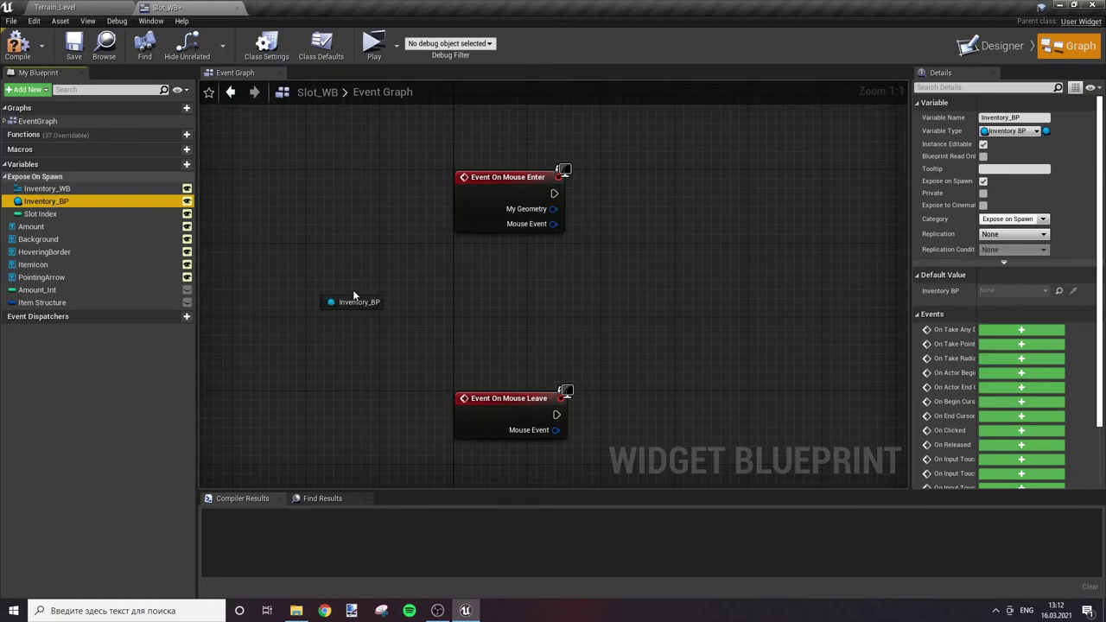
pyautogui.click(477, 327)
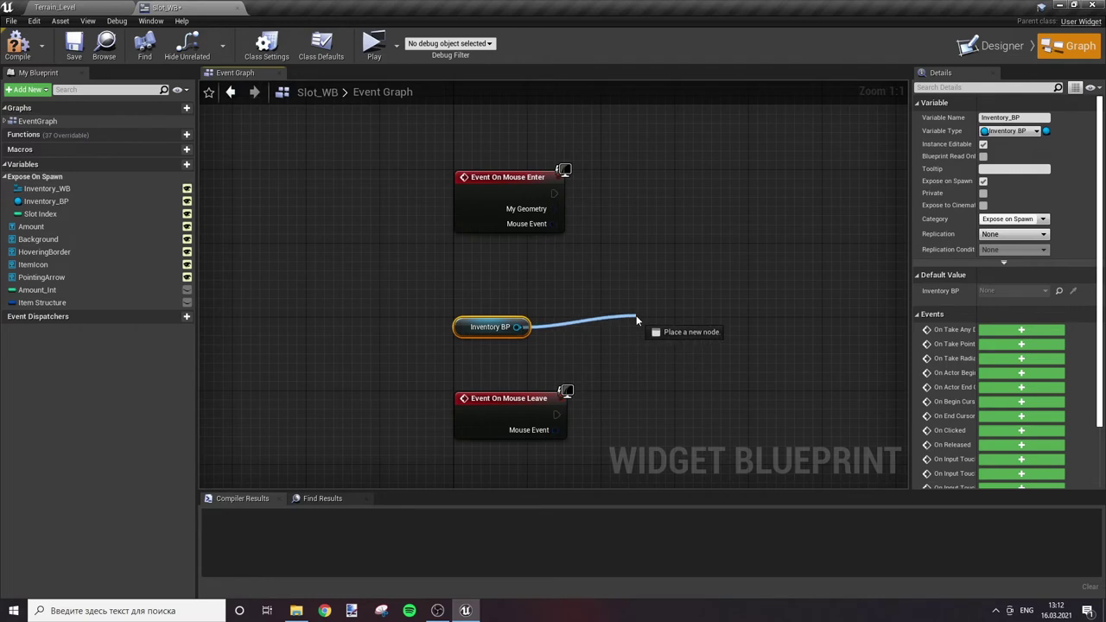
pyautogui.moveTo(521, 335); pyautogui.dragTo(638, 319)
pyautogui.write('get s')
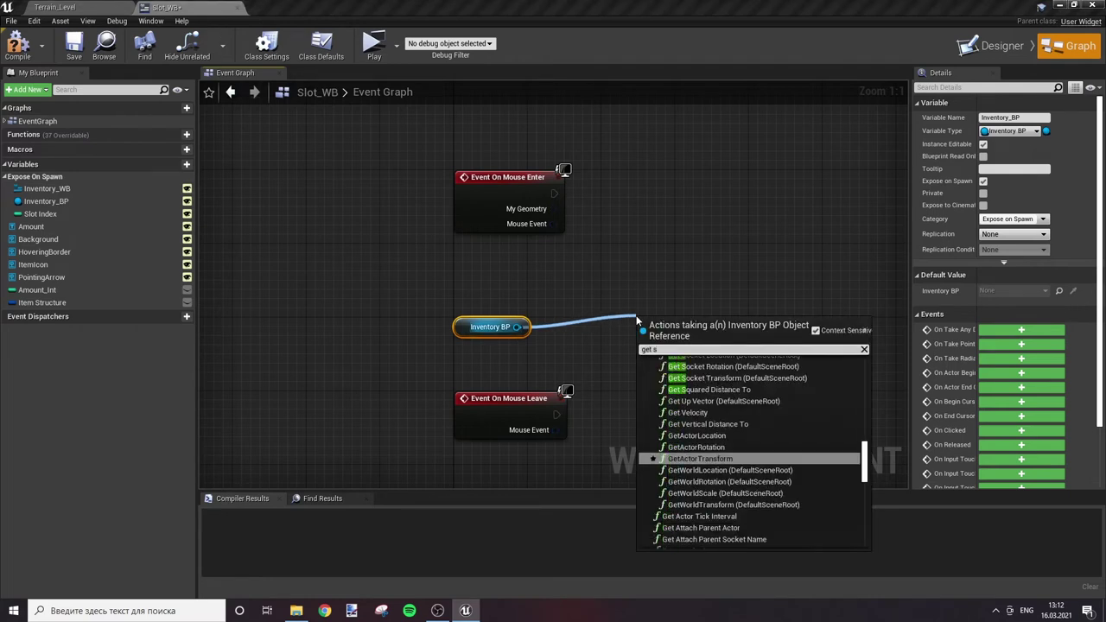
pyautogui.write('lot')
pyautogui.click(684, 372)
pyautogui.moveTo(674, 311); pyautogui.dragTo(593, 304)
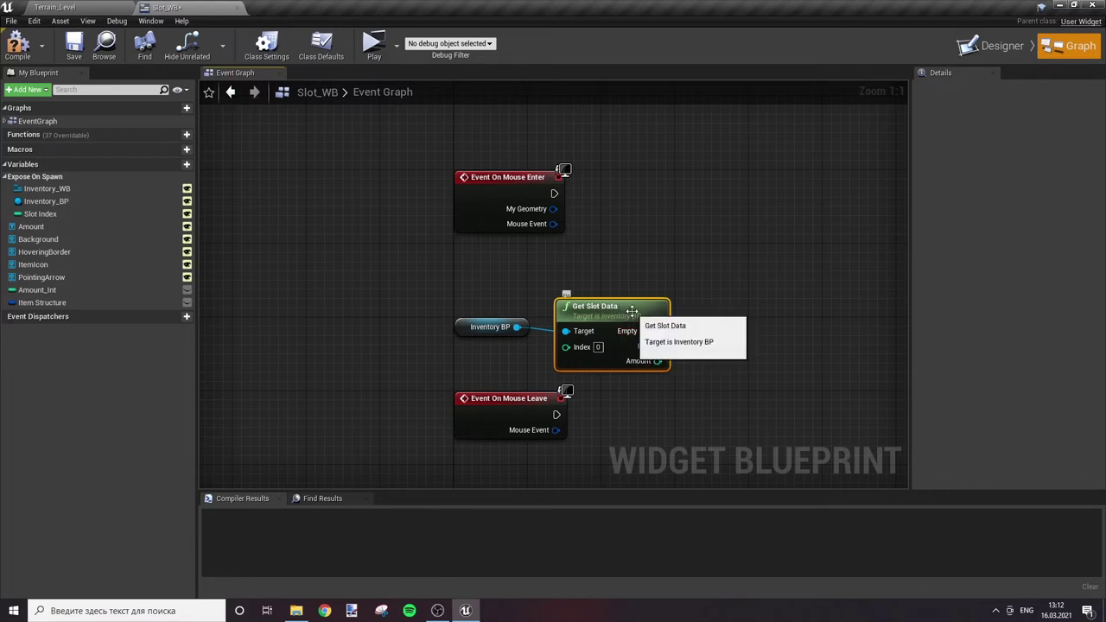
pyautogui.moveTo(632, 310); pyautogui.dragTo(631, 300)
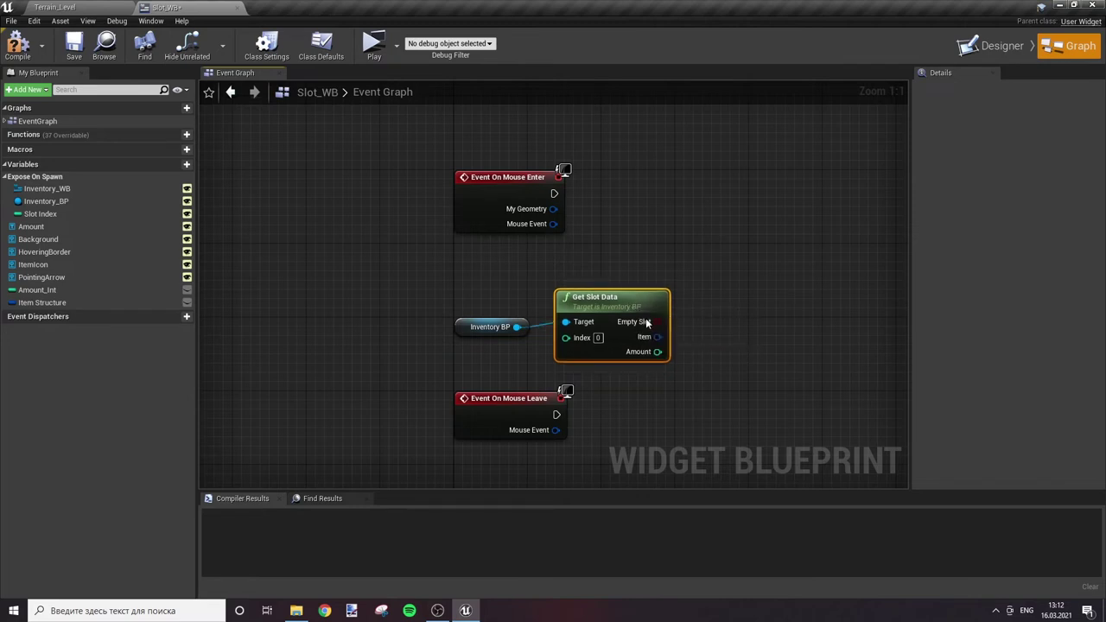
# Step: Run Event On Mouse Enter into a new Branch node
pyautogui.click(760, 190)
pyautogui.moveTo(770, 211); pyautogui.dragTo(554, 194)
pyautogui.moveTo(782, 195); pyautogui.dragTo(774, 177)
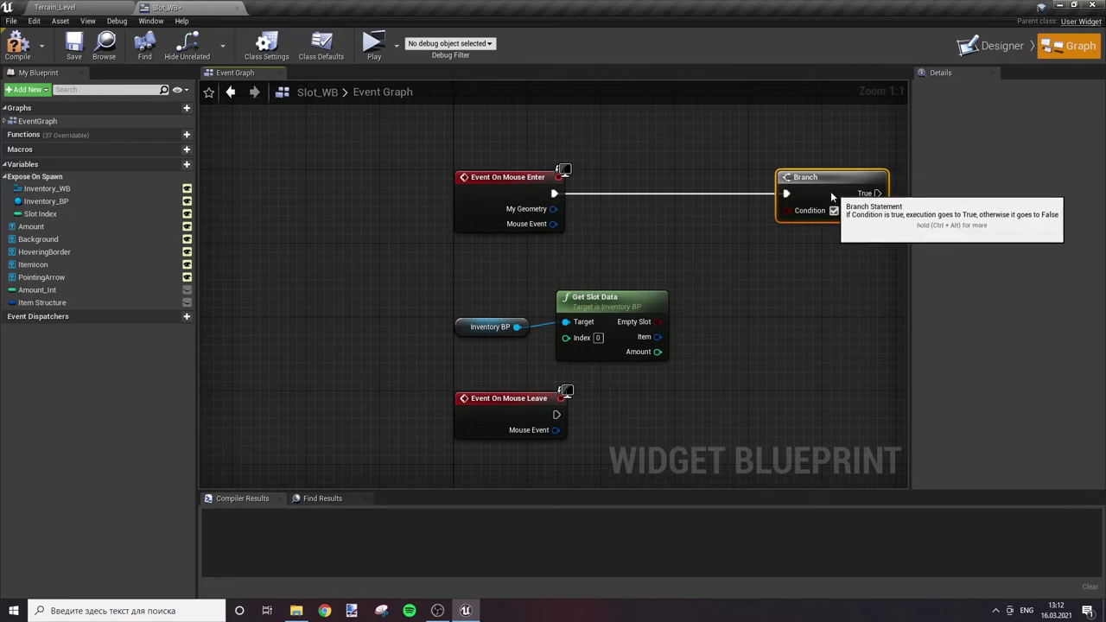
pyautogui.click(749, 285)
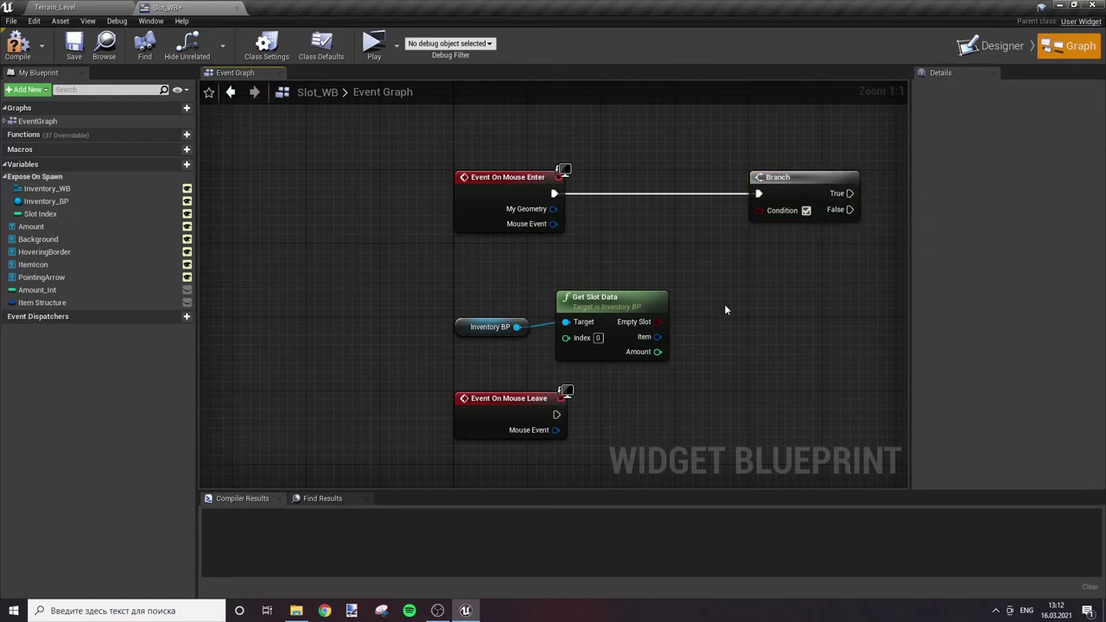
# Step: Invert Empty Slot with a NOT Boolean node and feed it into the Branch Condition
pyautogui.moveTo(658, 322); pyautogui.dragTo(724, 308)
pyautogui.write('not')
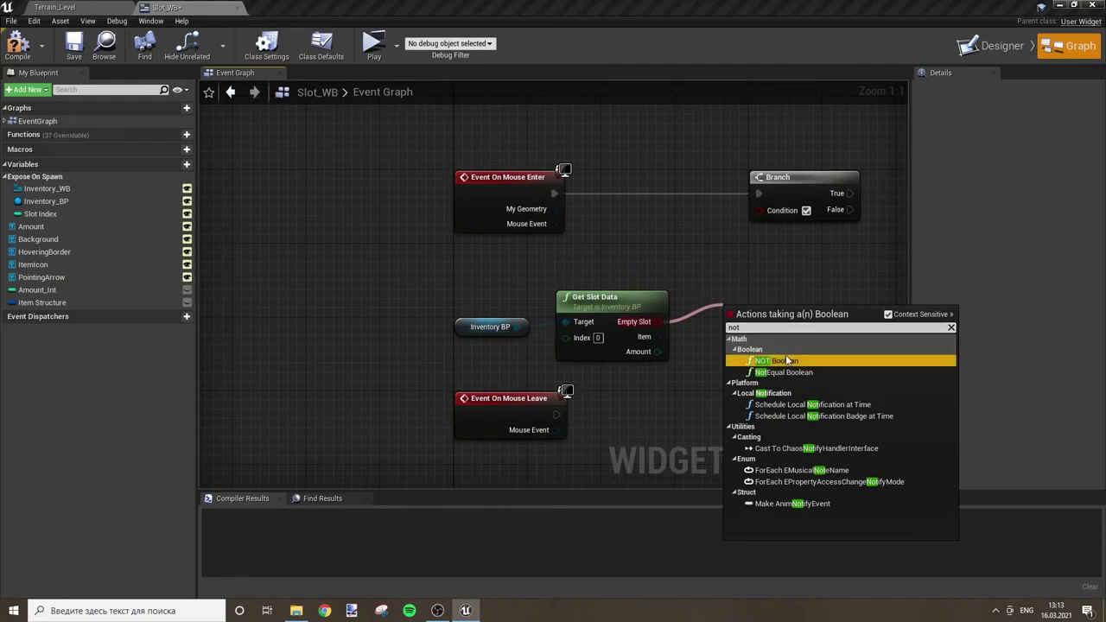
pyautogui.click(788, 360)
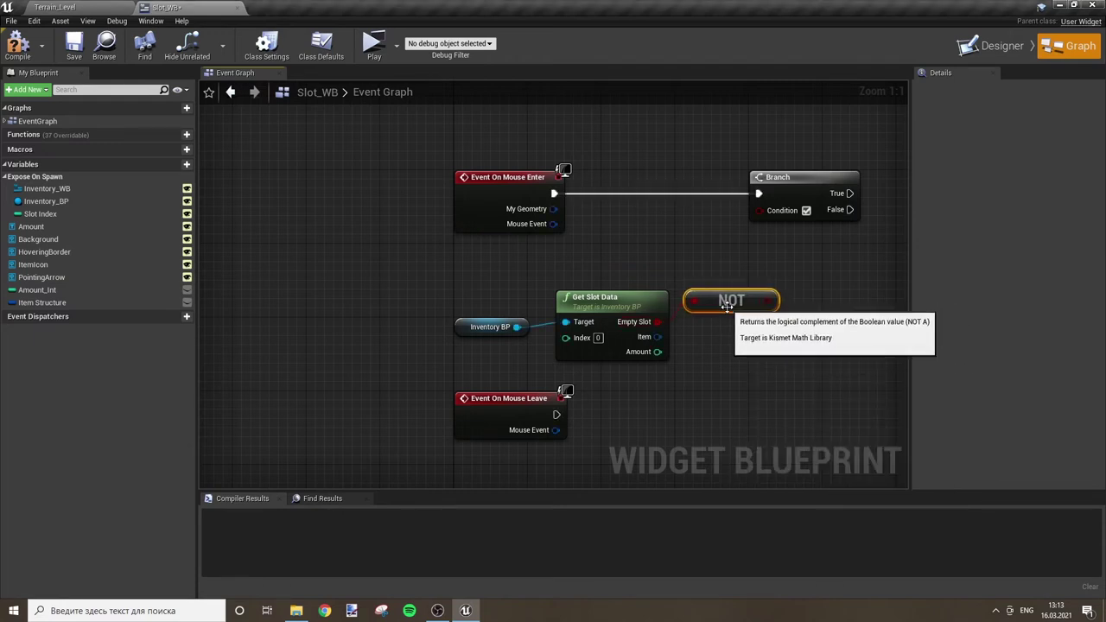
pyautogui.moveTo(443, 268); pyautogui.dragTo(729, 346)
pyautogui.moveTo(735, 304); pyautogui.dragTo(596, 276)
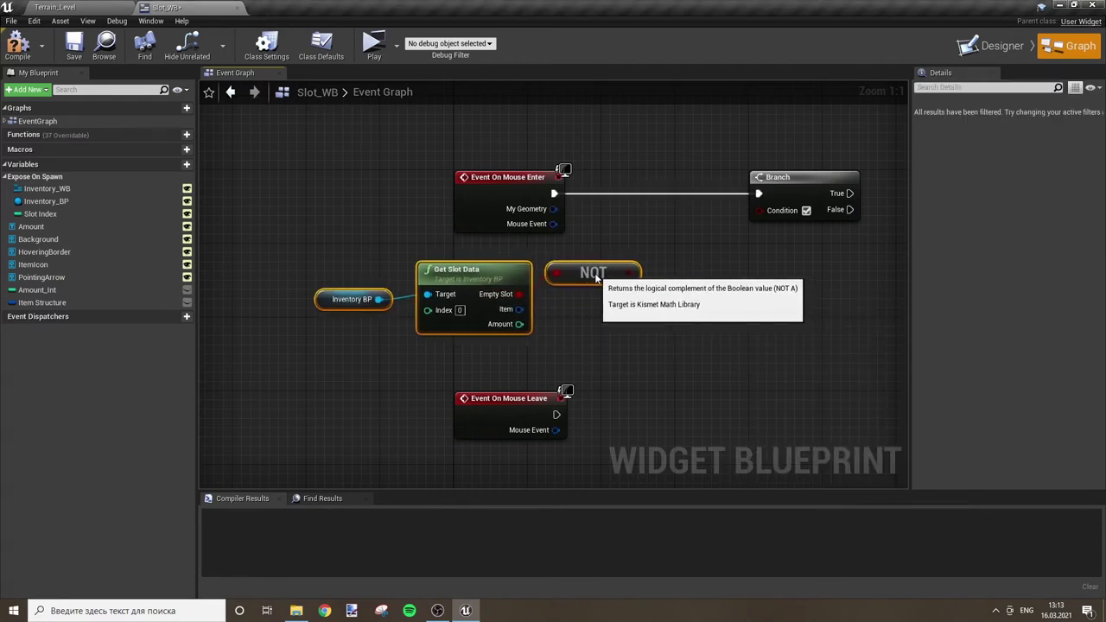
pyautogui.click(545, 253)
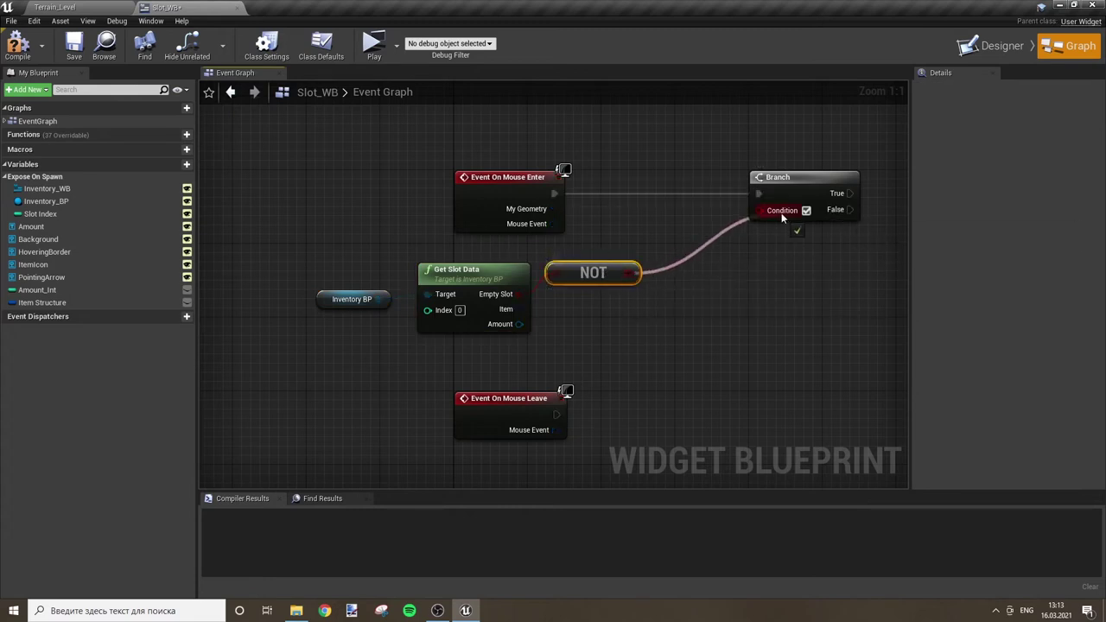
pyautogui.moveTo(637, 273); pyautogui.dragTo(760, 209)
pyautogui.moveTo(750, 314); pyautogui.dragTo(636, 384, button='right')
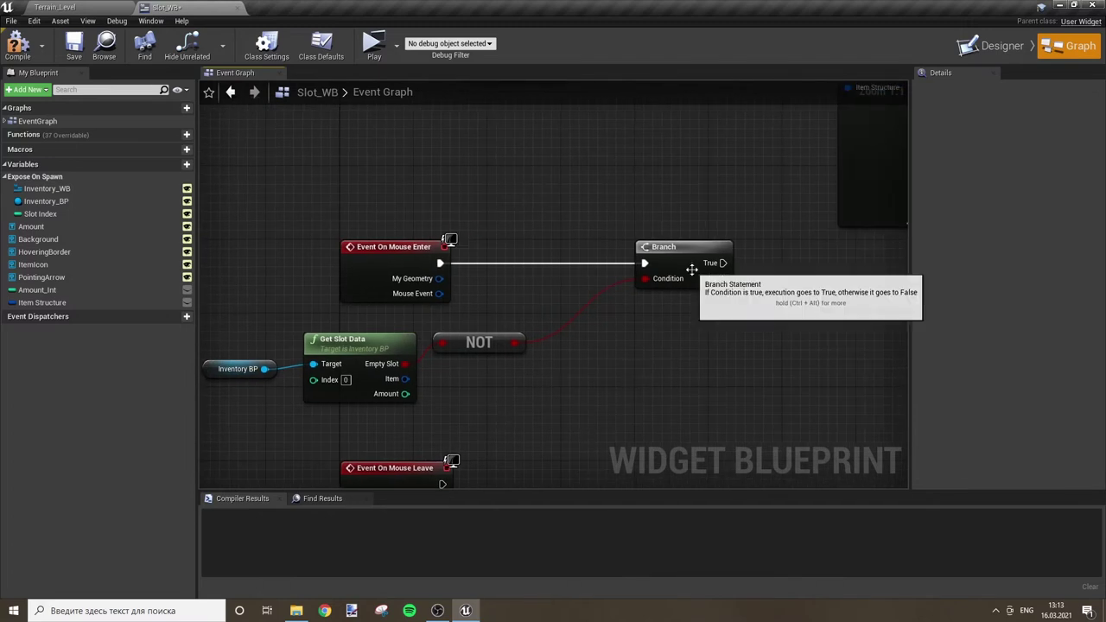
# Step: Rearrange the Branch, mouse-enter logic and On Mouse Leave nodes into a tidy layout
pyautogui.moveTo(670, 251); pyautogui.dragTo(605, 250)
pyautogui.moveTo(561, 364); pyautogui.dragTo(689, 311, button='right')
pyautogui.moveTo(321, 356)
pyautogui.mouseDown()
pyautogui.moveTo(753, 185)
pyautogui.moveTo(603, 252)
pyautogui.mouseUp()
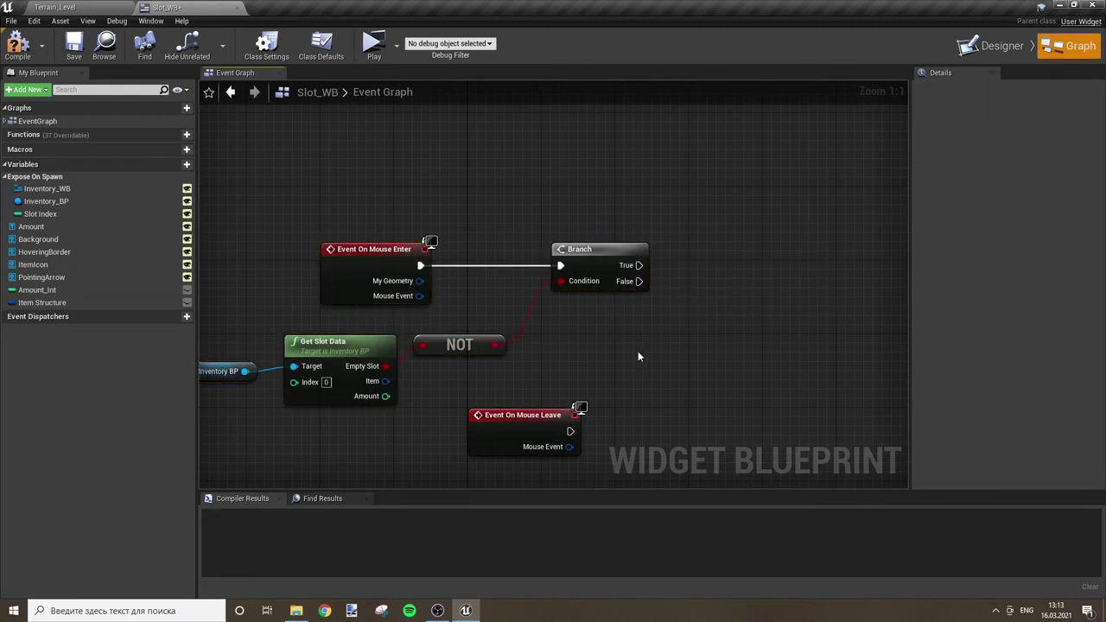
pyautogui.moveTo(636, 351); pyautogui.dragTo(749, 189, button='right')
pyautogui.moveTo(628, 258); pyautogui.dragTo(497, 331)
pyautogui.click(607, 258)
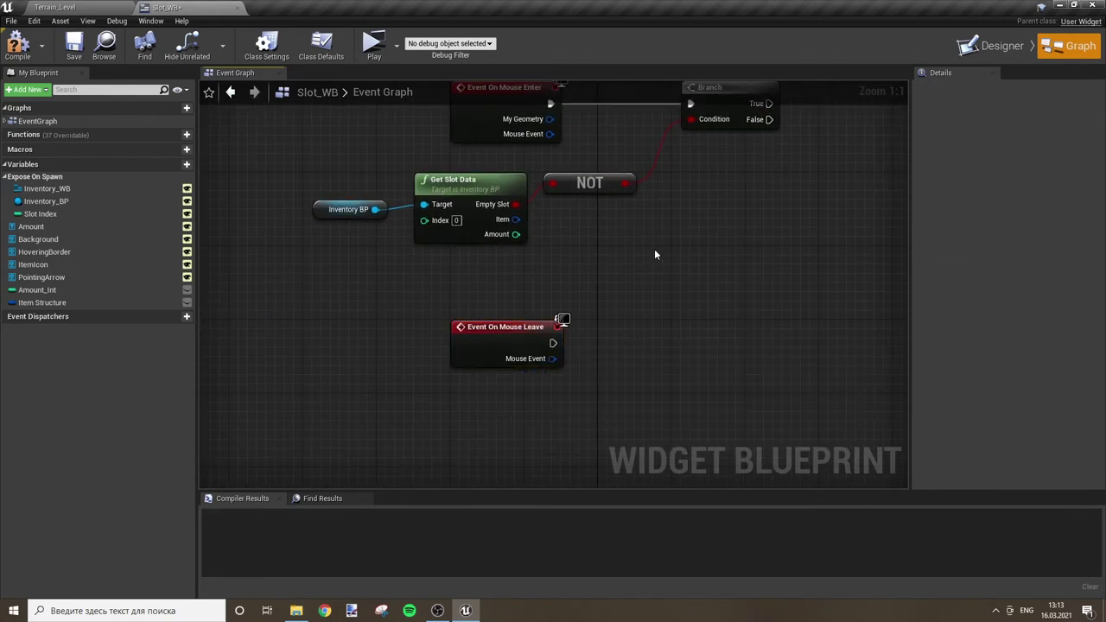
pyautogui.moveTo(643, 271); pyautogui.dragTo(623, 344, button='right')
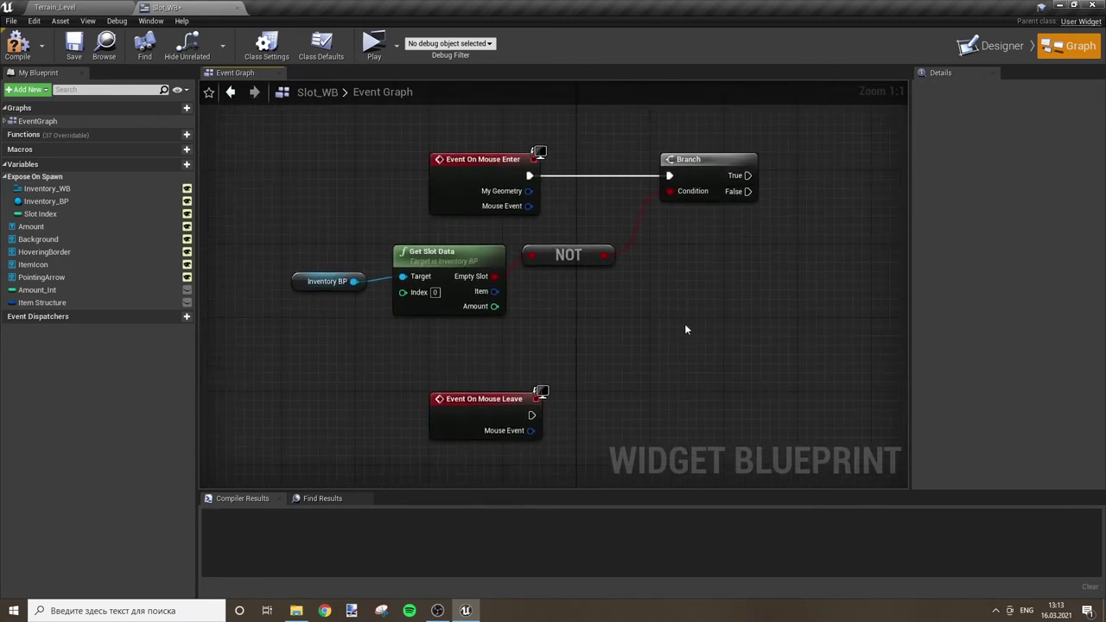
pyautogui.moveTo(471, 168); pyautogui.dragTo(470, 186)
pyautogui.click(631, 123)
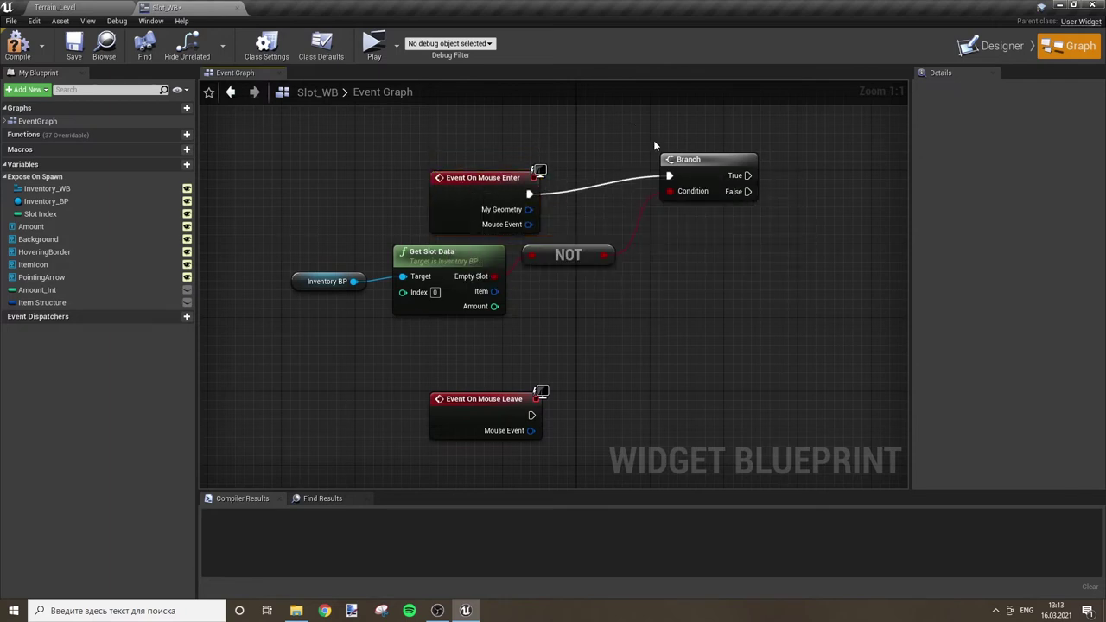
pyautogui.moveTo(691, 160); pyautogui.dragTo(692, 179)
pyautogui.moveTo(803, 168)
pyautogui.mouseDown(button='right')
pyautogui.moveTo(722, 173)
pyautogui.moveTo(596, 232)
pyautogui.mouseUp(button='right')
pyautogui.click(744, 201)
# Step: Add a Sequence node off Branch's True output, aligned with it
pyautogui.moveTo(486, 237); pyautogui.dragTo(544, 246)
pyautogui.write('sequence')
pyautogui.press('Return')
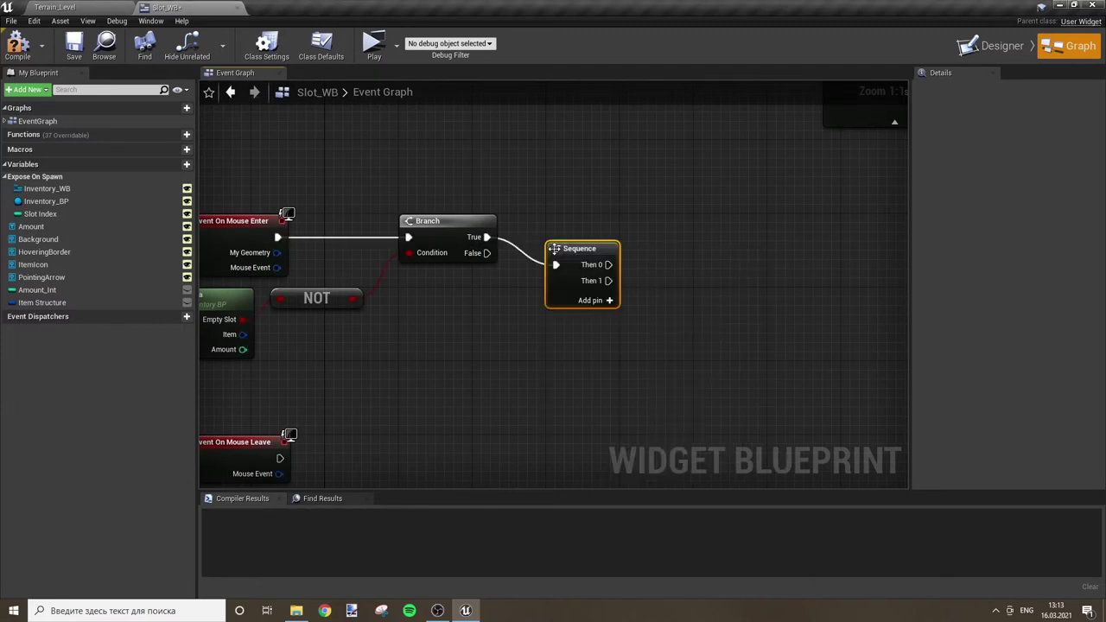
pyautogui.moveTo(554, 249); pyautogui.dragTo(553, 221)
pyautogui.click(705, 255)
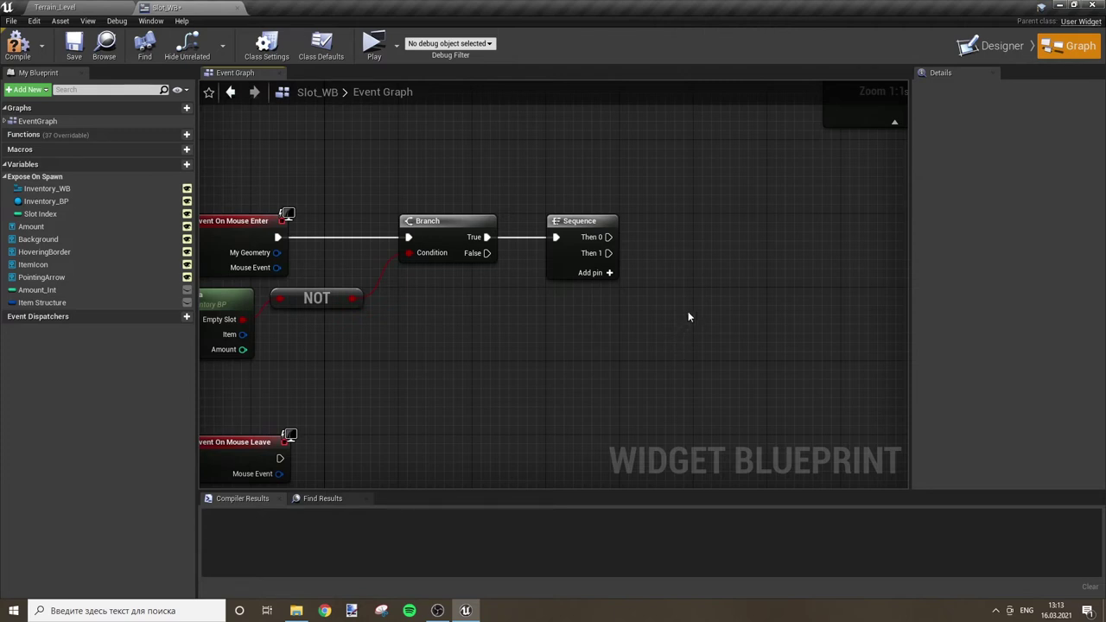
pyautogui.moveTo(609, 237); pyautogui.dragTo(704, 187)
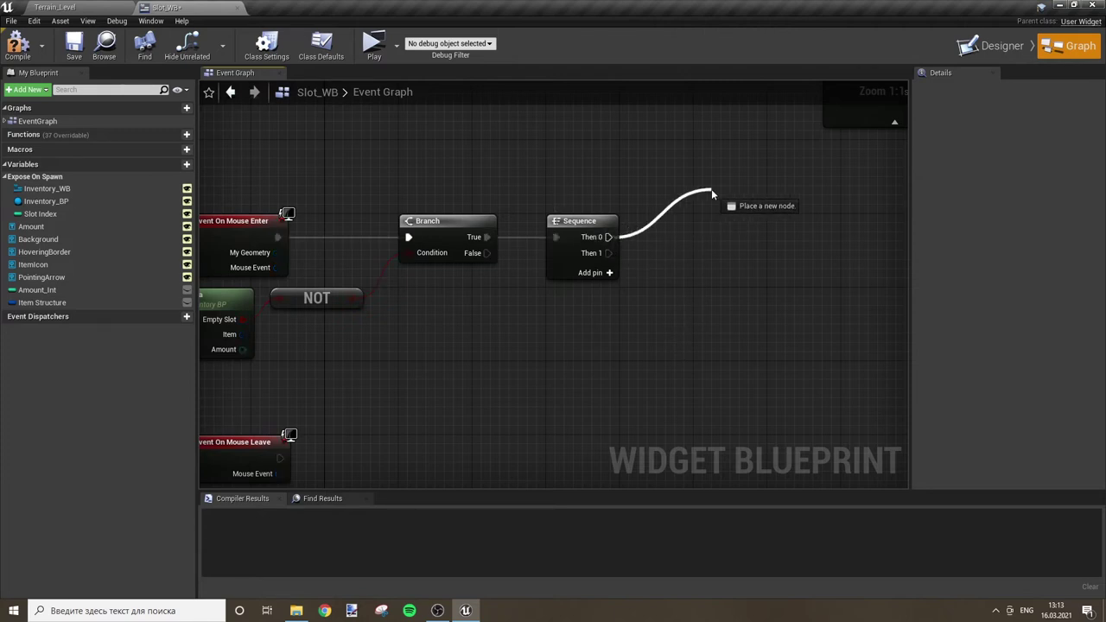
pyautogui.click(694, 163)
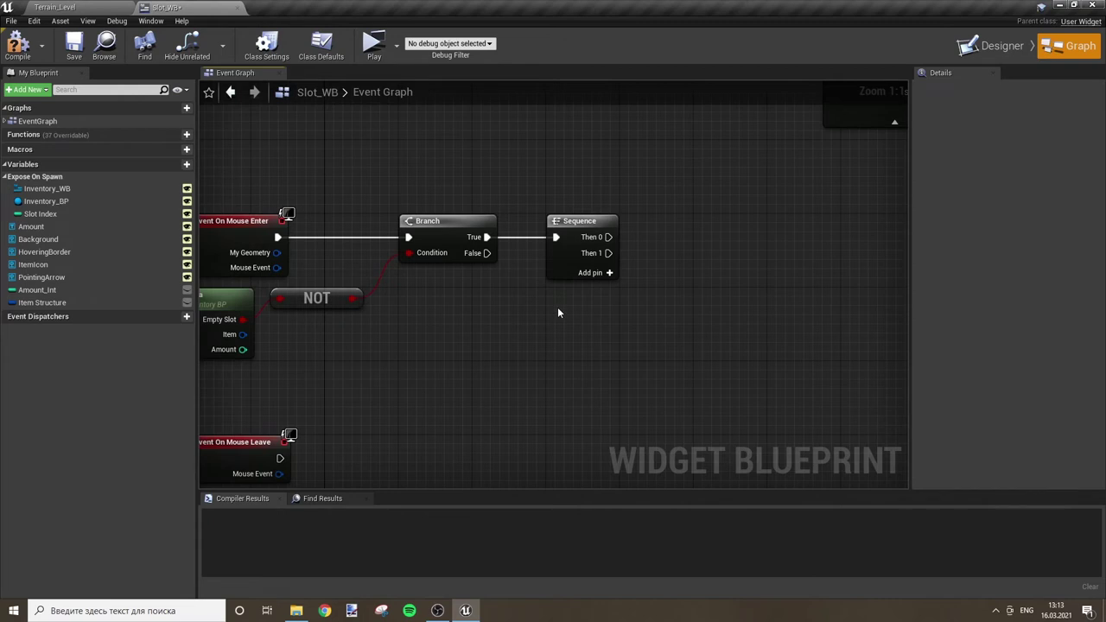
pyautogui.moveTo(608, 236); pyautogui.dragTo(705, 179)
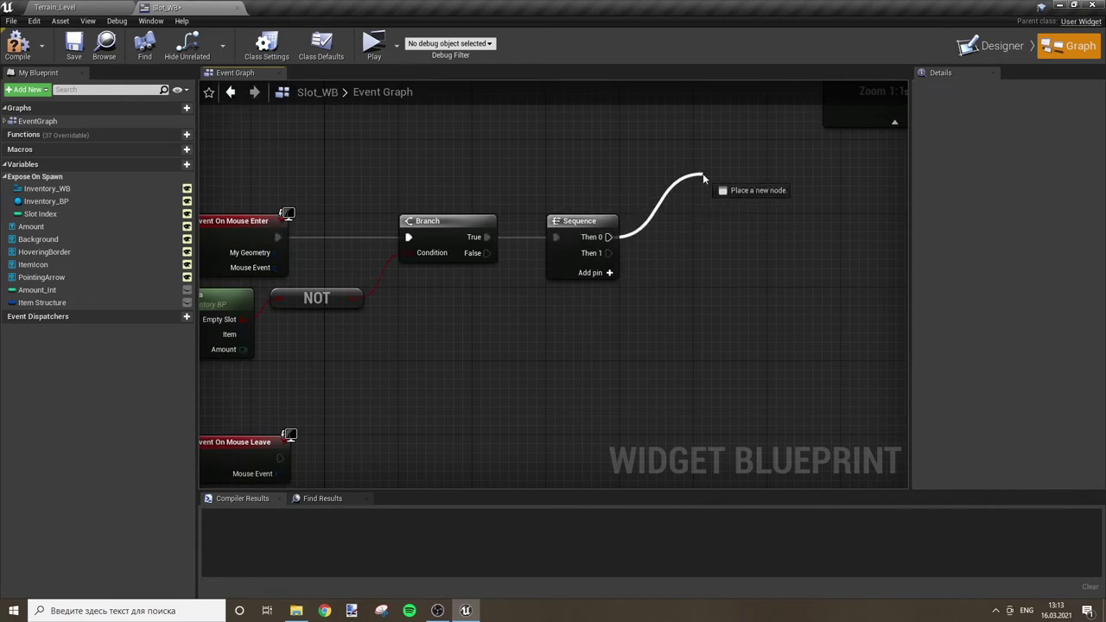
pyautogui.click(608, 172)
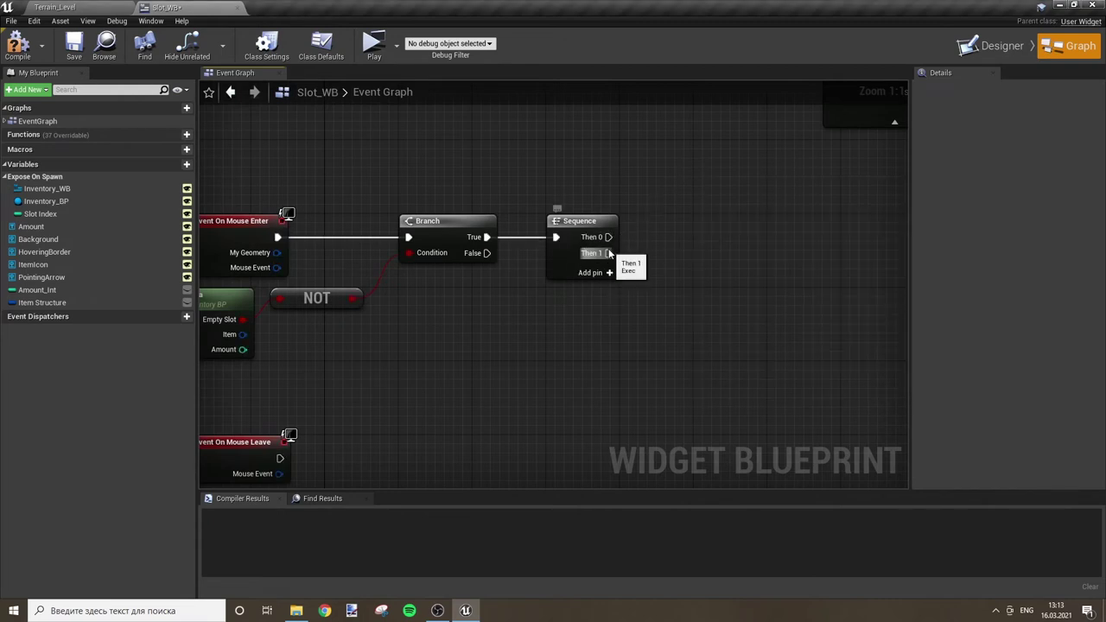
# Step: Add a Create Widget node off Sequence's Then 1 with its class set to Desc_WB
pyautogui.moveTo(609, 253); pyautogui.dragTo(694, 283)
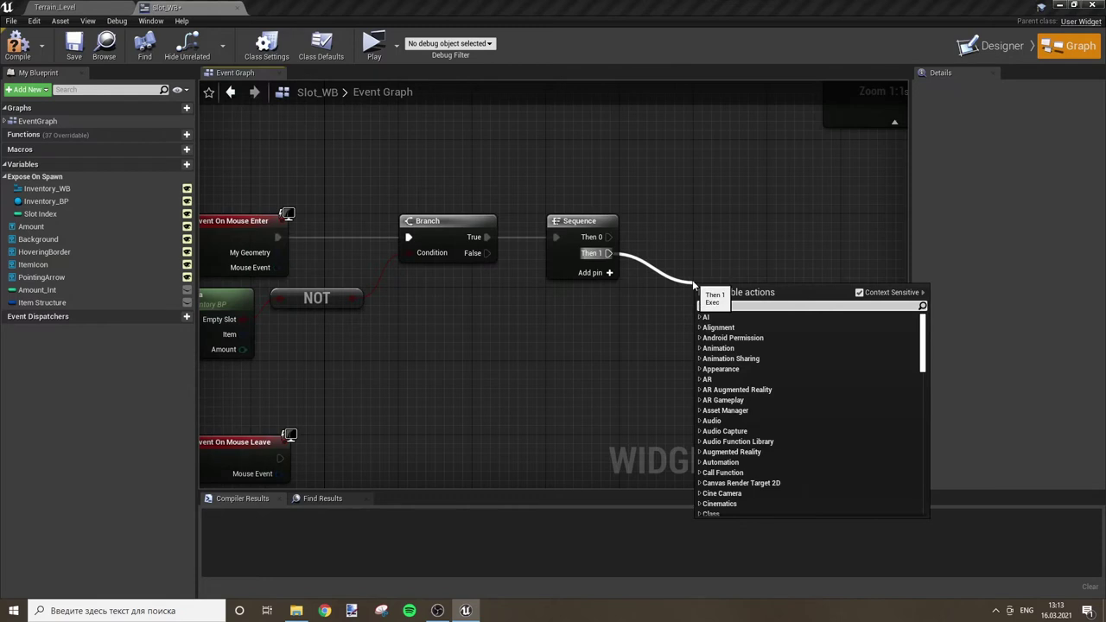
pyautogui.write('crea')
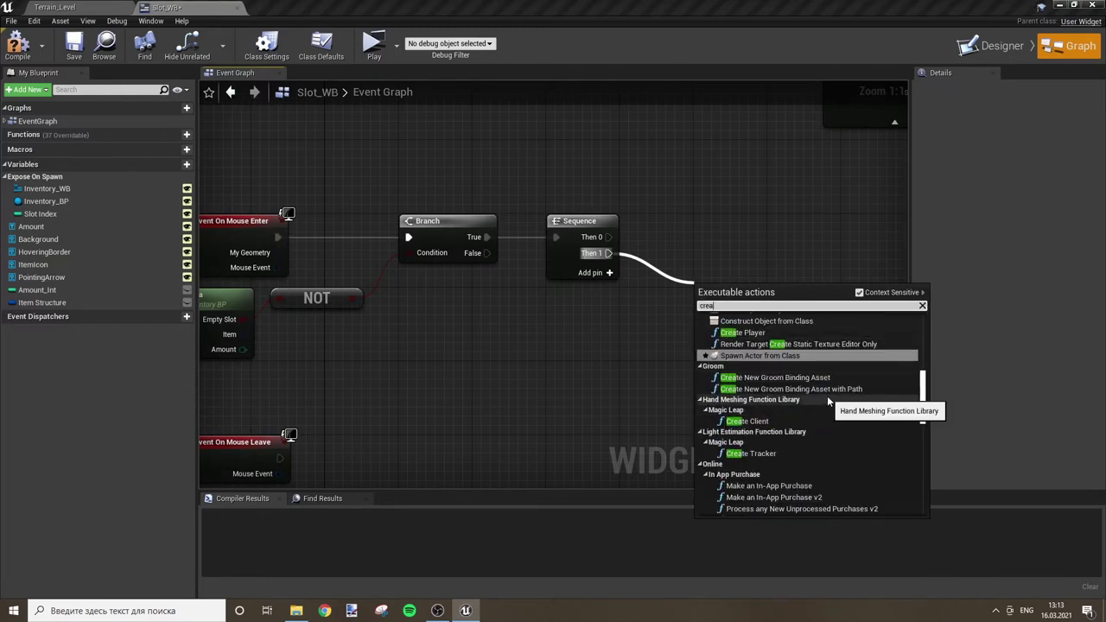
pyautogui.write('te')
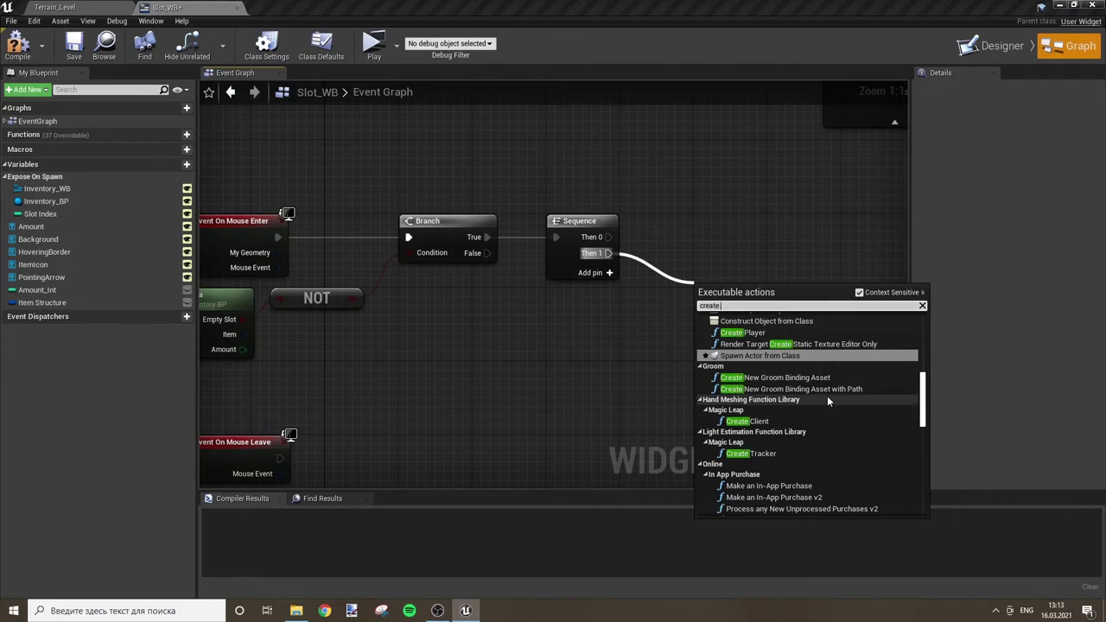
pyautogui.write(' widget')
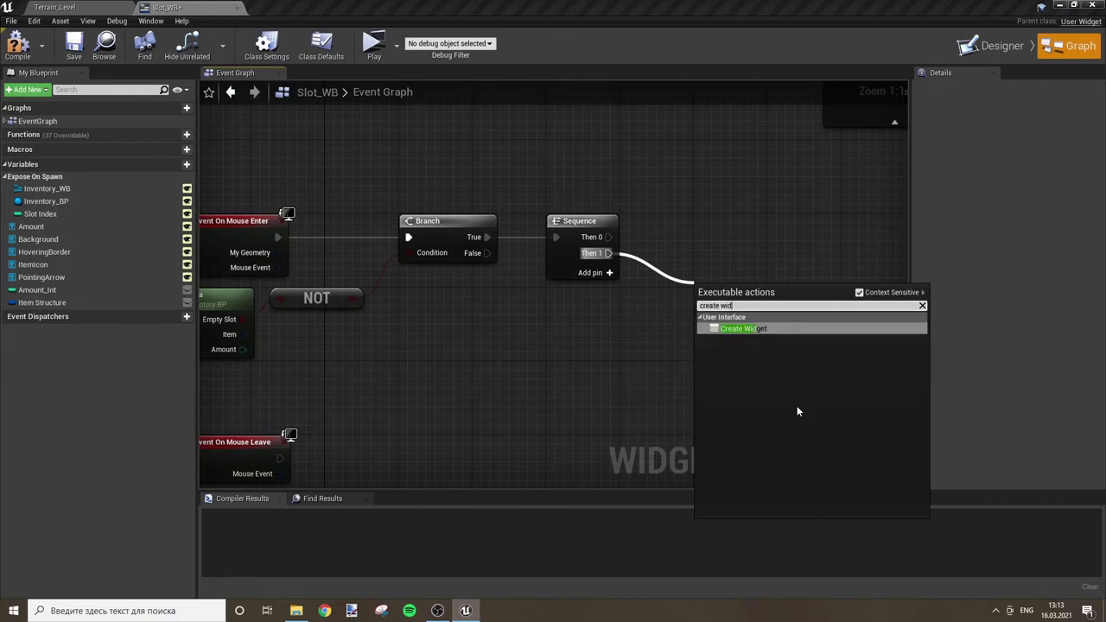
pyautogui.click(784, 329)
pyautogui.moveTo(753, 287); pyautogui.dragTo(752, 278)
pyautogui.click(752, 308)
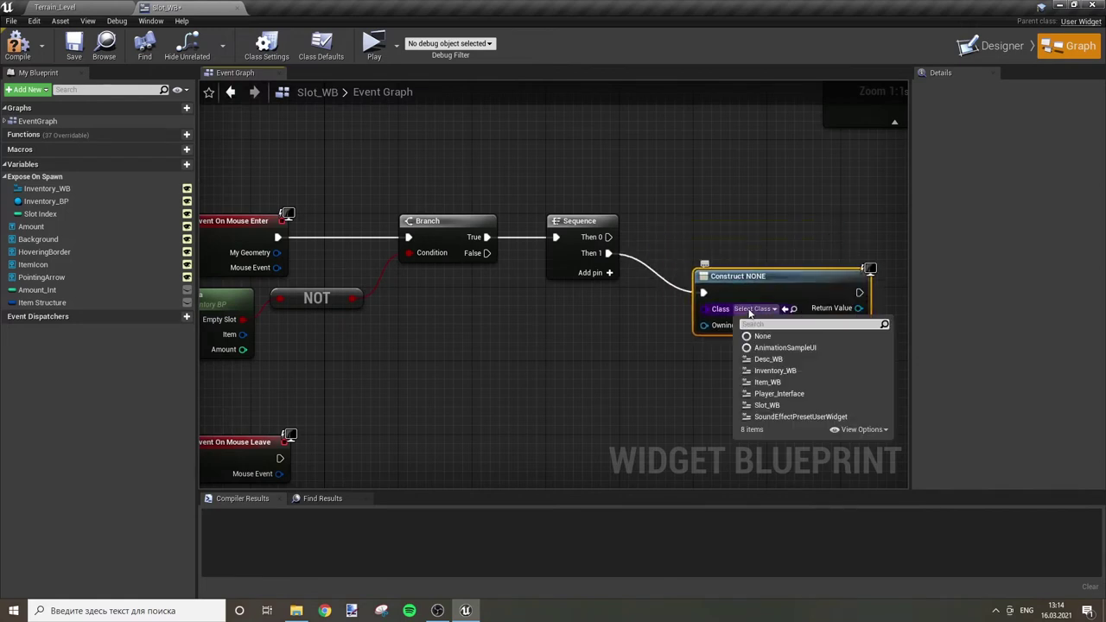
pyautogui.click(769, 359)
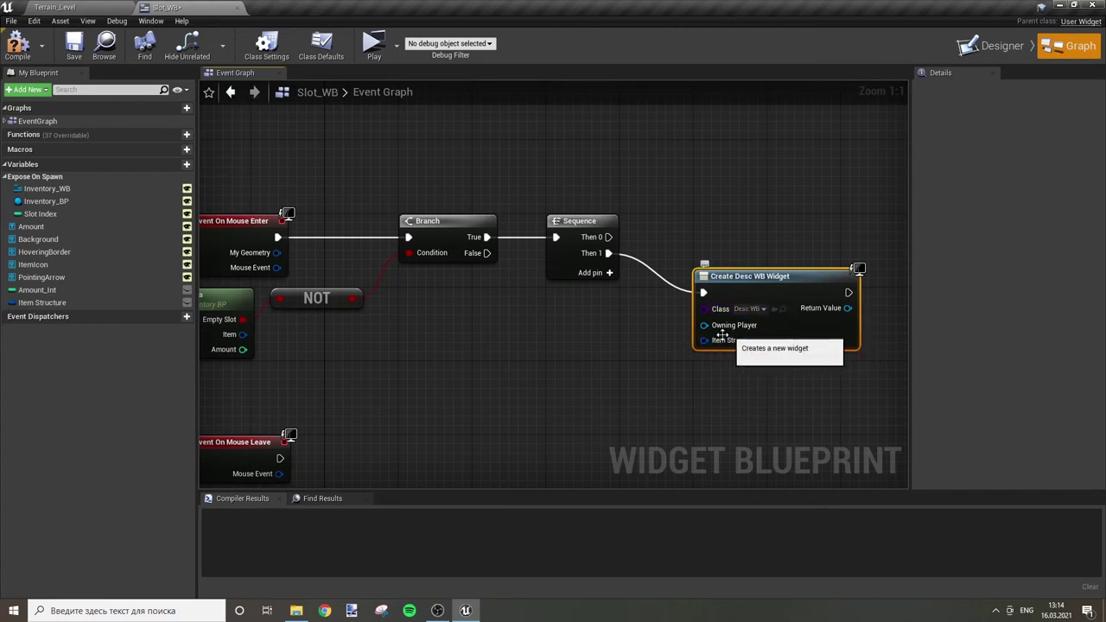
pyautogui.click(128, 7)
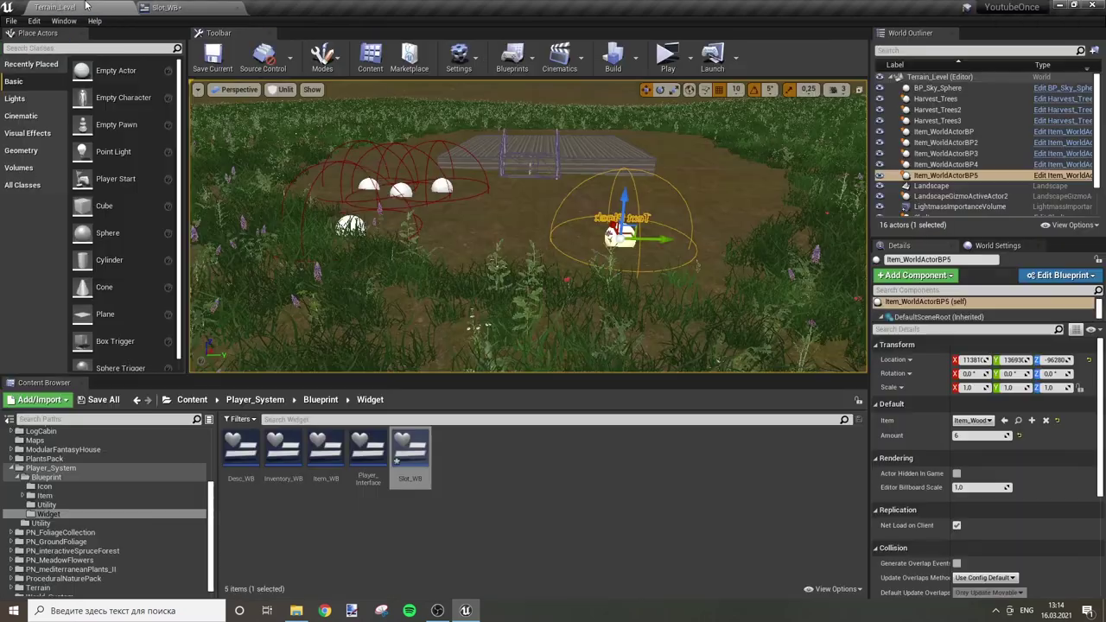
# Step: Check the Item Structure variable in Desc_WB's graph, then return to Slot_WB
pyautogui.doubleClick(241, 450)
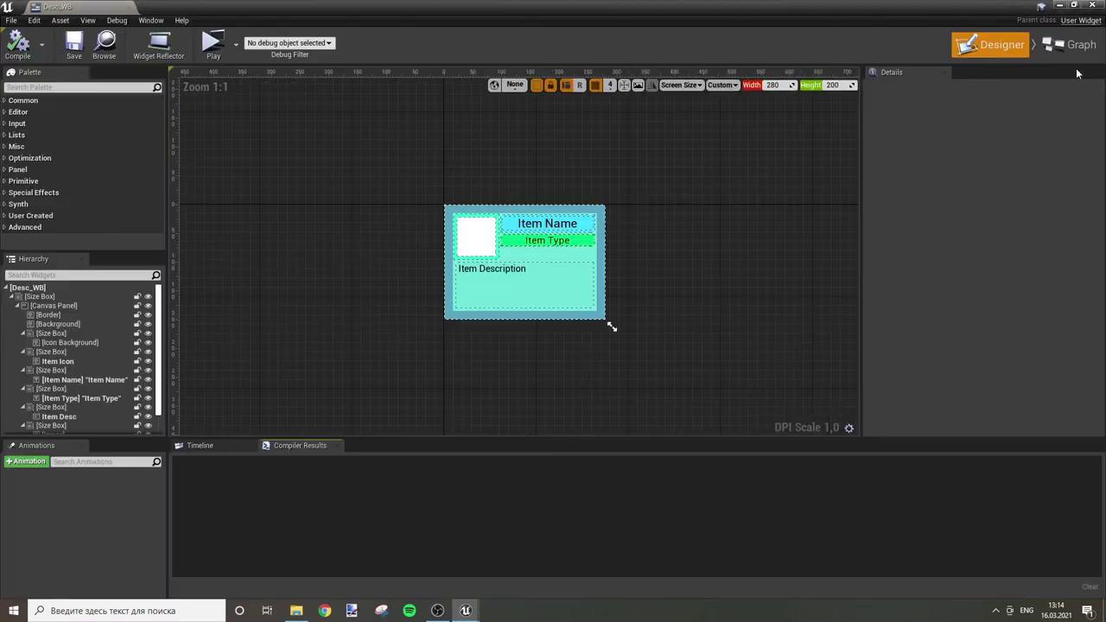
pyautogui.click(1072, 45)
pyautogui.click(43, 239)
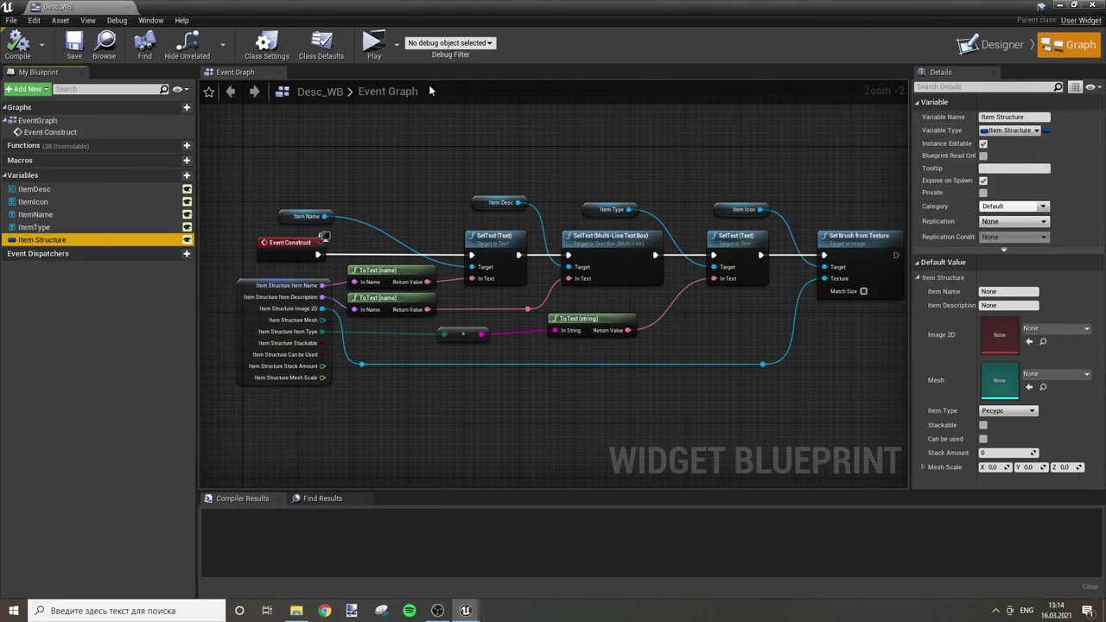
pyautogui.click(130, 7)
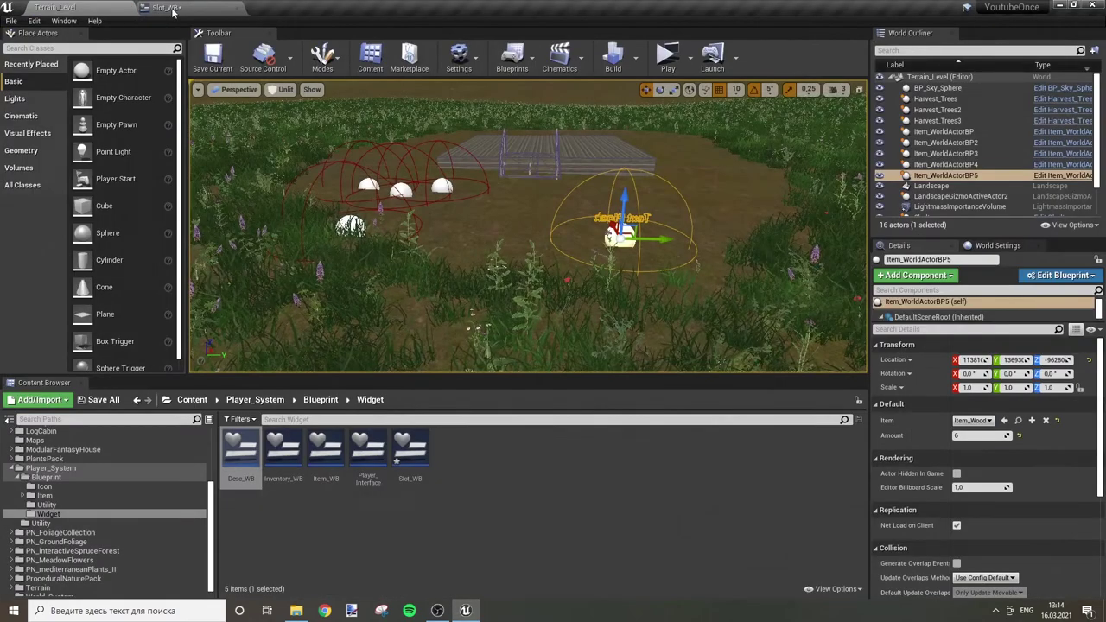
pyautogui.click(169, 7)
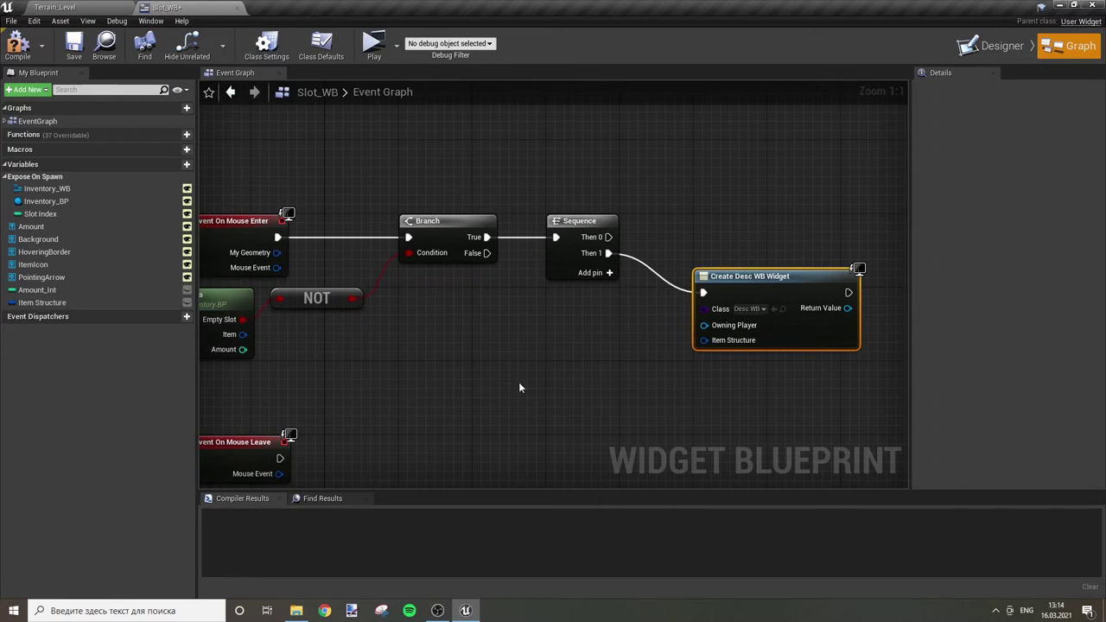
# Step: Connect an Item Structure getter to Create Desc WB Widget's Item Structure input
pyautogui.moveTo(42, 303); pyautogui.dragTo(517, 350)
pyautogui.click(544, 358)
pyautogui.moveTo(588, 351); pyautogui.dragTo(722, 348)
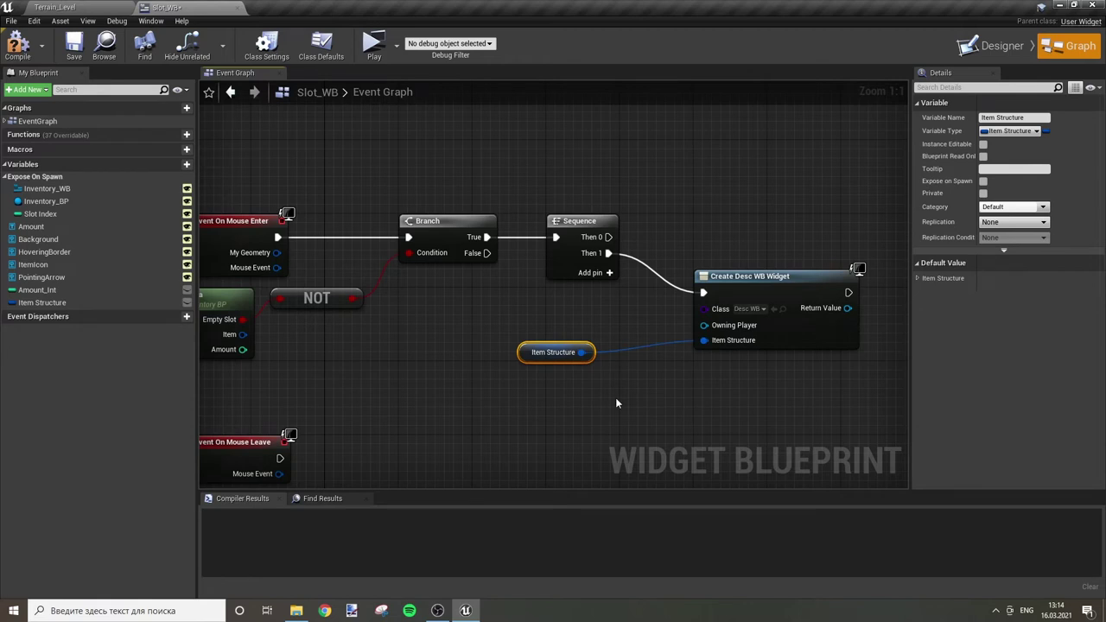
pyautogui.moveTo(523, 354); pyautogui.dragTo(606, 344)
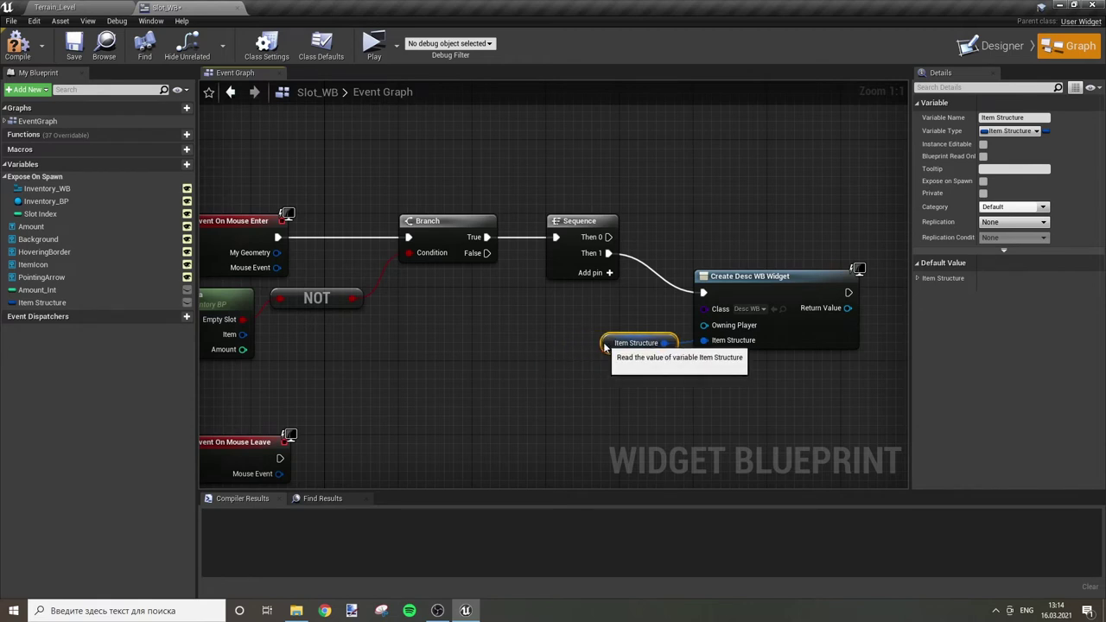
pyautogui.click(715, 409)
pyautogui.moveTo(714, 409); pyautogui.dragTo(609, 359, button='right')
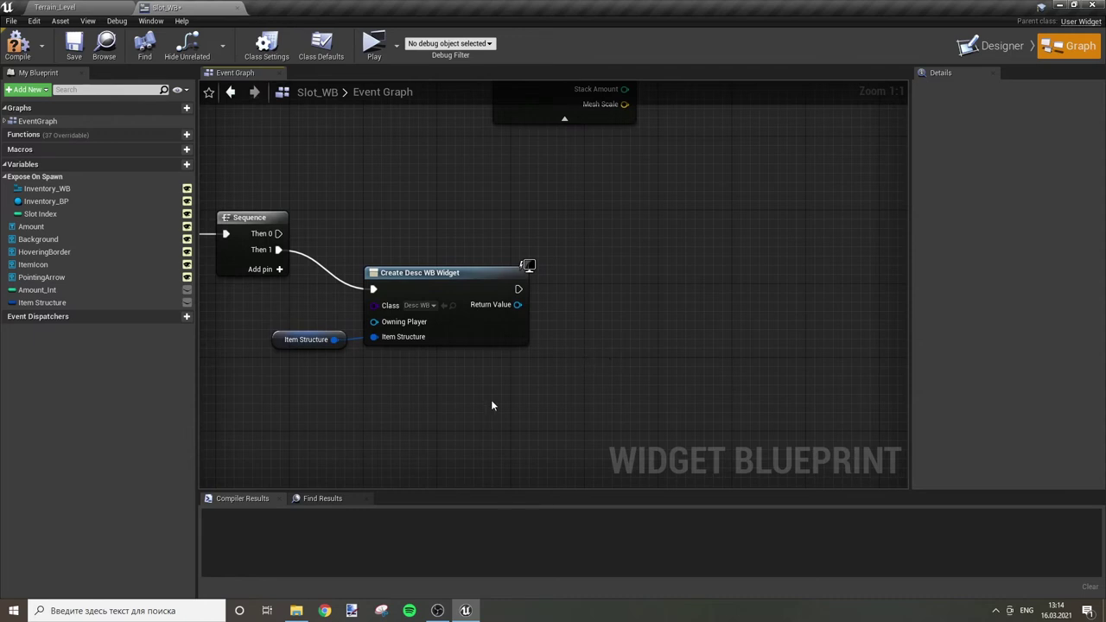
# Step: Promote the widget's Return Value to a Desc WB Ref variable and place the SET node beside it
pyautogui.moveTo(519, 305); pyautogui.dragTo(561, 305)
pyautogui.click(616, 347)
pyautogui.write('Desc WB')
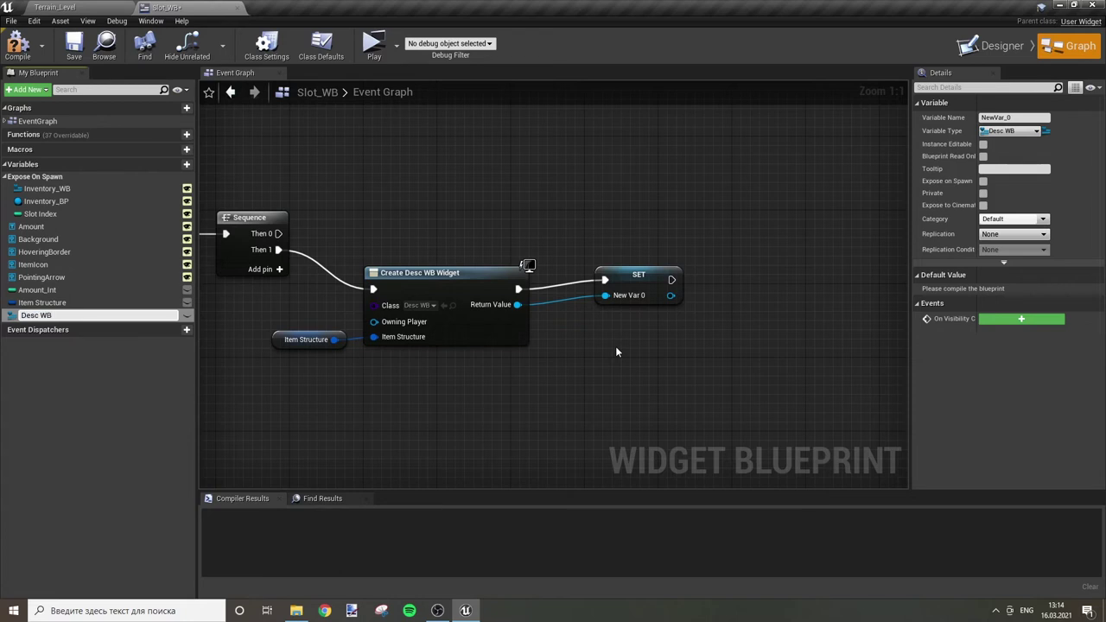
pyautogui.write('Ref')
pyautogui.press('Return')
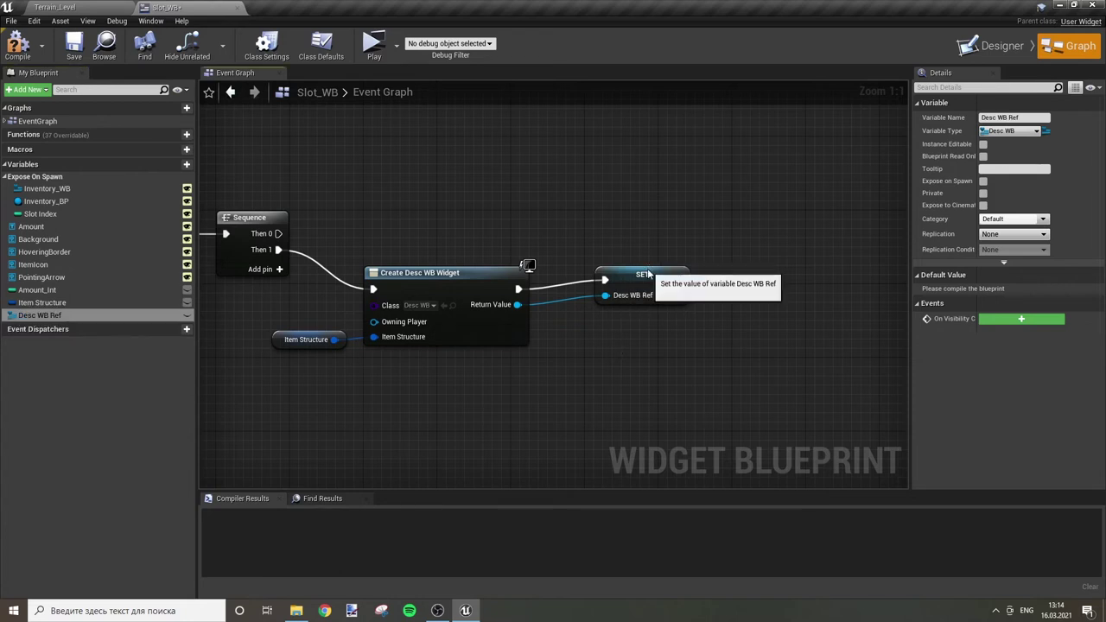
pyautogui.moveTo(648, 277); pyautogui.dragTo(603, 286)
pyautogui.click(697, 263)
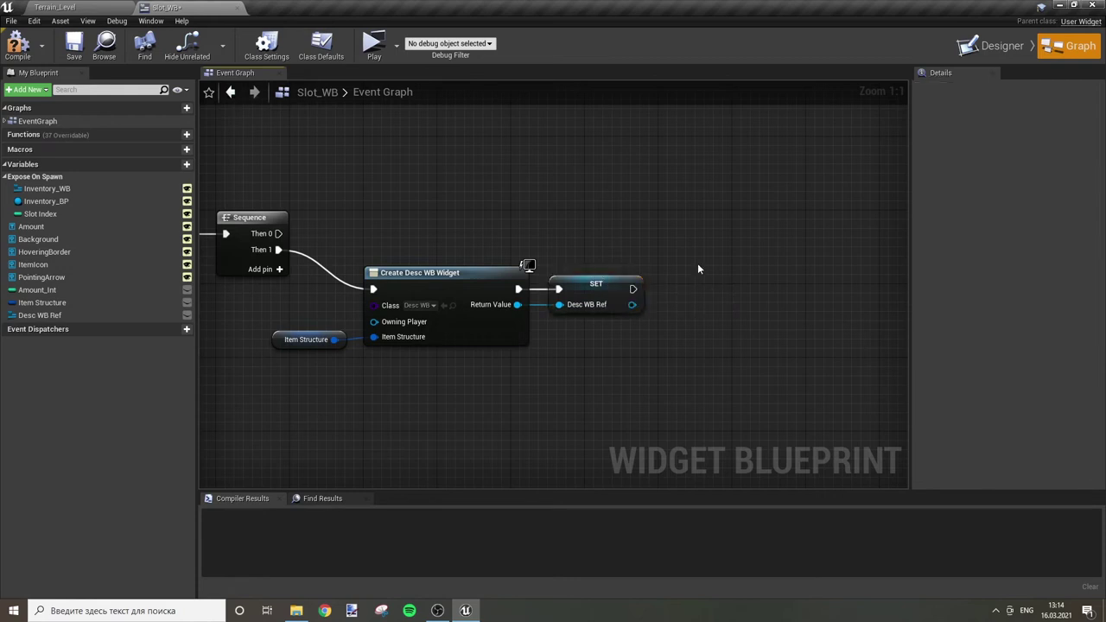
pyautogui.moveTo(680, 280)
pyautogui.mouseDown(button='right')
pyautogui.moveTo(627, 246)
pyautogui.moveTo(586, 243)
pyautogui.mouseUp(button='right')
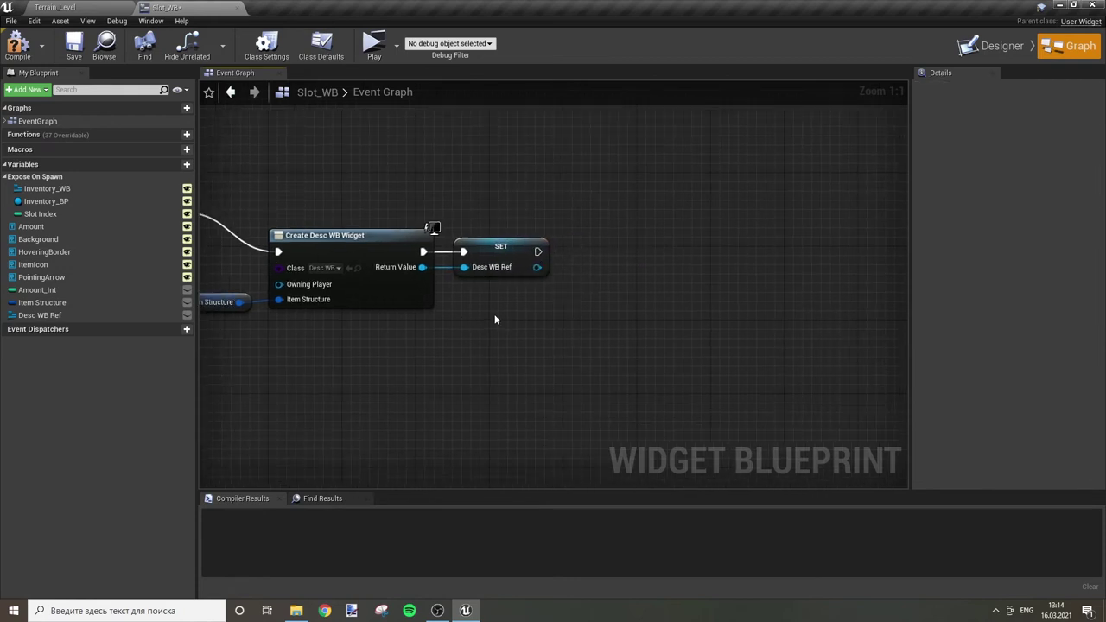
# Step: Add a Get Player Character node and place it above Update Item Info
pyautogui.rightClick(352, 357)
pyautogui.write('get')
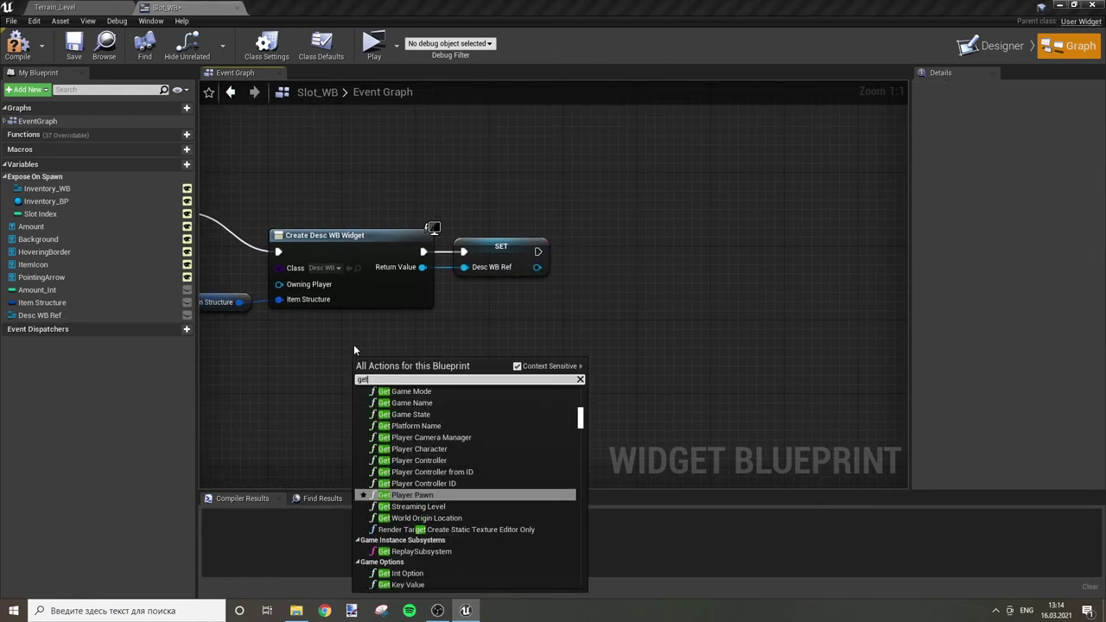
pyautogui.write(' player char')
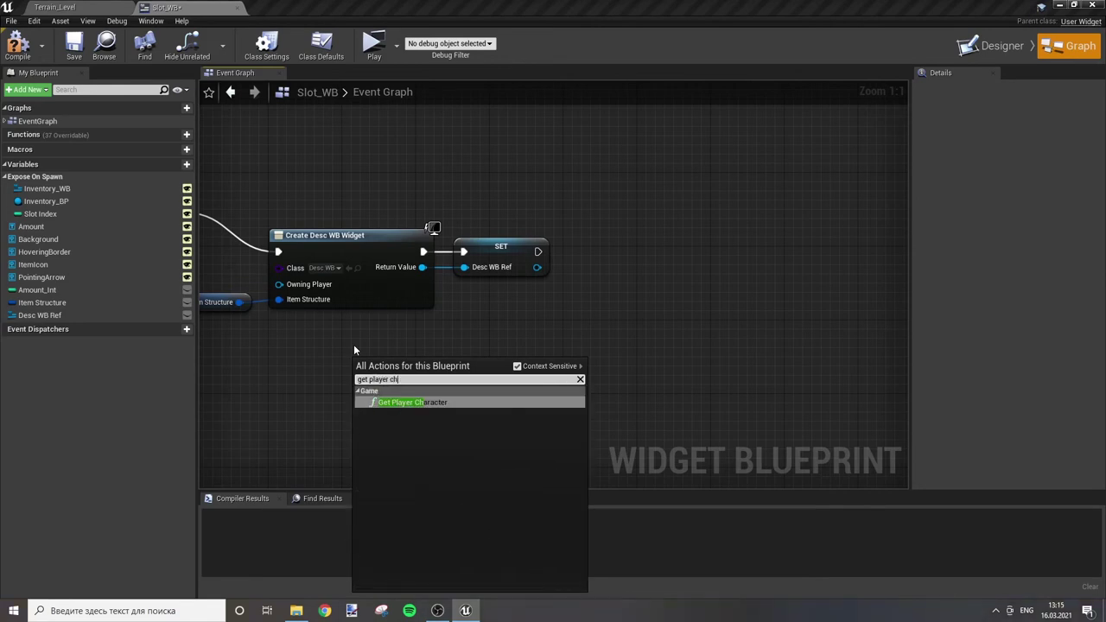
pyautogui.press('Return')
pyautogui.scroll(-5, 353, 346)
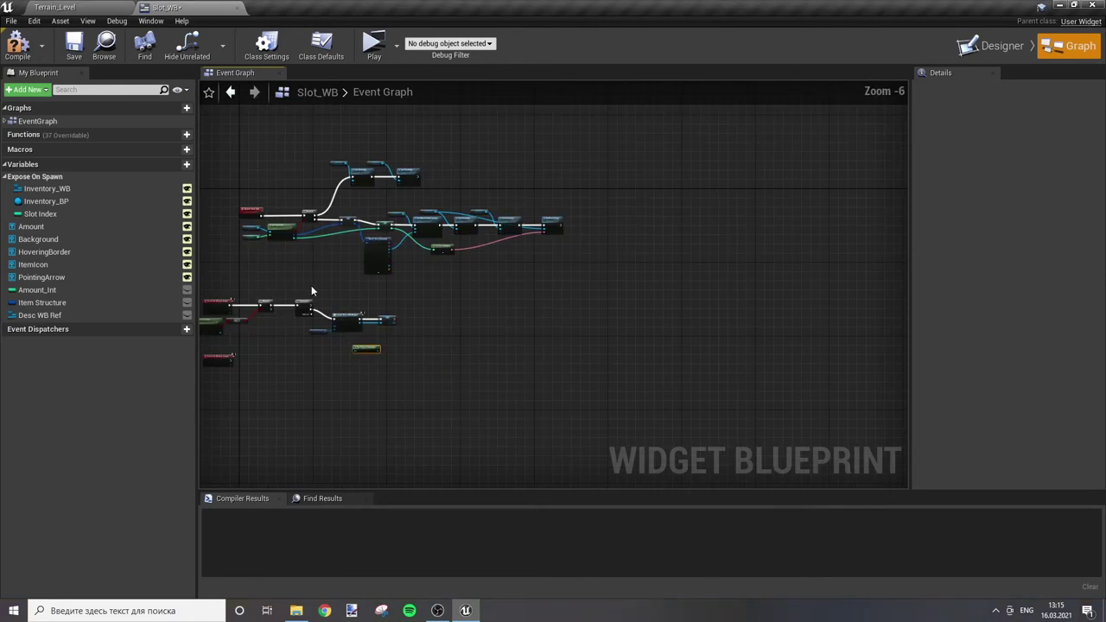
pyautogui.scroll(2, 484, 302)
pyautogui.scroll(1, 510, 298)
pyautogui.moveTo(564, 203)
pyautogui.mouseDown(button='right')
pyautogui.moveTo(463, 358)
pyautogui.moveTo(603, 393)
pyautogui.moveTo(480, 181)
pyautogui.mouseUp(button='right')
pyautogui.scroll(-2, 603, 393)
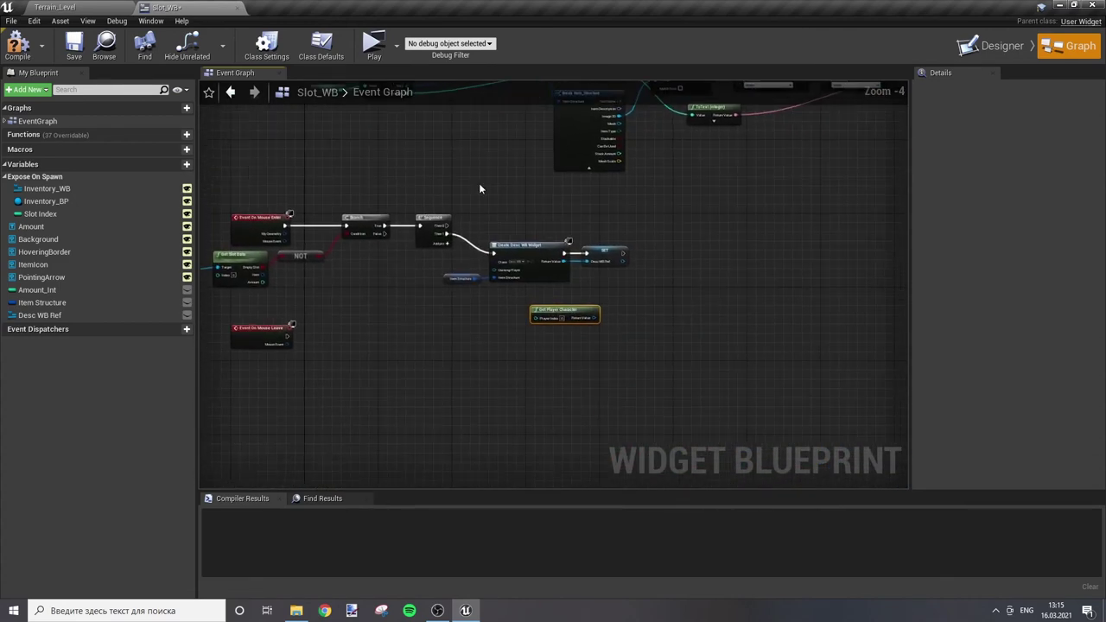
pyautogui.click(446, 355)
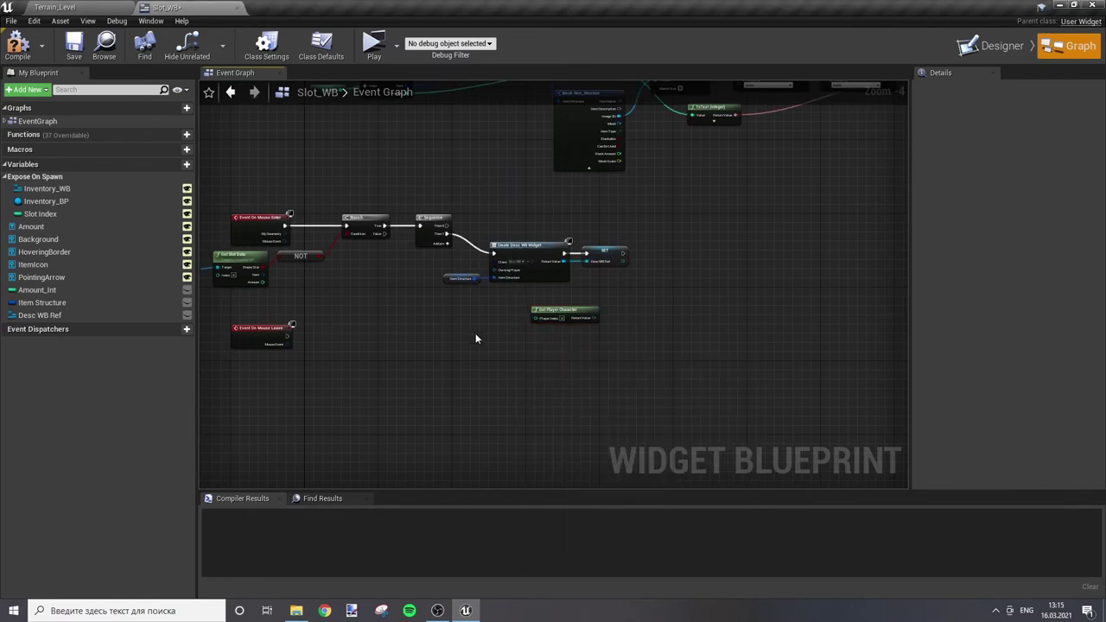
pyautogui.moveTo(559, 315)
pyautogui.mouseDown()
pyautogui.moveTo(527, 382)
pyautogui.moveTo(445, 158)
pyautogui.mouseUp()
pyautogui.scroll(4, 462, 134)
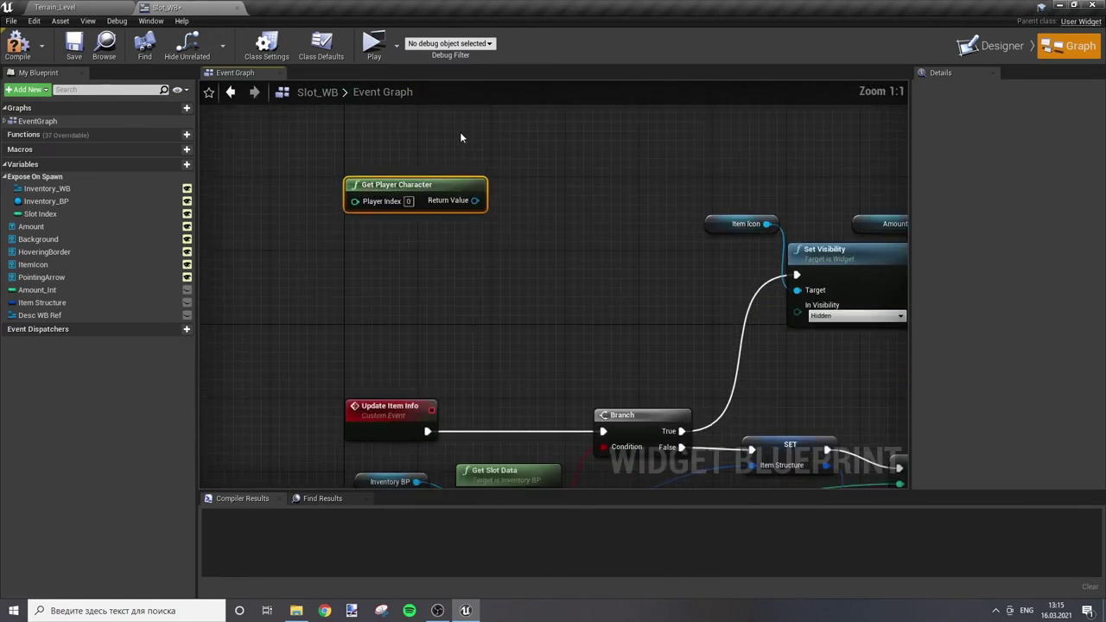
pyautogui.moveTo(460, 132); pyautogui.dragTo(488, 302, button='right')
# Step: Add an Event Construct node with Get Player Character placed below it
pyautogui.rightClick(415, 191)
pyautogui.write('eve')
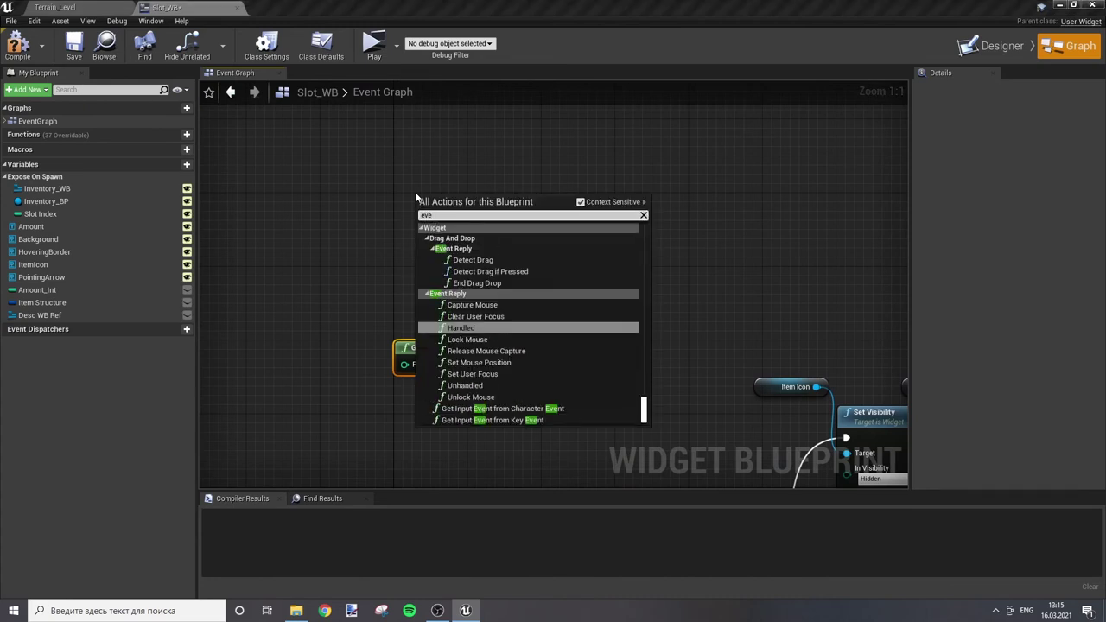
pyautogui.write('nt cvo')
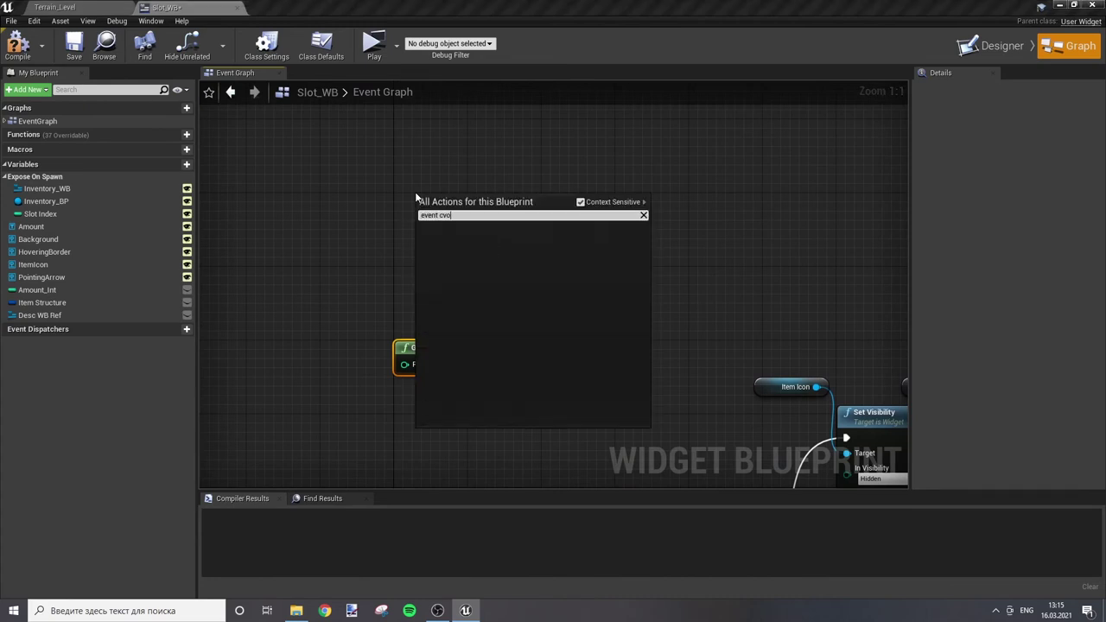
pyautogui.press('BackSpace')
pyautogui.press('BackSpace')
pyautogui.write('on')
pyautogui.press('Return')
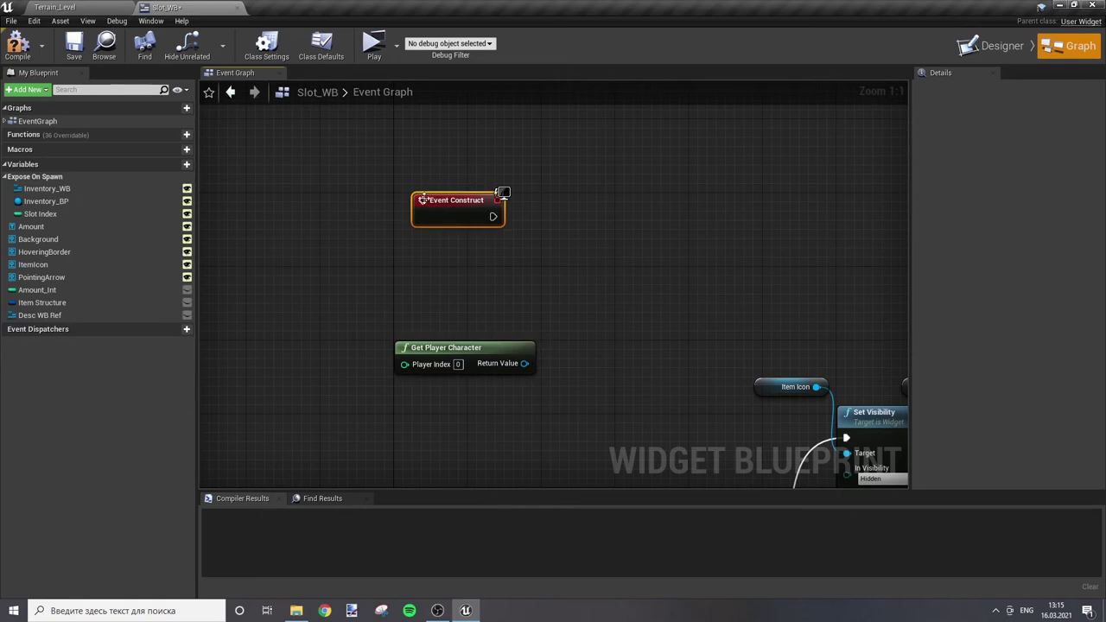
pyautogui.moveTo(424, 199); pyautogui.dragTo(407, 200)
pyautogui.moveTo(468, 354)
pyautogui.mouseDown()
pyautogui.moveTo(402, 253)
pyautogui.moveTo(515, 271)
pyautogui.mouseUp()
# Step: Cast the player character to Player_Char_BP, executed from Event Construct
pyautogui.write('cast ')
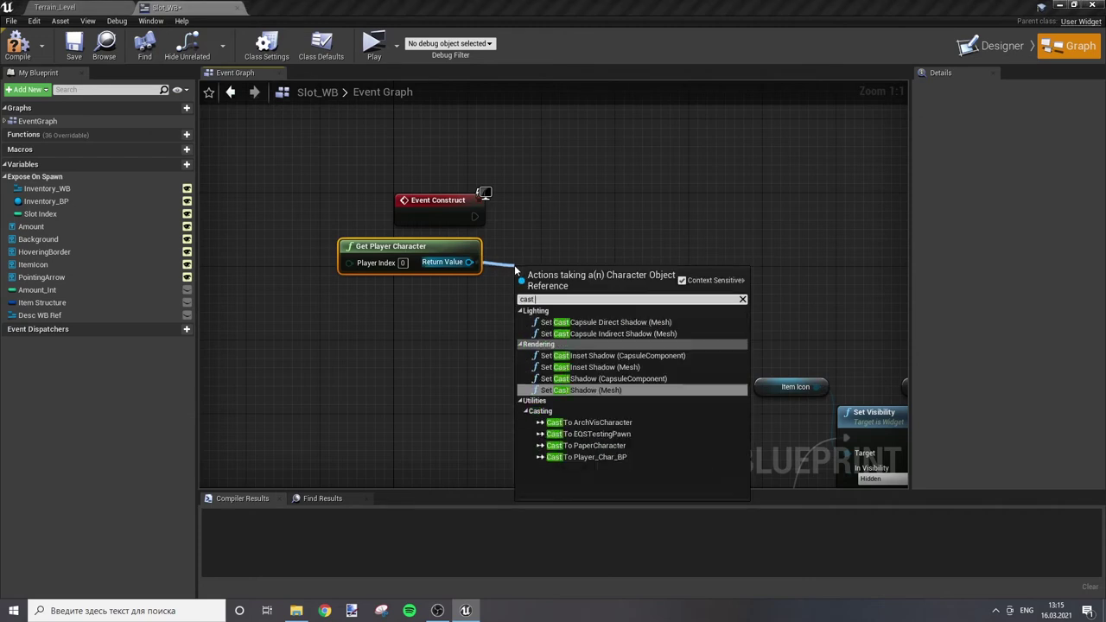
pyautogui.write('to')
pyautogui.press('Return')
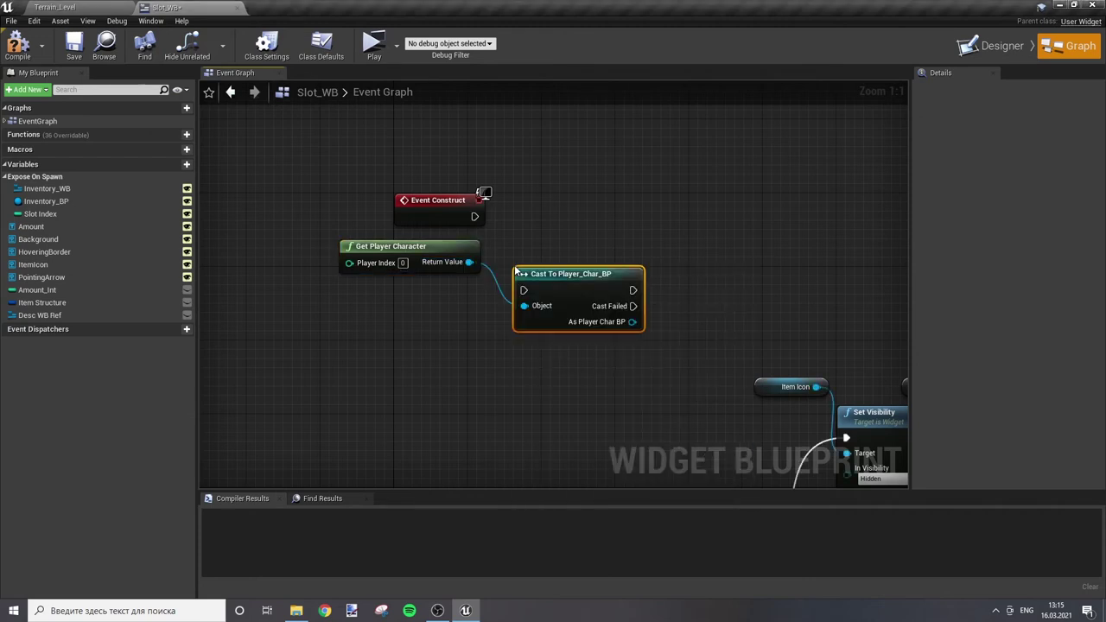
pyautogui.moveTo(524, 290); pyautogui.dragTo(474, 217)
pyautogui.moveTo(468, 262); pyautogui.dragTo(524, 306)
pyautogui.moveTo(571, 274); pyautogui.dragTo(563, 201)
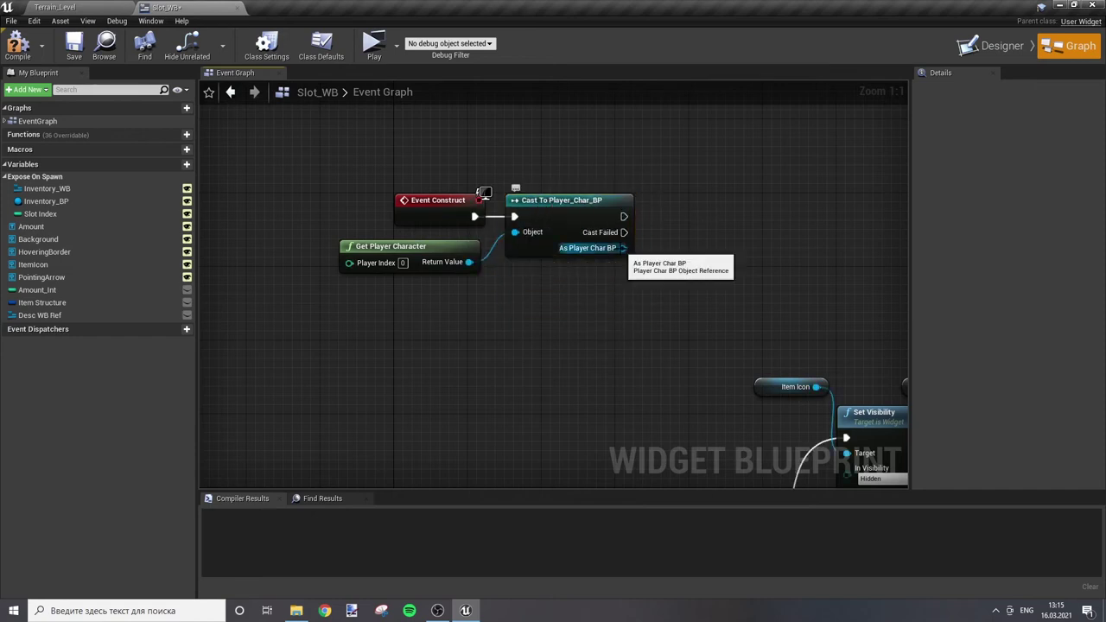
# Step: Promote As Player Char BP to a Player Ref variable and compile Slot_WB
pyautogui.moveTo(623, 247); pyautogui.dragTo(702, 230)
pyautogui.click(735, 270)
pyautogui.write('Pla')
pyautogui.write('f')
pyautogui.press('Return')
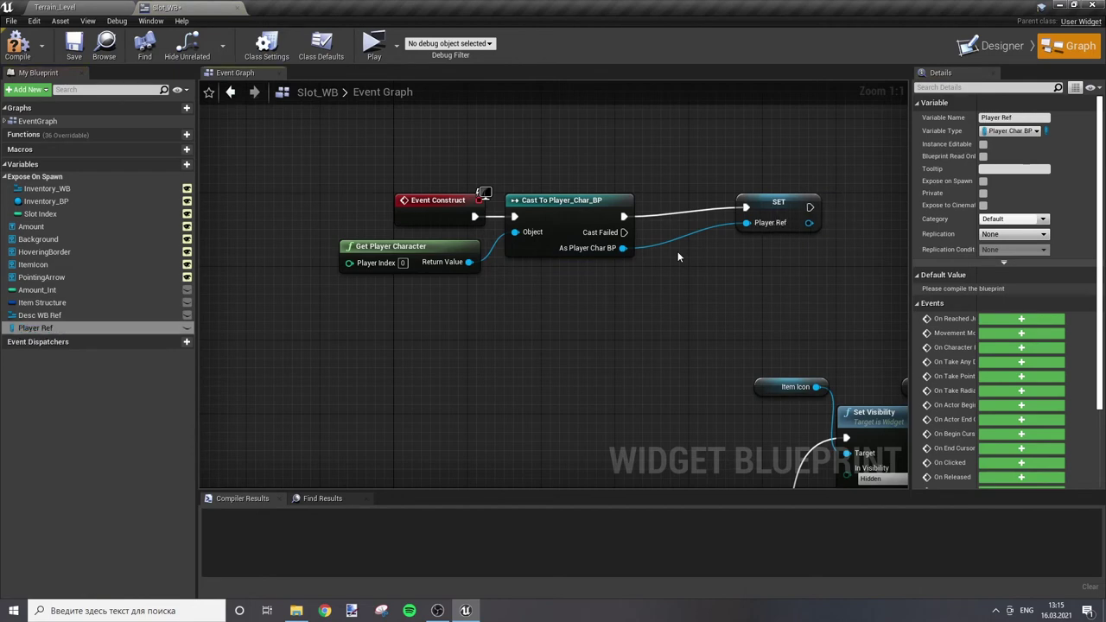
pyautogui.moveTo(767, 211); pyautogui.dragTo(676, 217)
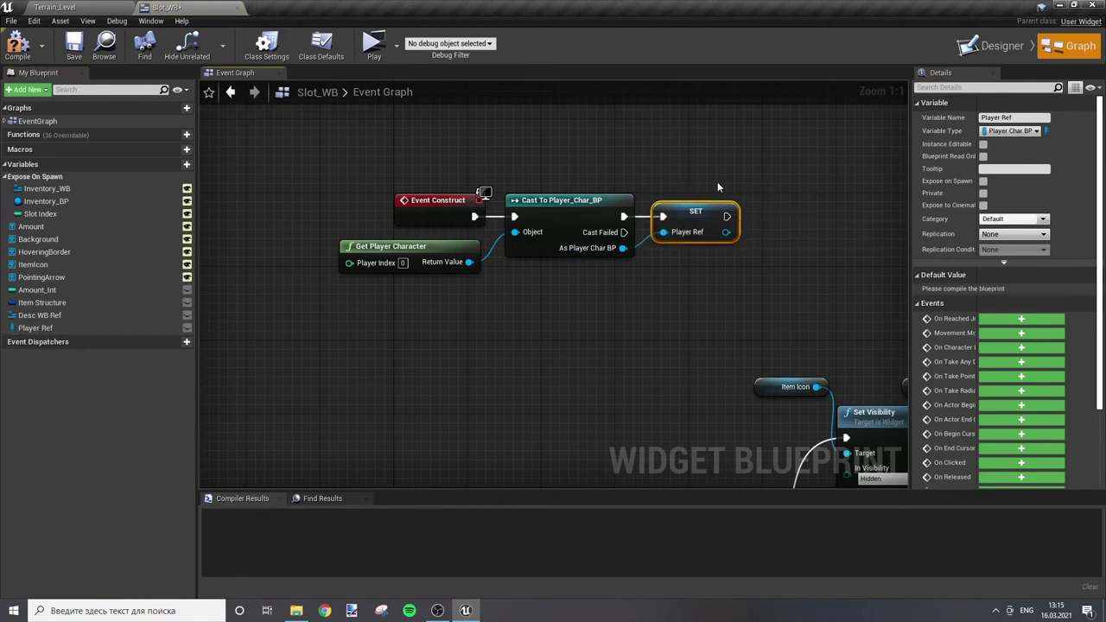
pyautogui.click(518, 173)
pyautogui.click(17, 43)
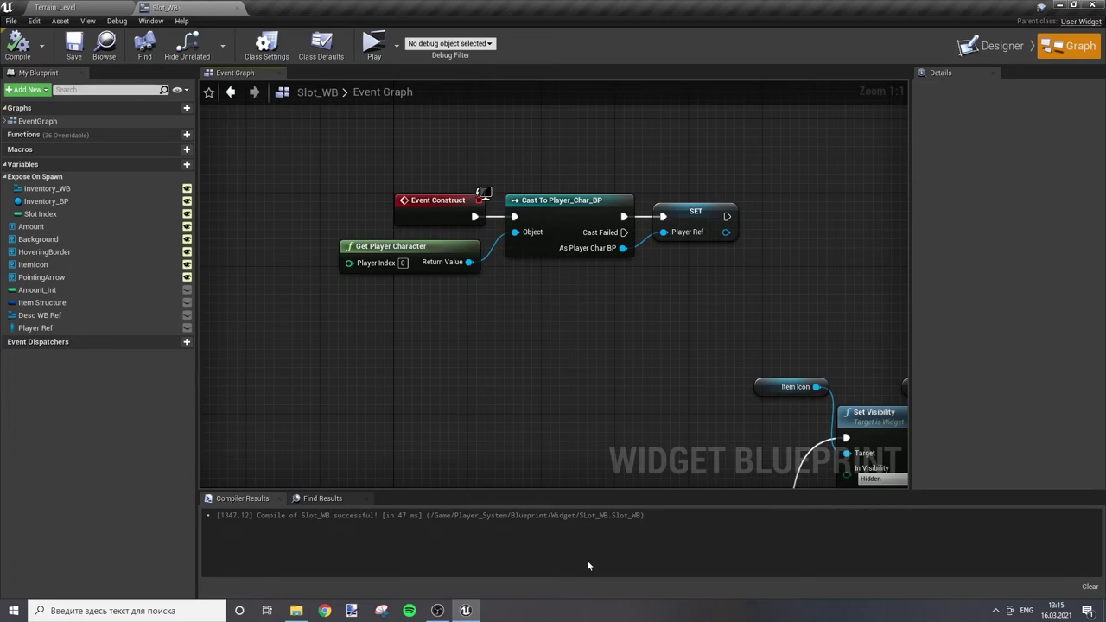
# Step: Add a Player Ref getter with an Is Valid macro, run right after the Desc WB Ref SET node
pyautogui.moveTo(657, 432); pyautogui.dragTo(708, 423, button='right')
pyautogui.moveTo(726, 250); pyautogui.dragTo(636, 209, button='right')
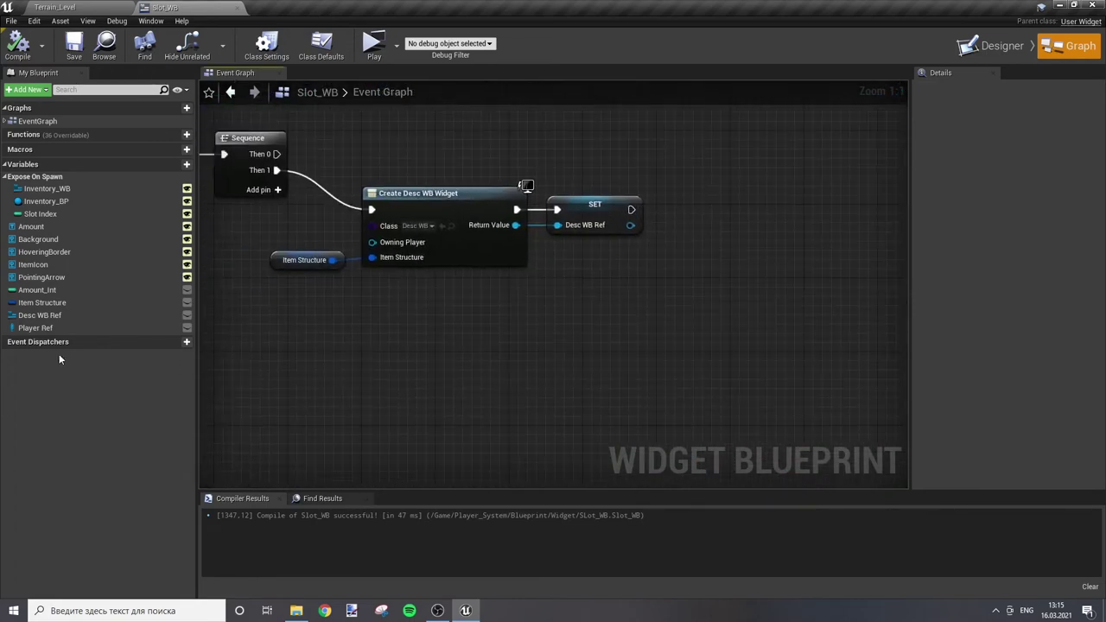
pyautogui.moveTo(35, 328); pyautogui.dragTo(587, 186)
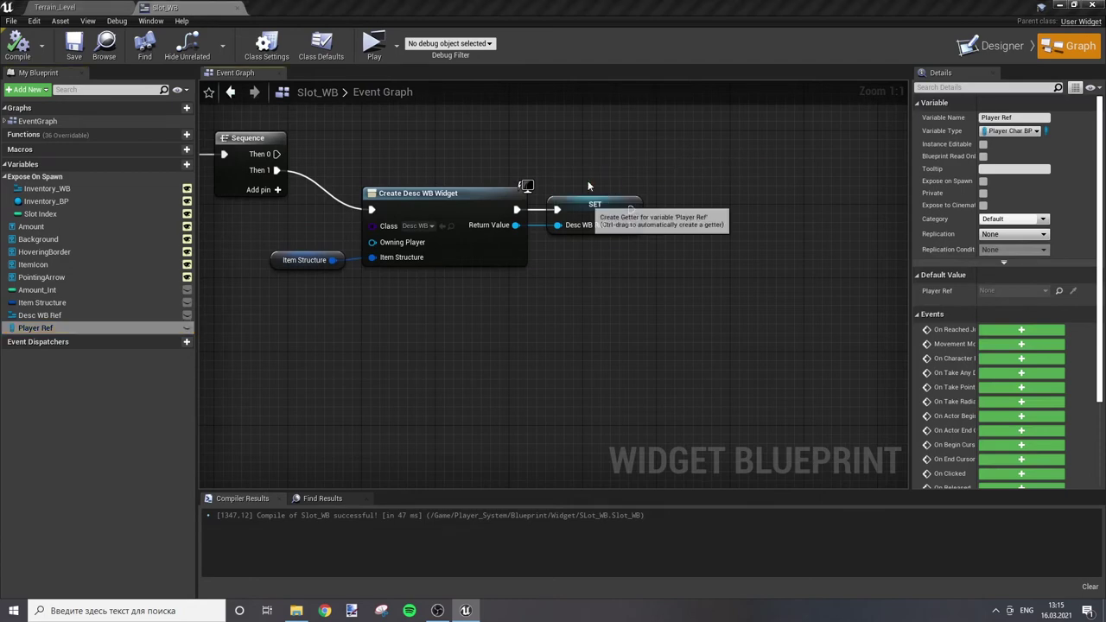
pyautogui.moveTo(618, 177); pyautogui.dragTo(707, 219)
pyautogui.write('is va')
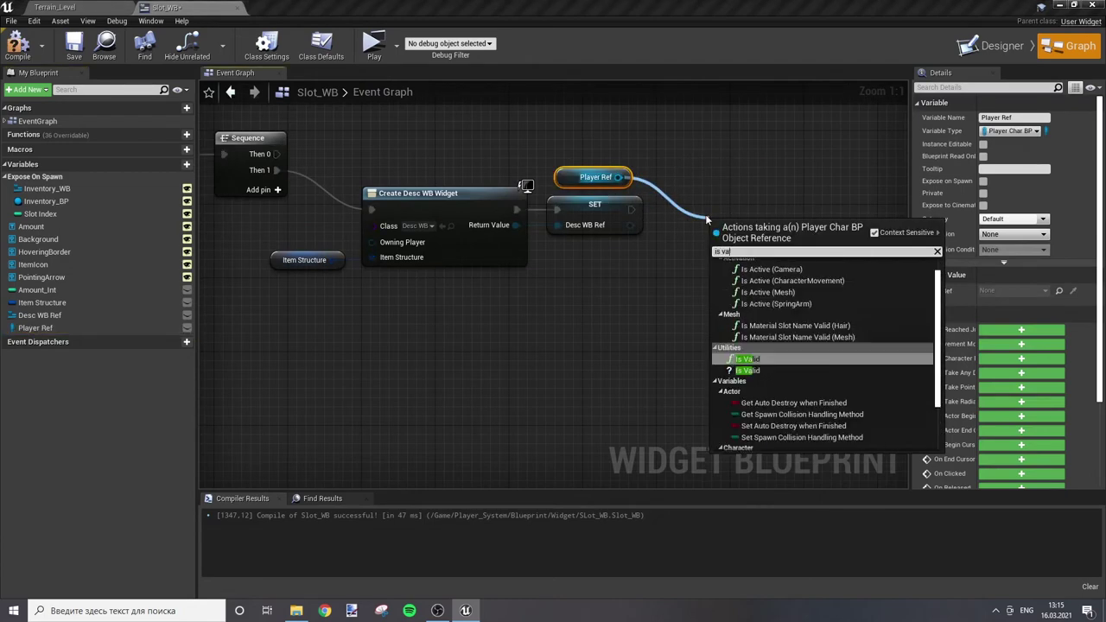
pyautogui.write('lid')
pyautogui.press('Down')
pyautogui.press('Return')
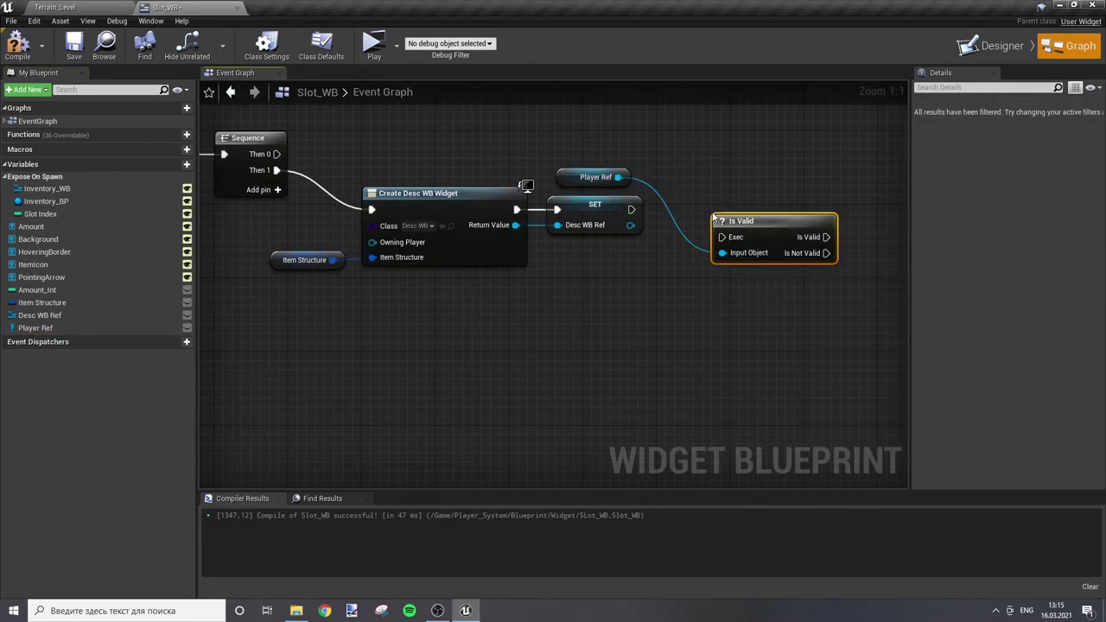
pyautogui.moveTo(722, 237); pyautogui.dragTo(631, 209)
pyautogui.moveTo(758, 229); pyautogui.dragTo(713, 201)
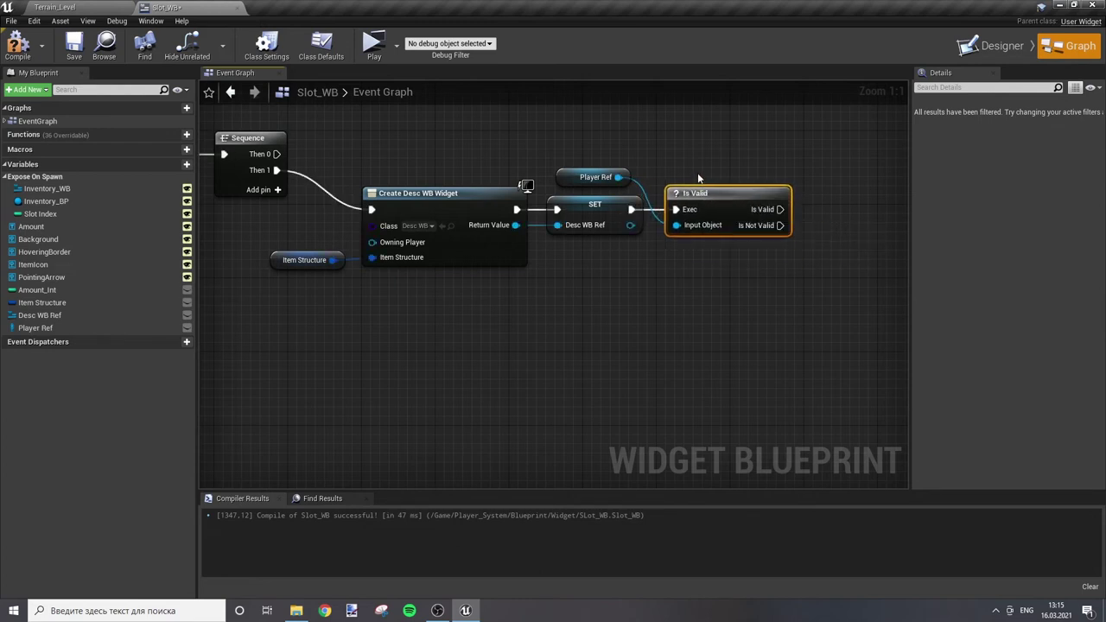
pyautogui.click(698, 173)
pyautogui.moveTo(777, 226); pyautogui.dragTo(574, 176)
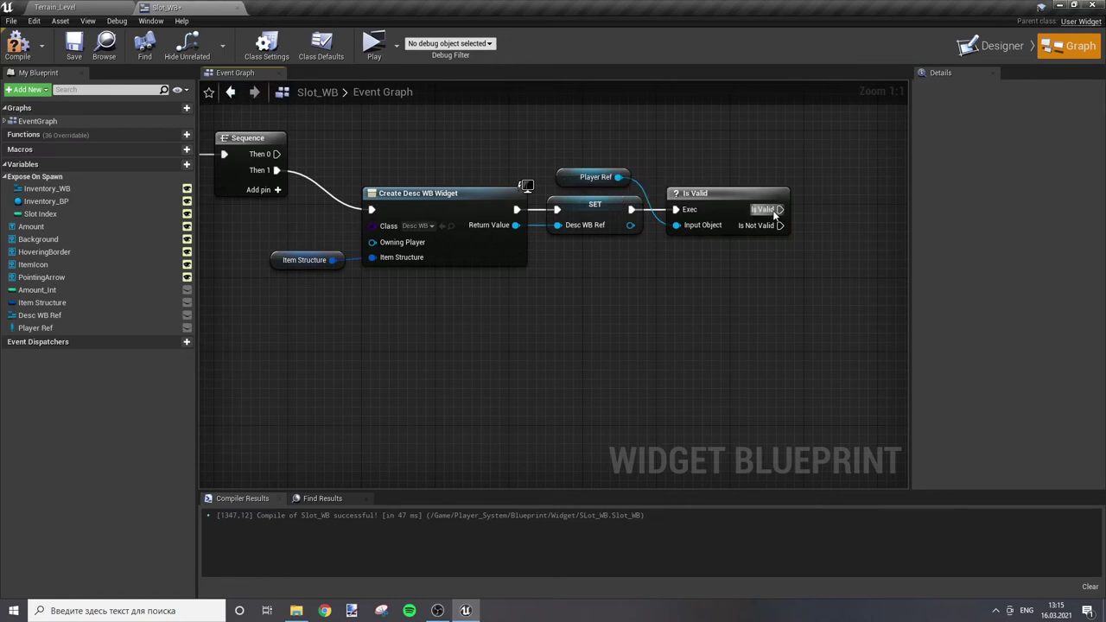
pyautogui.moveTo(561, 176); pyautogui.dragTo(560, 167)
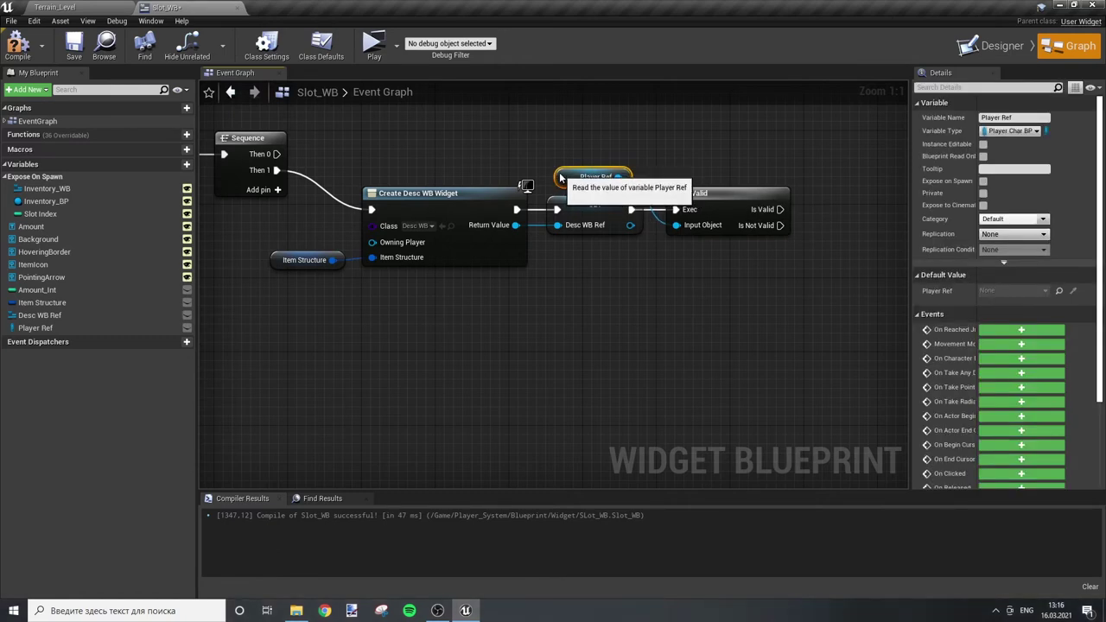
pyautogui.click(807, 174)
# Step: Add a Get Player WB Ref node wired from Player Ref
pyautogui.moveTo(658, 160); pyautogui.dragTo(522, 248, button='right')
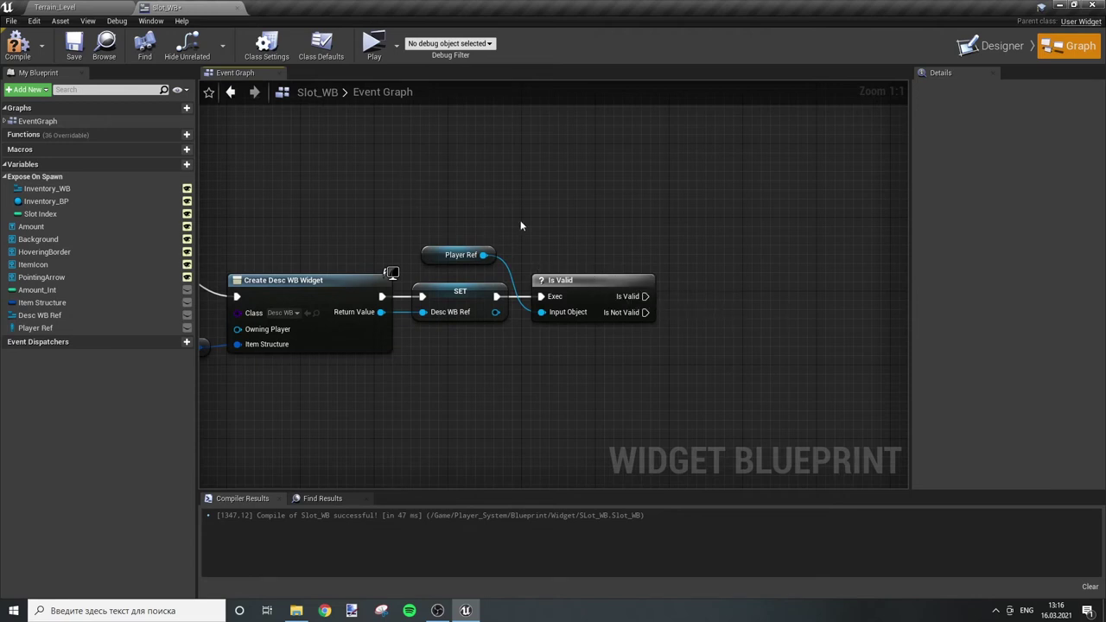
pyautogui.moveTo(526, 202); pyautogui.dragTo(650, 428)
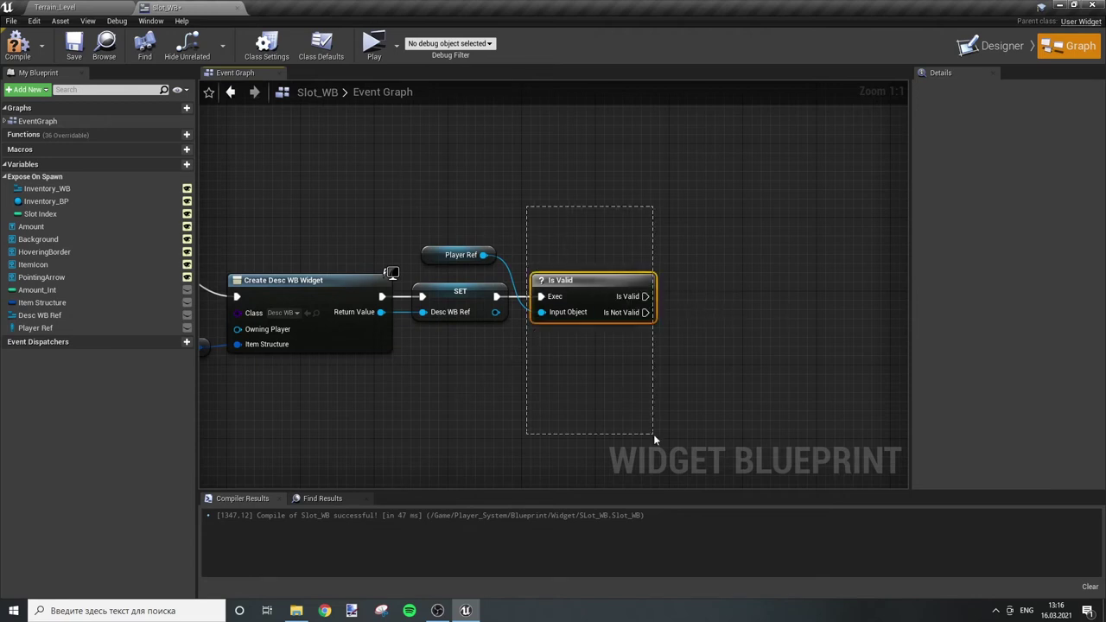
pyautogui.click(652, 364)
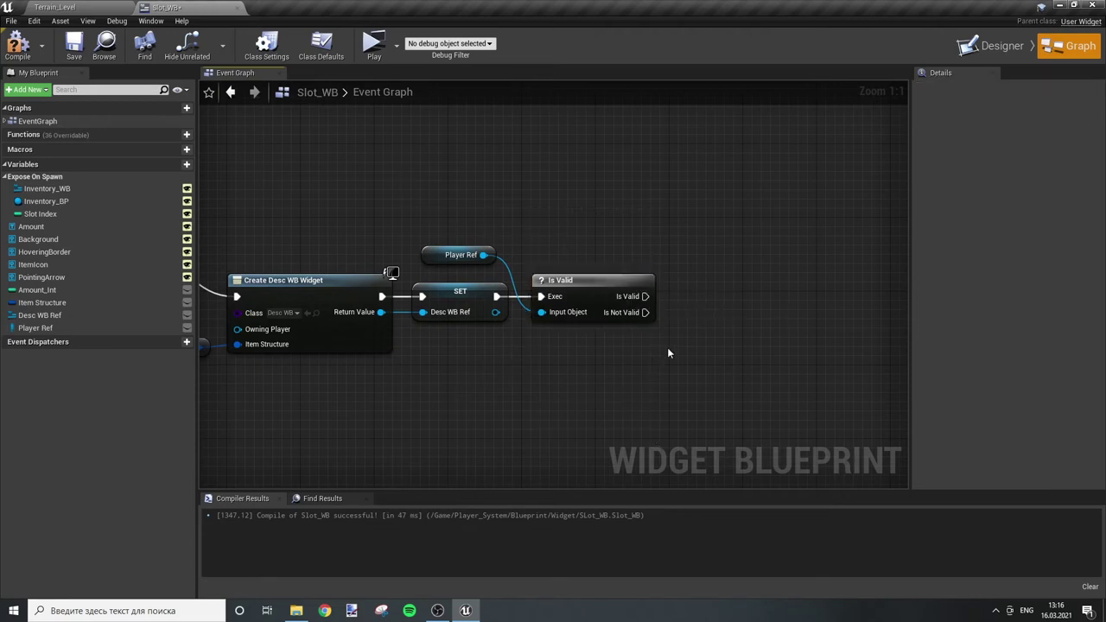
pyautogui.moveTo(652, 358); pyautogui.dragTo(604, 317, button='right')
pyautogui.moveTo(381, 242); pyautogui.dragTo(507, 247)
pyautogui.write('get player')
pyautogui.press('Down')
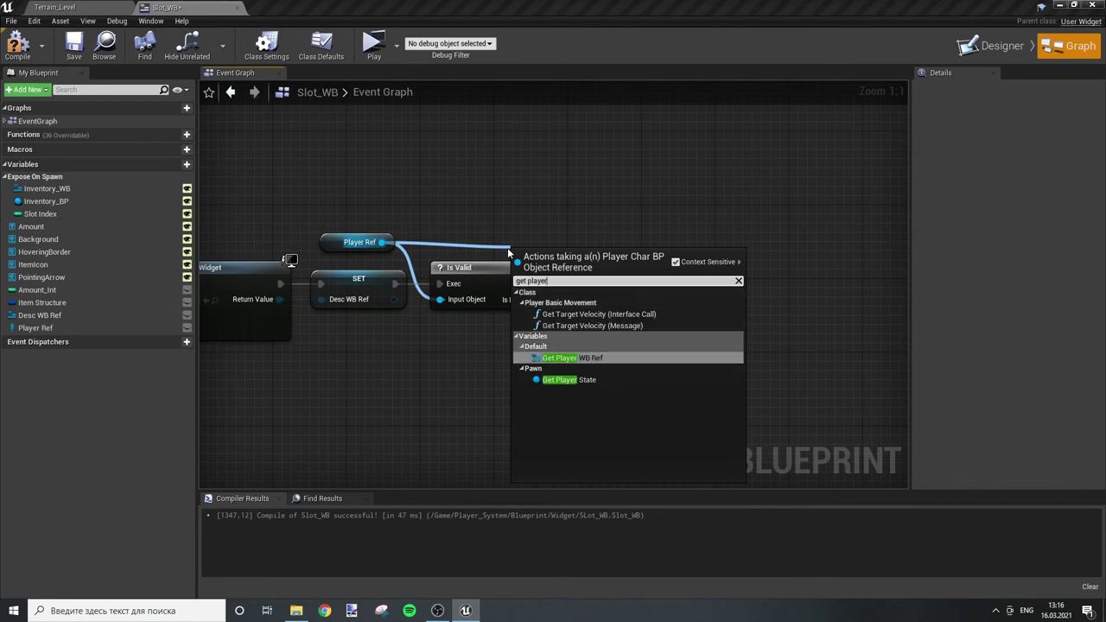
pyautogui.press('Return')
# Step: Get the Player Canvas Panel from Player WB Ref and add an Add Child to Canvas node
pyautogui.moveTo(559, 262)
pyautogui.mouseDown()
pyautogui.moveTo(486, 246)
pyautogui.moveTo(595, 244)
pyautogui.mouseUp()
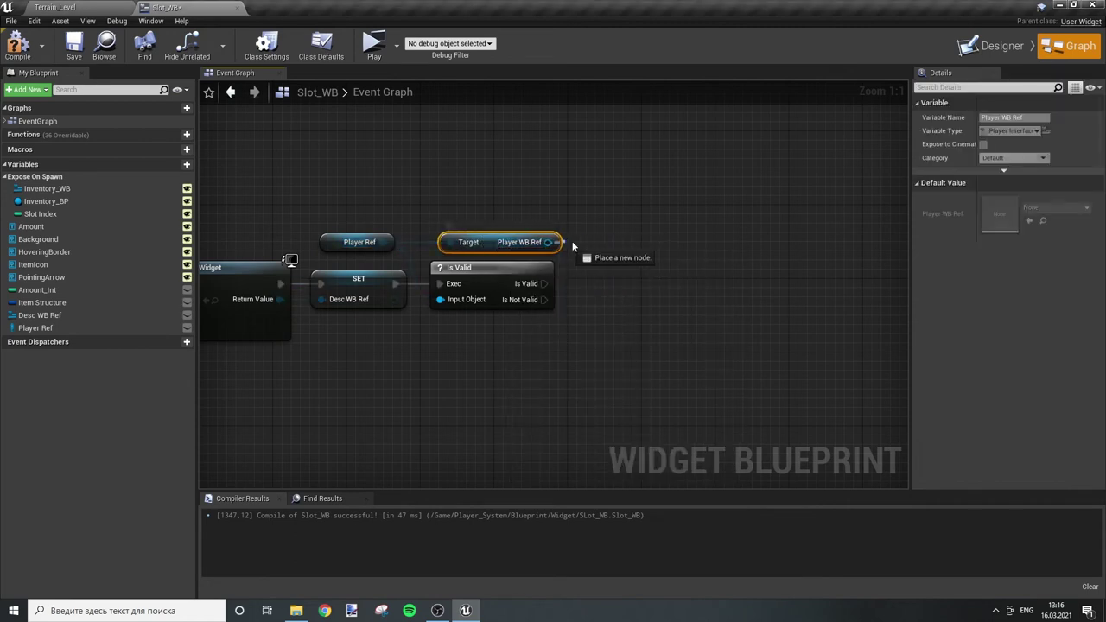
pyautogui.write('get canvas')
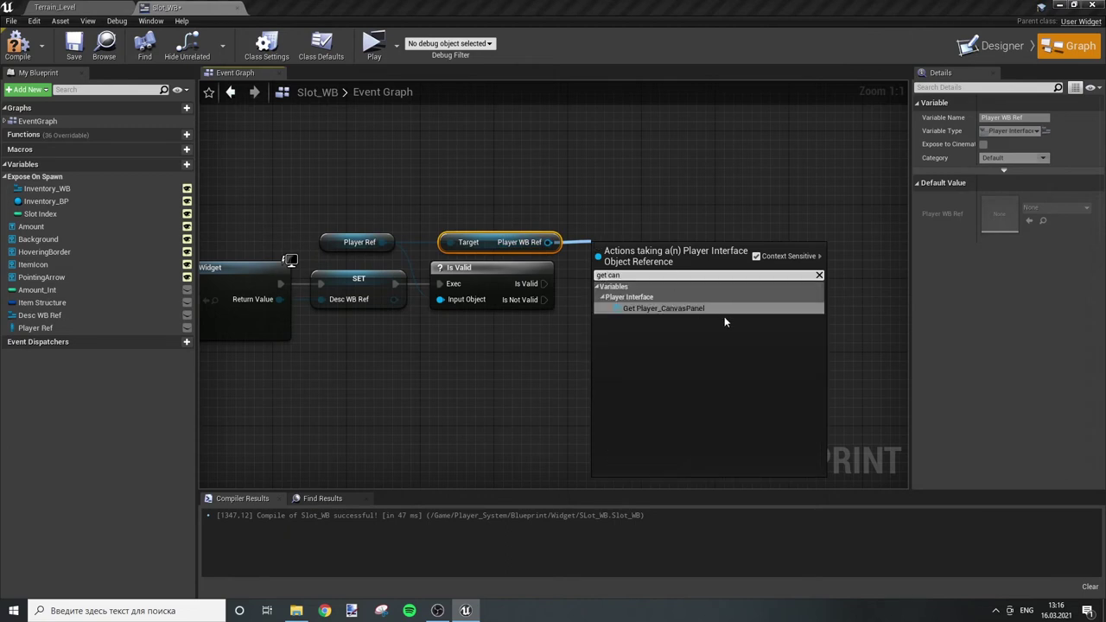
pyautogui.click(722, 314)
pyautogui.moveTo(646, 253); pyautogui.dragTo(627, 244)
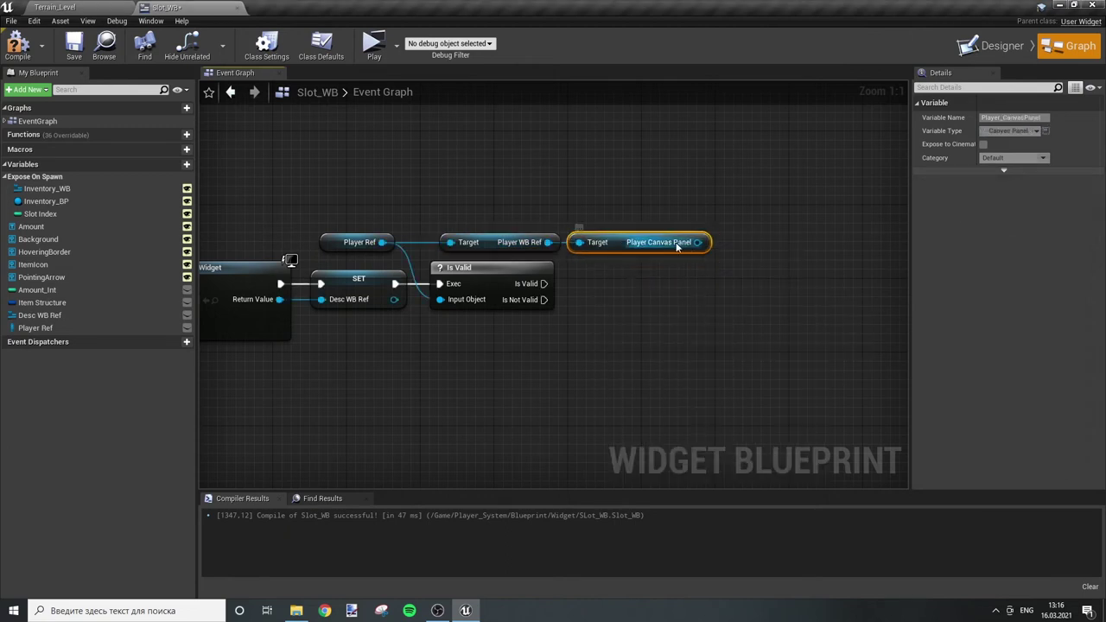
pyautogui.moveTo(698, 242); pyautogui.dragTo(720, 301)
pyautogui.write('add child')
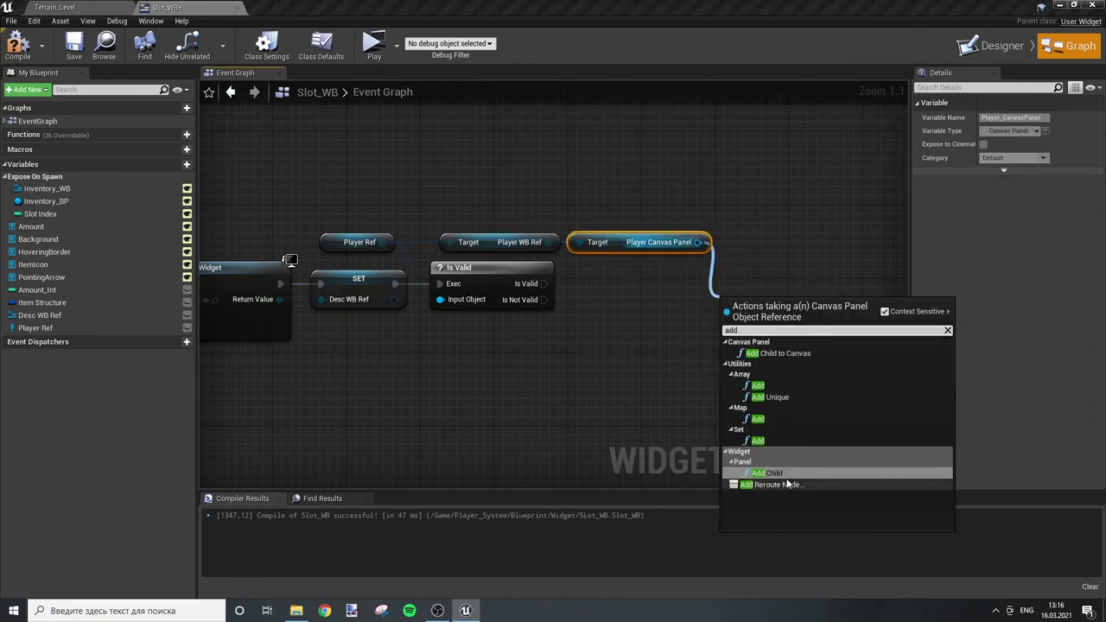
pyautogui.click(804, 356)
pyautogui.moveTo(790, 308); pyautogui.dragTo(808, 271)
# Step: Run Add Child to Canvas from Is Valid and plug Desc WB Ref into Content, tidied with a reroute
pyautogui.moveTo(545, 284)
pyautogui.mouseDown()
pyautogui.moveTo(748, 295)
pyautogui.moveTo(752, 285)
pyautogui.mouseUp()
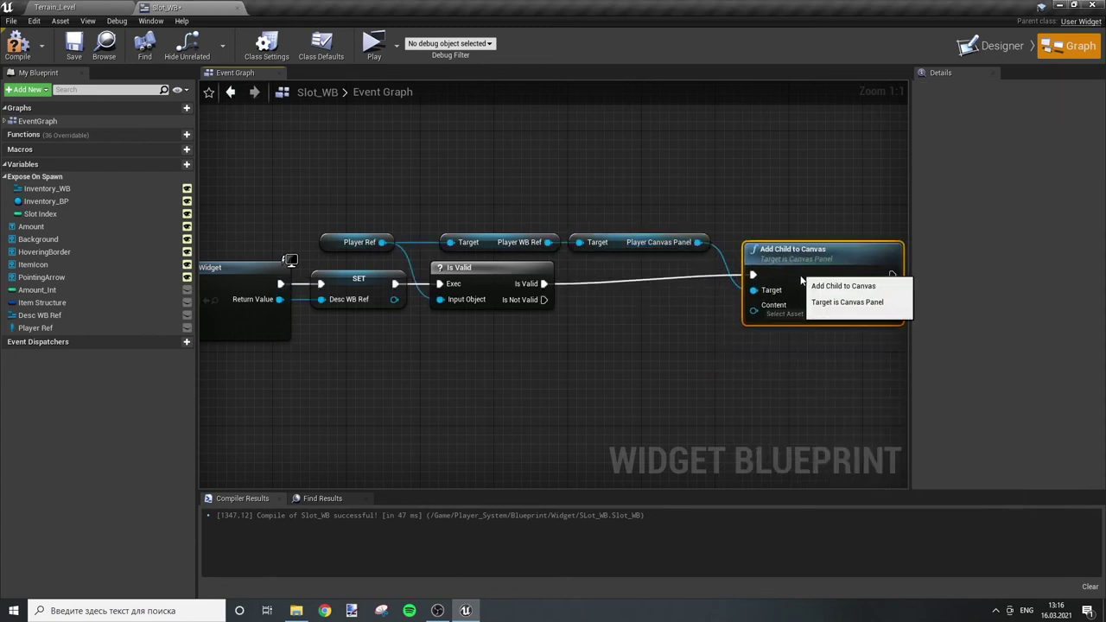
pyautogui.click(815, 289)
pyautogui.moveTo(394, 299); pyautogui.dragTo(753, 315)
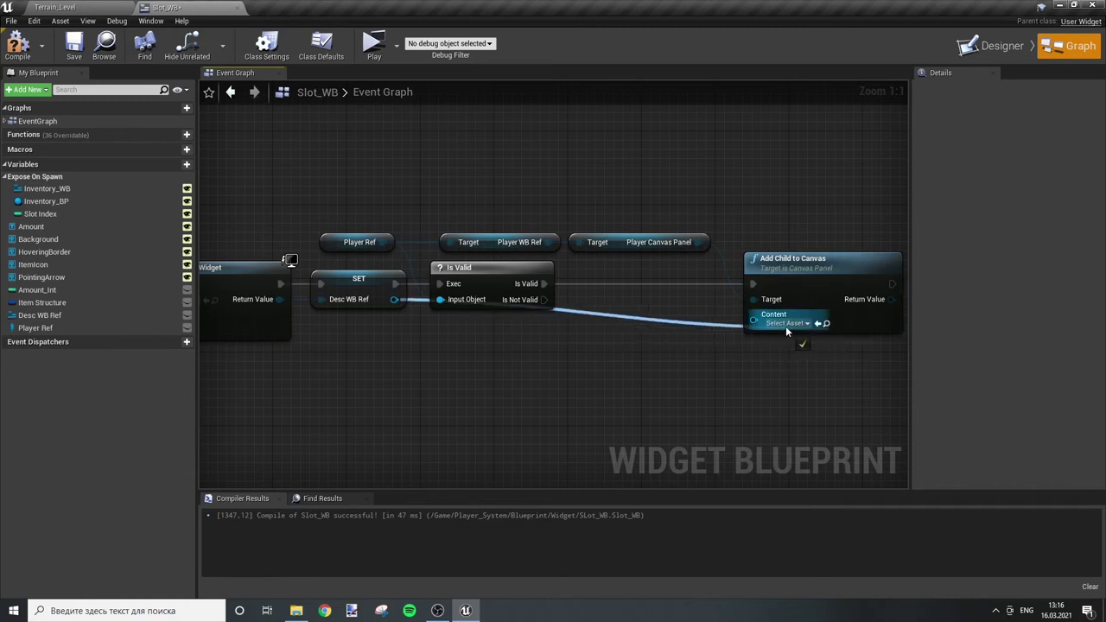
pyautogui.doubleClick(585, 309)
pyautogui.moveTo(584, 307); pyautogui.dragTo(431, 330)
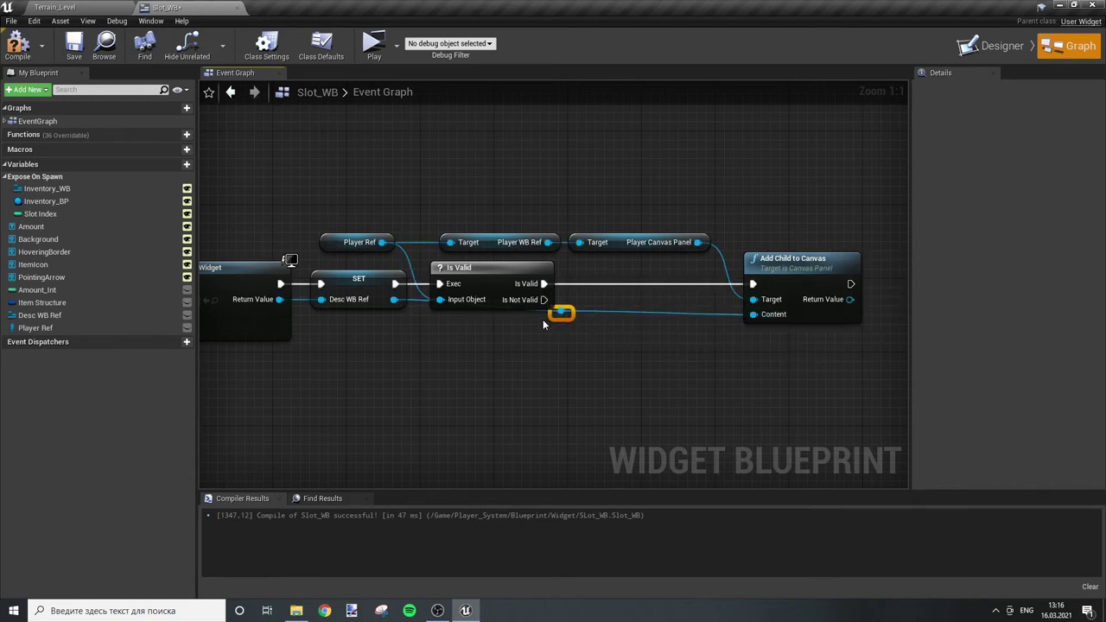
pyautogui.moveTo(791, 373); pyautogui.dragTo(495, 372, button='right')
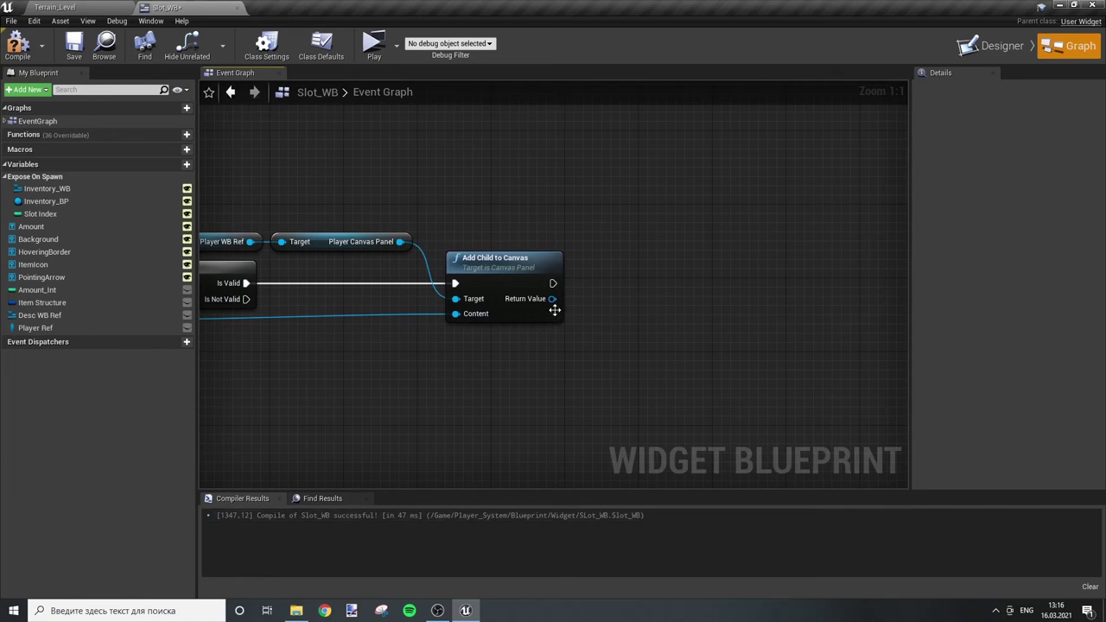
# Step: Add Set Auto Size and Set Position nodes from the returned canvas slot
pyautogui.moveTo(552, 299); pyautogui.dragTo(613, 308)
pyautogui.write('a')
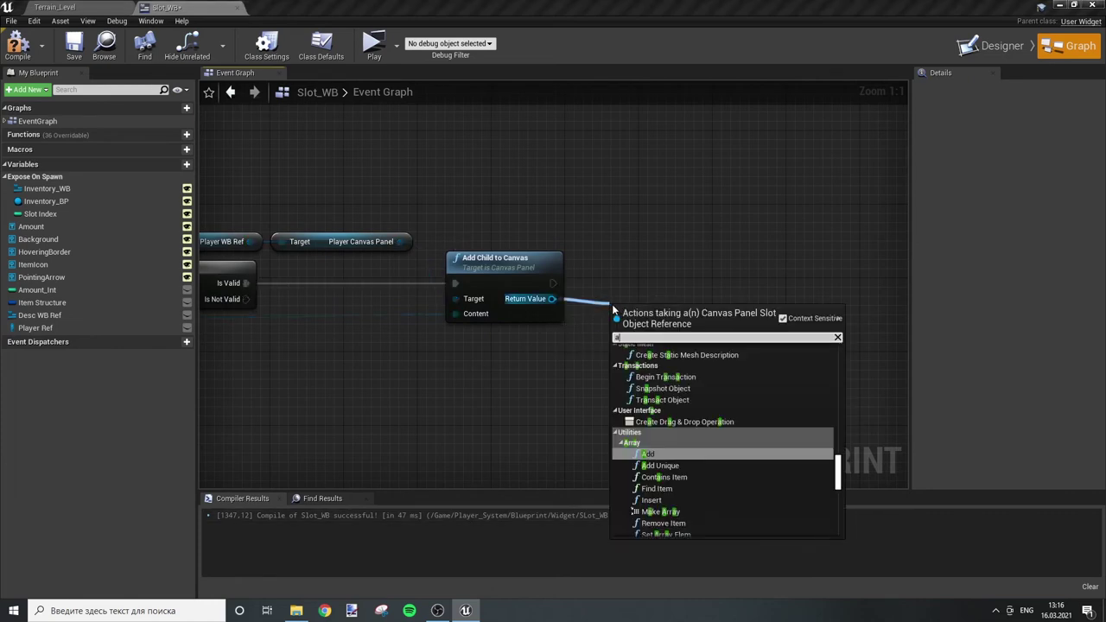
pyautogui.press('BackSpace')
pyautogui.write('set aut')
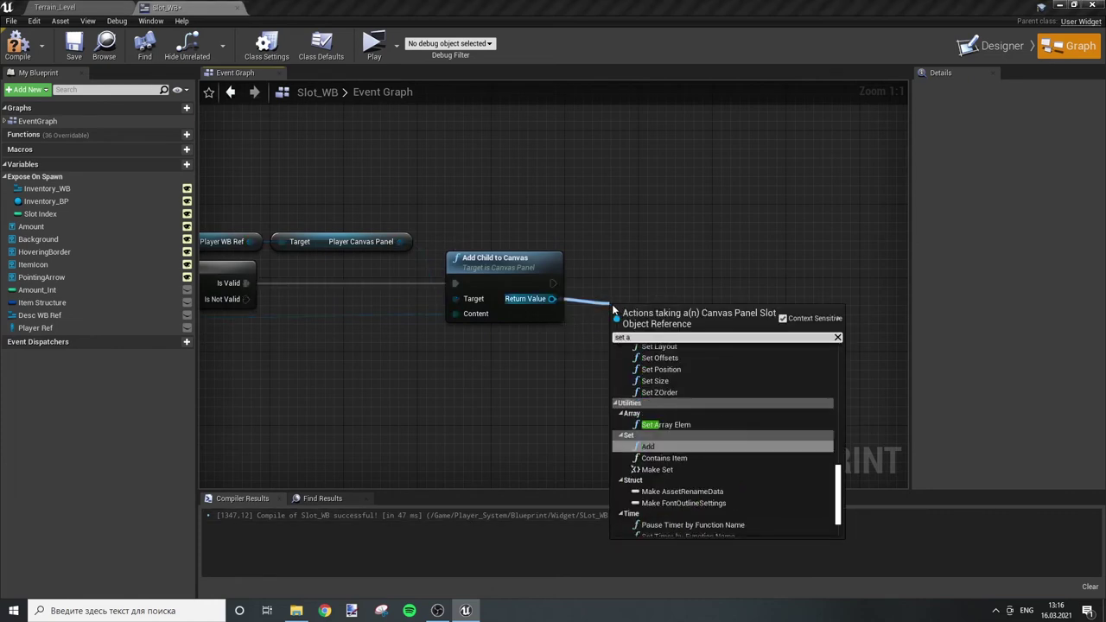
pyautogui.press('Return')
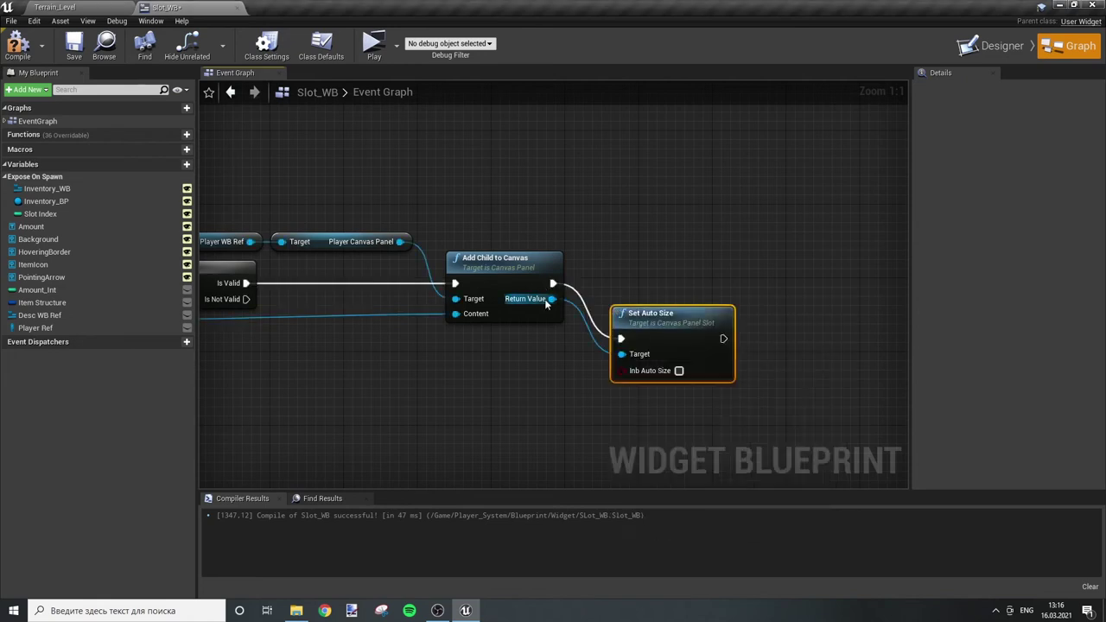
pyautogui.moveTo(552, 299); pyautogui.dragTo(802, 306)
pyautogui.write('set pos')
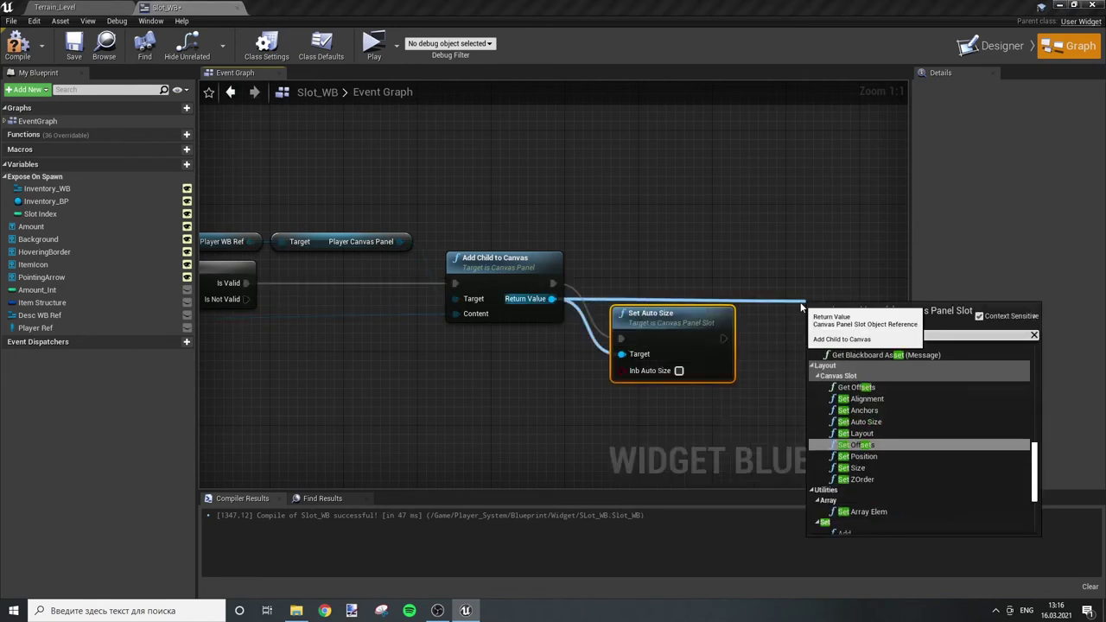
pyautogui.press('Return')
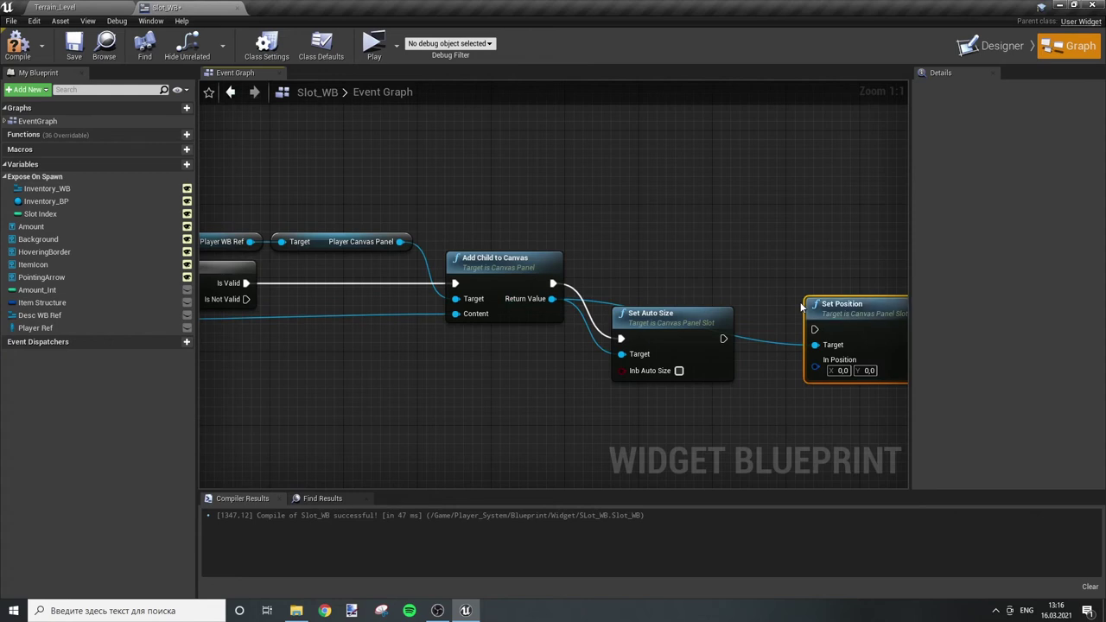
# Step: Chain Set Position after Set Auto Size, tick Auto Size, and tidy the target wires with reroutes
pyautogui.moveTo(723, 338); pyautogui.dragTo(814, 329)
pyautogui.moveTo(649, 333); pyautogui.dragTo(658, 250)
pyautogui.click(689, 288)
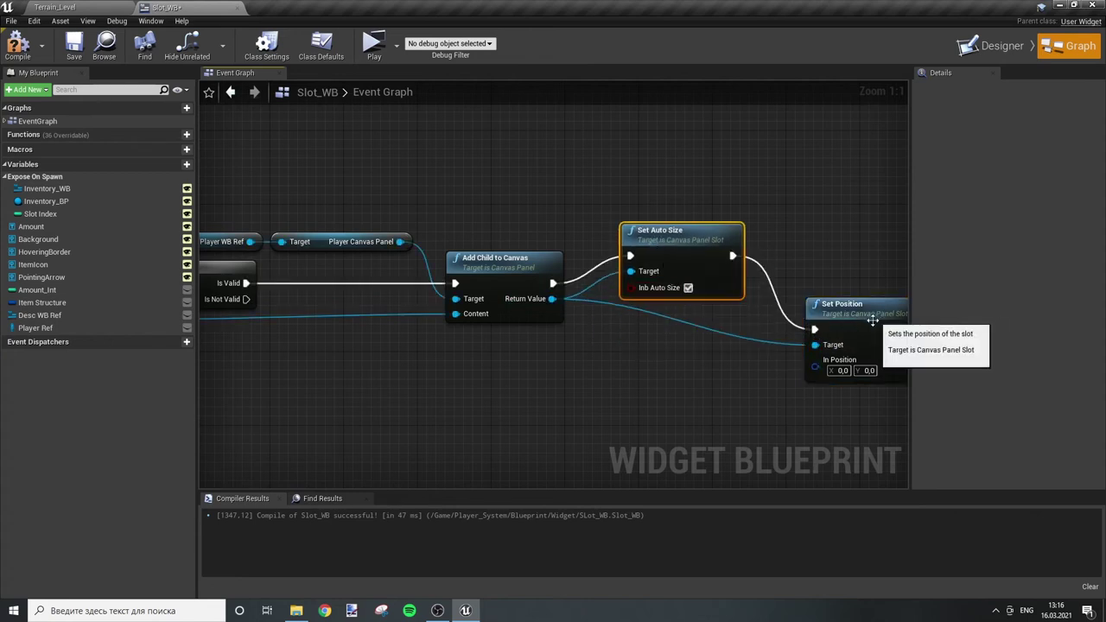
pyautogui.moveTo(842, 305); pyautogui.dragTo(834, 259)
pyautogui.click(755, 300)
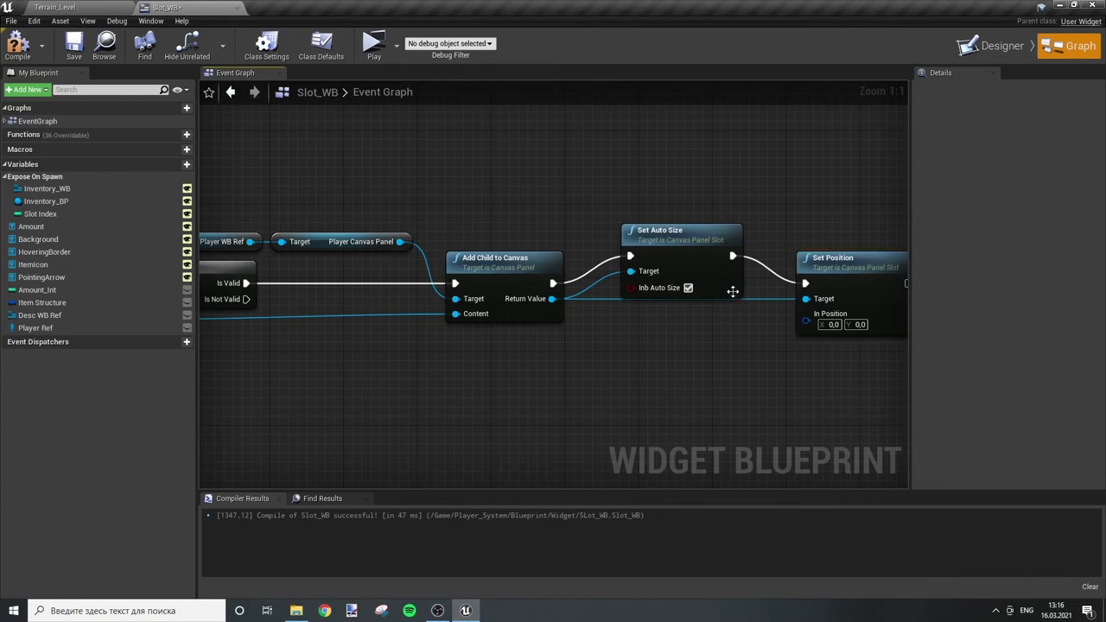
pyautogui.moveTo(731, 290); pyautogui.dragTo(703, 317)
pyautogui.doubleClick(761, 296)
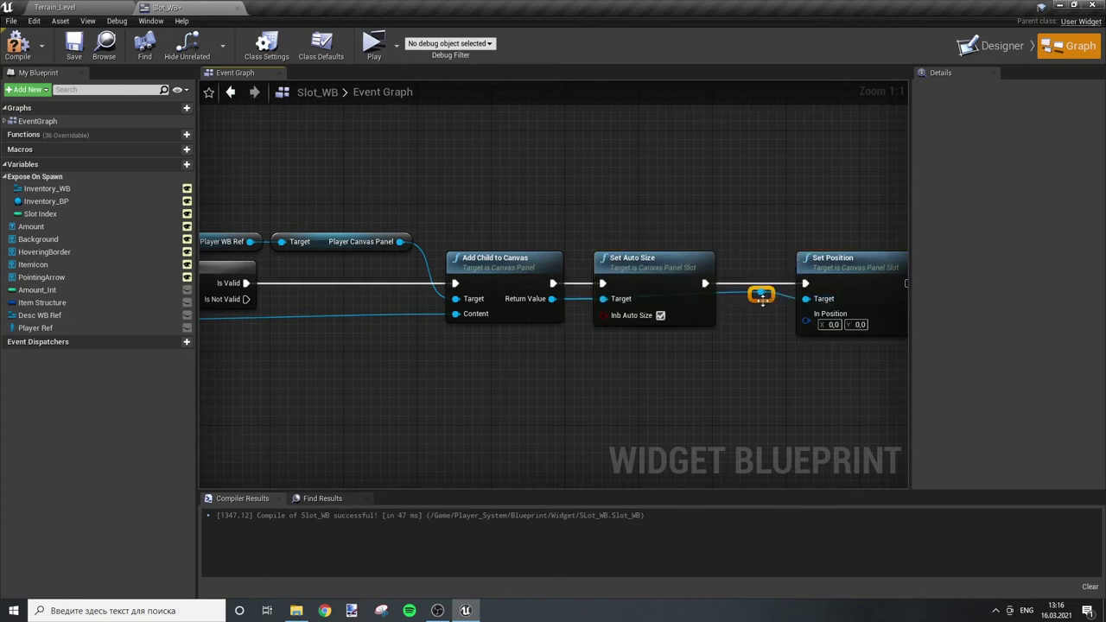
pyautogui.moveTo(719, 366); pyautogui.dragTo(600, 361)
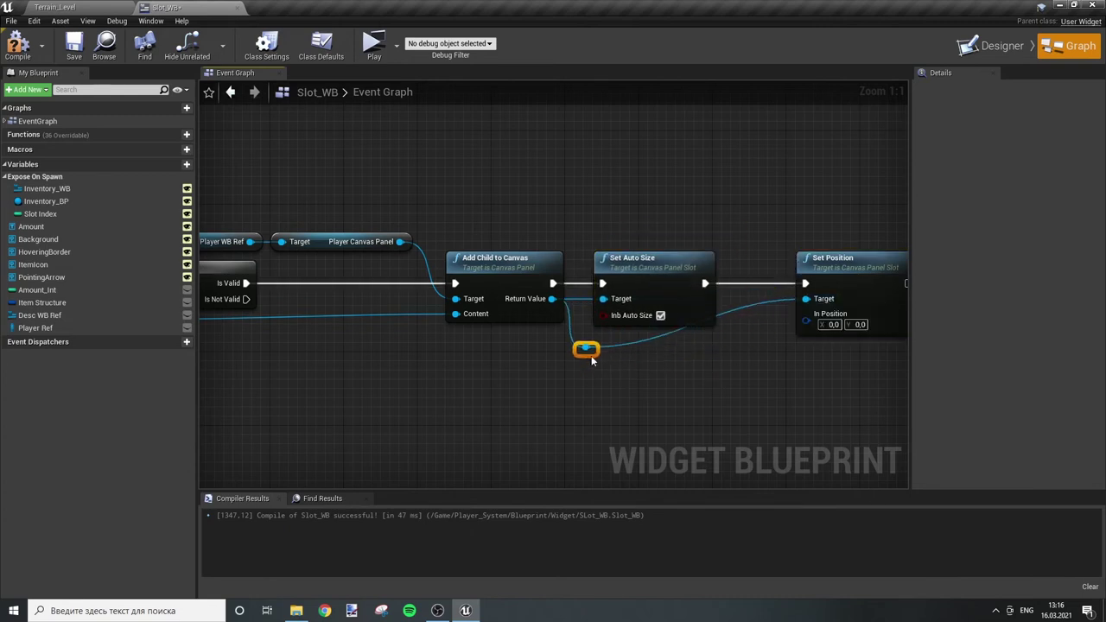
pyautogui.doubleClick(743, 308)
pyautogui.moveTo(743, 308); pyautogui.dragTo(724, 348)
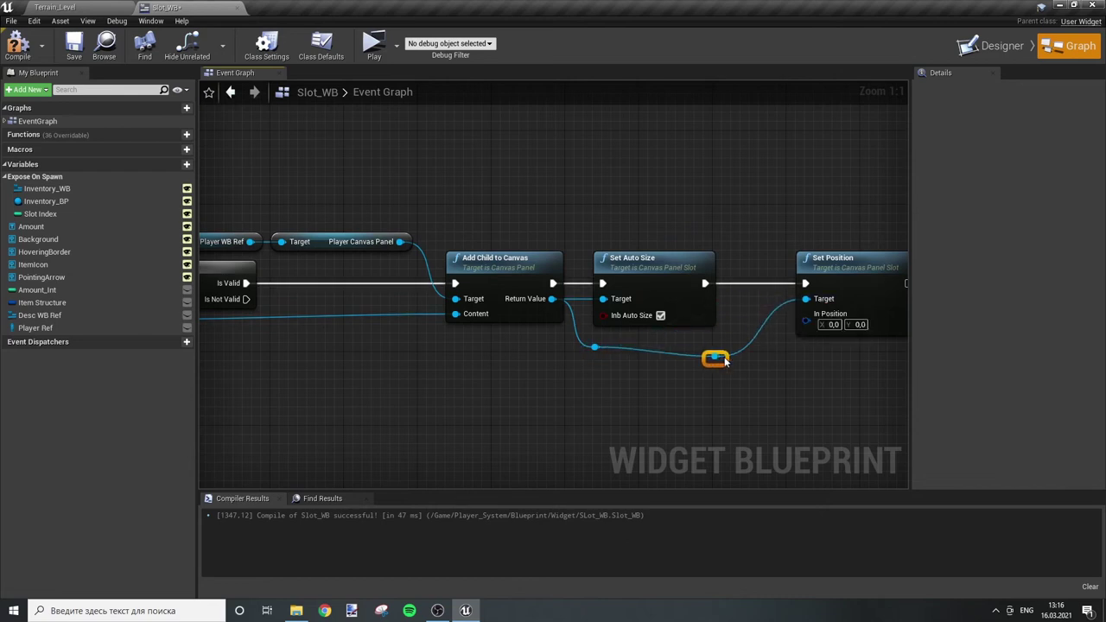
pyautogui.moveTo(852, 214); pyautogui.dragTo(695, 203, button='right')
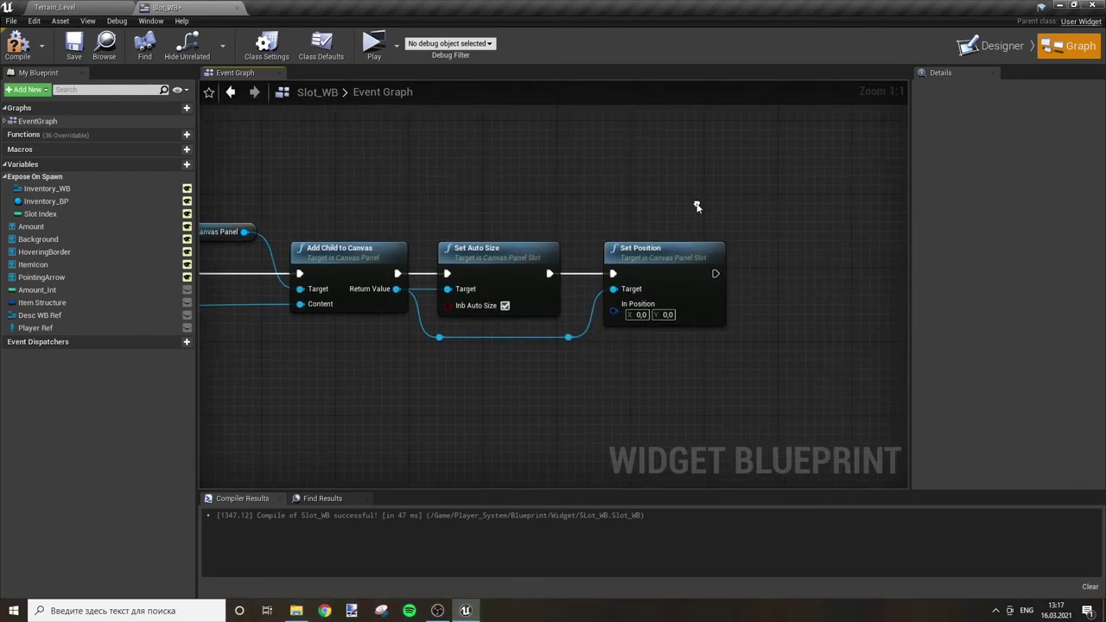
# Step: Set the position to X 450, Y 450 and compile Slot_WB
pyautogui.click(638, 314)
pyautogui.write('450')
pyautogui.press('Tab')
pyautogui.write('450')
pyautogui.press('Return')
pyautogui.click(17, 44)
pyautogui.scroll(-2, 377, 169)
pyautogui.moveTo(445, 213); pyautogui.dragTo(651, 221, button='right')
pyautogui.scroll(-2, 651, 221)
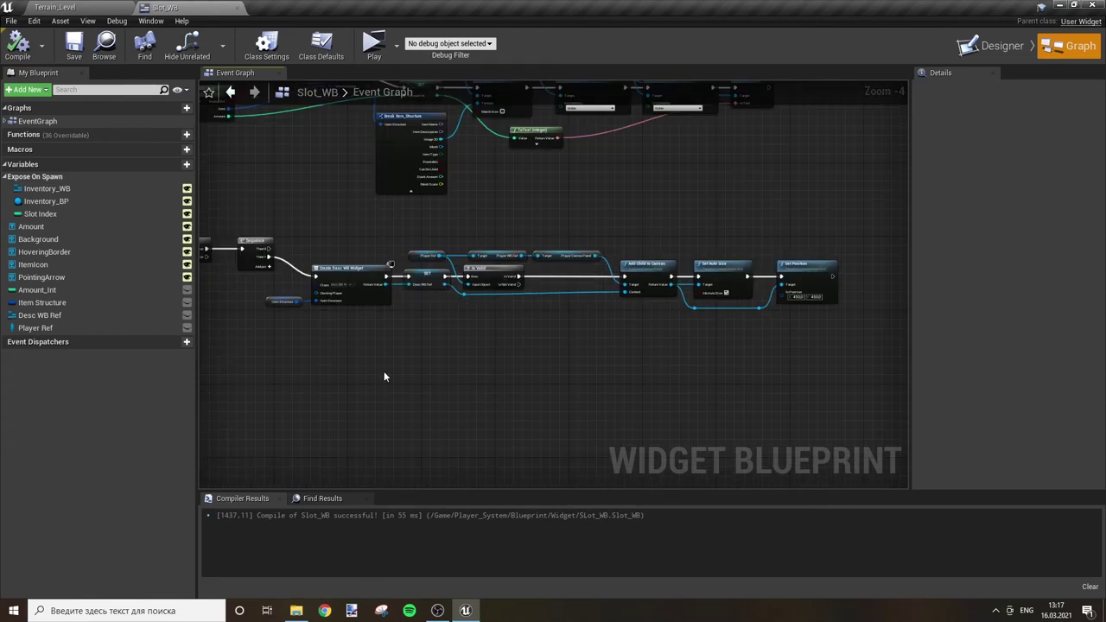
# Step: Add a Desc WB Ref getter with an Is Valid check run from Event On Mouse Leave
pyautogui.scroll(3, 391, 320)
pyautogui.moveTo(351, 363)
pyautogui.mouseDown(button='right')
pyautogui.moveTo(490, 342)
pyautogui.moveTo(622, 304)
pyautogui.mouseUp(button='right')
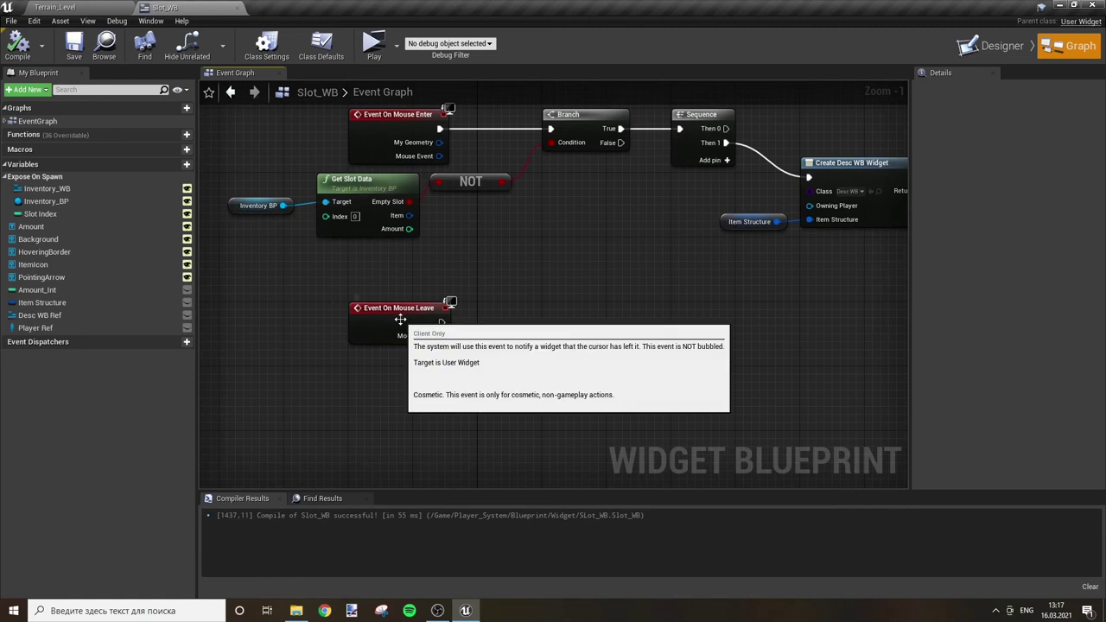
pyautogui.moveTo(39, 314)
pyautogui.mouseDown()
pyautogui.moveTo(377, 271)
pyautogui.moveTo(497, 324)
pyautogui.mouseUp()
pyautogui.click(398, 285)
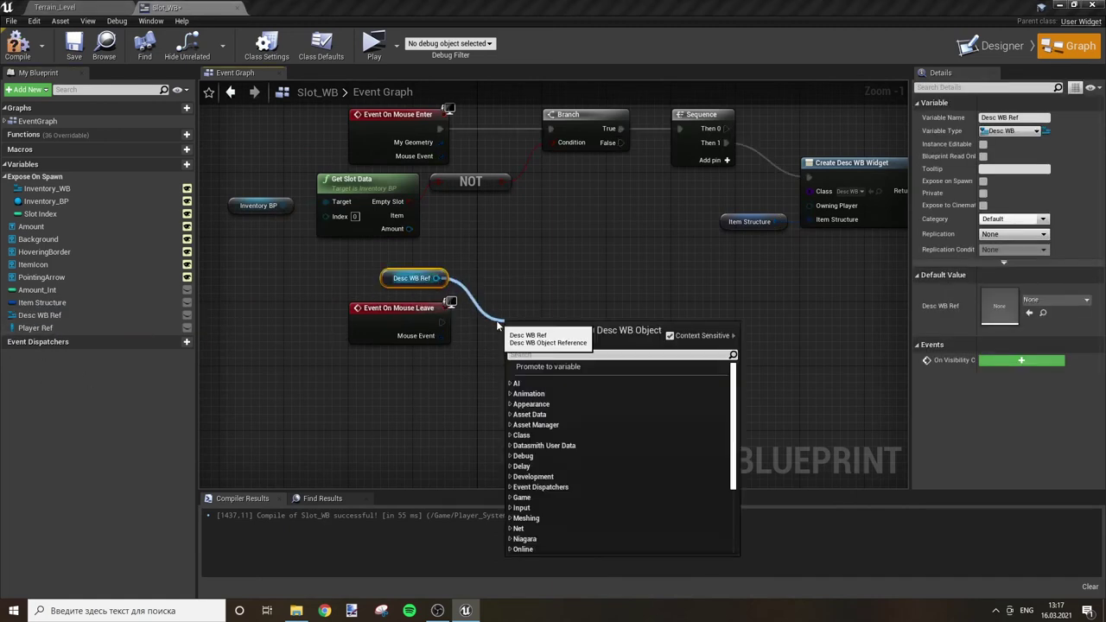
pyautogui.write('is va')
pyautogui.press('Down')
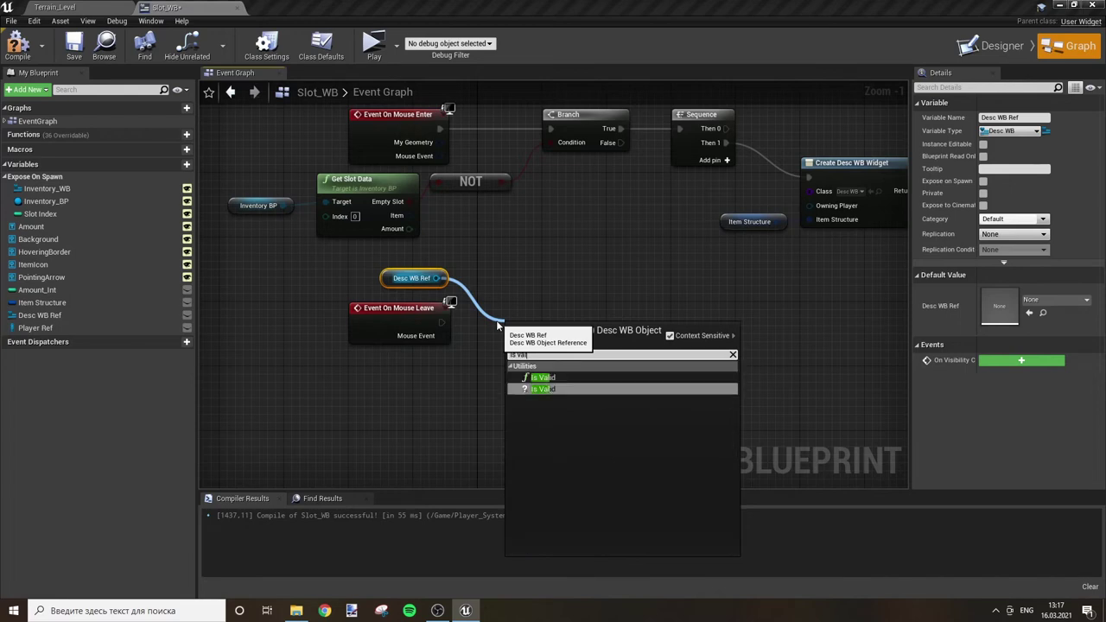
pyautogui.press('Return')
pyautogui.moveTo(521, 324); pyautogui.dragTo(497, 308)
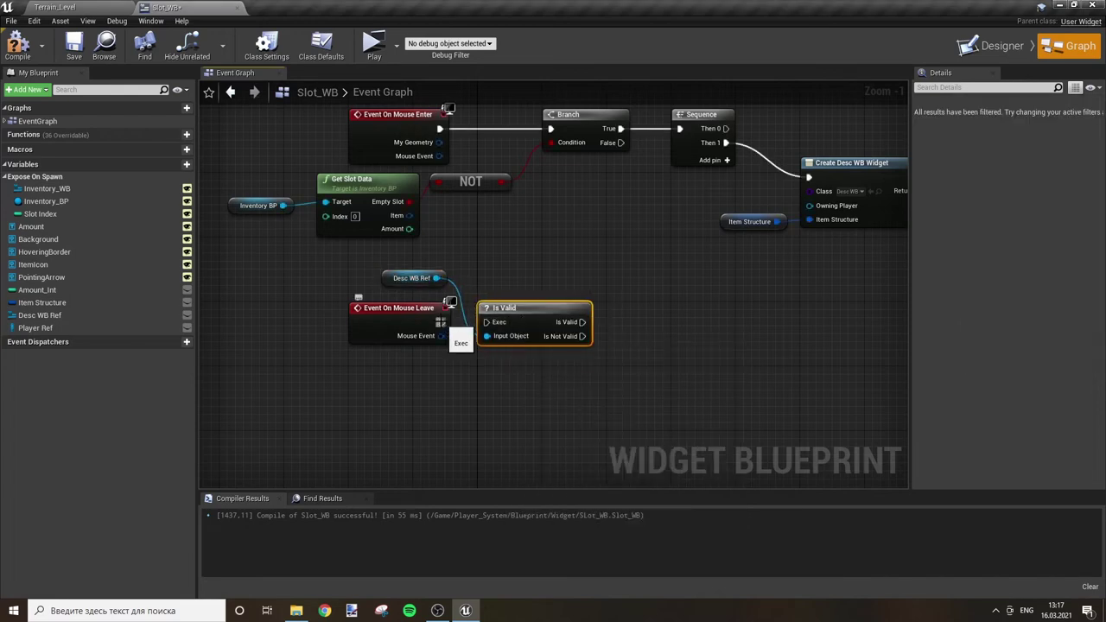
pyautogui.moveTo(441, 322); pyautogui.dragTo(505, 326)
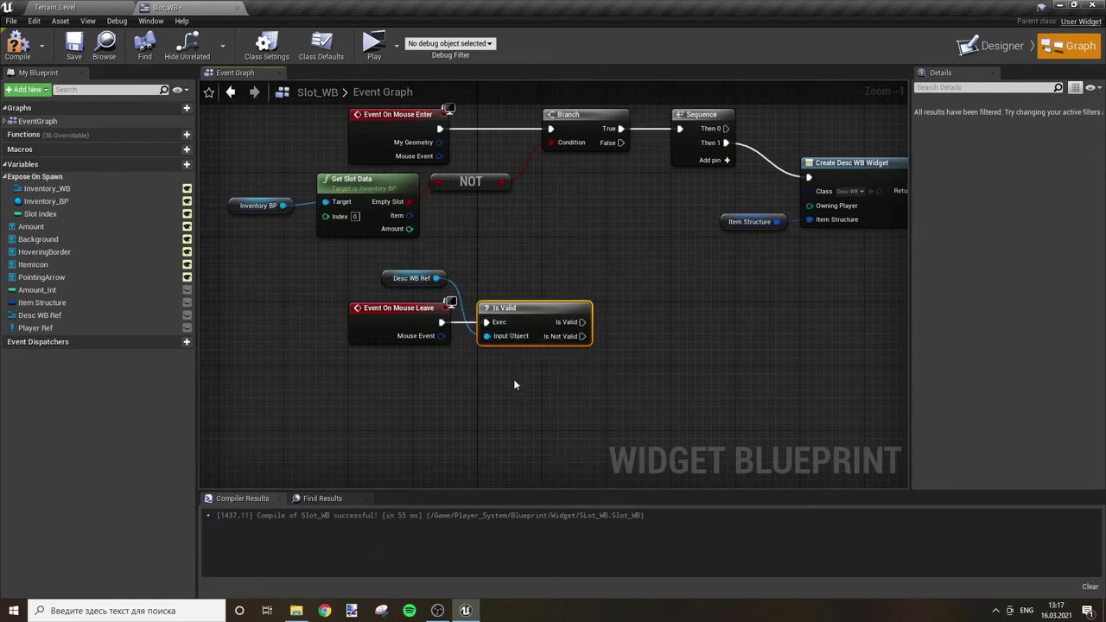
pyautogui.click(563, 381)
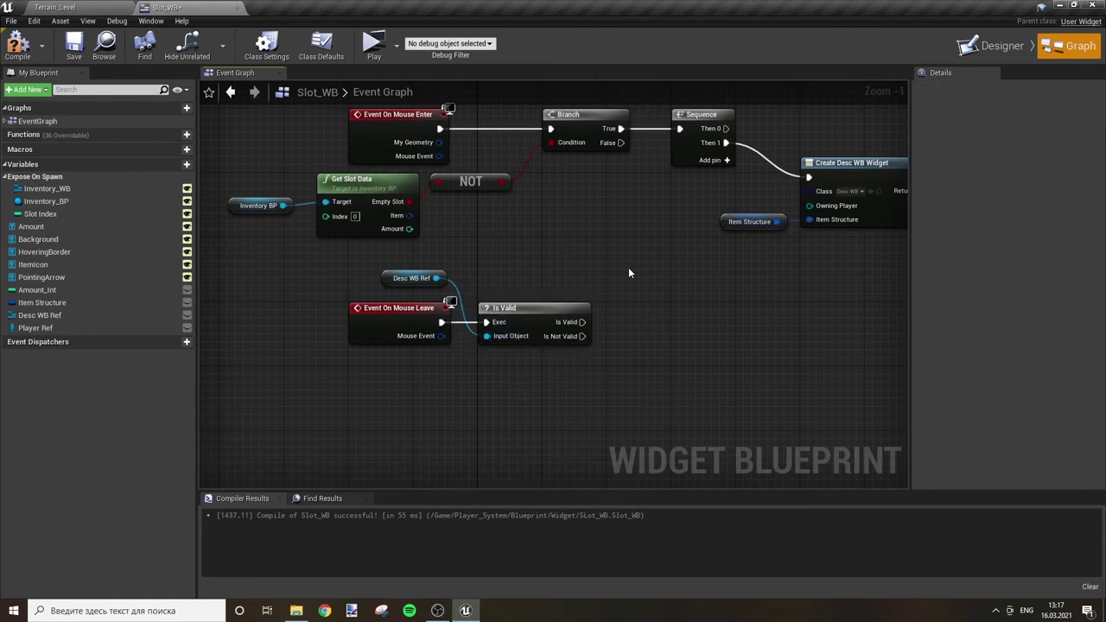
# Step: Remove Desc WB Ref from its parent when valid, compile with F7, and select the removal nodes
pyautogui.moveTo(374, 286); pyautogui.dragTo(635, 358)
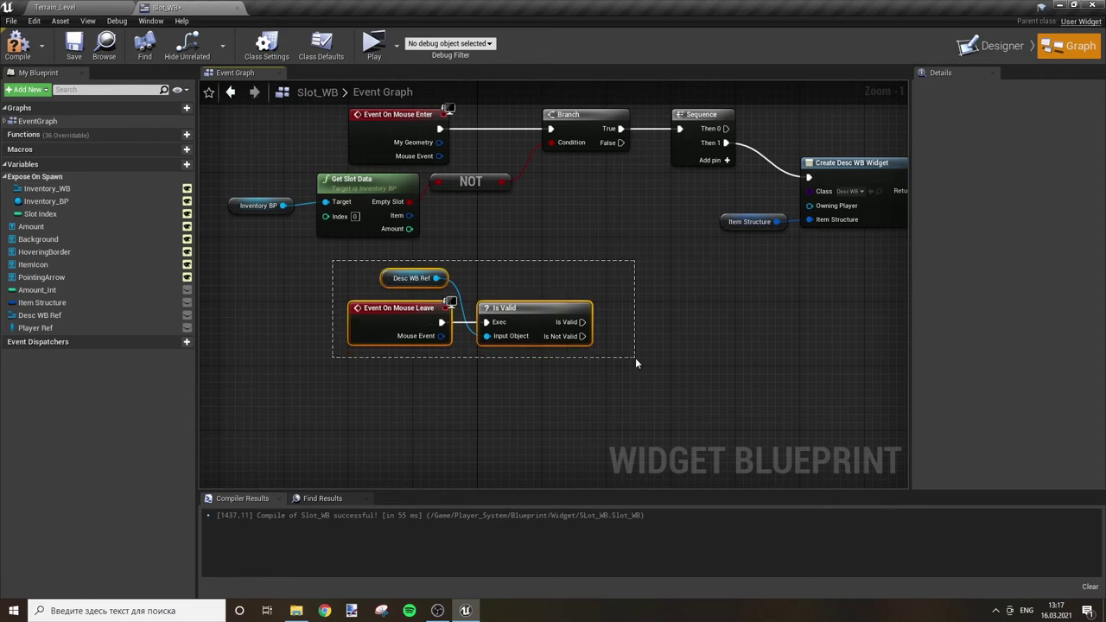
pyautogui.click(622, 326)
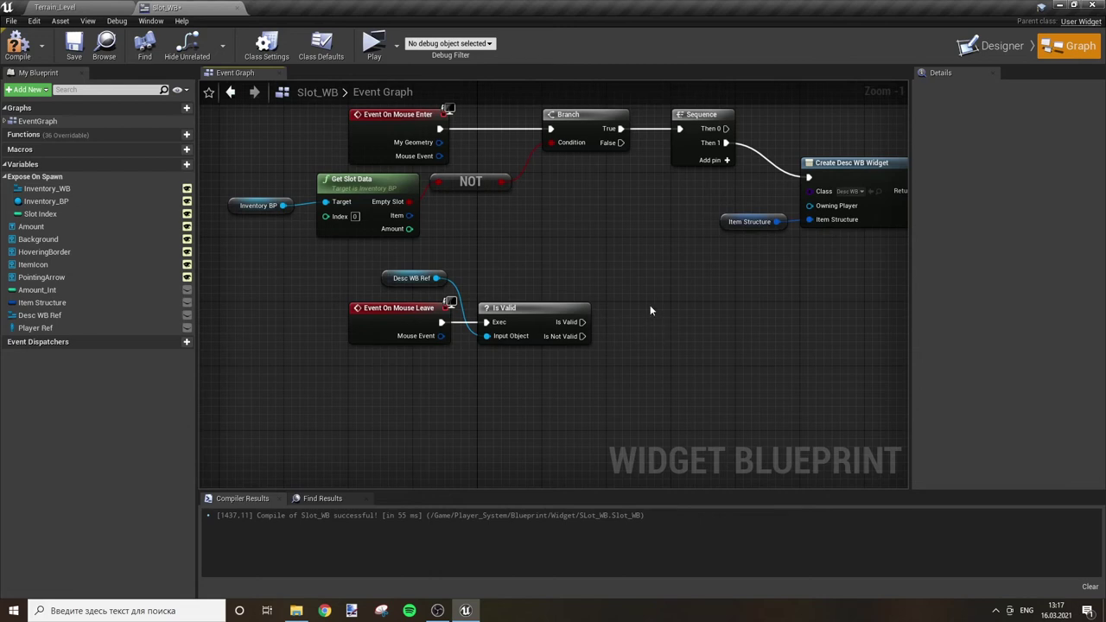
pyautogui.moveTo(649, 305); pyautogui.dragTo(547, 281, button='right')
pyautogui.moveTo(333, 254); pyautogui.dragTo(576, 286)
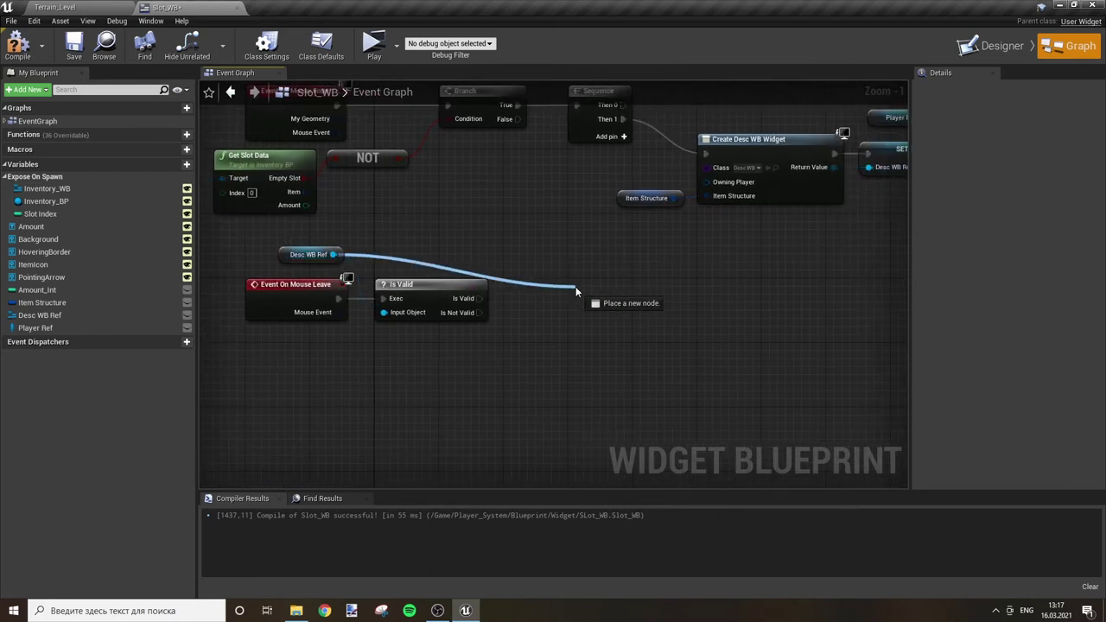
pyautogui.write('is valid')
pyautogui.click(650, 445)
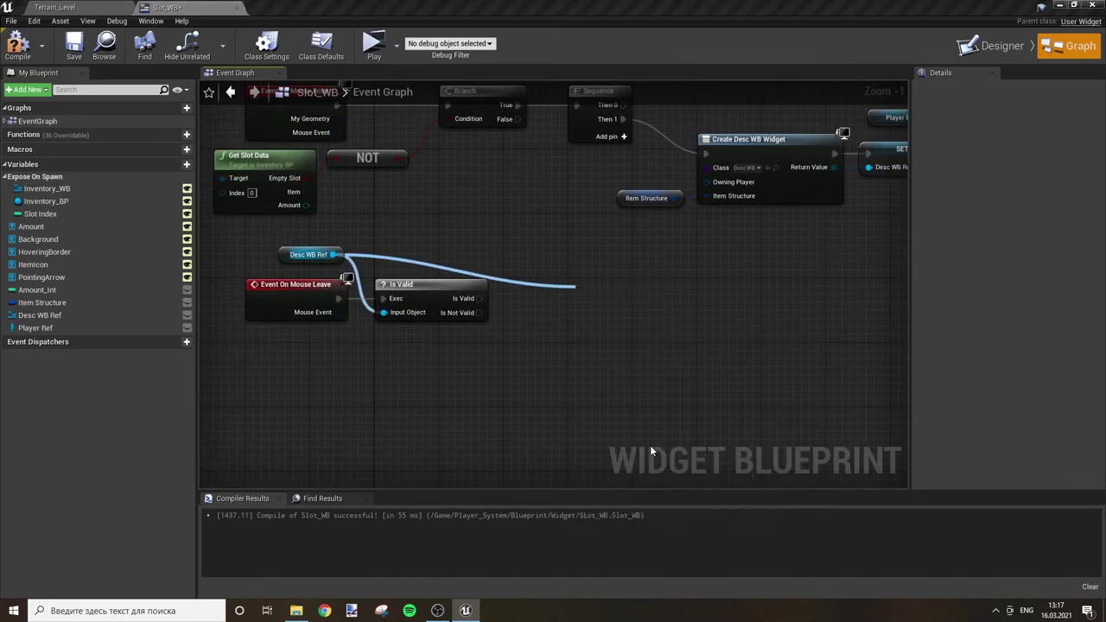
pyautogui.moveTo(480, 298)
pyautogui.mouseDown()
pyautogui.moveTo(553, 300)
pyautogui.moveTo(535, 289)
pyautogui.mouseUp()
pyautogui.moveTo(403, 270); pyautogui.dragTo(490, 270)
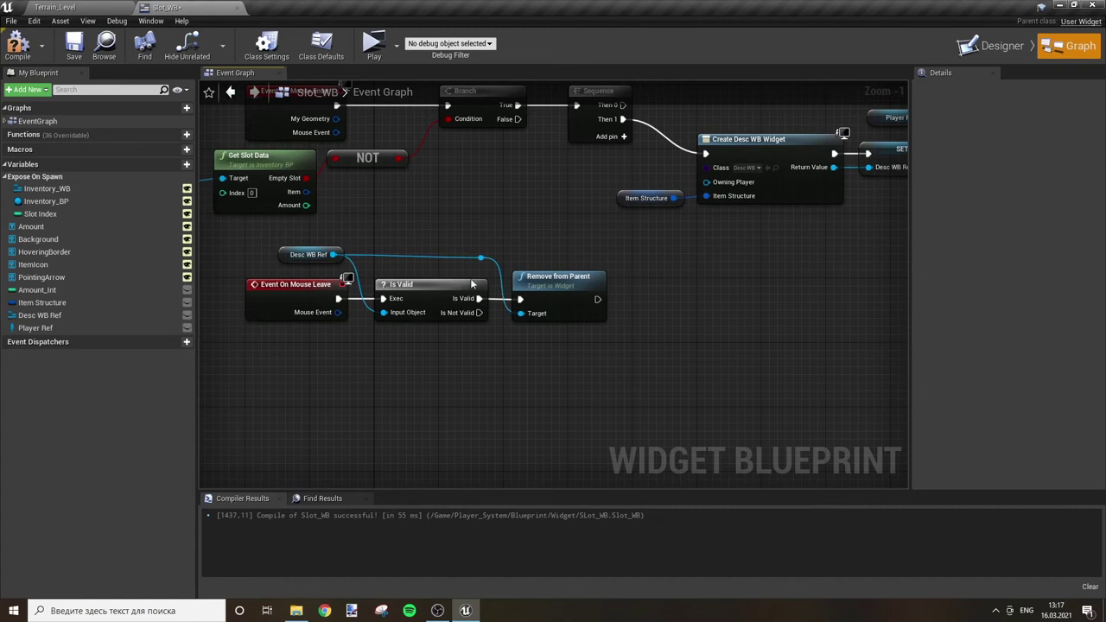
pyautogui.press('F7')
pyautogui.click(302, 255)
pyautogui.keyDown('shift'); pyautogui.click(432, 288); pyautogui.keyUp('shift')
# Step: Copy the Desc WB Ref, Is Valid and Remove from Parent nodes into Mouse Enter, wired to Sequence Then 0
pyautogui.keyDown('shift'); pyautogui.click(570, 288); pyautogui.keyUp('shift')
pyautogui.hotkey('ctrl', 'c')
pyautogui.moveTo(559, 212); pyautogui.dragTo(559, 385, button='right')
pyautogui.hotkey('ctrl', 'v')
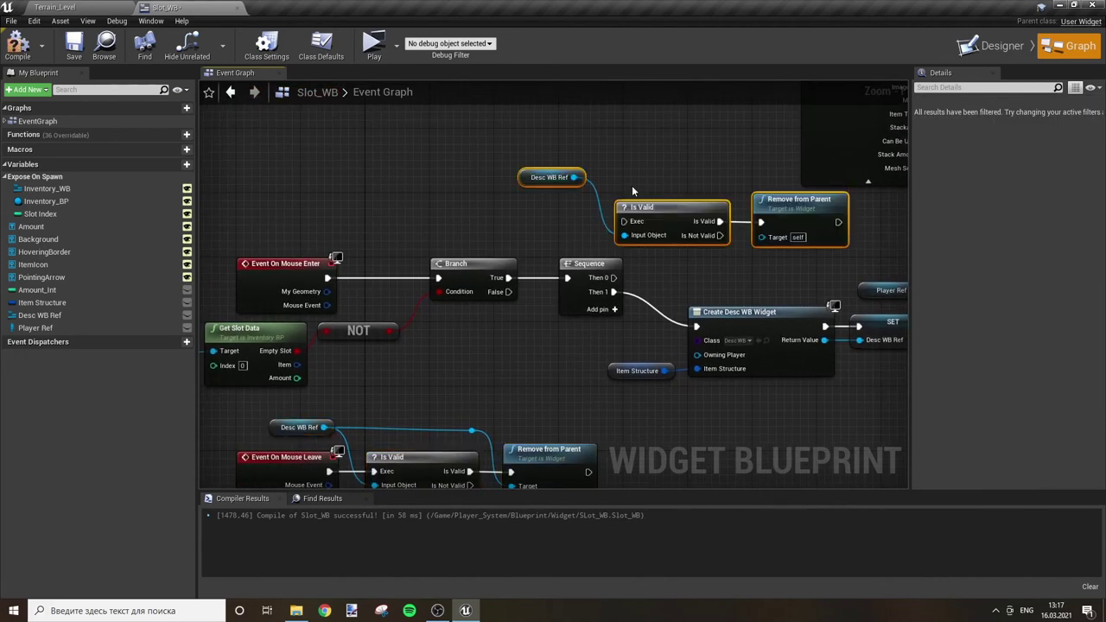
pyautogui.moveTo(762, 236); pyautogui.dragTo(576, 180)
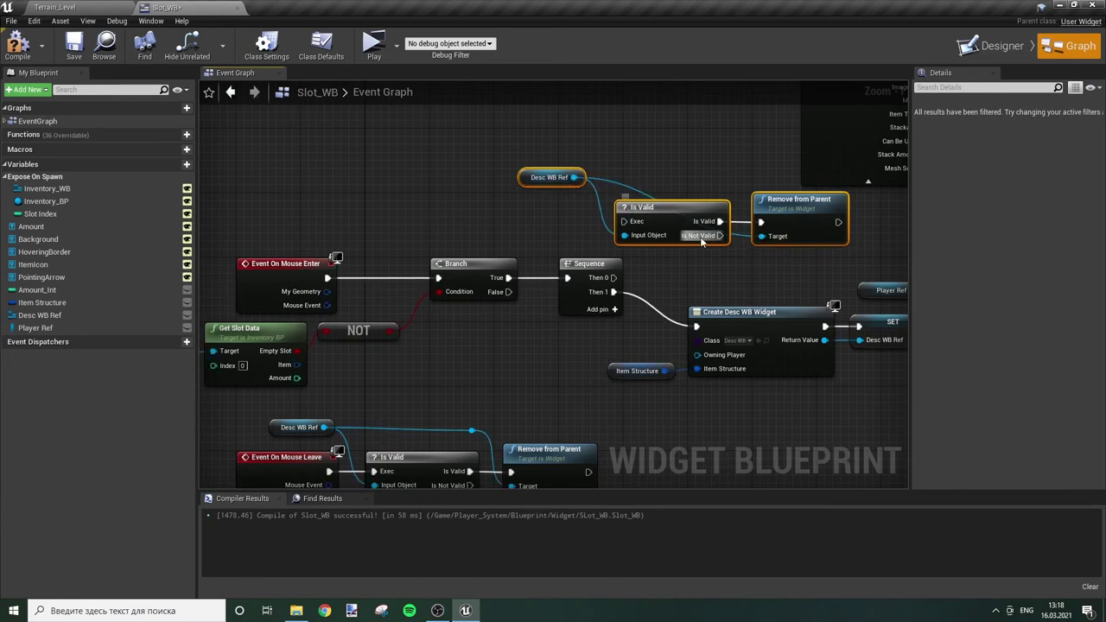
pyautogui.moveTo(625, 221); pyautogui.dragTo(614, 278)
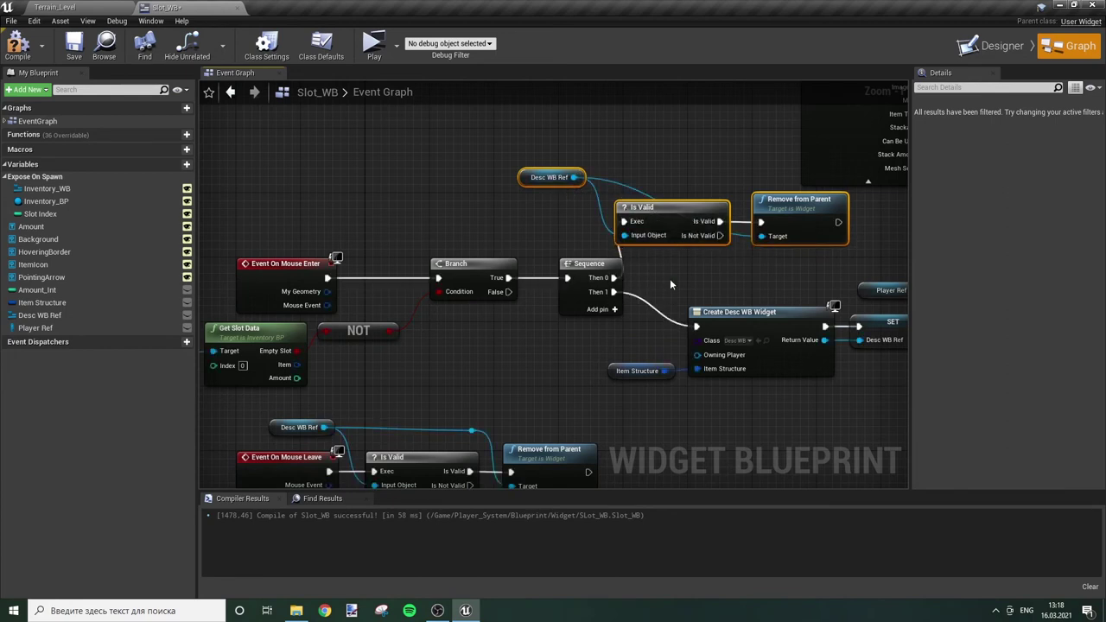
pyautogui.click(669, 278)
pyautogui.moveTo(553, 143); pyautogui.dragTo(851, 216)
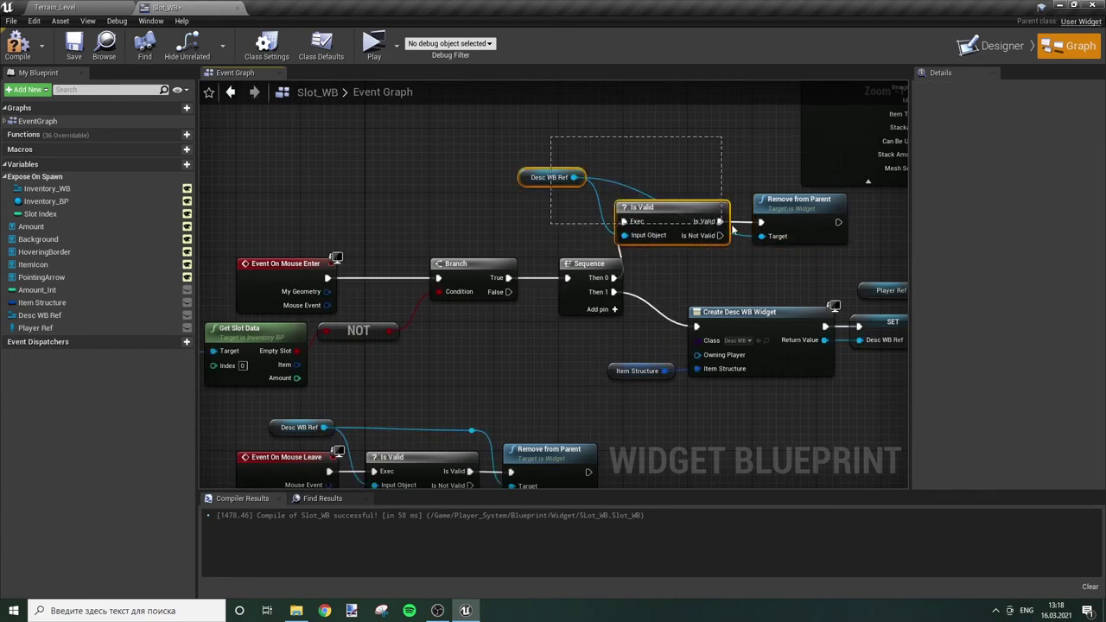
pyautogui.moveTo(760, 207); pyautogui.dragTo(792, 232)
pyautogui.click(783, 201)
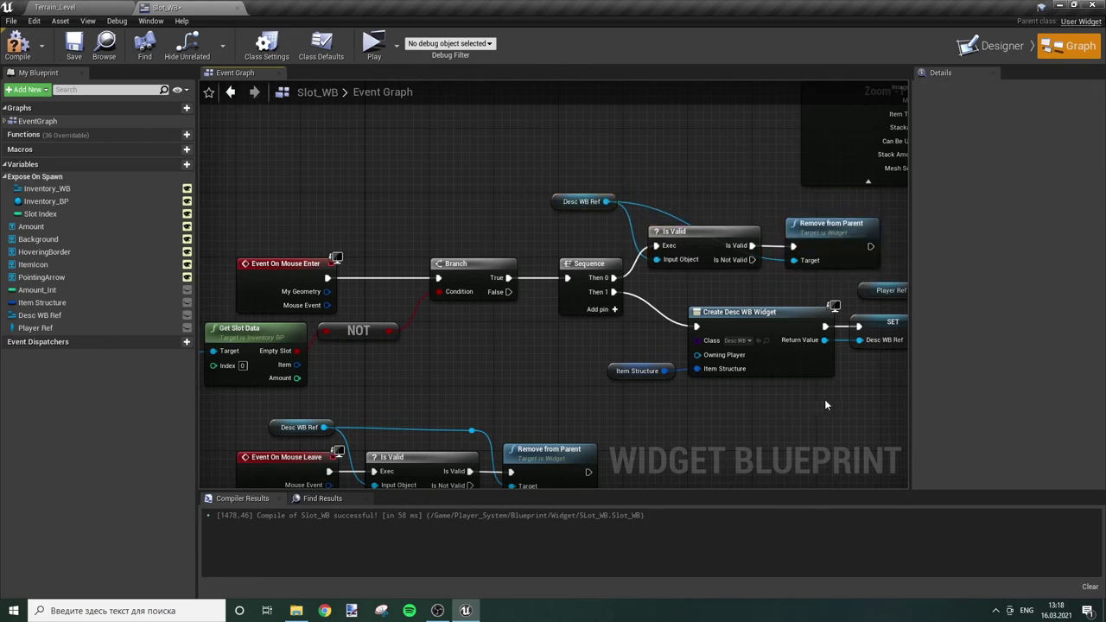
# Step: Pan around the graph to review the Mouse Enter, Mouse Leave, Add Child and Get Slot Data nodes
pyautogui.moveTo(825, 400); pyautogui.dragTo(567, 373, button='right')
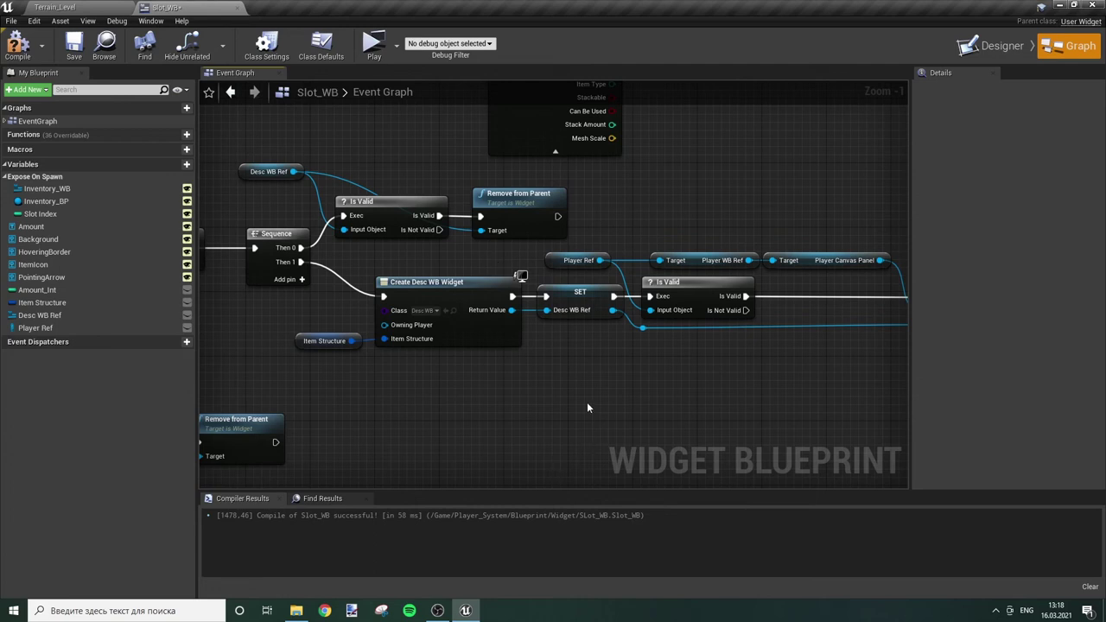
pyautogui.moveTo(321, 394); pyautogui.dragTo(645, 266, button='right')
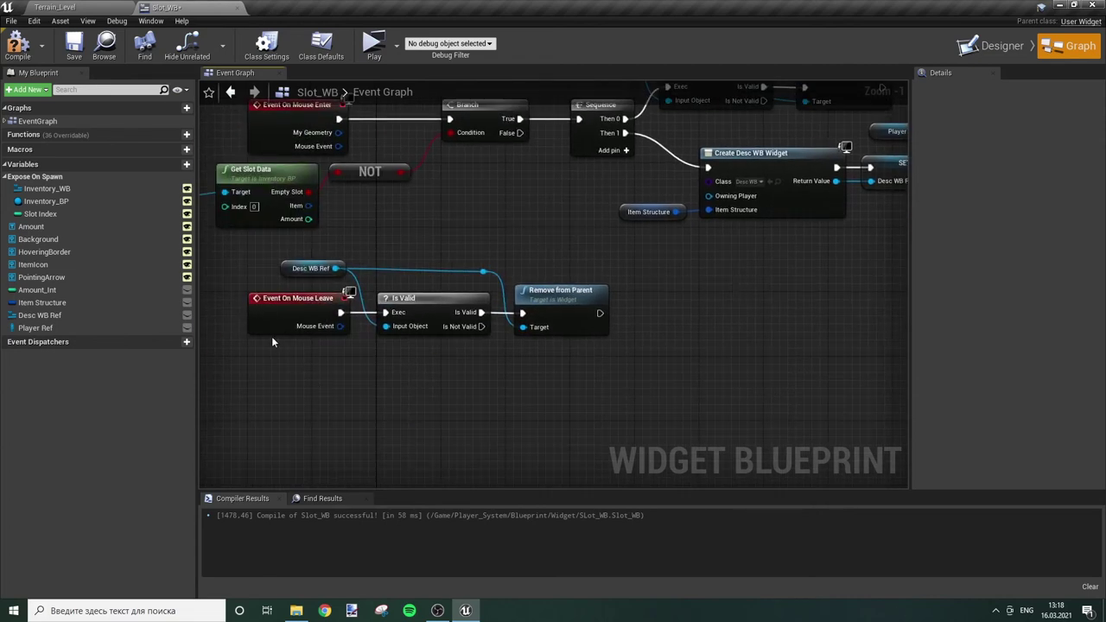
pyautogui.moveTo(272, 342); pyautogui.dragTo(609, 264)
pyautogui.click(698, 322)
pyautogui.moveTo(304, 368); pyautogui.dragTo(642, 263)
pyautogui.click(644, 264)
pyautogui.moveTo(731, 264); pyautogui.dragTo(778, 327, button='right')
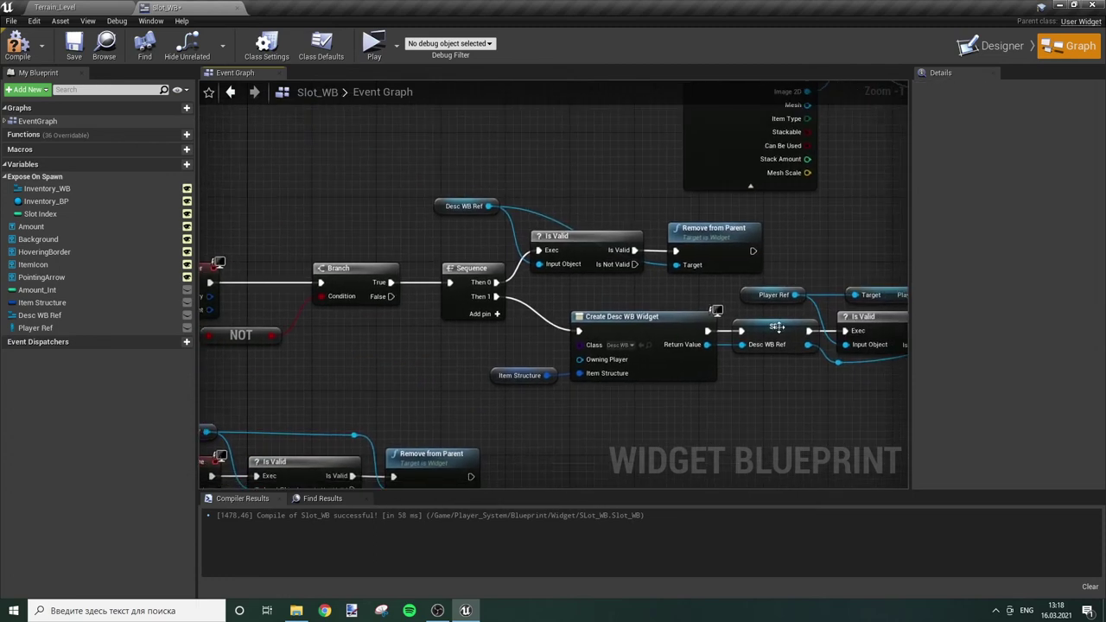
pyautogui.moveTo(836, 404)
pyautogui.mouseDown(button='right')
pyautogui.moveTo(714, 368)
pyautogui.moveTo(592, 273)
pyautogui.mouseUp(button='right')
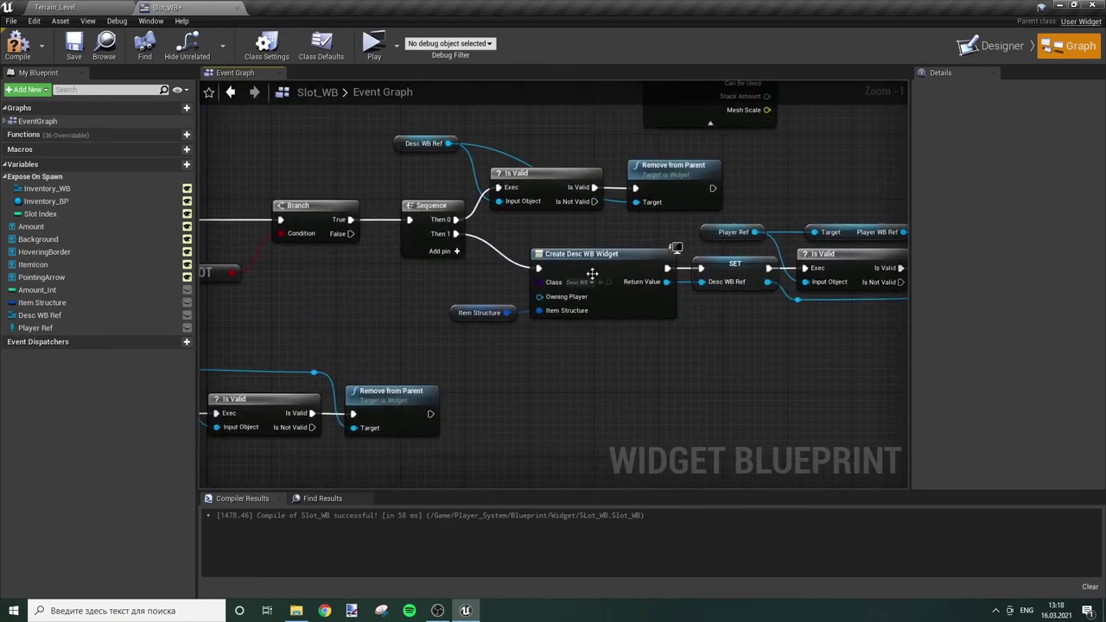
pyautogui.moveTo(677, 376); pyautogui.dragTo(586, 291, button='right')
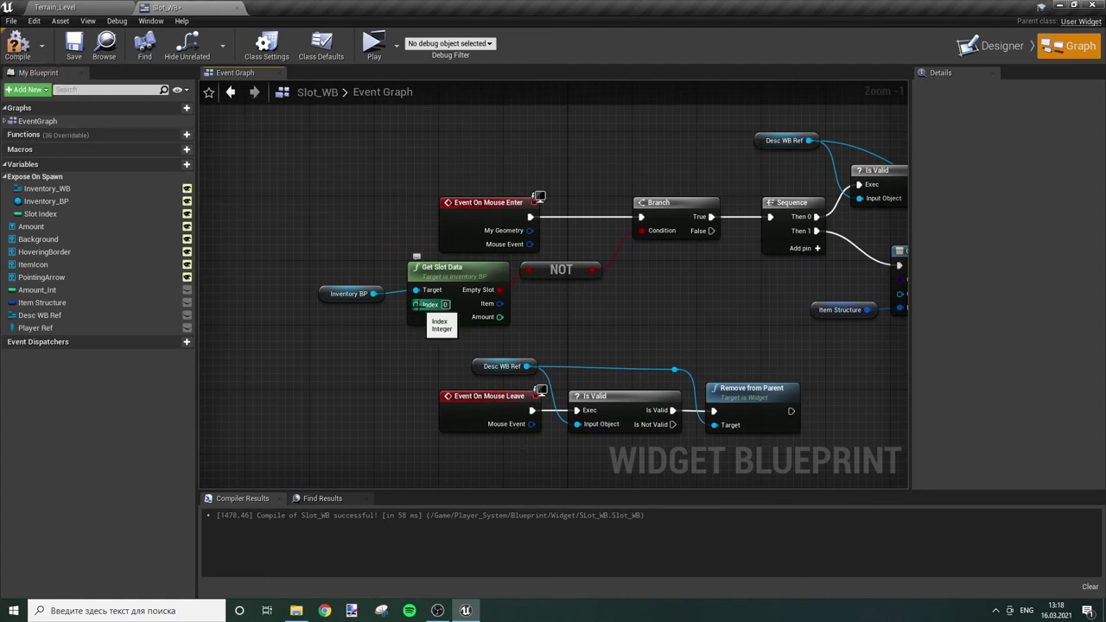
# Step: Wire a Slot Index getter into Get Slot Data's Index, then switch to the Terrain_Level editor
pyautogui.click(68, 214)
pyautogui.click(318, 325)
pyautogui.moveTo(374, 334); pyautogui.dragTo(430, 314)
pyautogui.moveTo(336, 340); pyautogui.dragTo(330, 323)
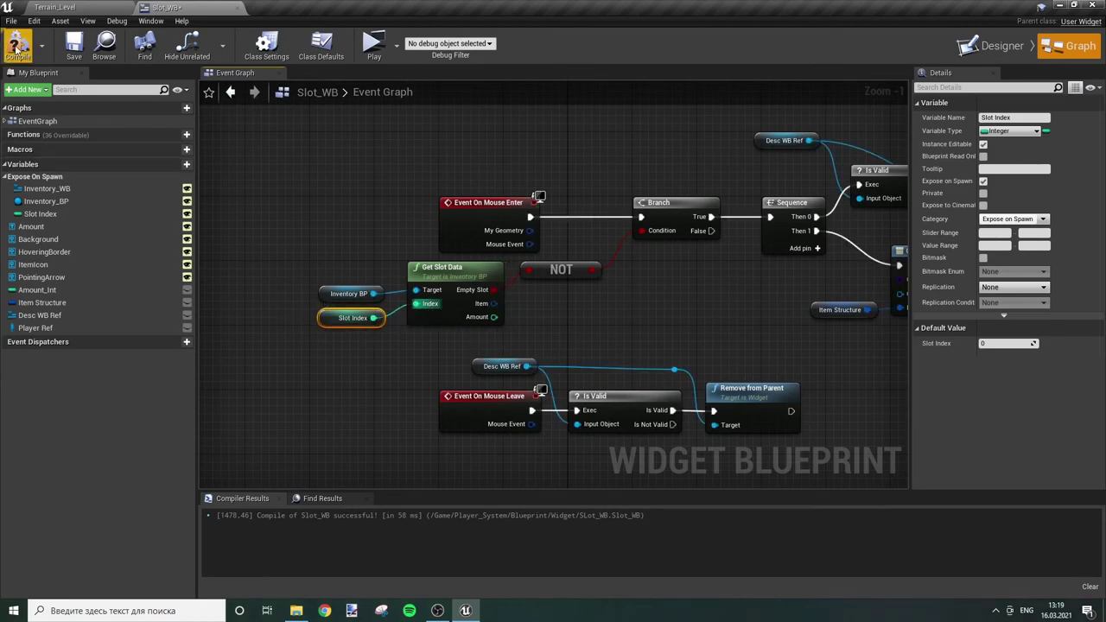
pyautogui.click(54, 11)
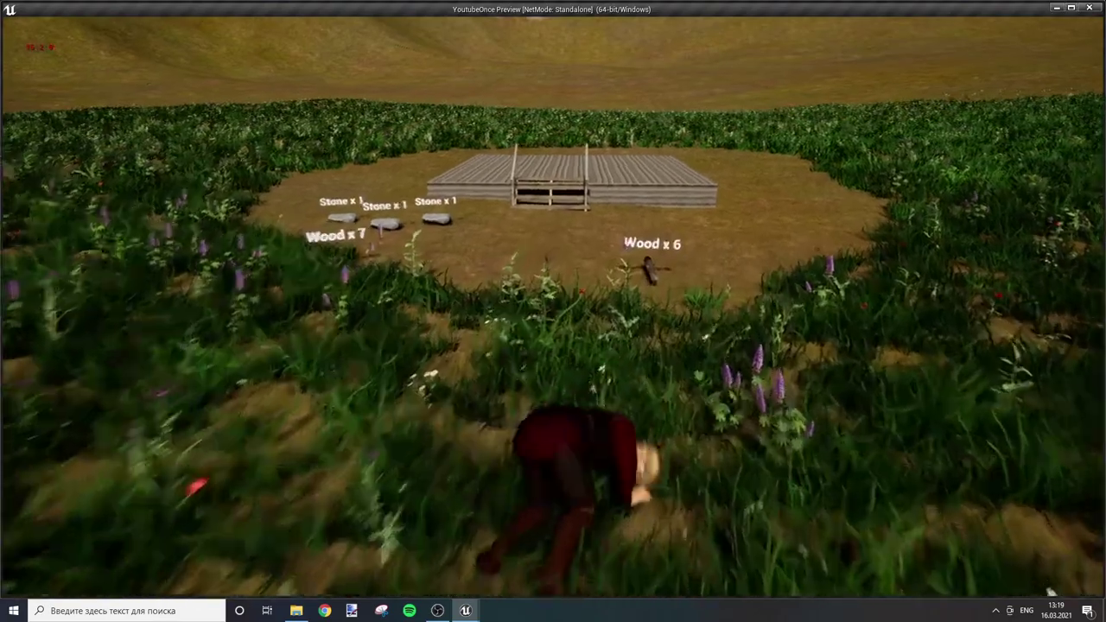
# Step: Walk to the Wood x 6 log, open the inventory and hover the Wood slot to see its card
pyautogui.press('w')
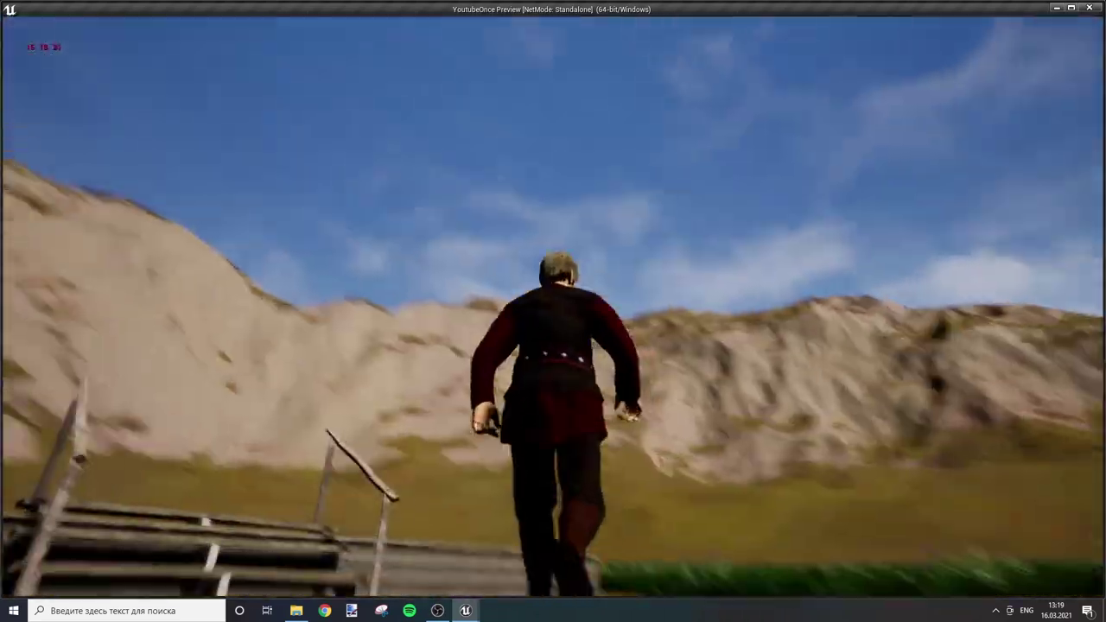
pyautogui.press('w')
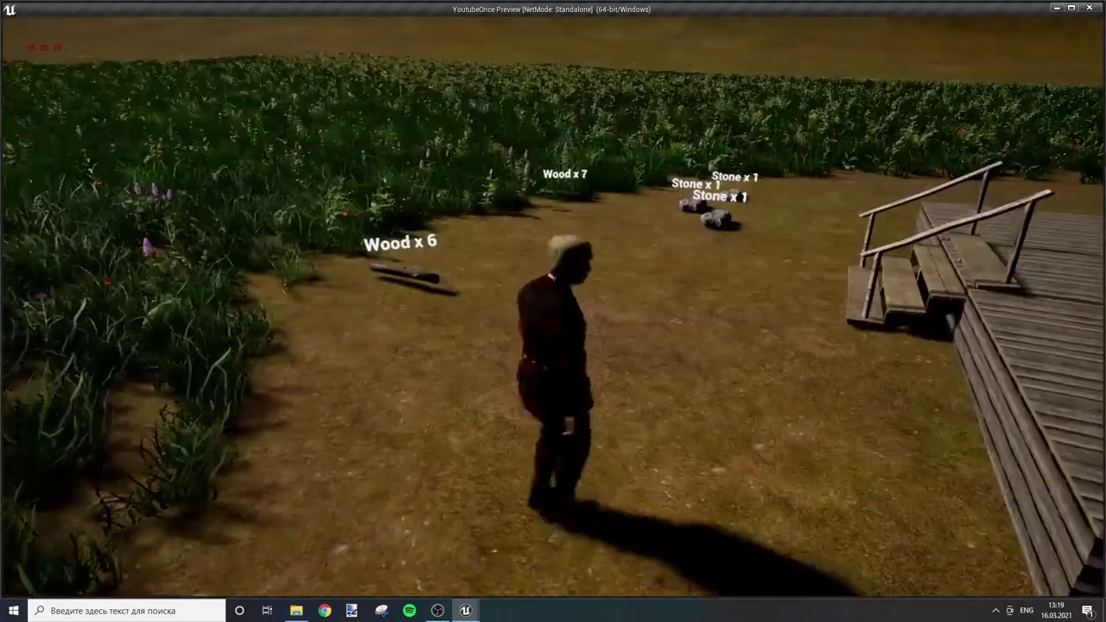
pyautogui.press('w')
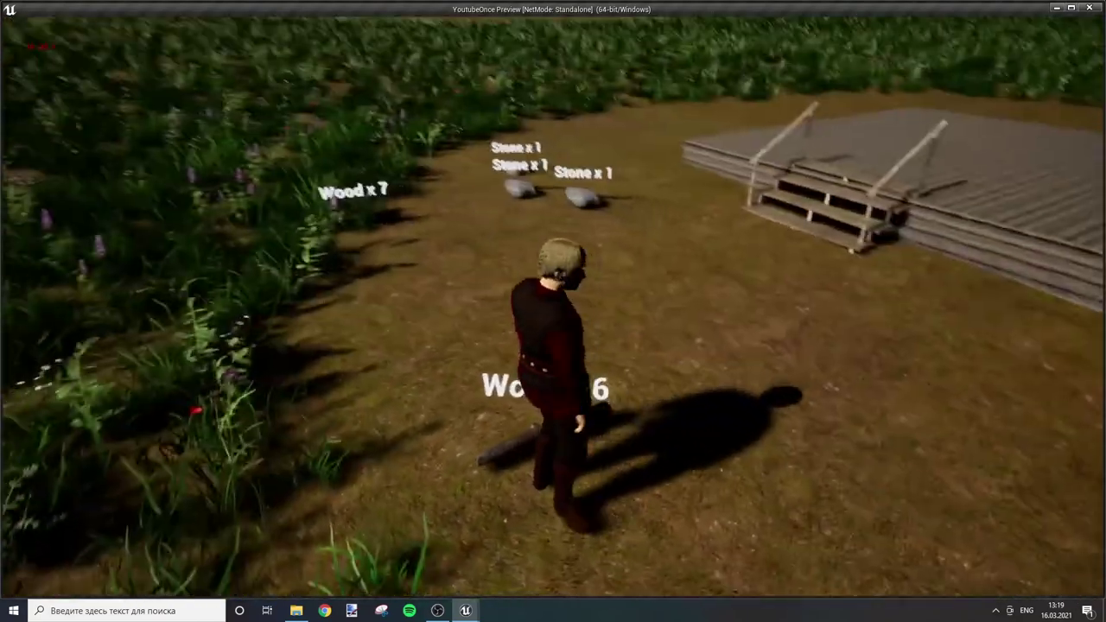
pyautogui.press('i')
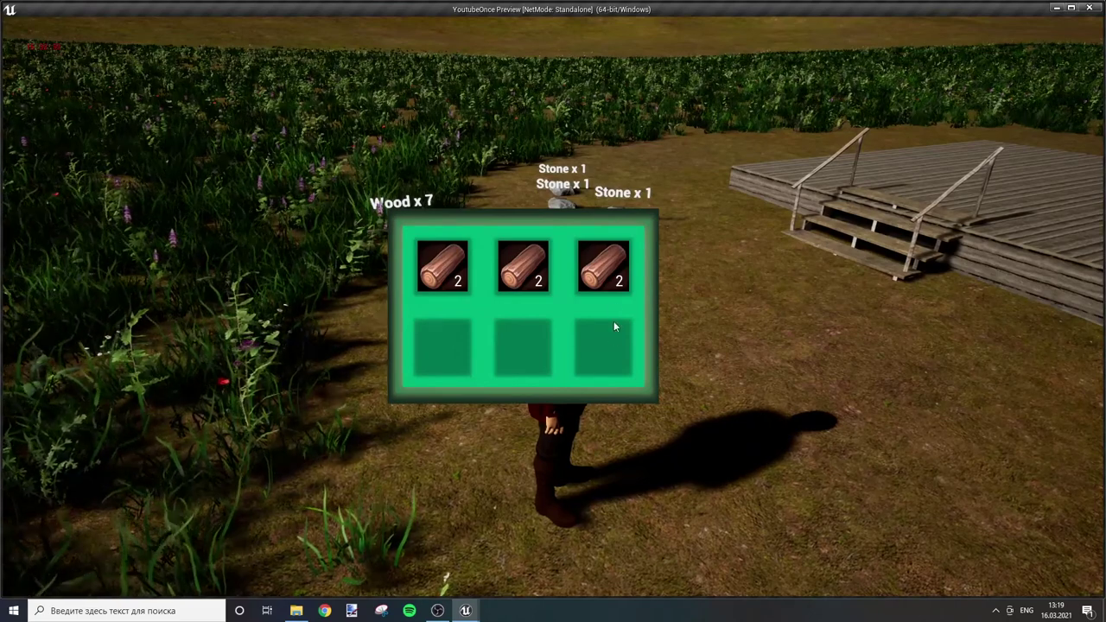
pyautogui.moveTo(614, 278)
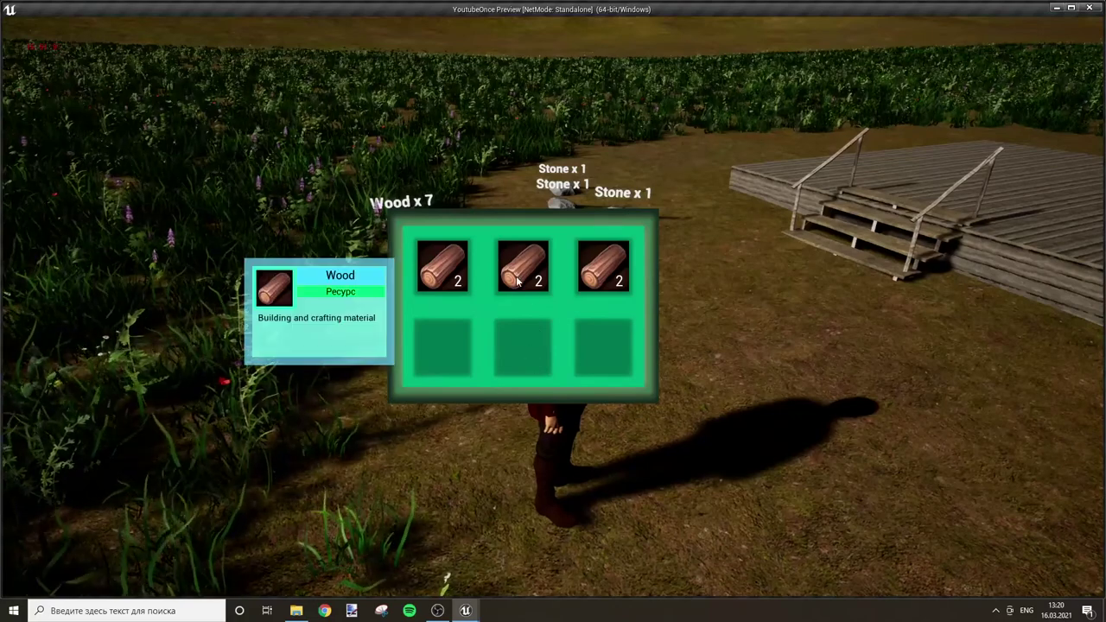
pyautogui.moveTo(448, 270)
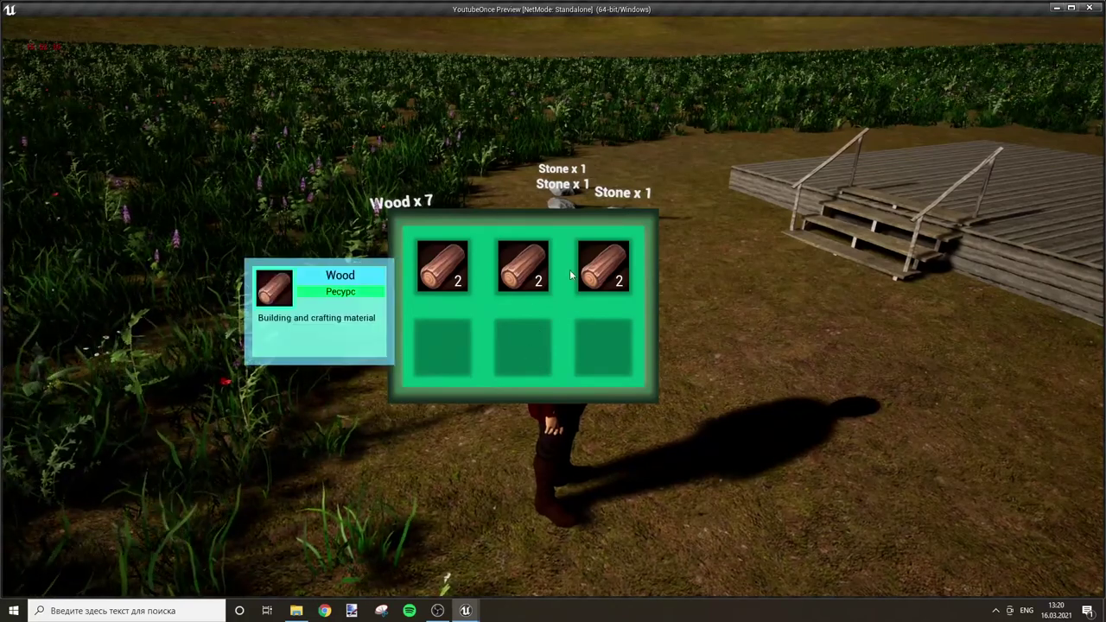
# Step: Run to the stones, reopen the inventory and hover the Stone and Wood slots to check their cards
pyautogui.press('i')
pyautogui.press('w')
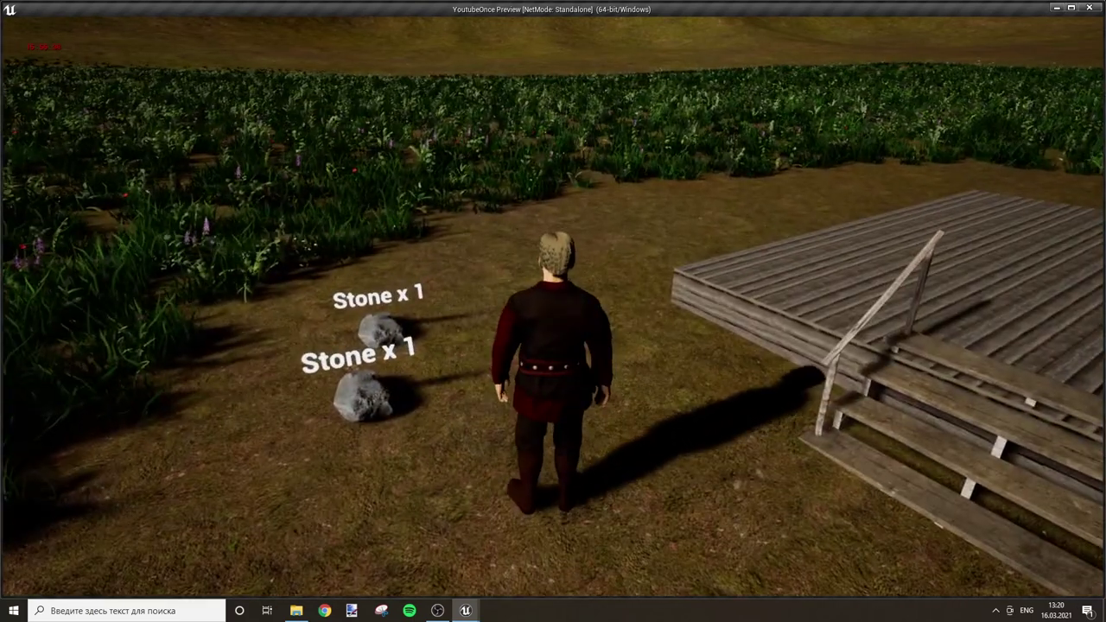
pyautogui.press('i')
pyautogui.moveTo(455, 356)
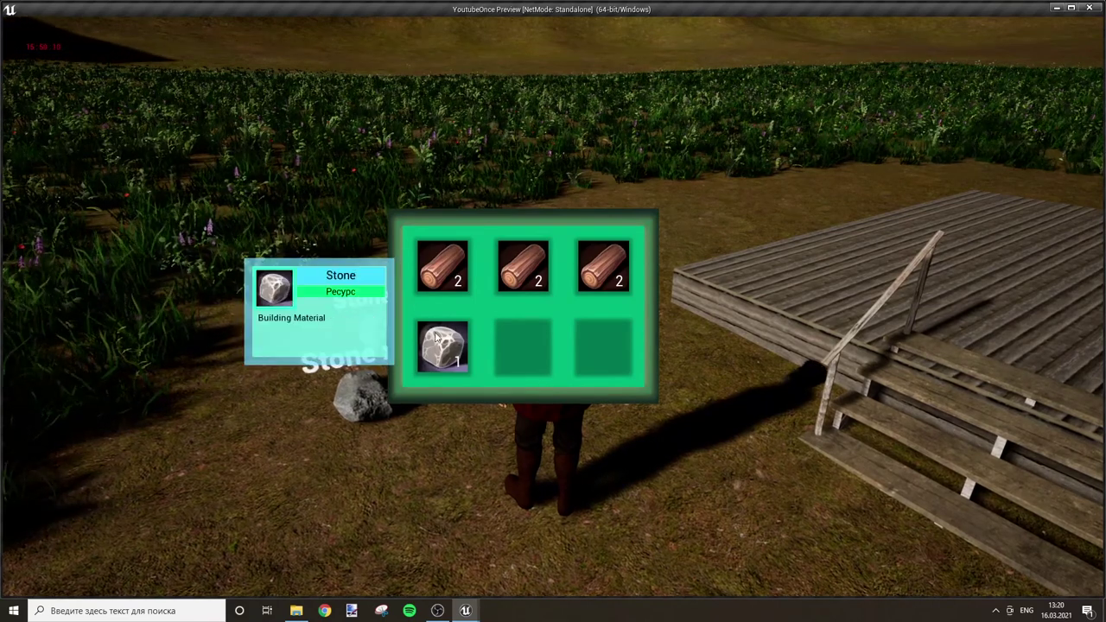
pyautogui.press('i')
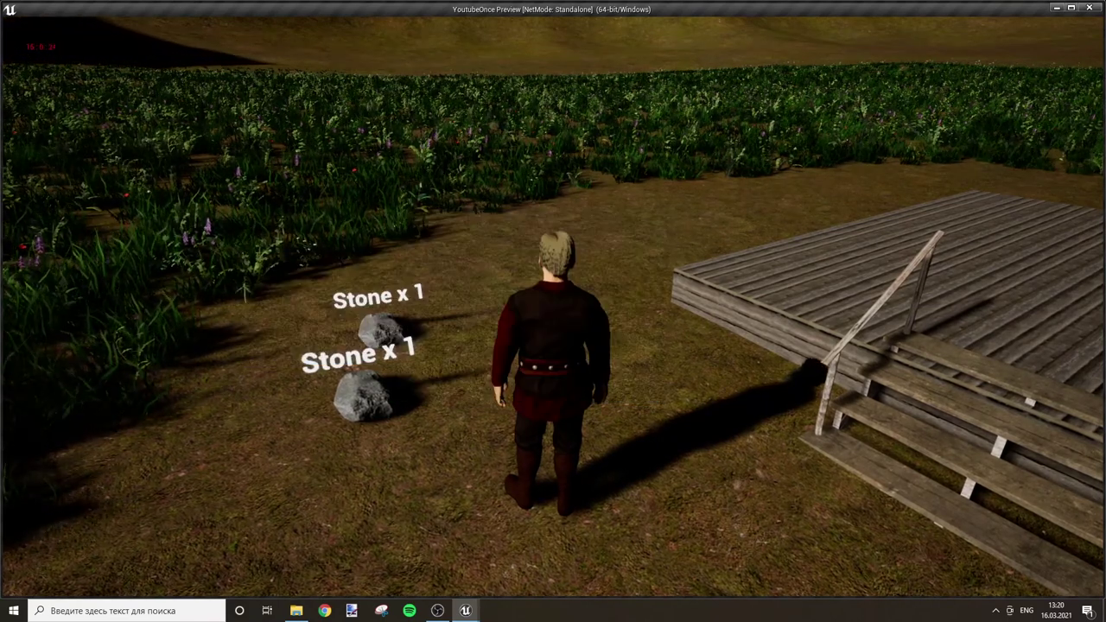
pyautogui.press('i')
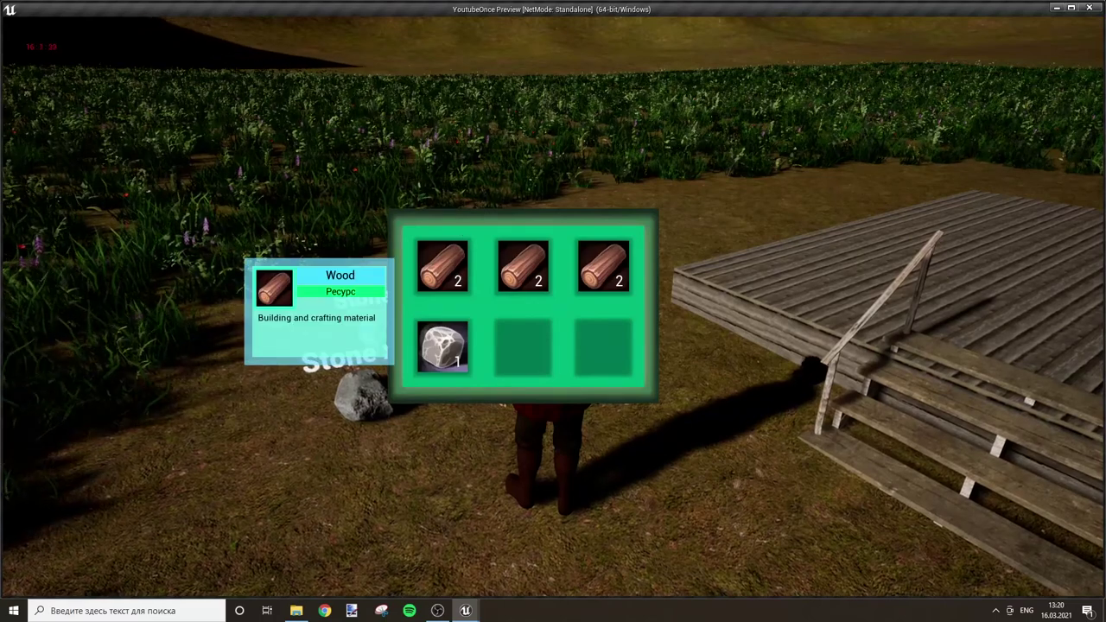
pyautogui.press('i')
pyautogui.press('i')
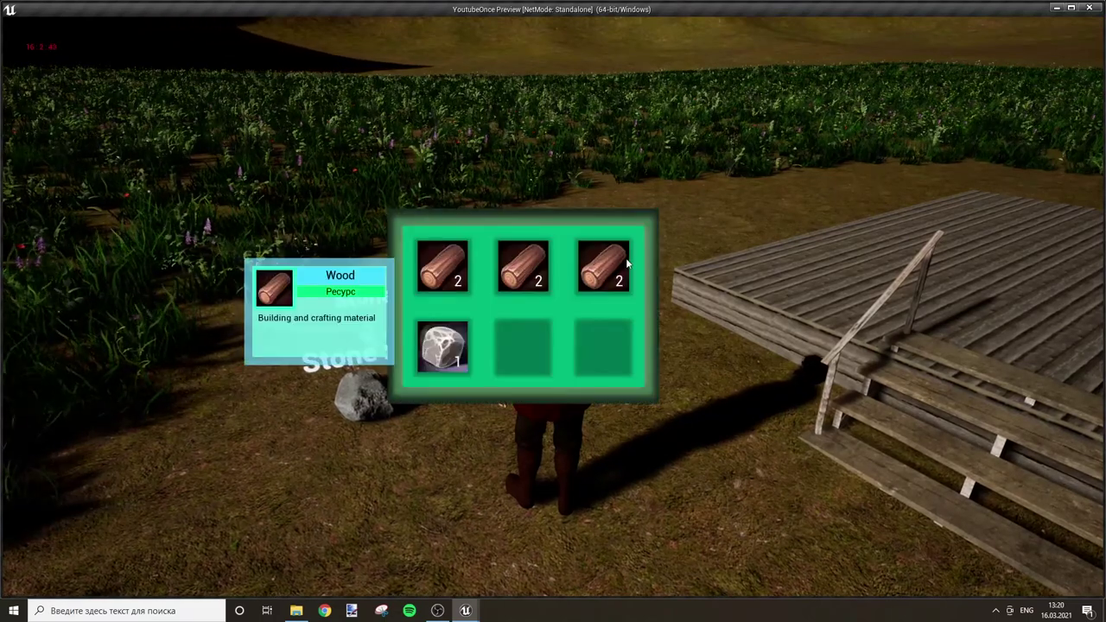
pyautogui.click(460, 350)
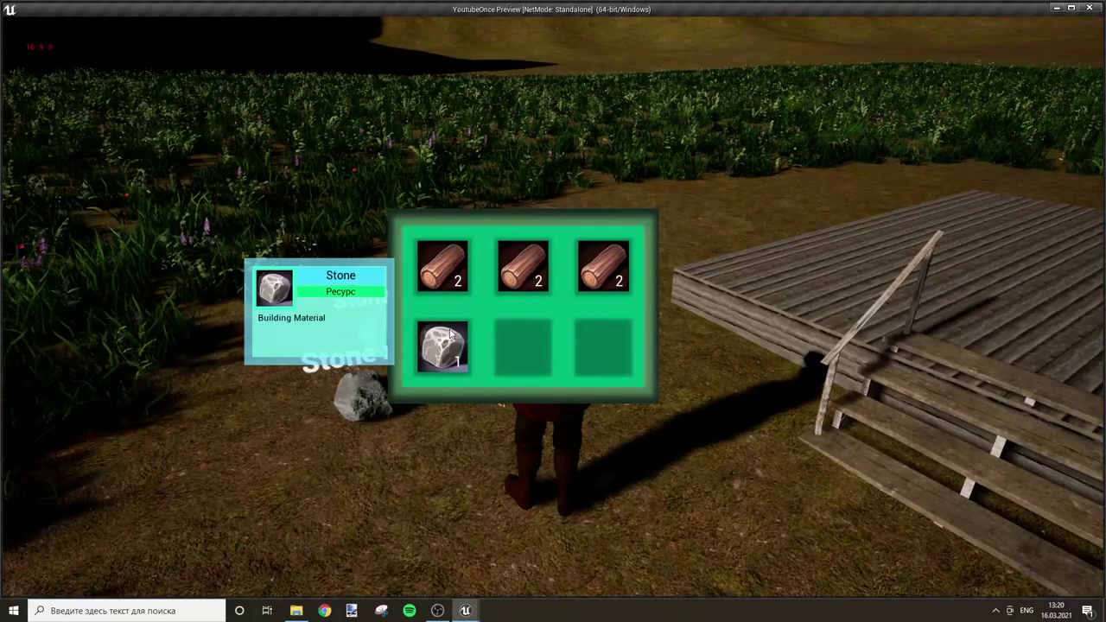
pyautogui.moveTo(451, 341)
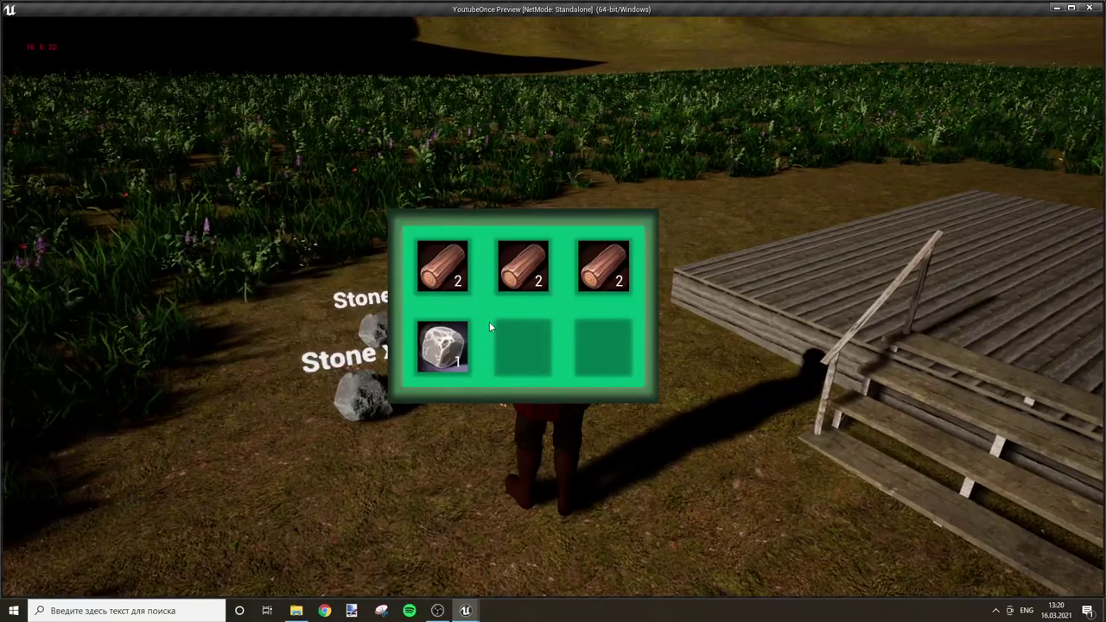
pyautogui.moveTo(446, 289)
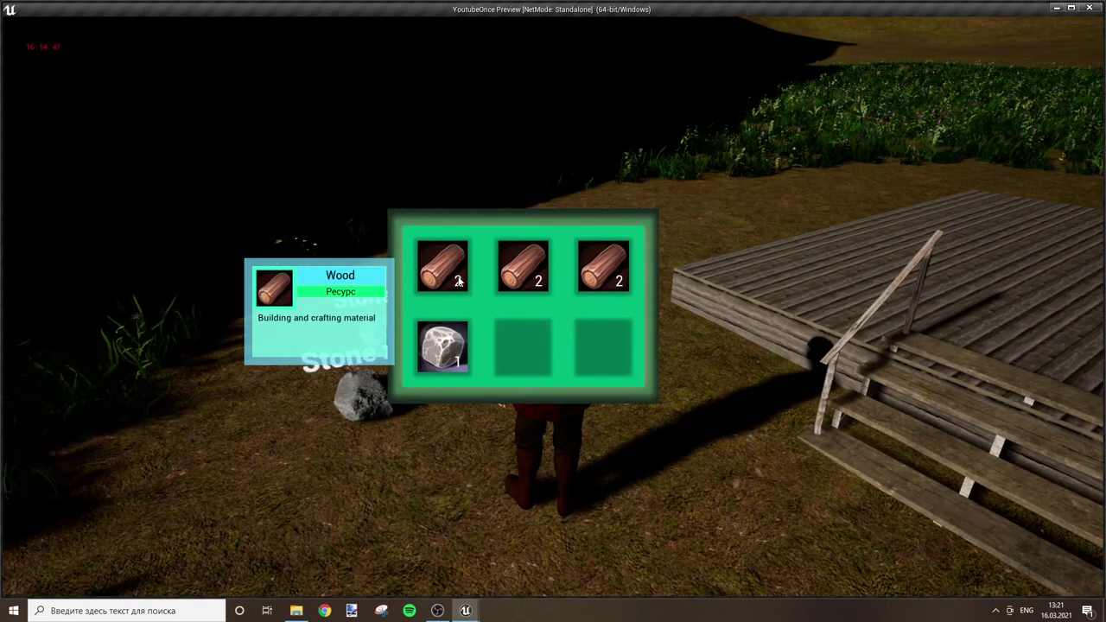
# Step: Close the inventory, stop the play session and return to the Slot_WB graph
pyautogui.press('Tab')
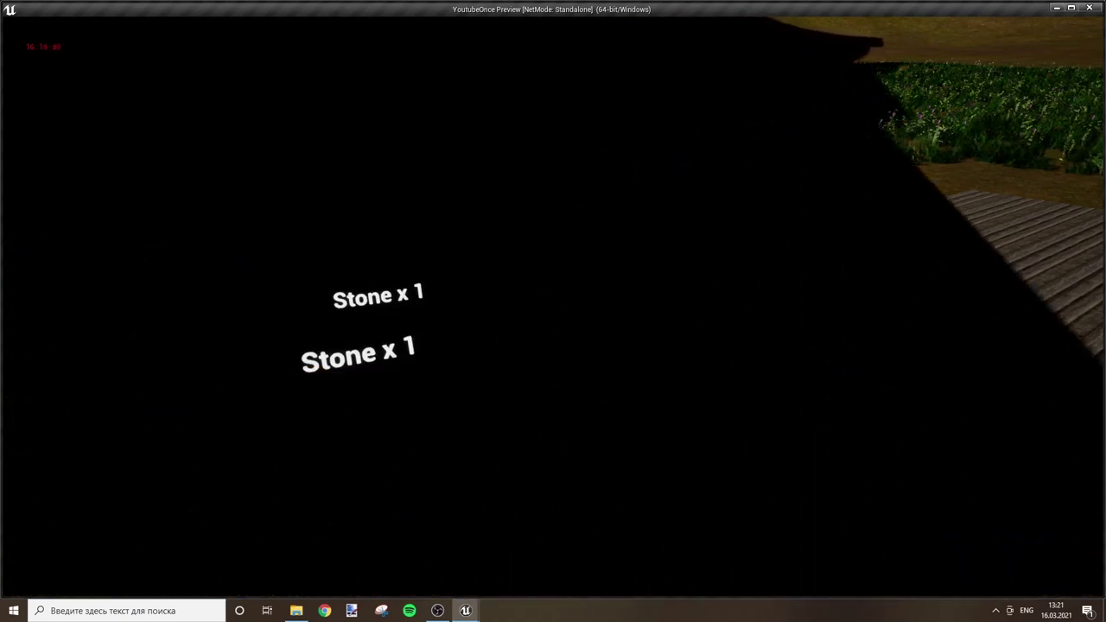
pyautogui.press('Escape')
pyautogui.click(186, 12)
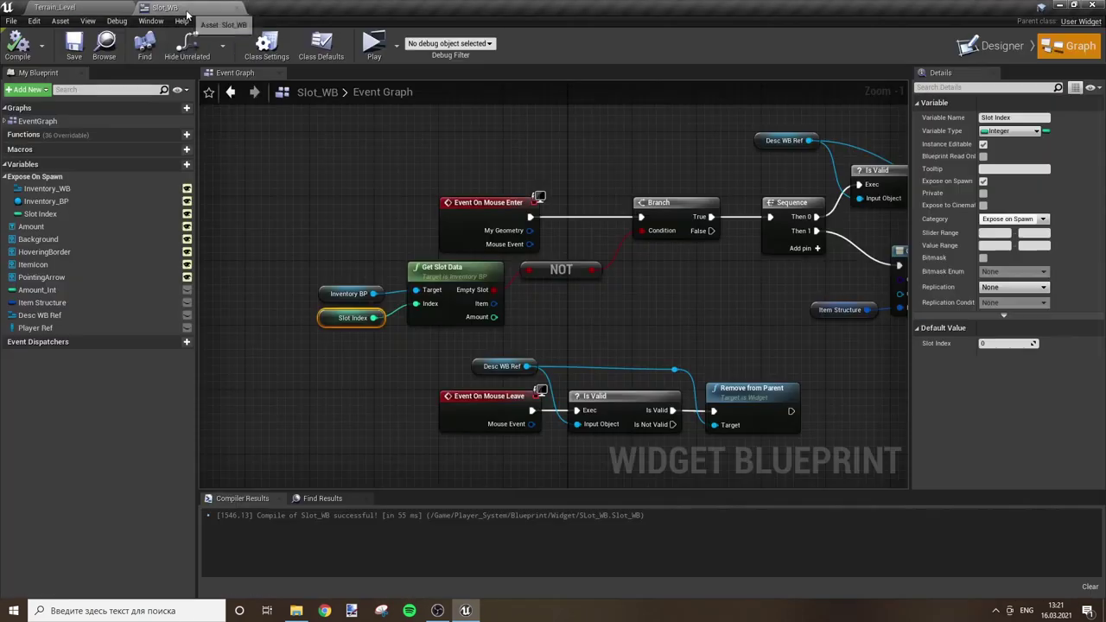
# Step: Change Set Position's X from 450 to 420, compile Slot_WB and return to Terrain_Level
pyautogui.moveTo(814, 342)
pyautogui.mouseDown(button='right')
pyautogui.moveTo(673, 336)
pyautogui.moveTo(605, 302)
pyautogui.mouseUp(button='right')
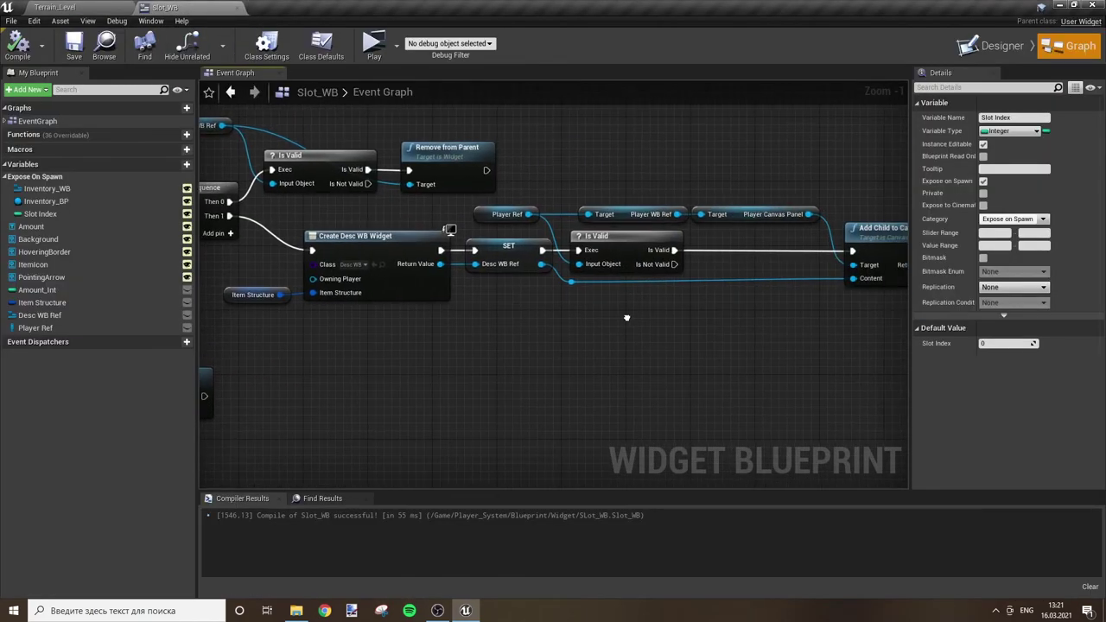
pyautogui.moveTo(728, 324); pyautogui.dragTo(363, 322, button='right')
pyautogui.moveTo(838, 316); pyautogui.dragTo(608, 328, button='right')
pyautogui.scroll(1, 608, 330)
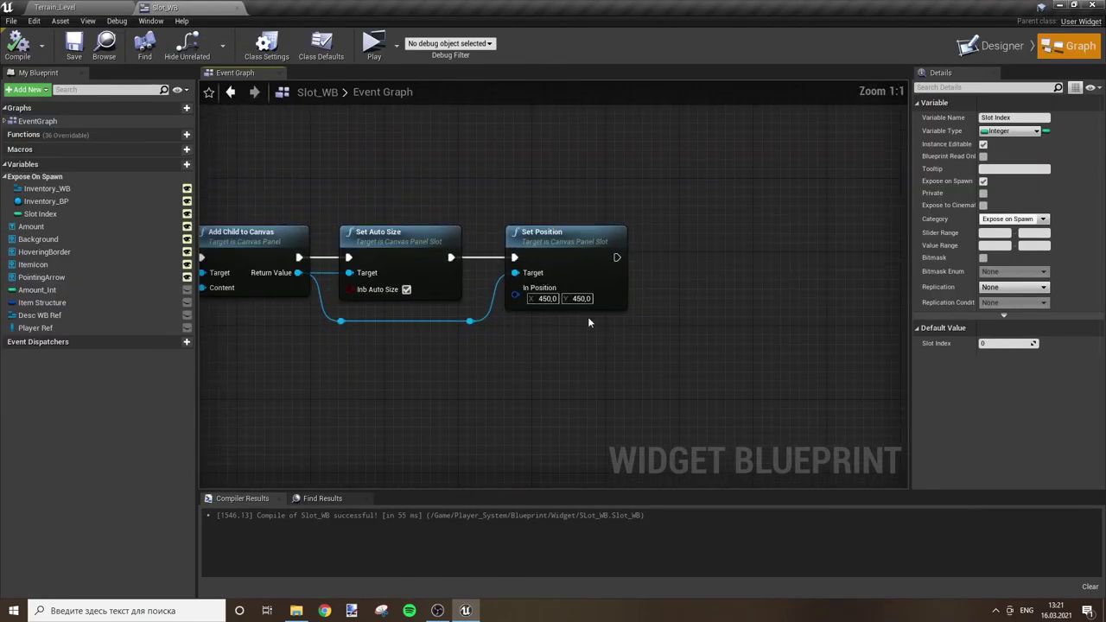
pyautogui.write('400')
pyautogui.press('BackSpace')
pyautogui.press('BackSpace')
pyautogui.write('20')
pyautogui.press('Return')
pyautogui.click(741, 293)
pyautogui.click(29, 51)
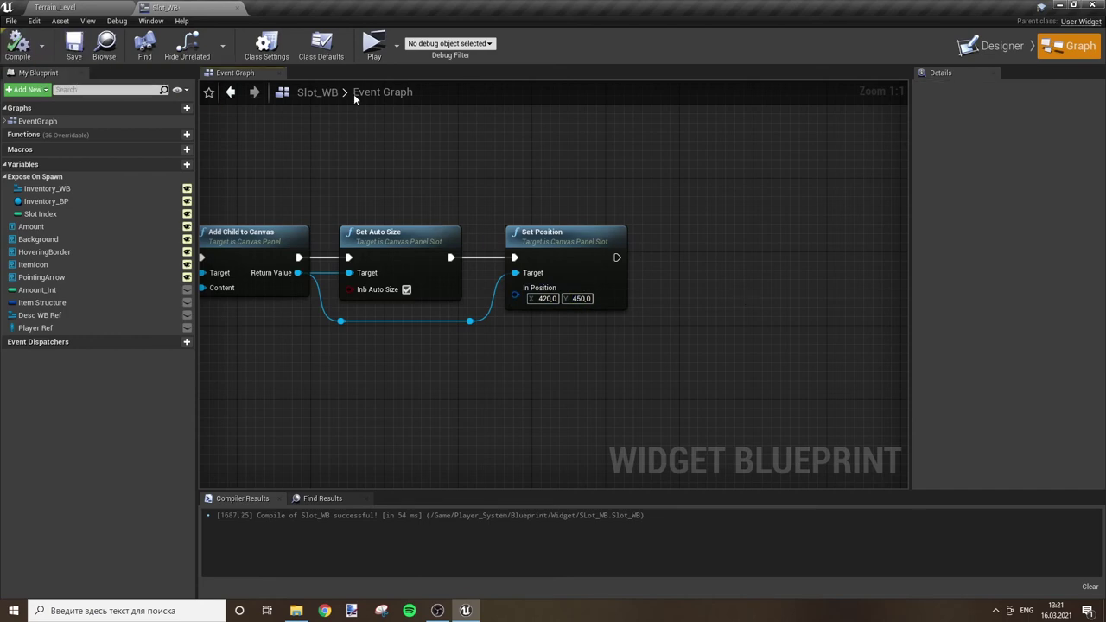
pyautogui.click(83, 7)
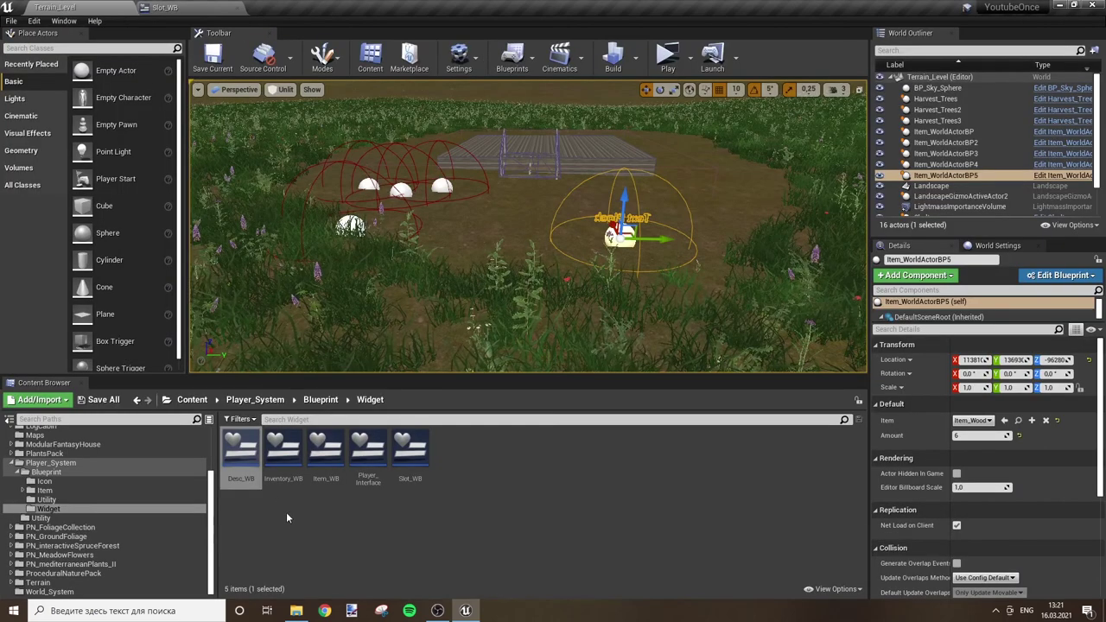
# Step: Open the Desc_WB widget blueprint and select the Icon Background image
pyautogui.doubleClick(251, 451)
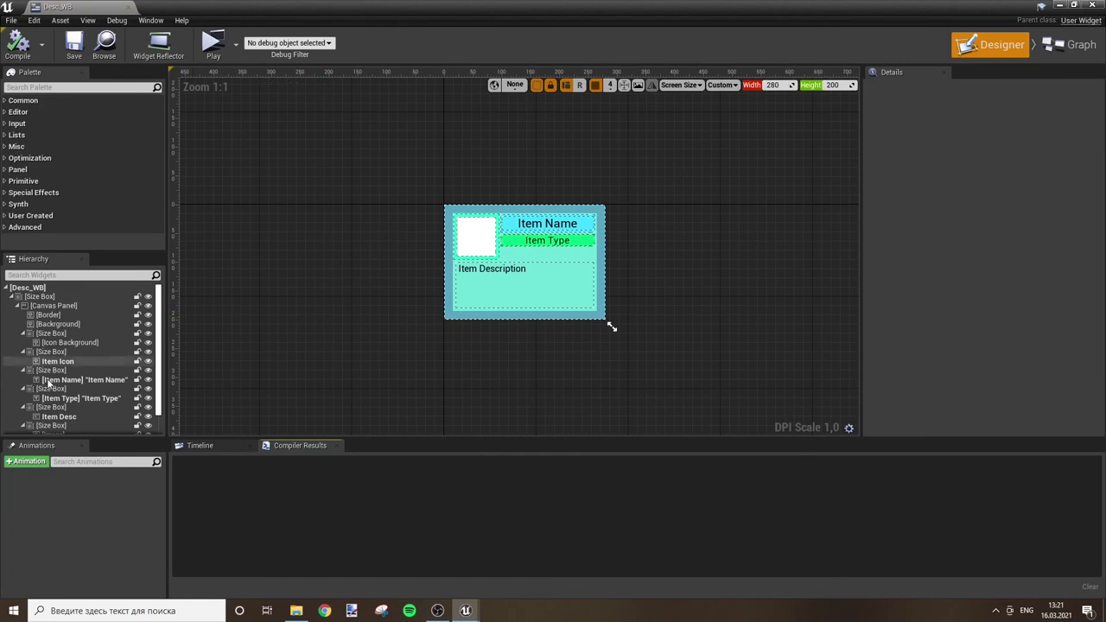
pyautogui.click(479, 260)
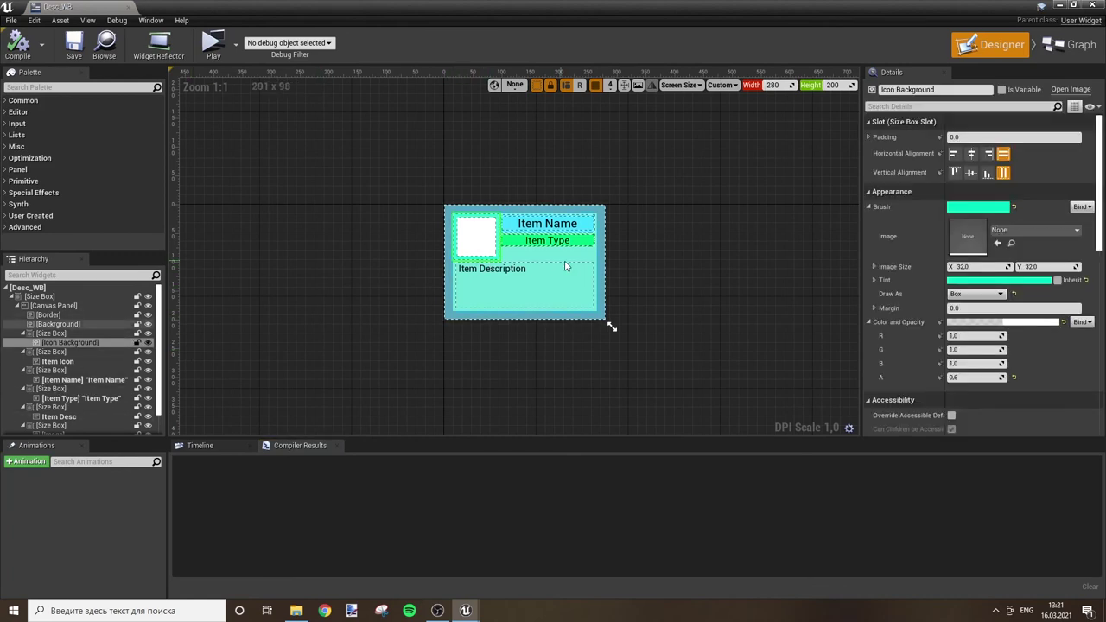
pyautogui.scroll(1, 499, 235)
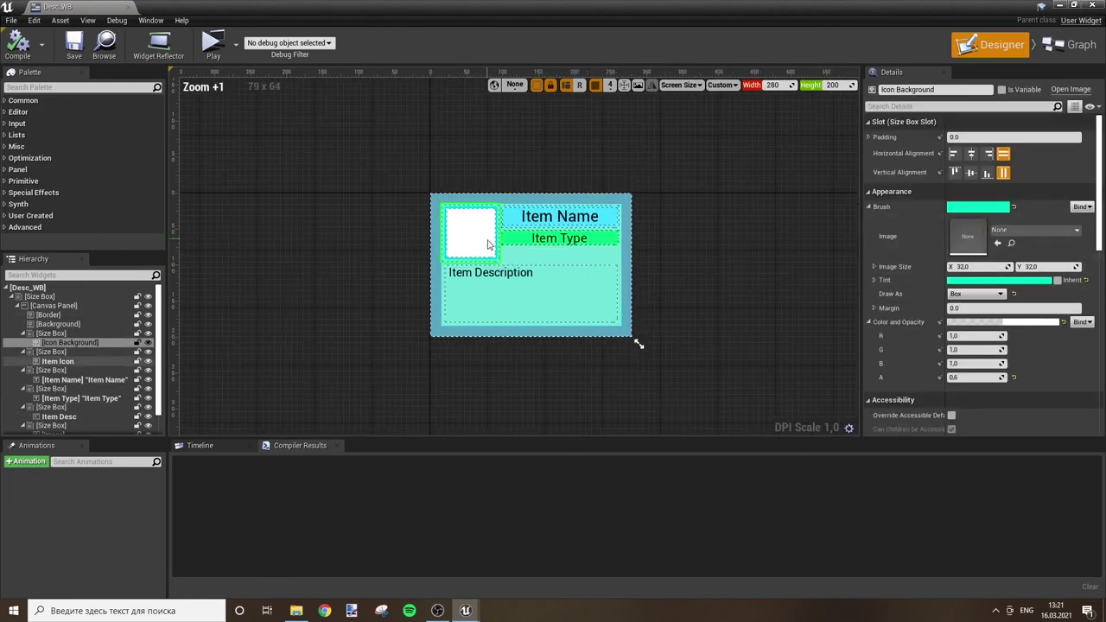
pyautogui.scroll(2, 500, 236)
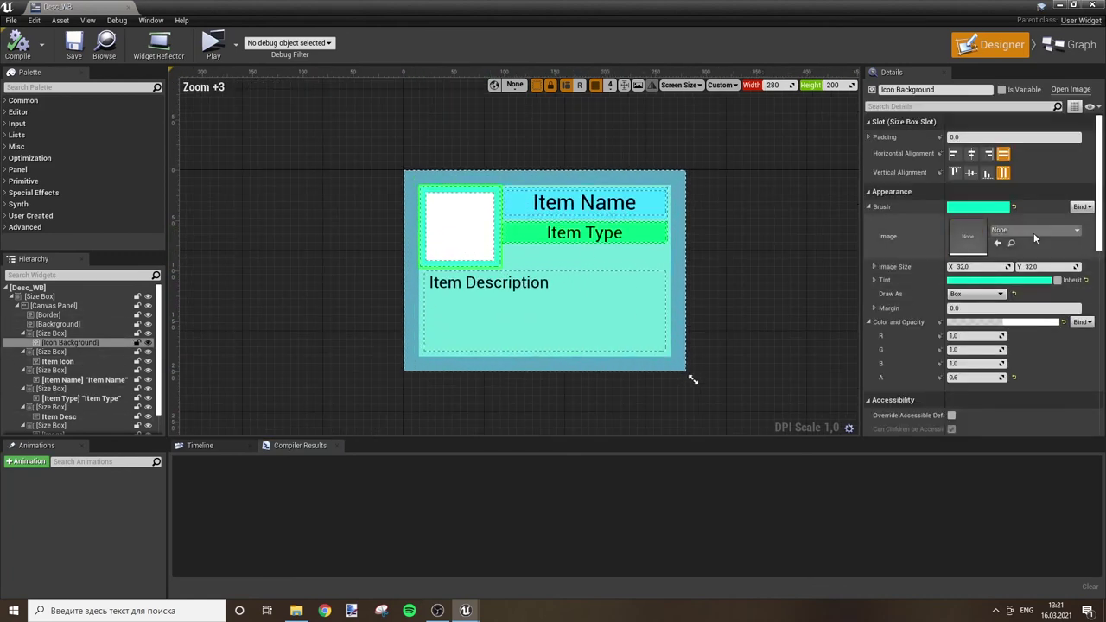
# Step: Darken the Icon Background tint to a deep green, sRGB 009470
pyautogui.click(980, 281)
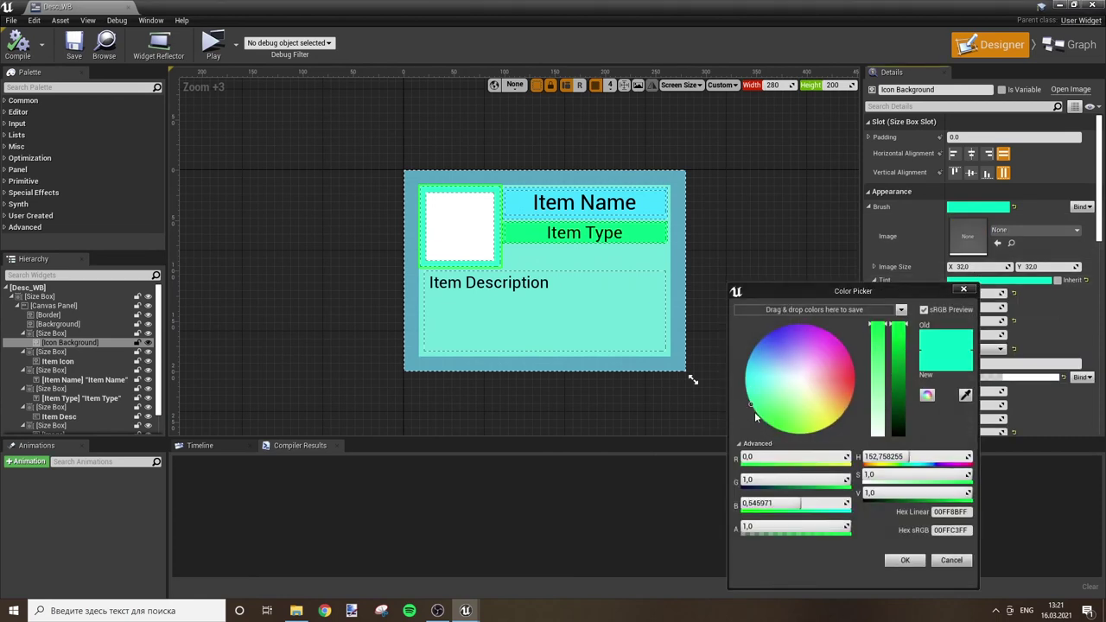
pyautogui.moveTo(755, 411)
pyautogui.mouseDown()
pyautogui.moveTo(777, 423)
pyautogui.moveTo(755, 384)
pyautogui.moveTo(707, 392)
pyautogui.mouseUp()
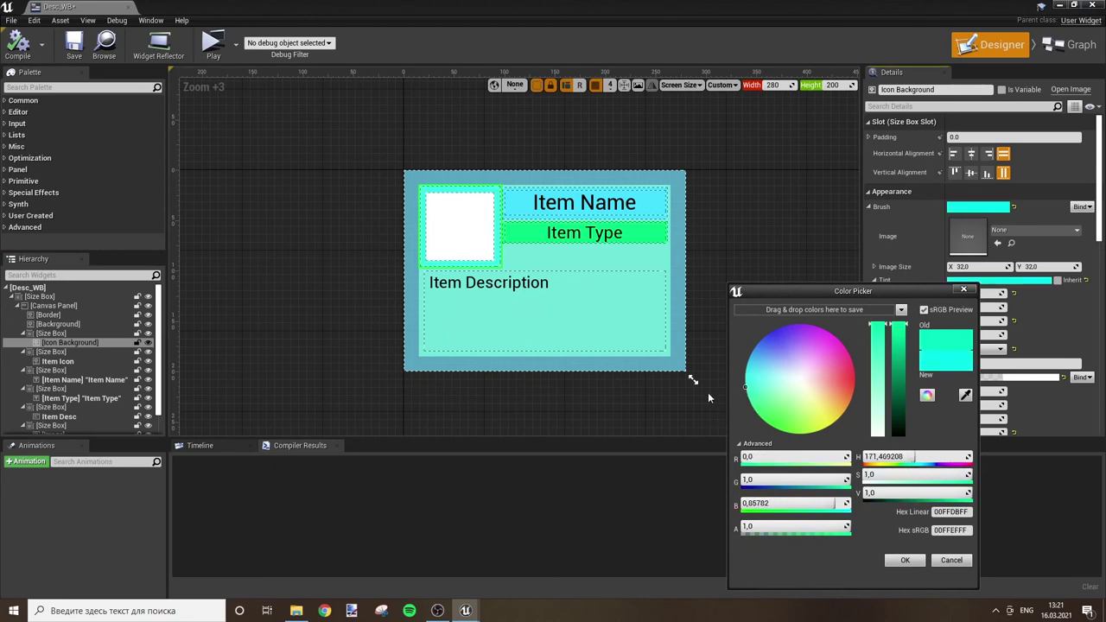
pyautogui.click(952, 560)
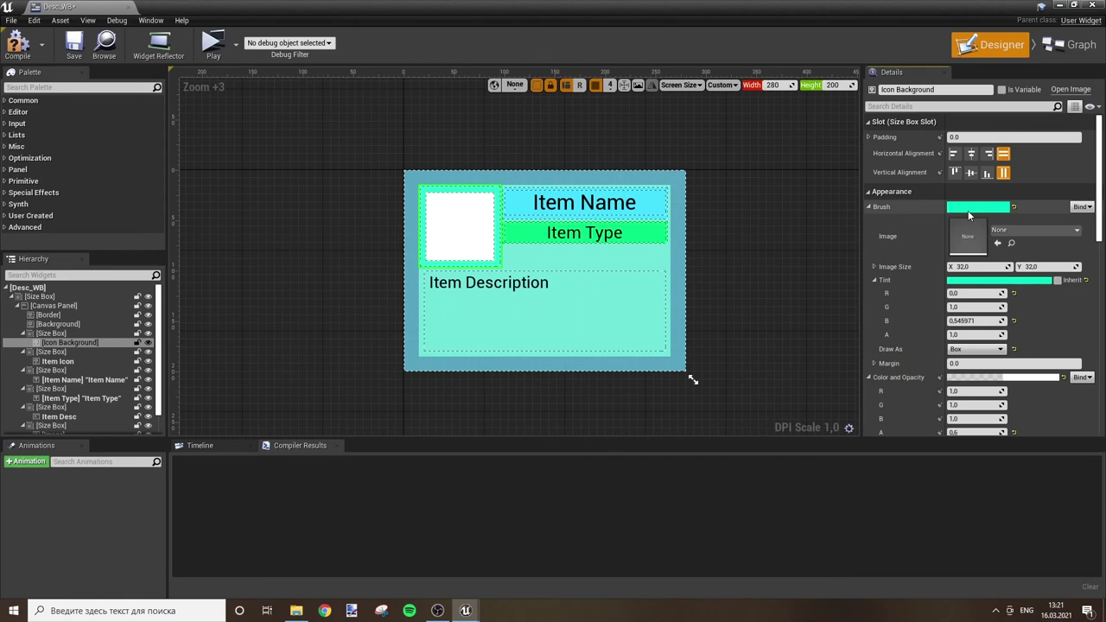
pyautogui.click(965, 281)
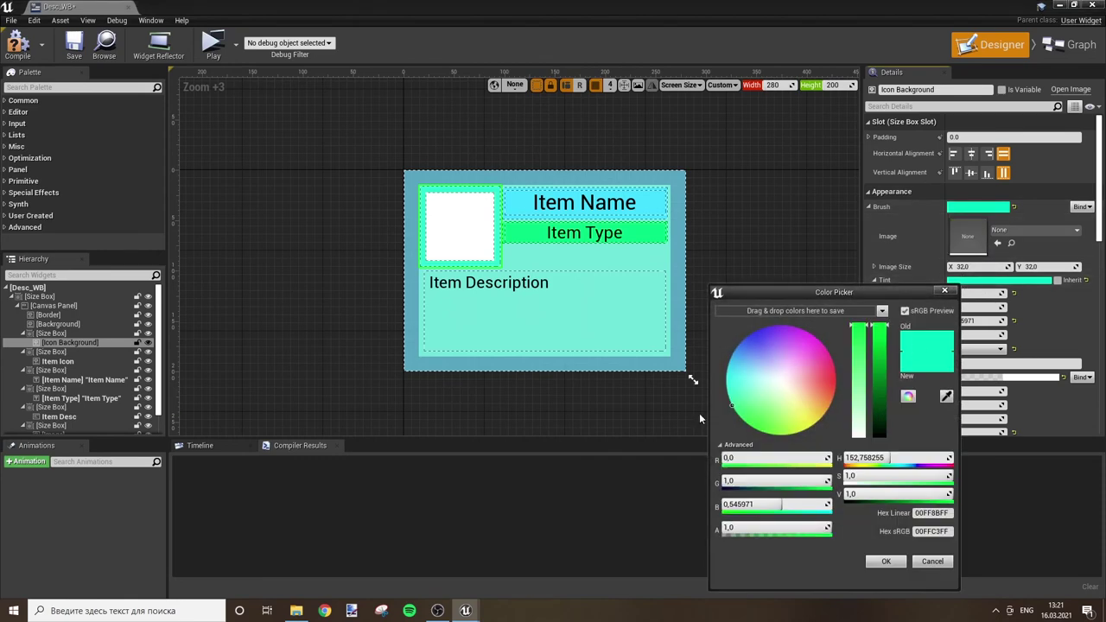
pyautogui.moveTo(878, 380); pyautogui.dragTo(876, 406)
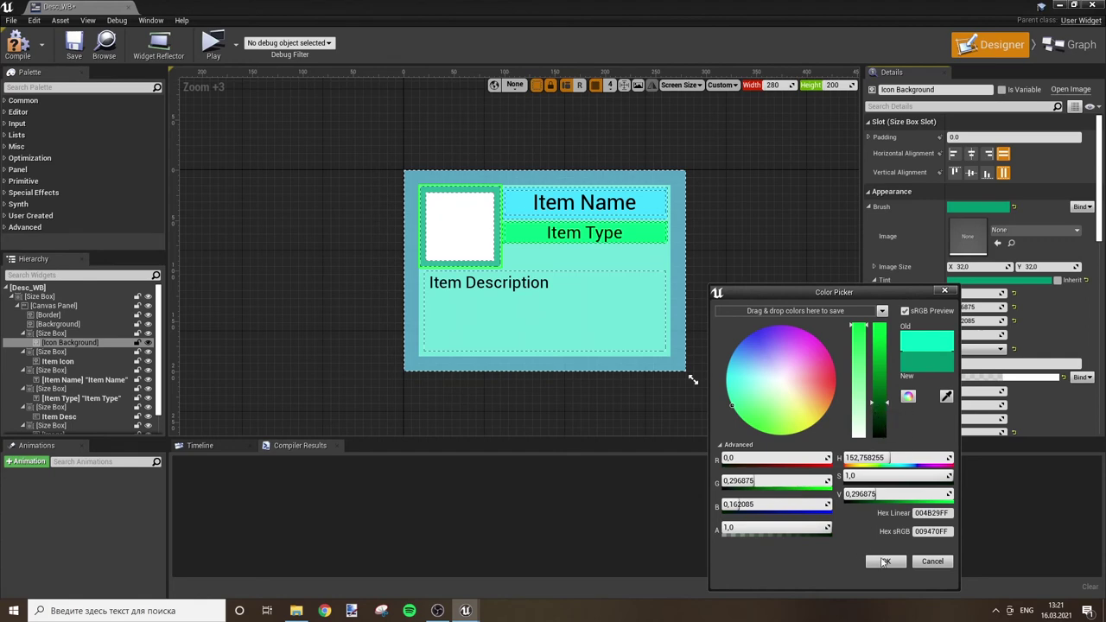
pyautogui.click(885, 560)
pyautogui.click(772, 339)
pyautogui.click(613, 214)
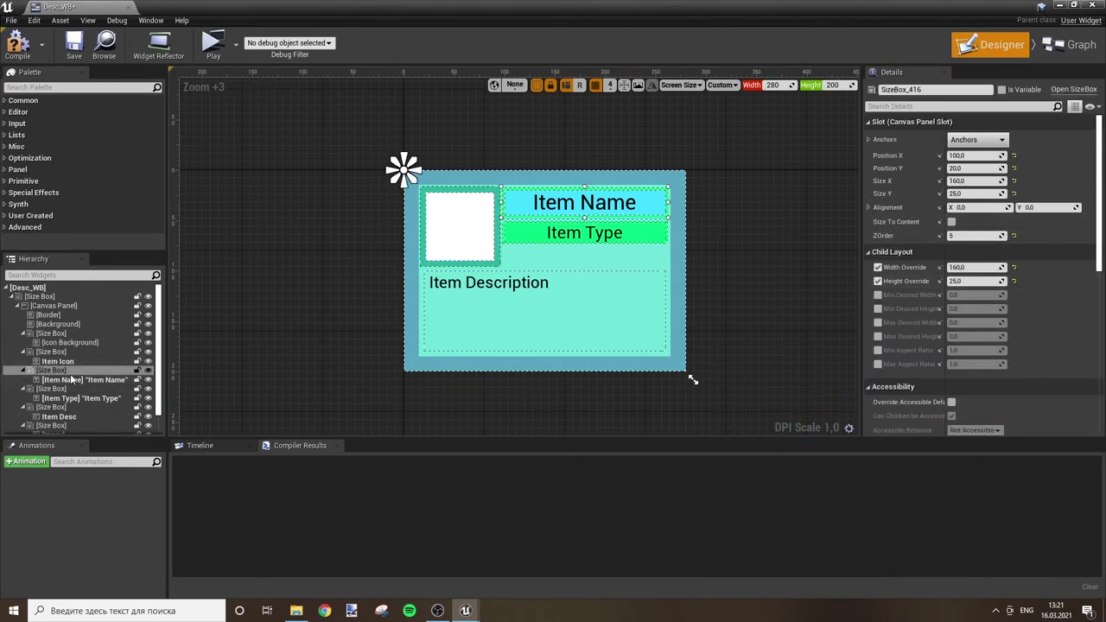
# Step: Darken the image behind Item Name to a deeper teal tint, sRGB 2A9BB2
pyautogui.scroll(-1, 97, 421)
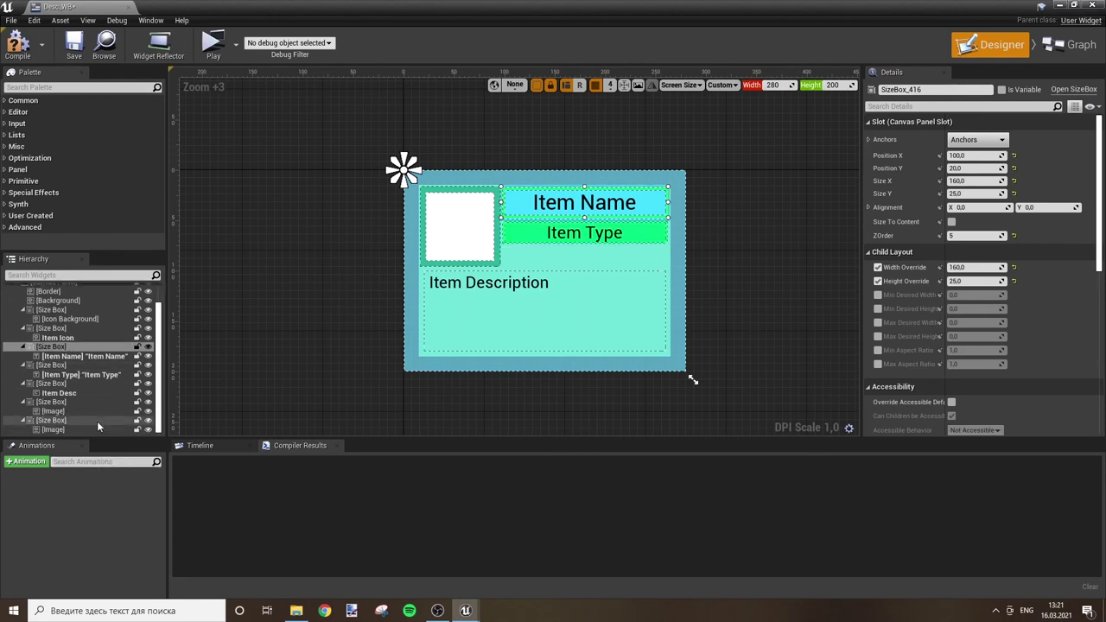
pyautogui.click(61, 430)
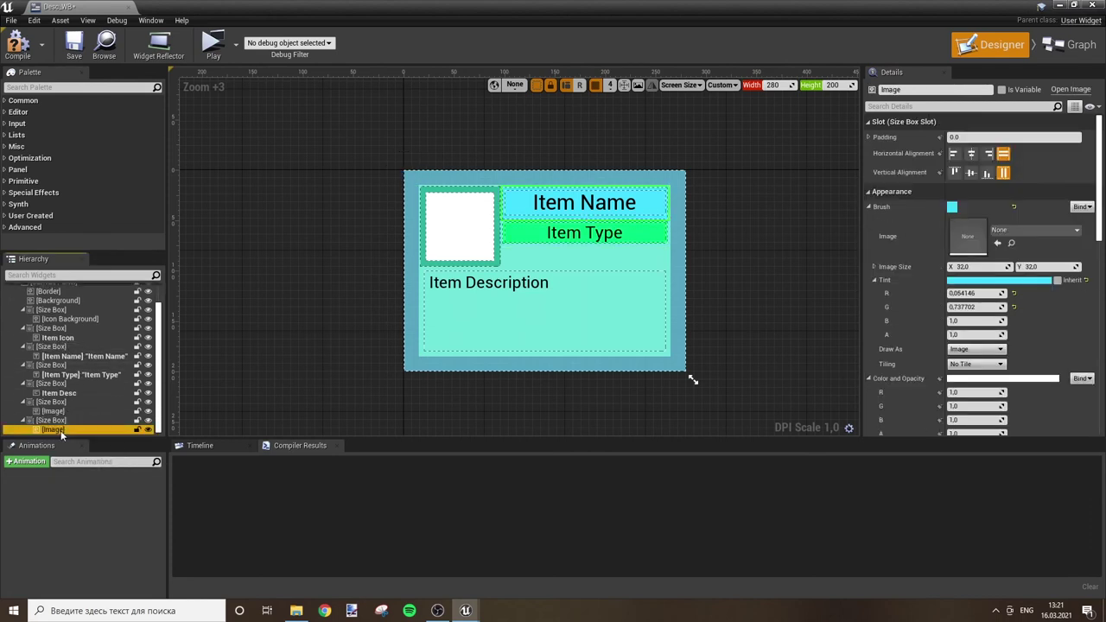
pyautogui.click(974, 281)
pyautogui.click(895, 384)
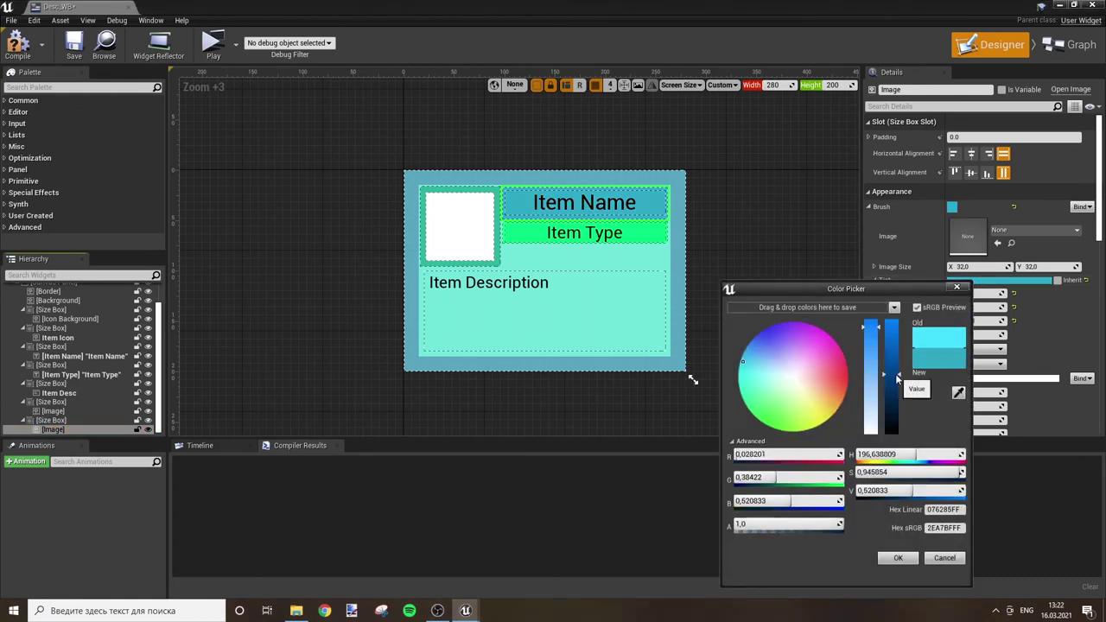
pyautogui.click(897, 559)
pyautogui.click(648, 242)
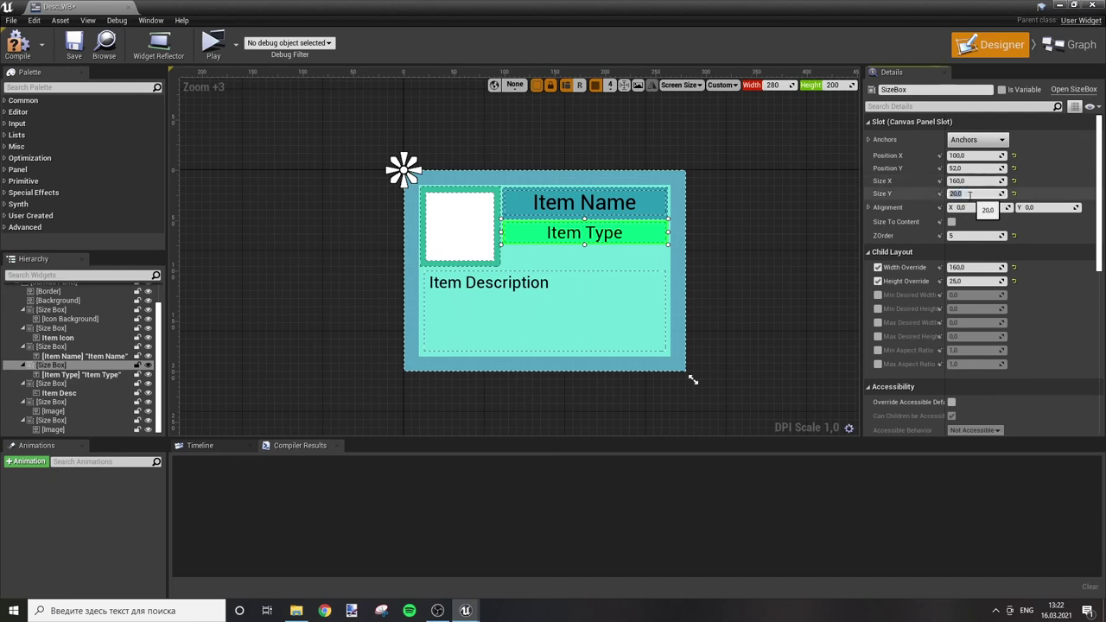
# Step: Set Position Y to 56 for the Item Type size box and 55 for its background box
pyautogui.click(972, 170)
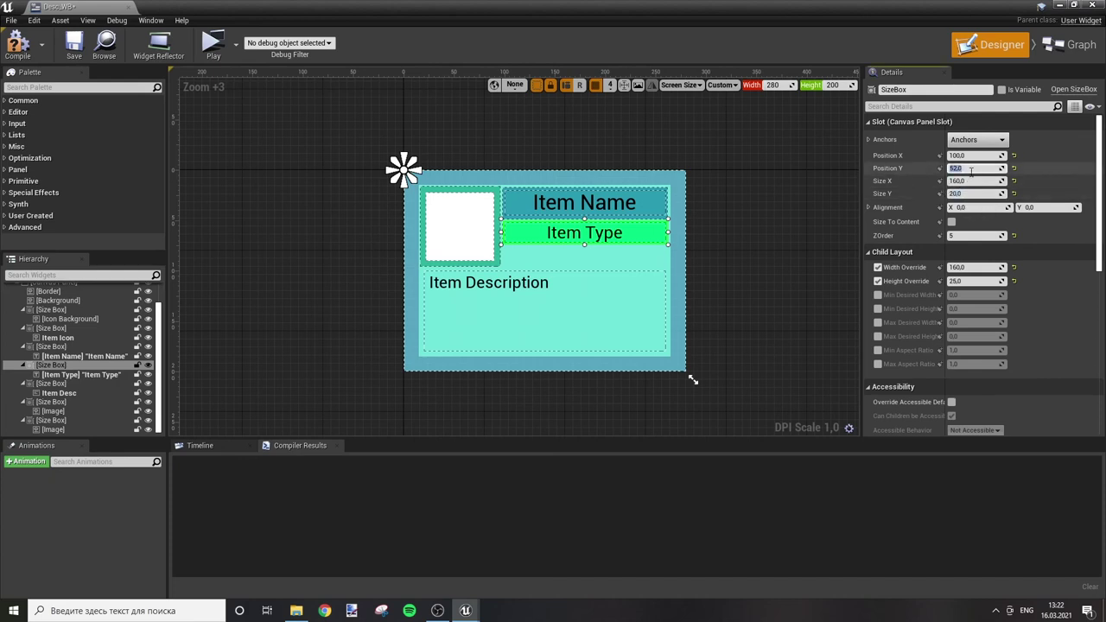
pyautogui.write('56')
pyautogui.press('Return')
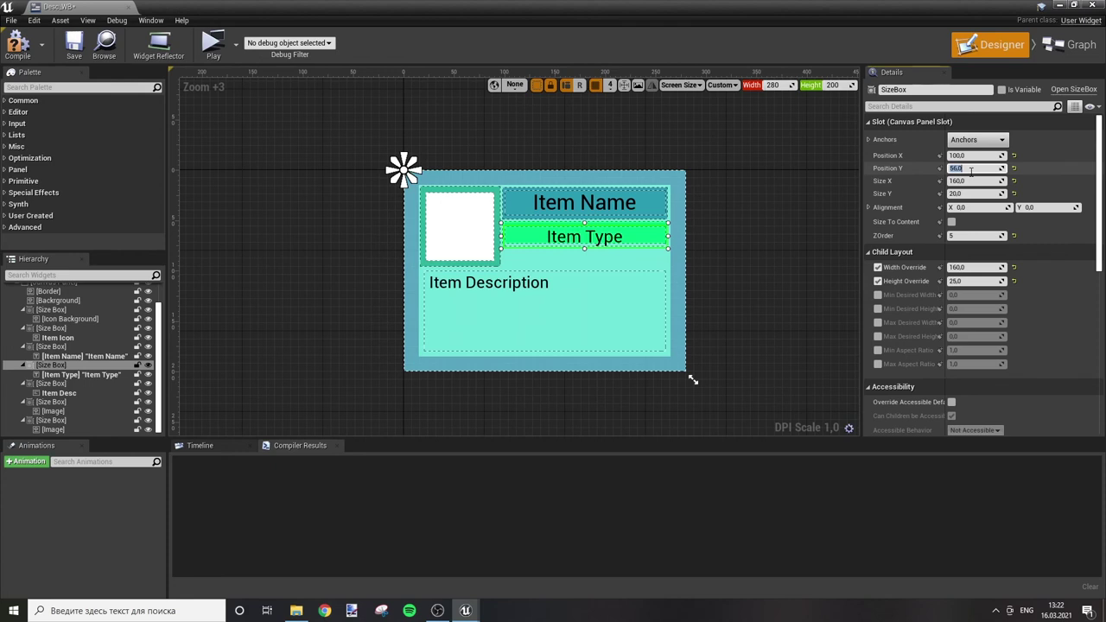
pyautogui.click(64, 403)
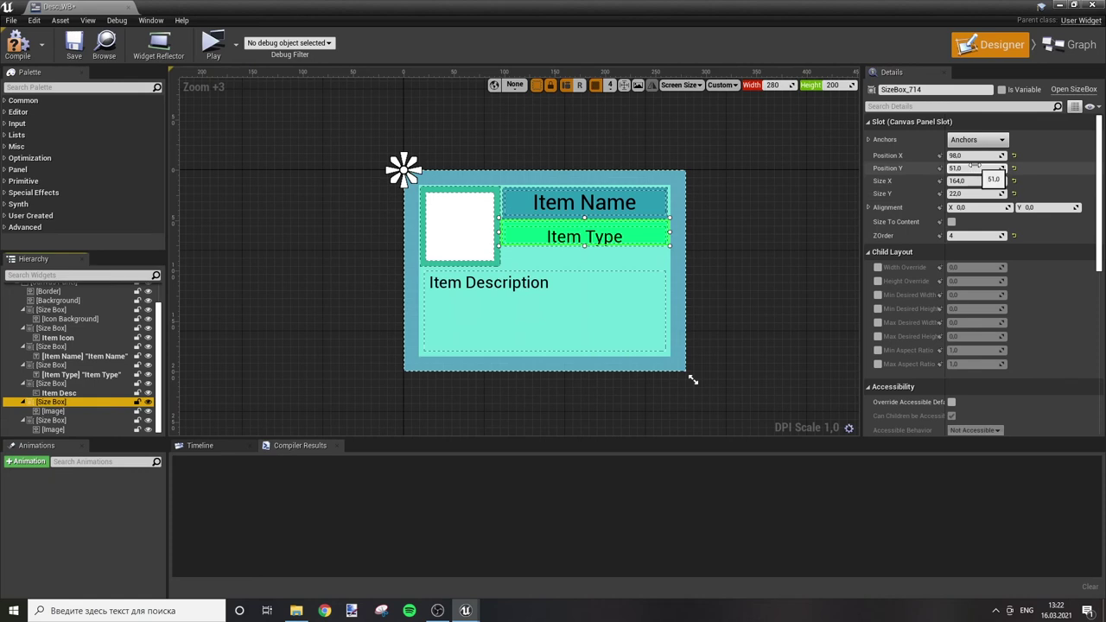
pyautogui.click(976, 167)
pyautogui.write('55')
pyautogui.press('Return')
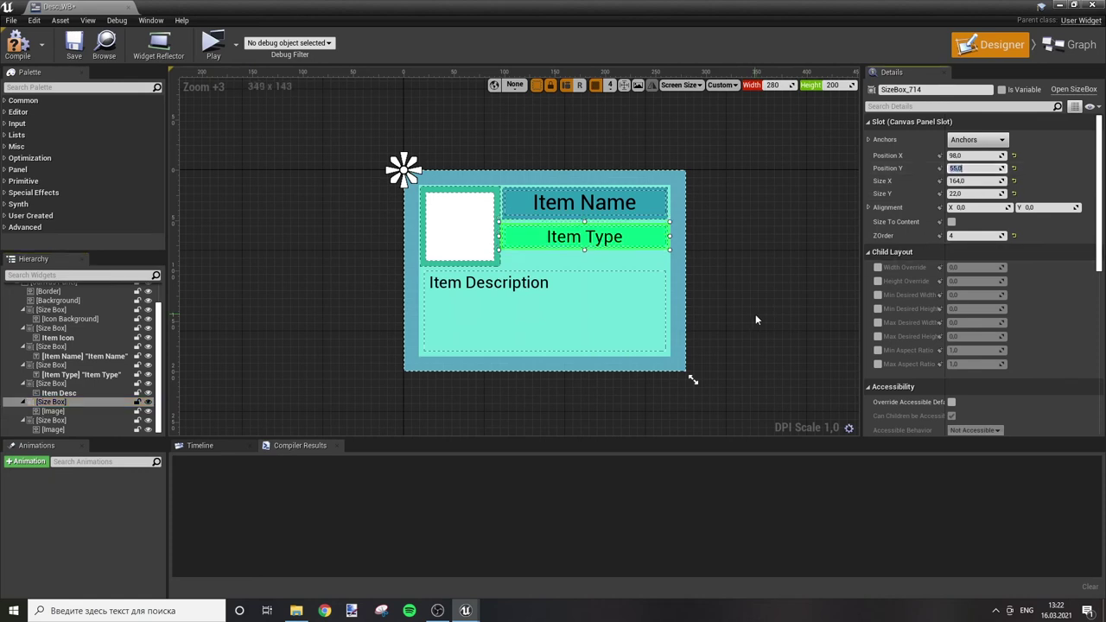
pyautogui.click(755, 313)
# Step: Compile, save and close the Desc_WB widget blueprint
pyautogui.click(17, 43)
pyautogui.click(73, 45)
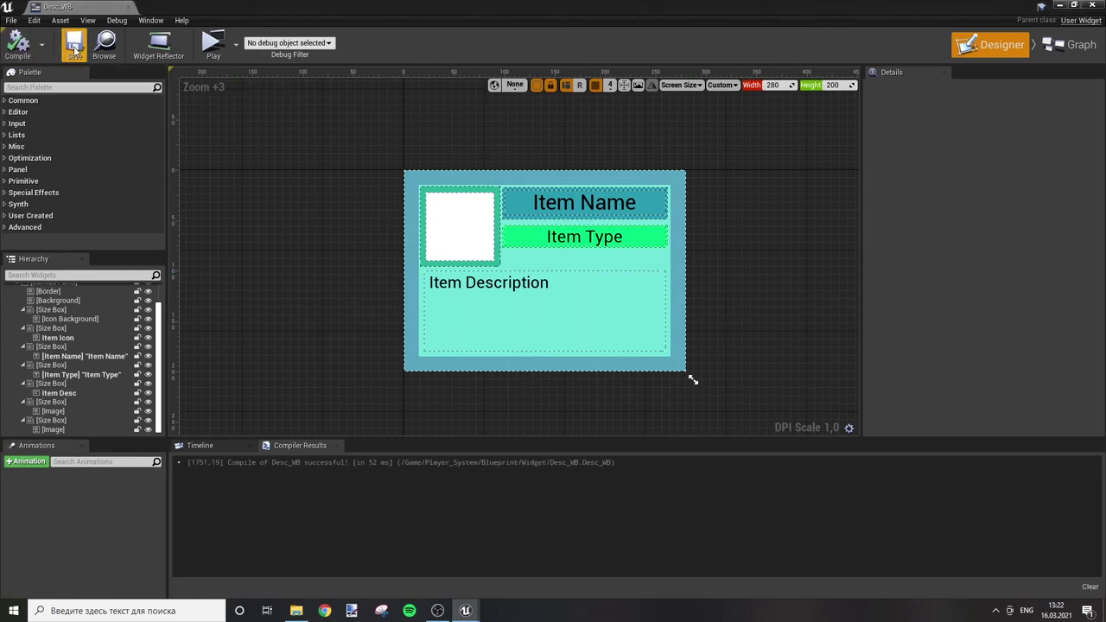
pyautogui.click(130, 6)
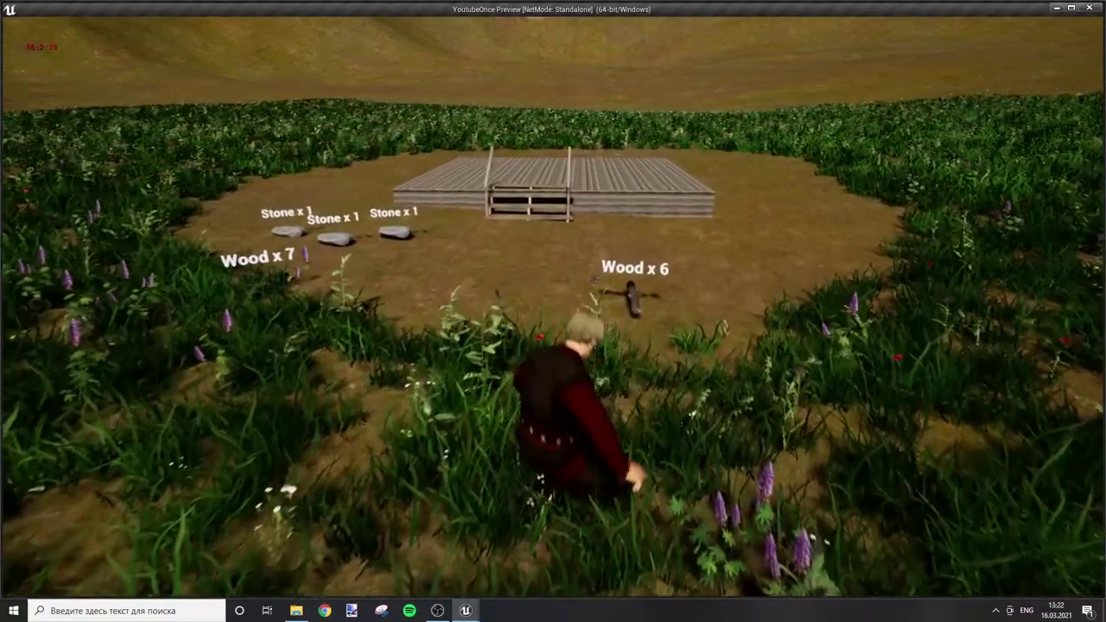
# Step: In play, open the inventory, hover a Wood slot to check its restyled info card, then close it
pyautogui.press('w')
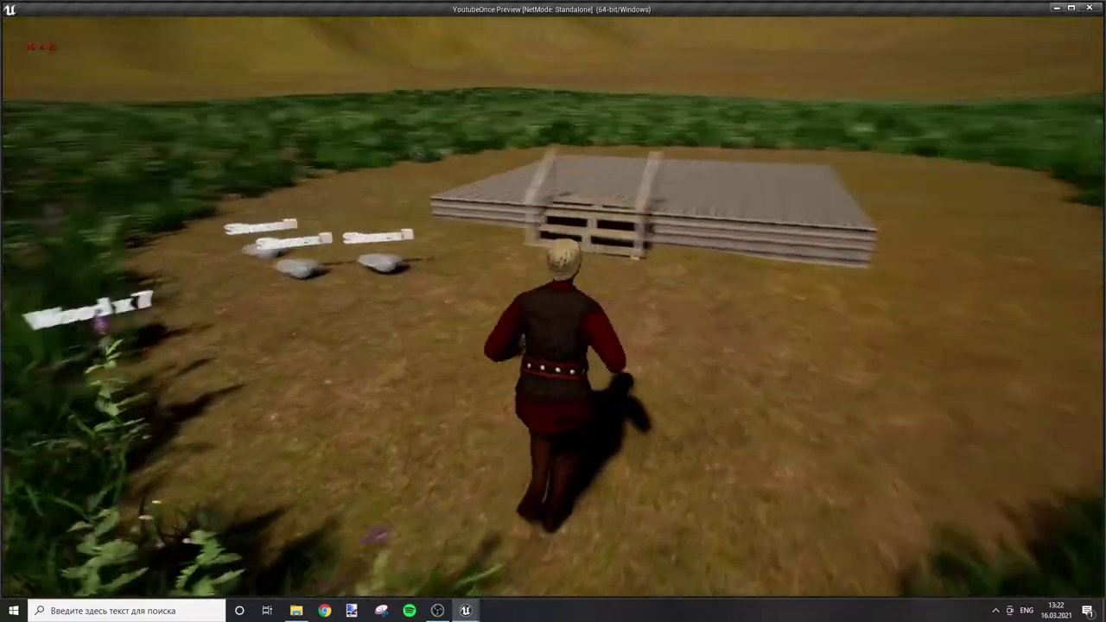
pyautogui.press('i')
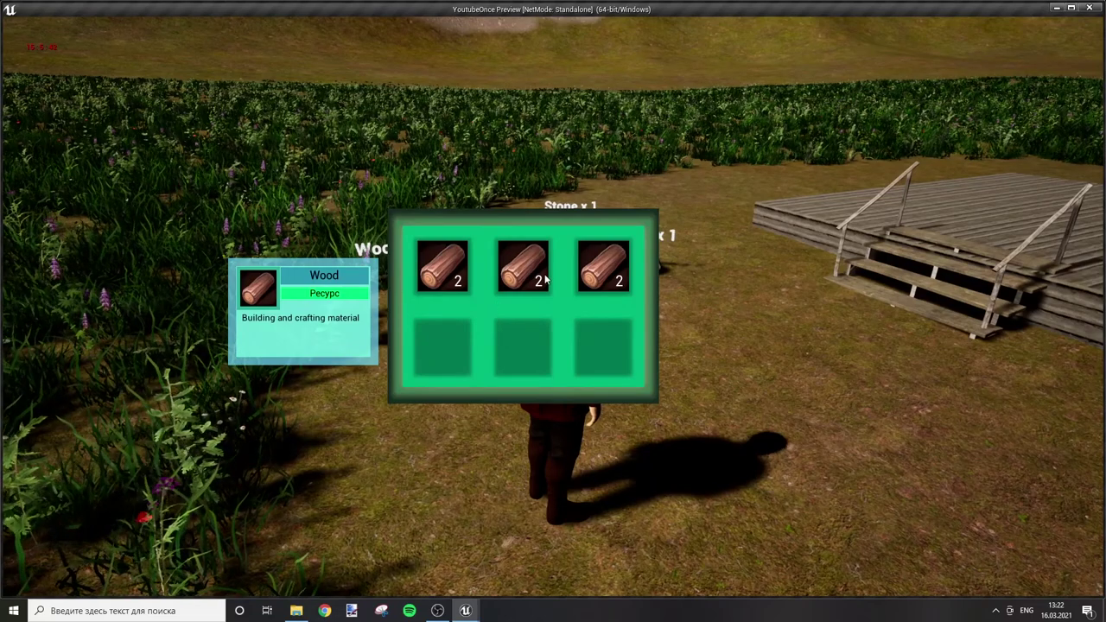
pyautogui.moveTo(533, 248)
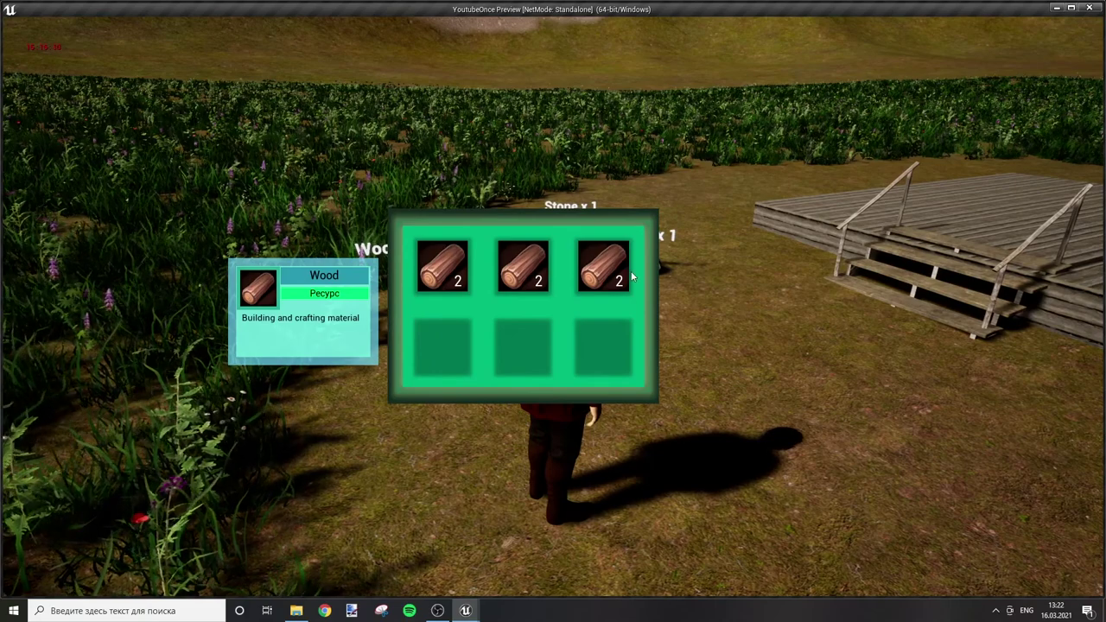
pyautogui.press('i')
pyautogui.press('w')
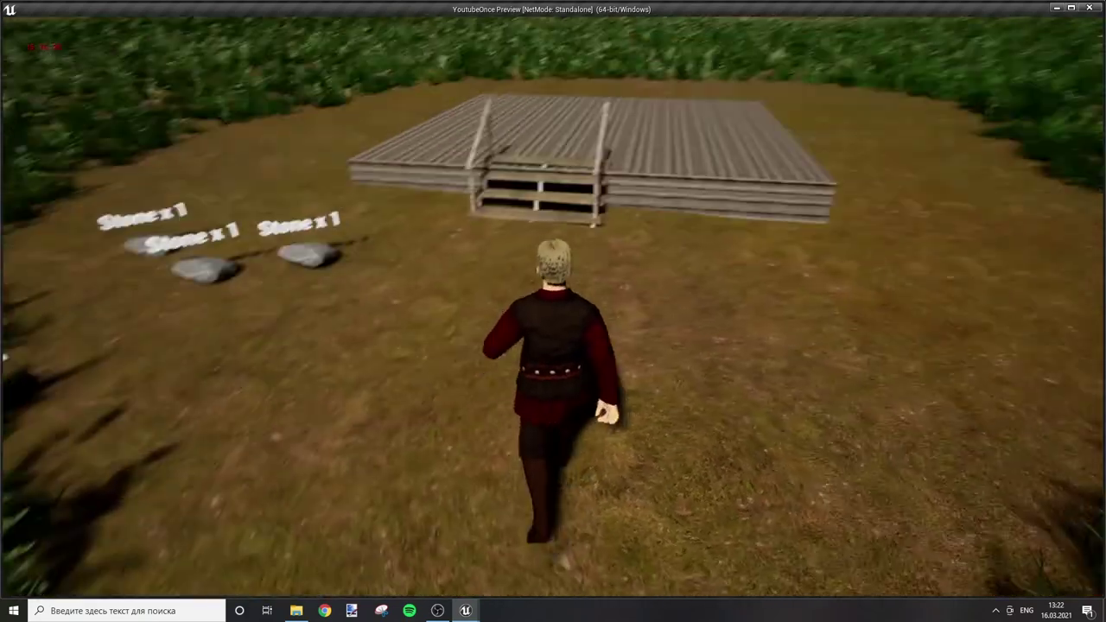